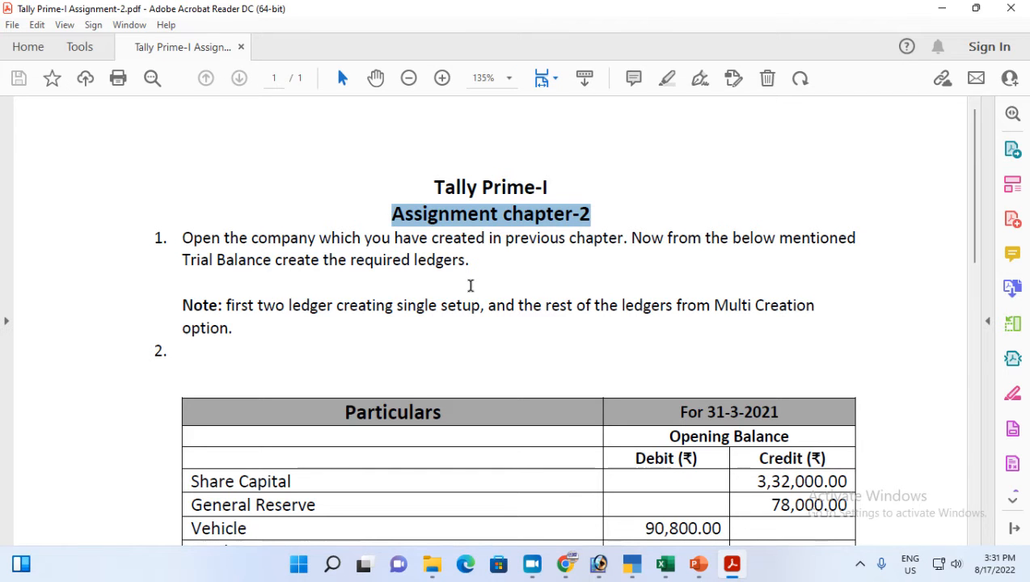
Step: Read the Chapter 2 assignment instructions and review the trial balance from Share Capital down to the Grand Total
{"action": "scroll", "coordinate": [469, 286], "scroll_direction": "down", "scroll_amount": 8}
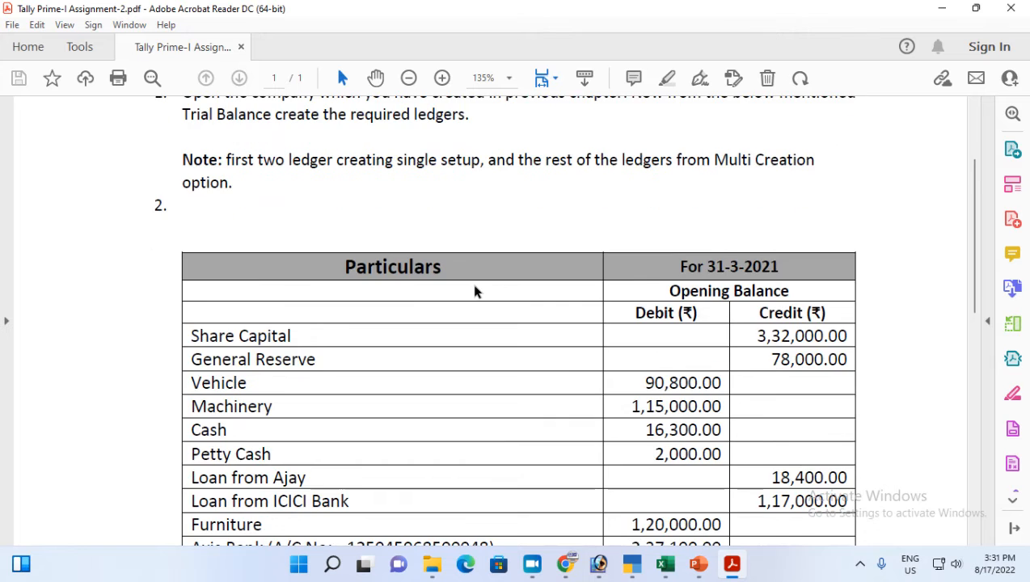
{"action": "scroll", "coordinate": [475, 291], "scroll_direction": "down", "scroll_amount": 2}
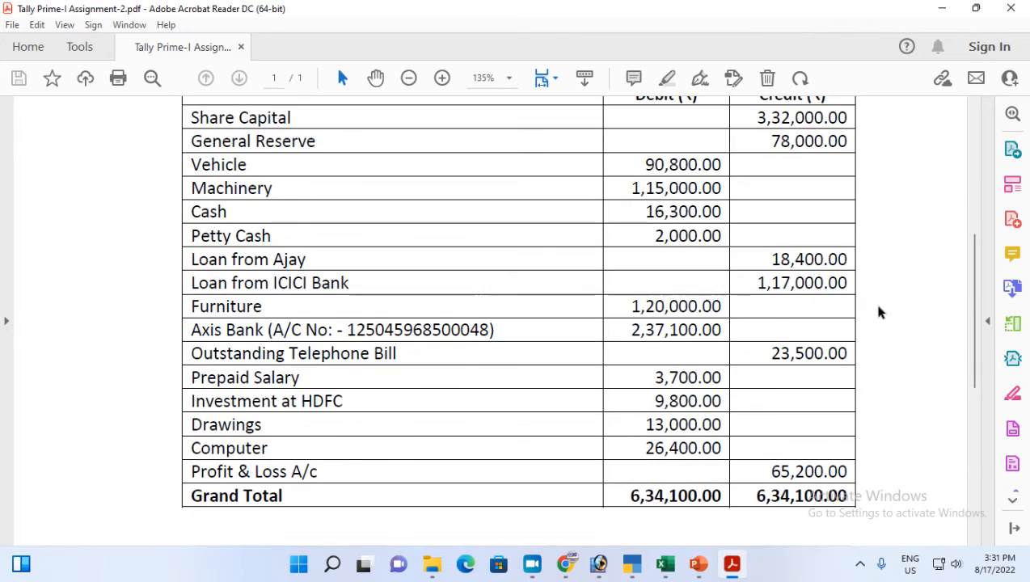
{"action": "scroll", "coordinate": [651, 392], "scroll_direction": "up", "scroll_amount": 4}
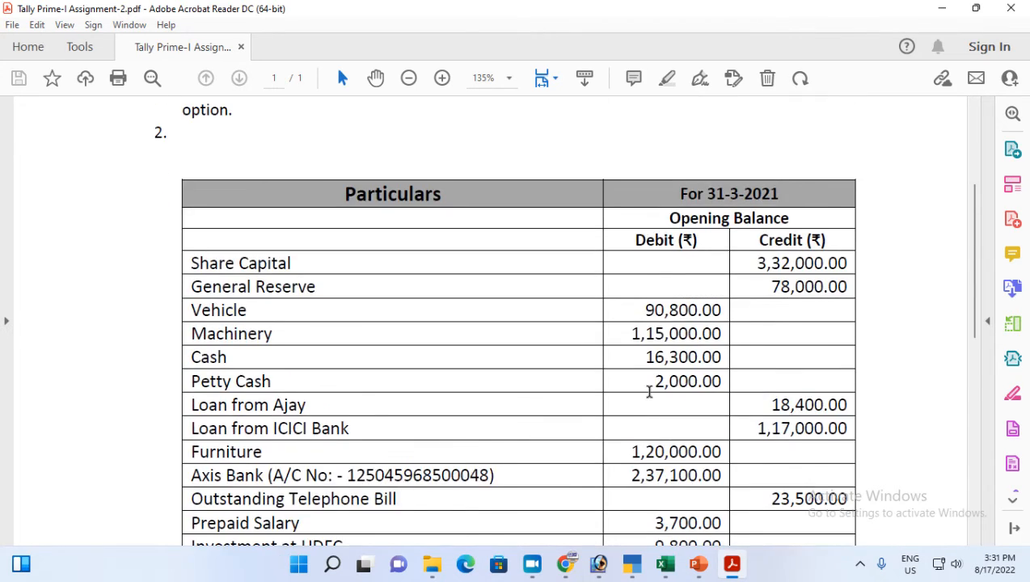
{"action": "scroll", "coordinate": [651, 392], "scroll_direction": "down", "scroll_amount": 4}
{"action": "scroll", "coordinate": [649, 391], "scroll_direction": "up", "scroll_amount": 4}
{"action": "scroll", "coordinate": [623, 394], "scroll_direction": "up", "scroll_amount": 4}
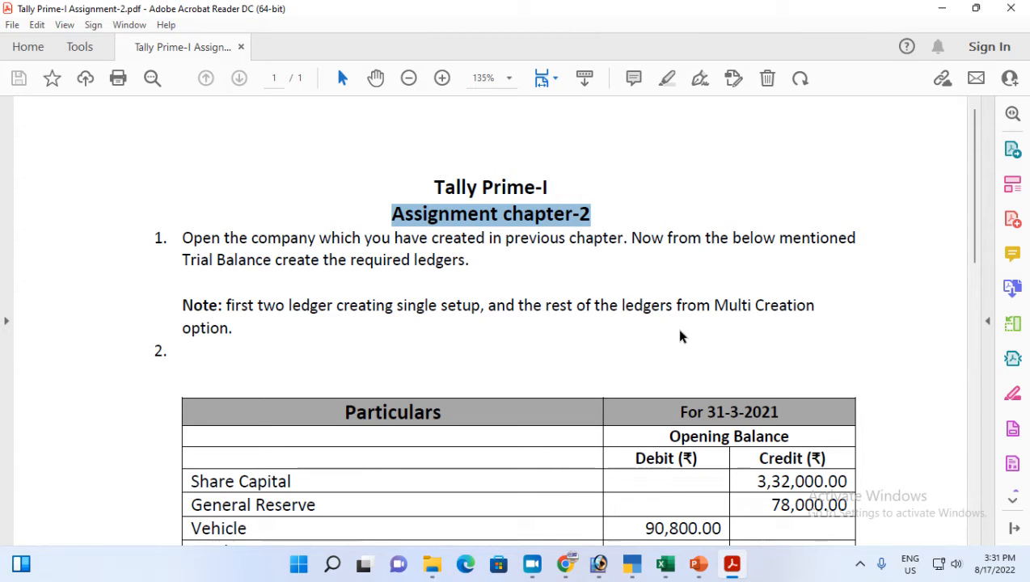
Step: Switch to TallyPrime and open the company Rahul Co. Ltd. from the list of companies
{"action": "left_click", "coordinate": [644, 568]}
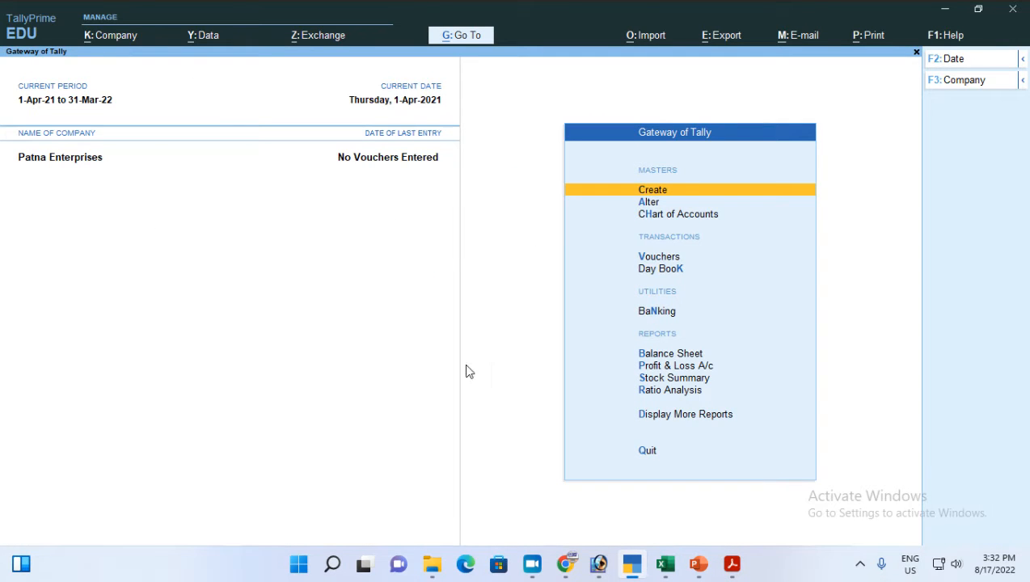
{"action": "left_click", "coordinate": [118, 35]}
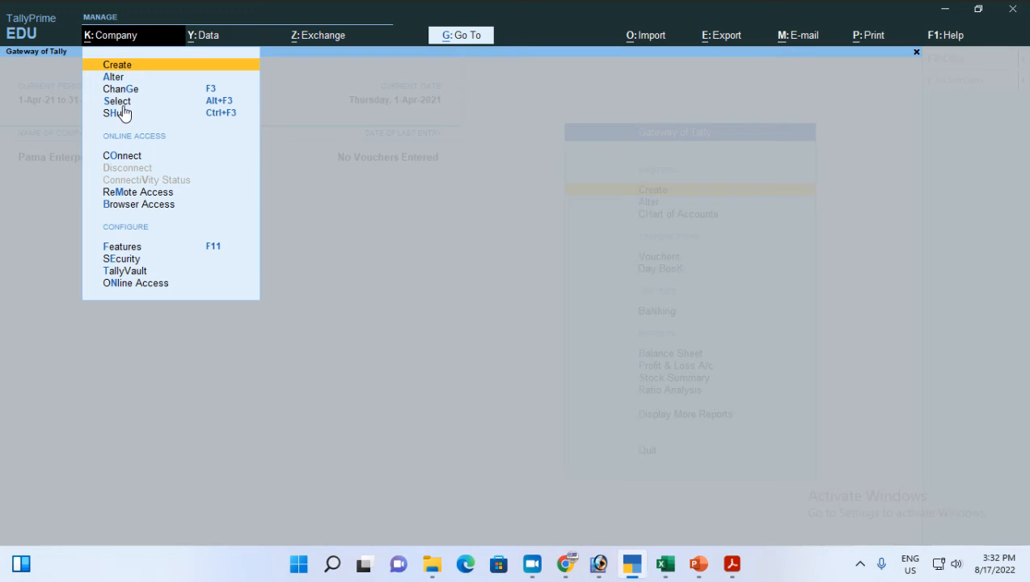
{"action": "left_click", "coordinate": [117, 98]}
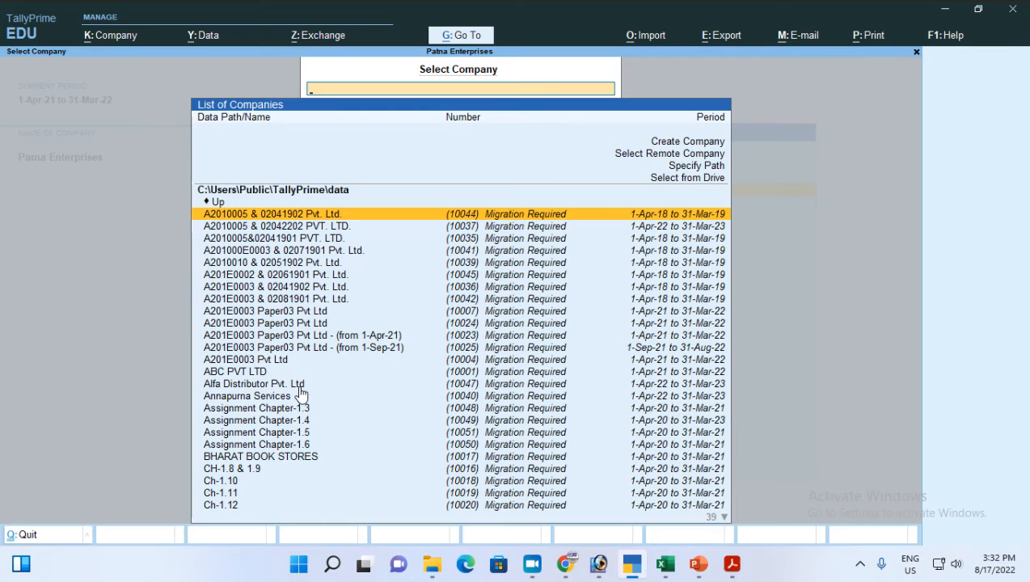
{"action": "type", "text": "rah"}
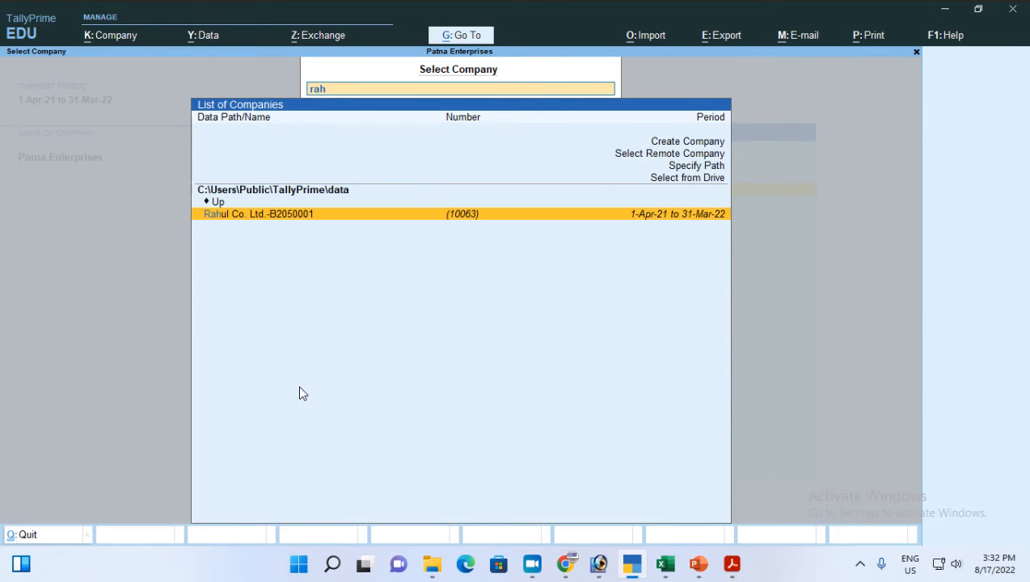
{"action": "left_click", "coordinate": [261, 212]}
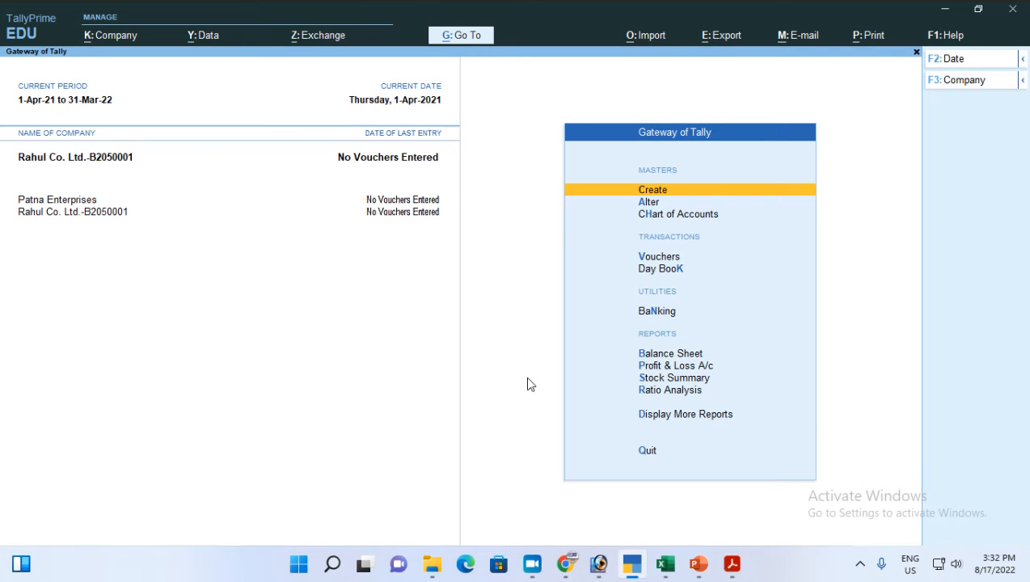
Step: Switch to the assignment PDF and select the part of the note about creating the first two ledgers singly
{"action": "left_click", "coordinate": [731, 563]}
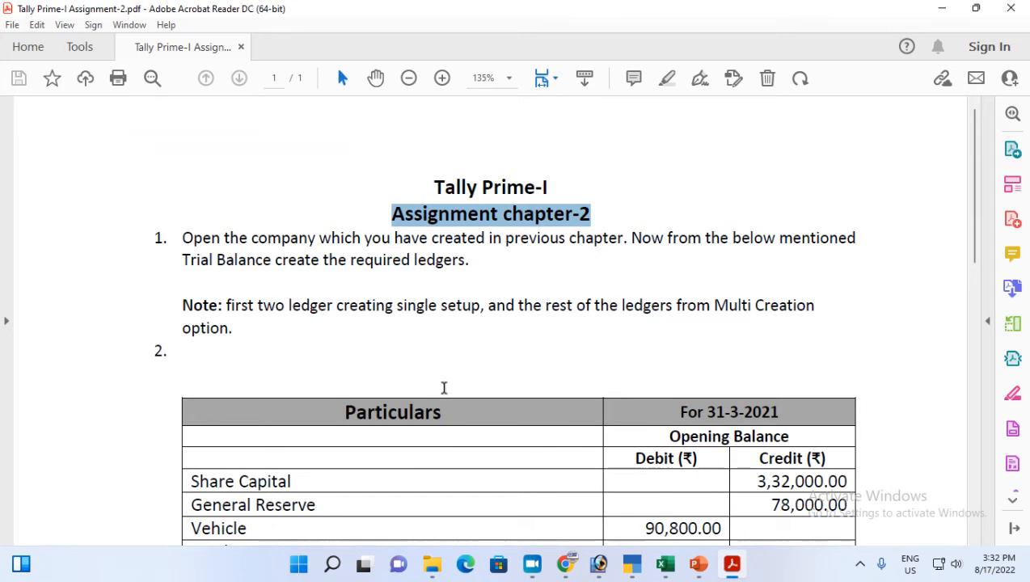
{"action": "scroll", "coordinate": [444, 388], "scroll_direction": "down", "scroll_amount": 2}
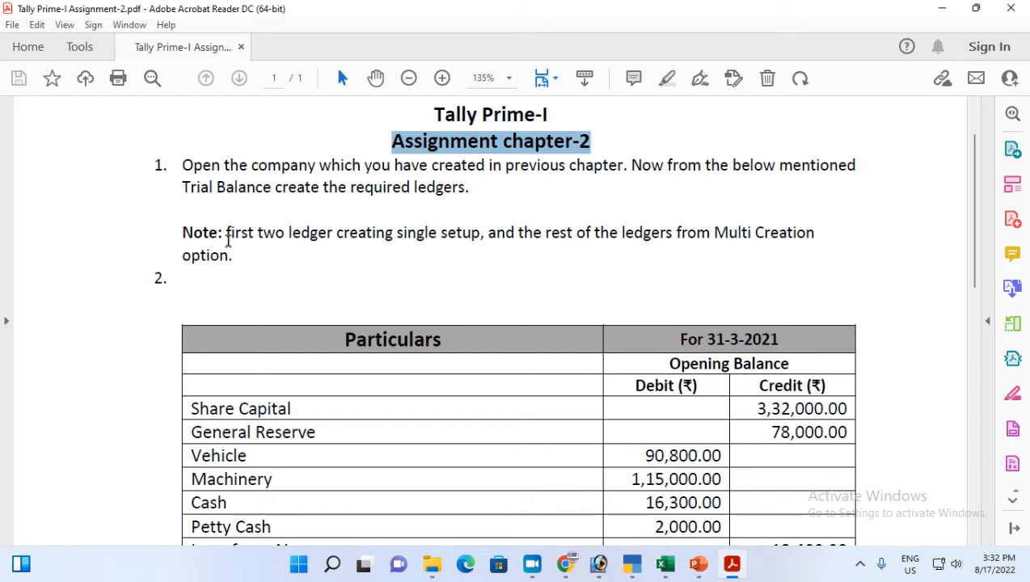
{"action": "left_click_drag", "start_coordinate": [227, 234], "coordinate": [471, 236]}
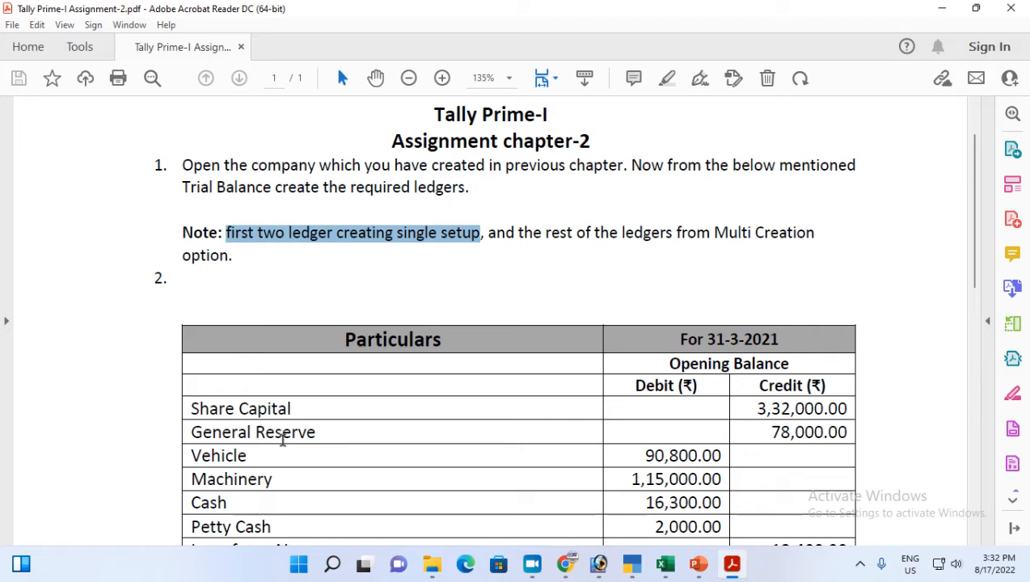
Step: Switch to TallyPrime and open the form for creating a single new ledger master
{"action": "left_click", "coordinate": [631, 563]}
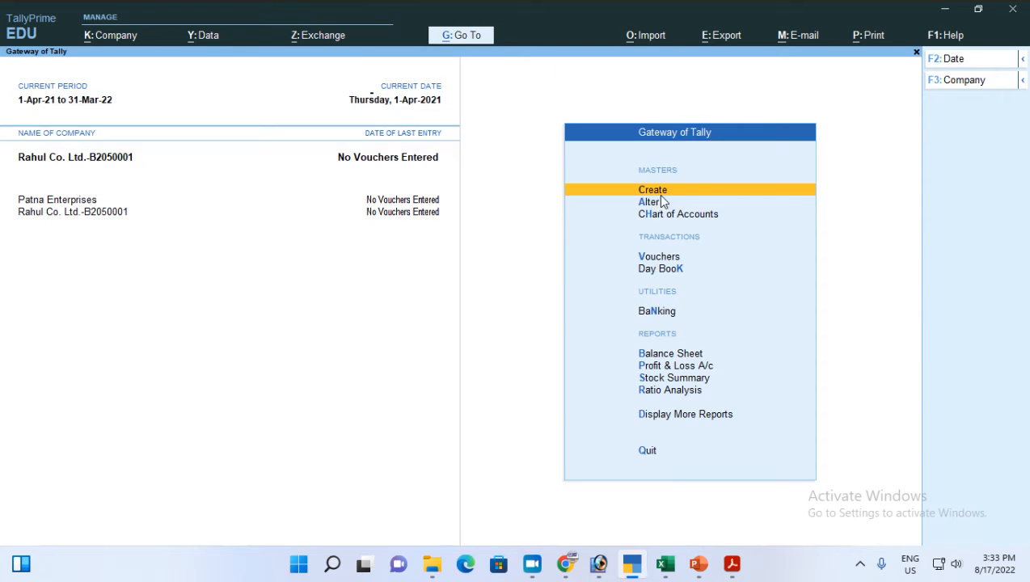
{"action": "left_click", "coordinate": [657, 194]}
{"action": "key", "text": "Down"}
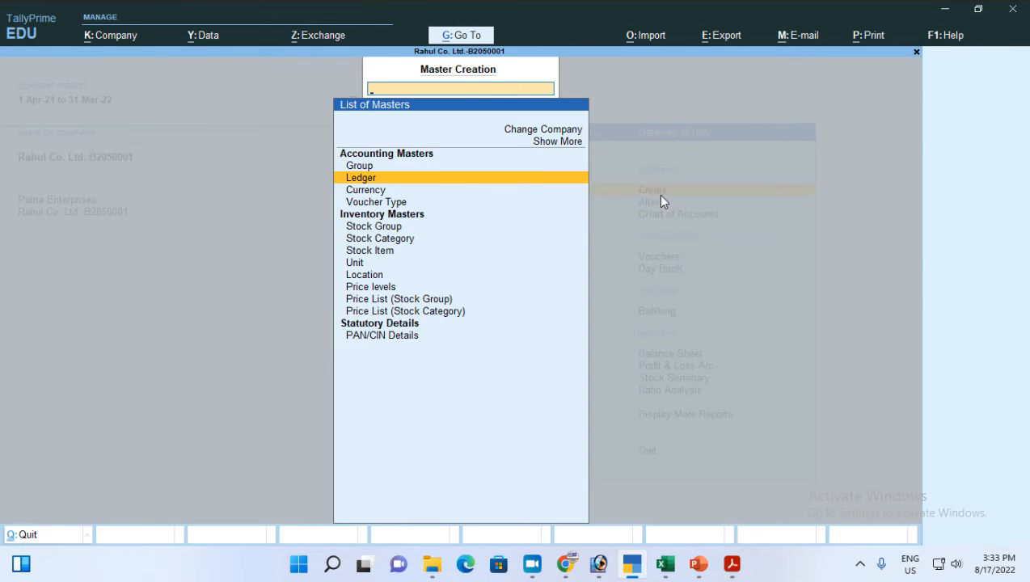
{"action": "key", "text": "Return"}
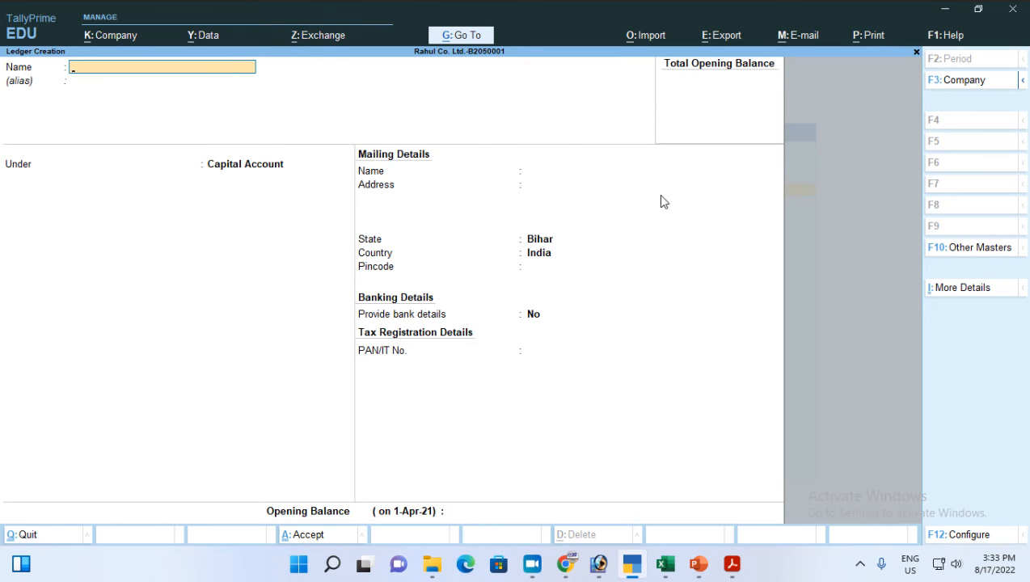
Step: Switch to the assignment PDF and look up the Share Capital entry and its opening balance in the trial balance
{"action": "key", "text": "alt+Tab"}
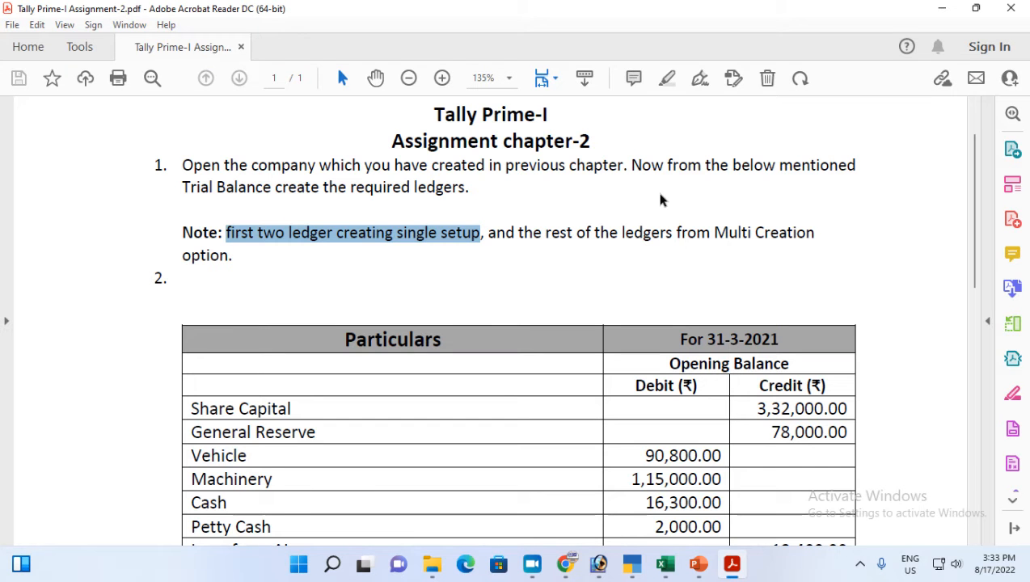
{"action": "key", "text": "Down"}
{"action": "key", "text": "Down"}
{"action": "key", "text": "Down"}
{"action": "key", "text": "Down"}
{"action": "key", "text": "Down"}
{"action": "key", "text": "Down"}
{"action": "key", "text": "Down"}
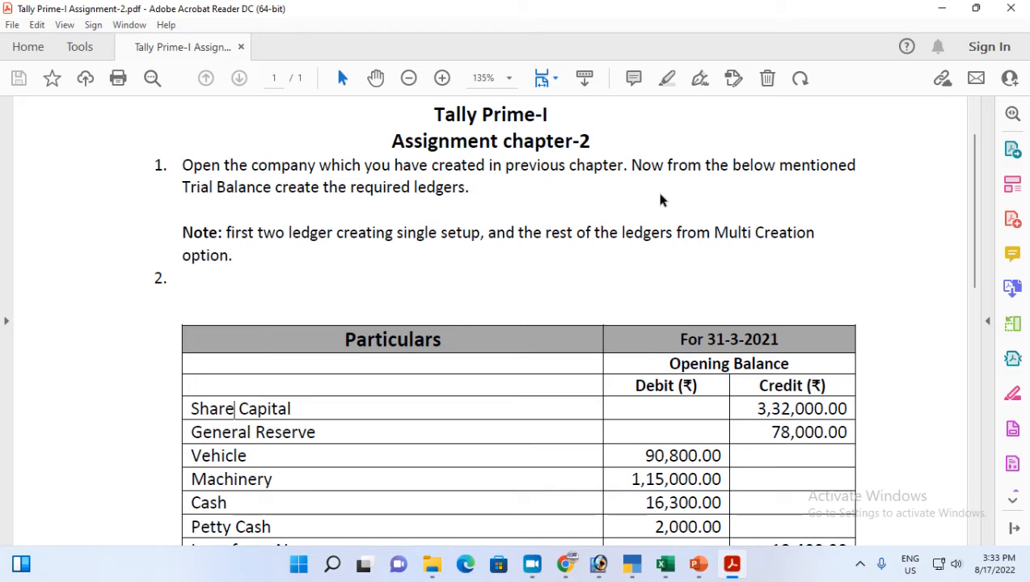
{"action": "key", "text": "Down"}
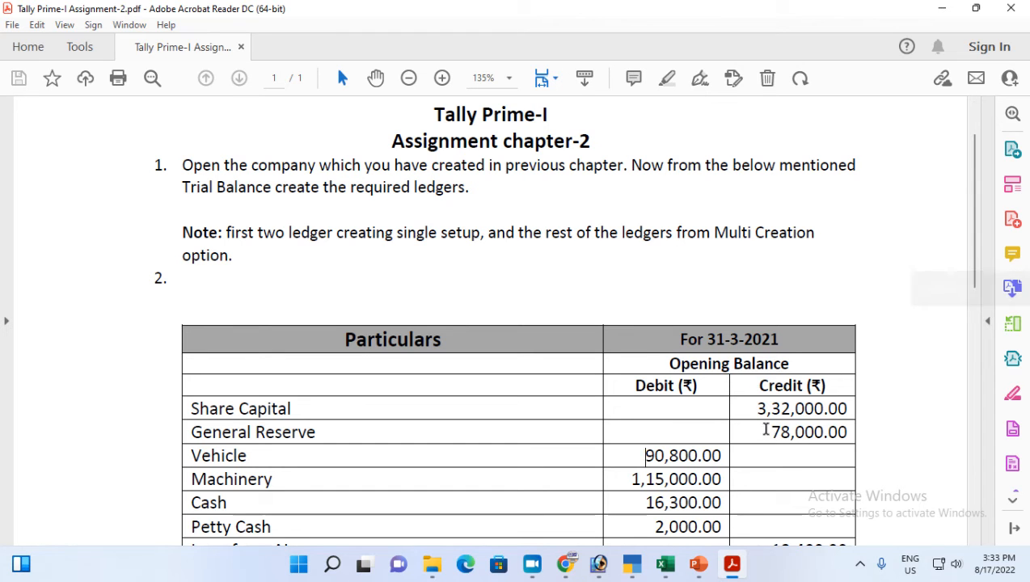
{"action": "left_click_drag", "start_coordinate": [758, 412], "coordinate": [845, 409]}
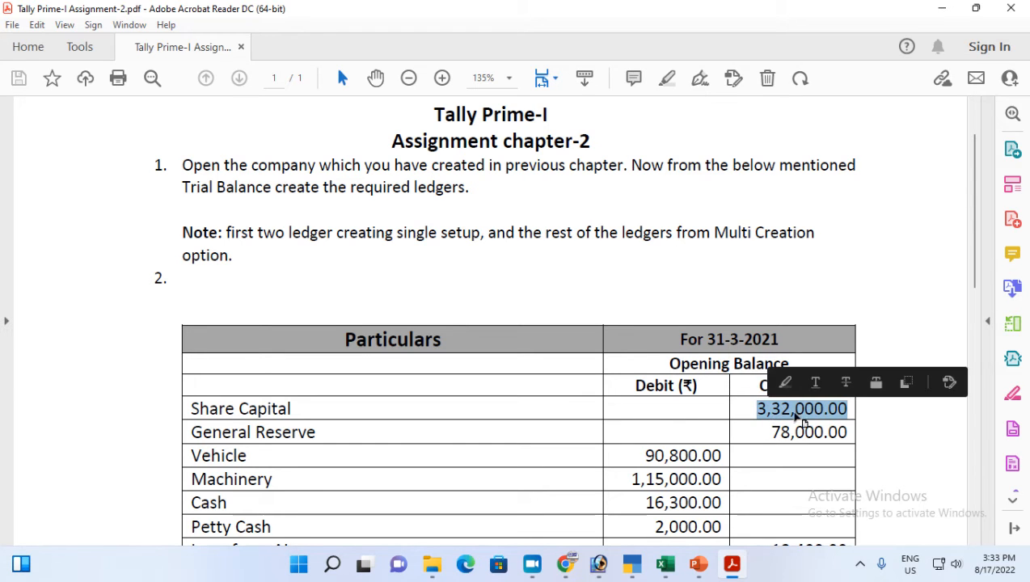
{"action": "scroll", "coordinate": [778, 425], "scroll_direction": "down", "scroll_amount": 2}
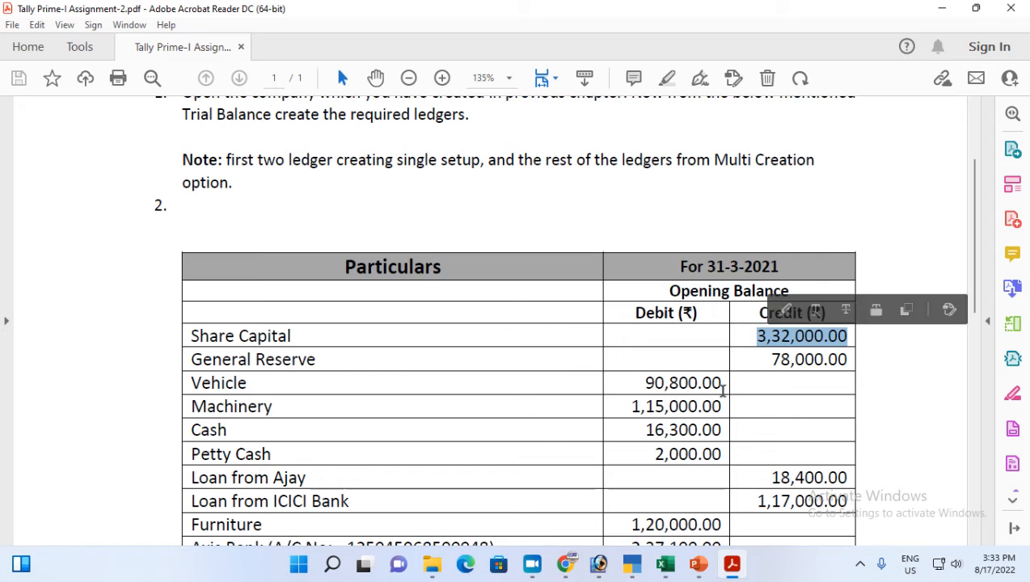
Step: Switch to TallyPrime, name the new ledger Share Capital and place it under the Capital Account group
{"action": "key", "text": "alt+Tab"}
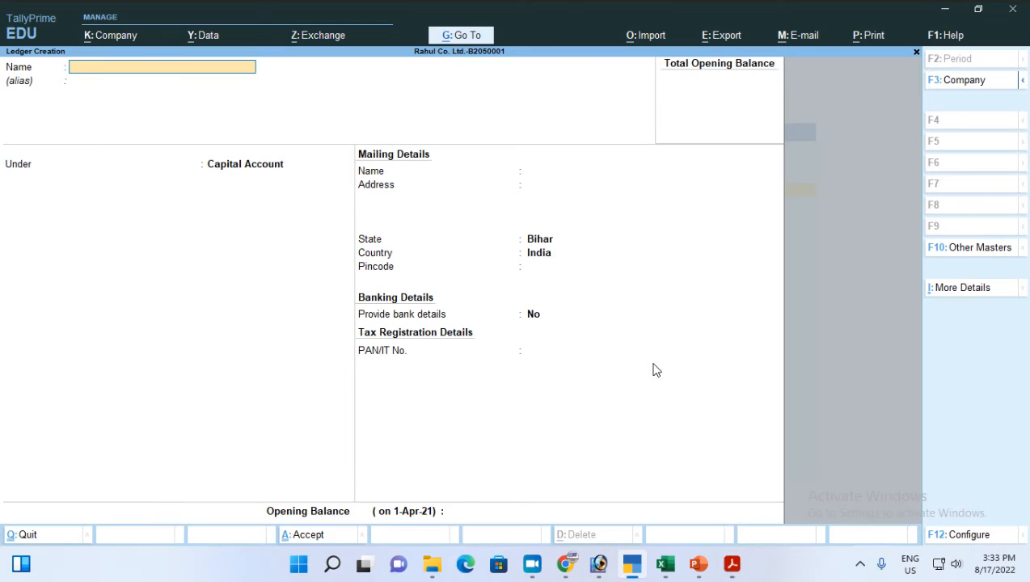
{"action": "type", "text": "Share Cp"}
{"action": "key", "text": "BackSpace"}
{"action": "type", "text": "s"}
{"action": "key", "text": "BackSpace"}
{"action": "type", "text": "spi"}
{"action": "key", "text": "Return"}
{"action": "key", "text": "Return"}
{"action": "key", "text": "shift+Tab"}
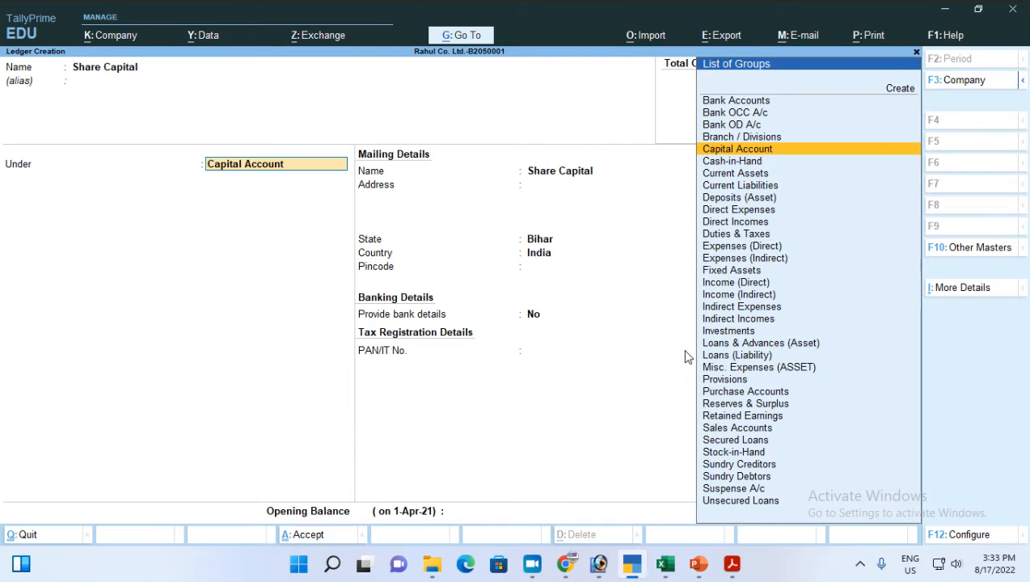
{"action": "key", "text": "Return"}
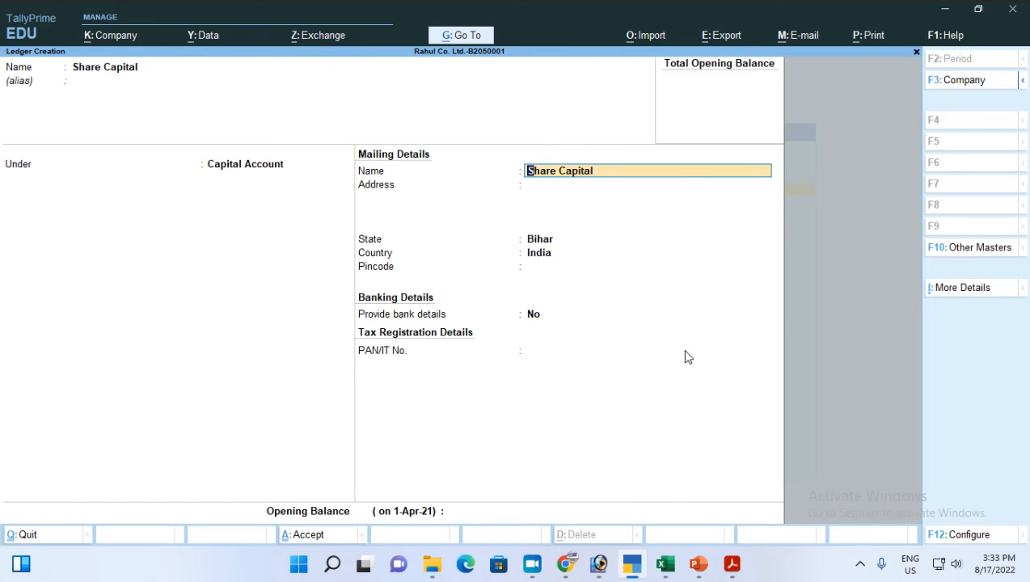
{"action": "key", "text": "shift+Tab"}
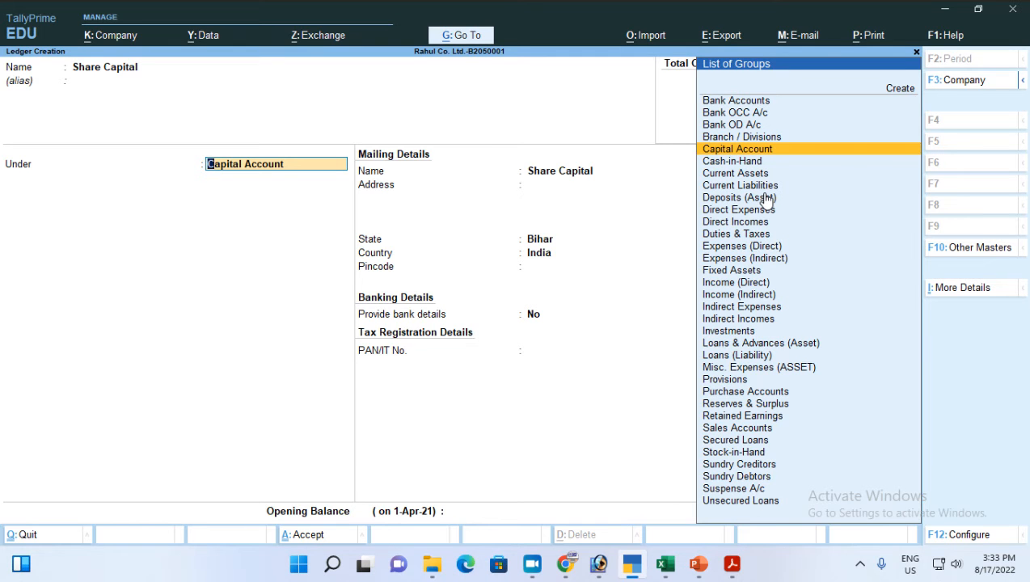
{"action": "key", "text": "Return"}
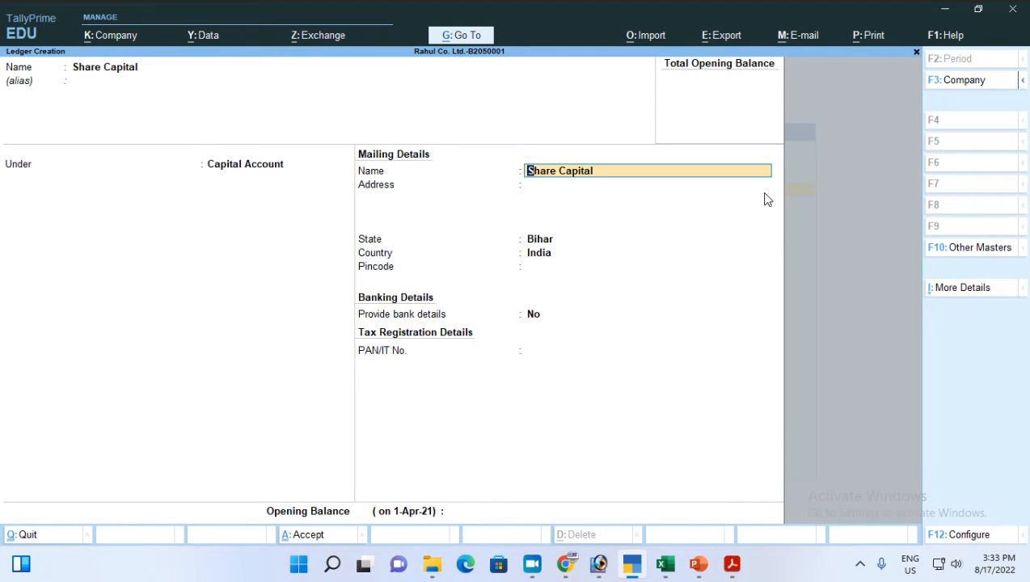
Step: Leave the mailing, banking and tax details at their defaults, give Share Capital an opening balance of 3,32,000.00 Cr and save the ledger
{"action": "key", "text": "Return"}
{"action": "key", "text": "Return"}
{"action": "key", "text": "Return"}
{"action": "key", "text": "Return"}
{"action": "key", "text": "Return"}
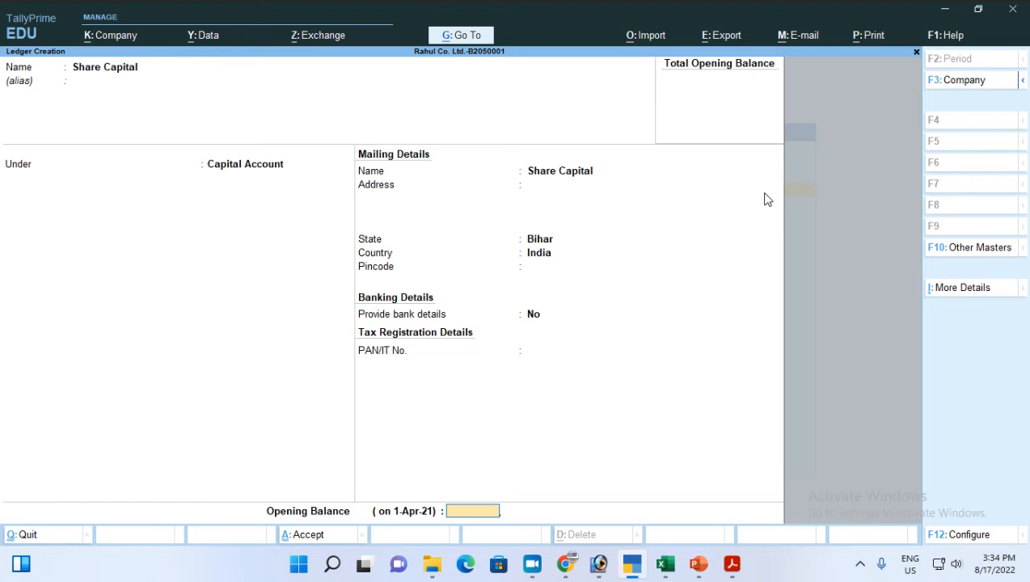
{"action": "type", "text": "332000"}
{"action": "key", "text": "Return"}
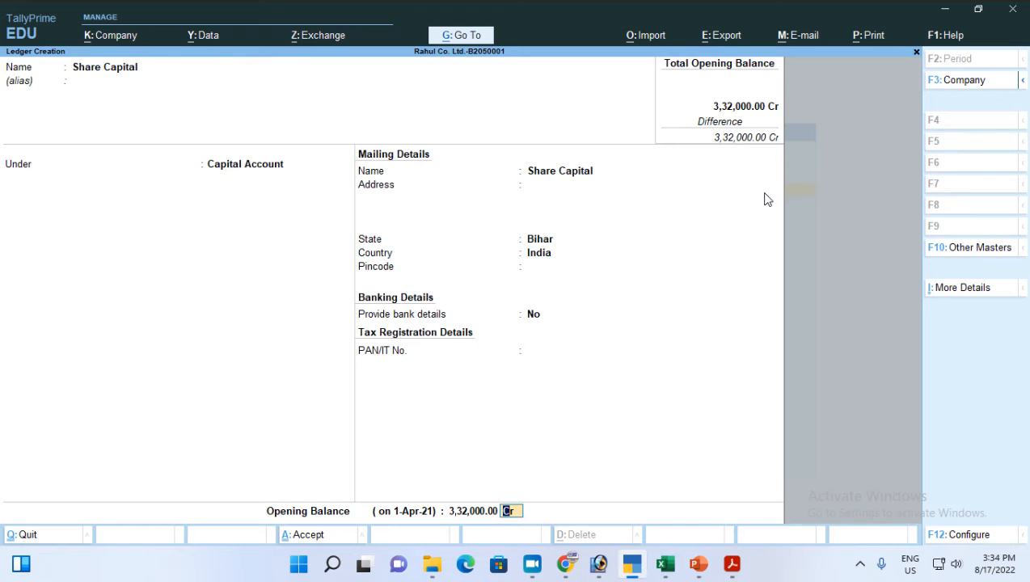
{"action": "key", "text": "Return"}
{"action": "key", "text": "Return"}
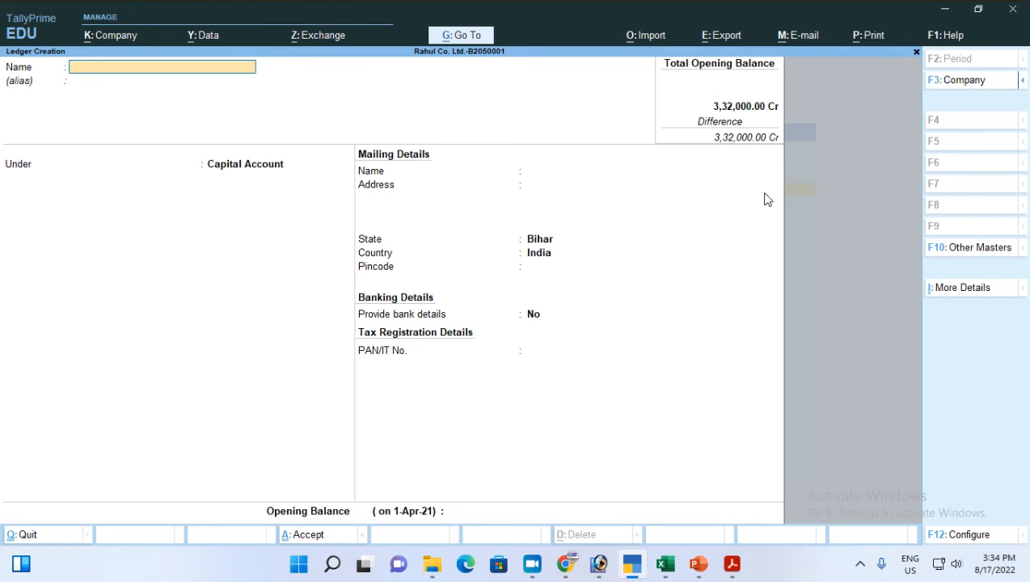
Step: Check the second ledger in the assignment PDF, then create it in TallyPrime as General Reserve under the Reserves & Surplus group
{"action": "key", "text": "alt+Tab"}
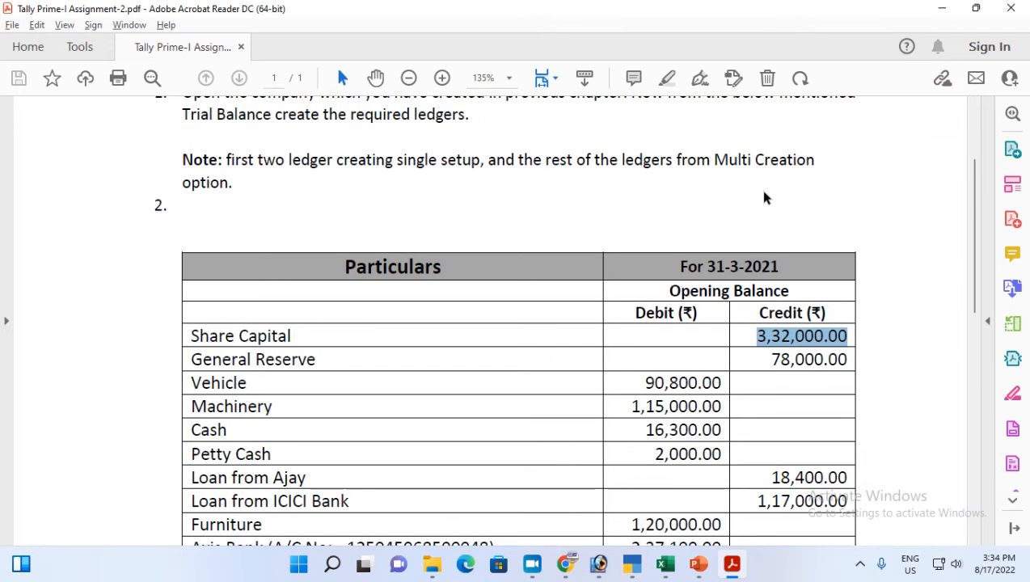
{"action": "key", "text": "alt+Tab"}
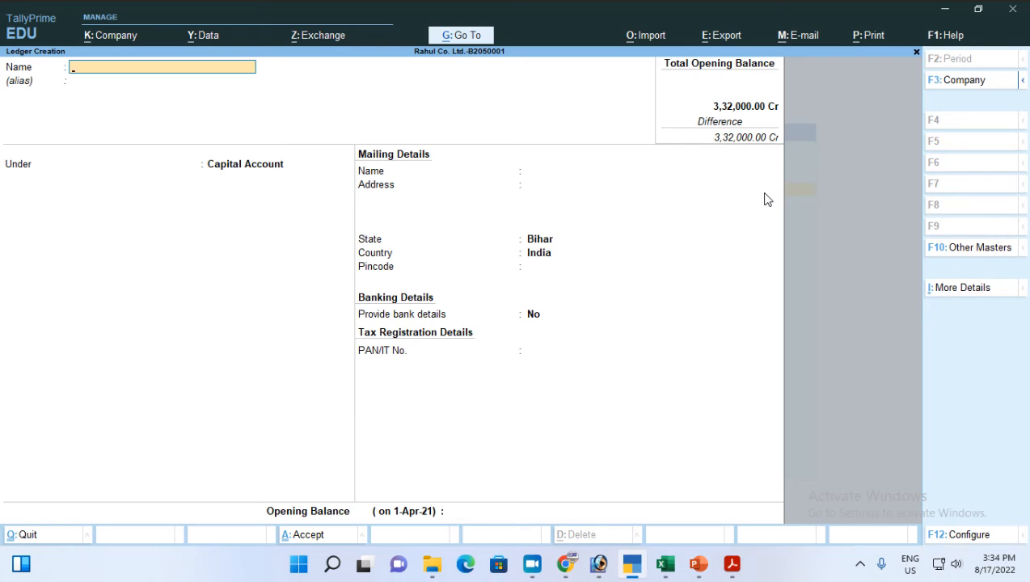
{"action": "type", "text": "Ger"}
{"action": "type", "text": "eral Re"}
{"action": "type", "text": "serve"}
{"action": "key", "text": "Return"}
{"action": "key", "text": "Return"}
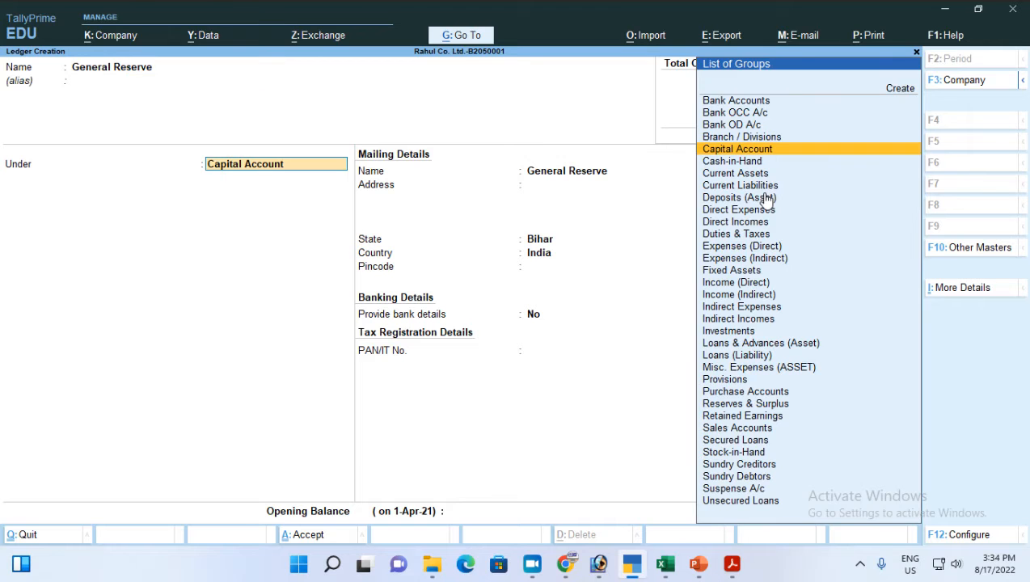
{"action": "type", "text": "Rese"}
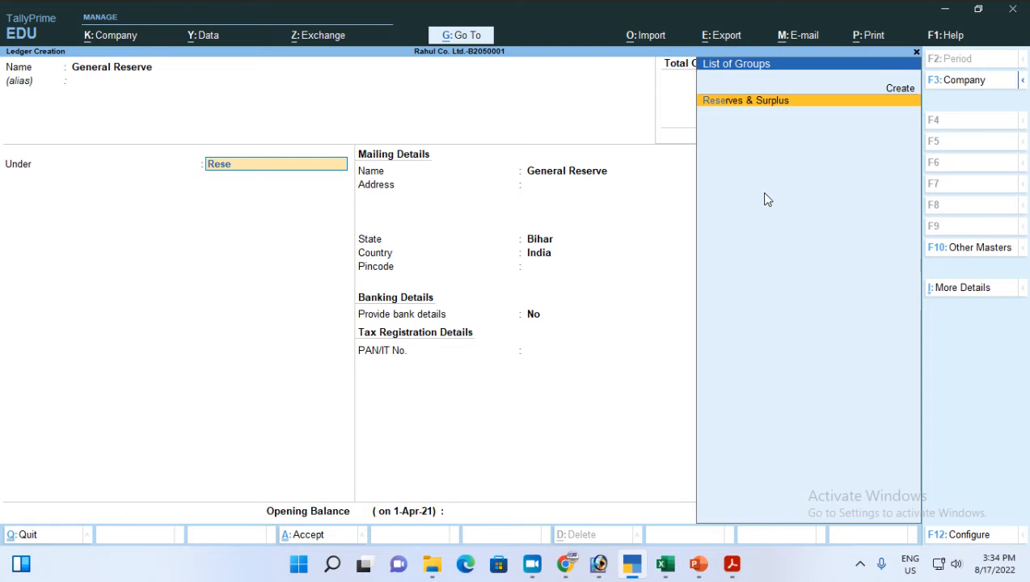
{"action": "key", "text": "Return"}
{"action": "key", "text": "Return"}
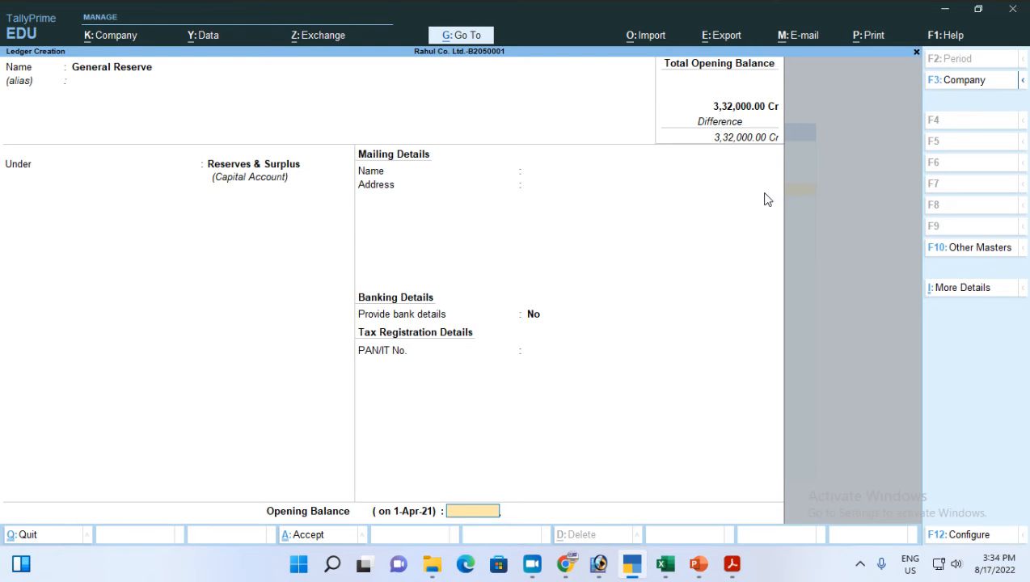
Step: Check General Reserve's balance in the assignment PDF, set its opening balance to 78,000.00 Cr in TallyPrime, save it and leave ledger creation
{"action": "key", "text": "alt+Tab"}
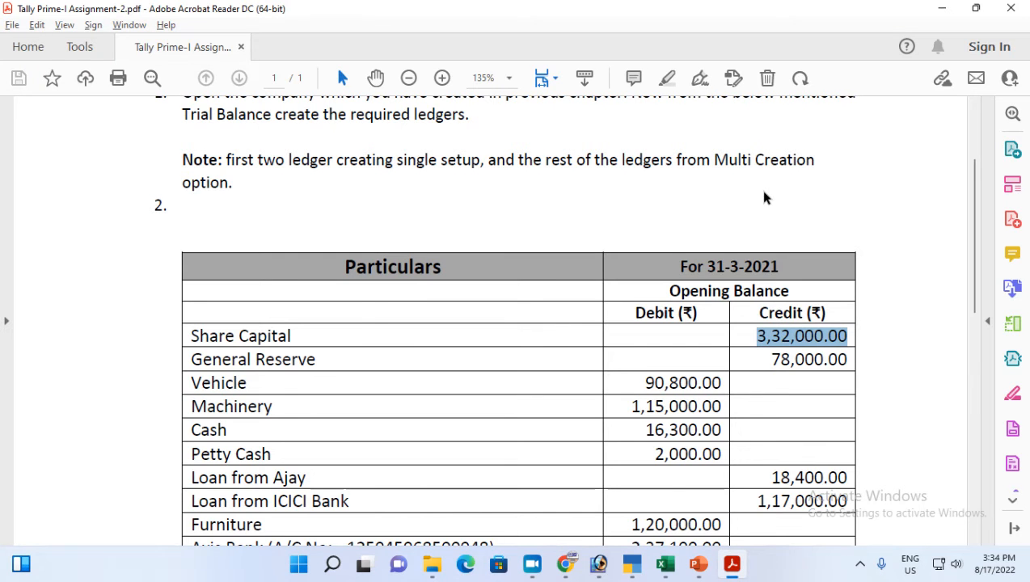
{"action": "key", "text": "alt+Tab"}
{"action": "type", "text": "78,000"}
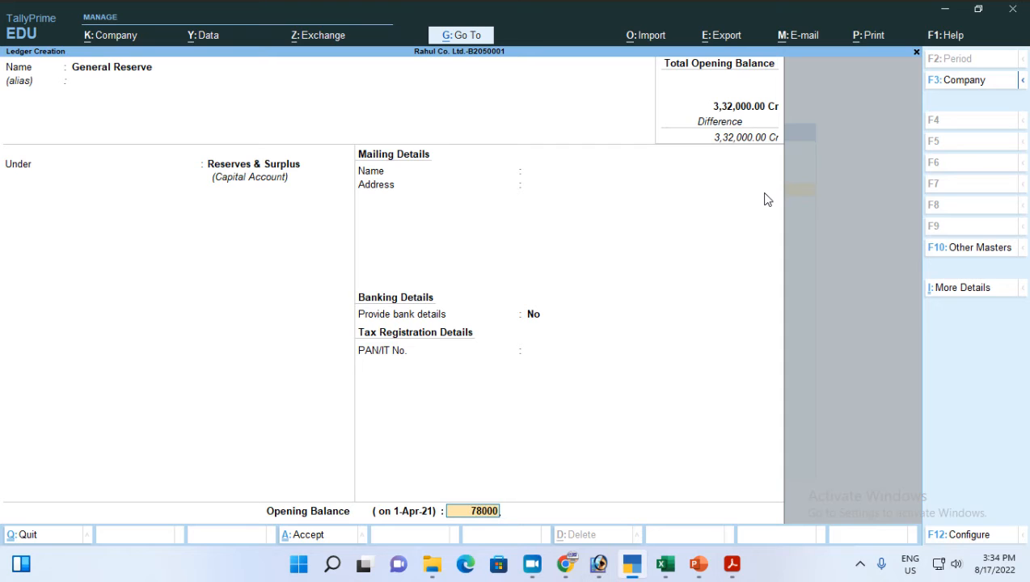
{"action": "key", "text": "Return"}
{"action": "key", "text": "Return"}
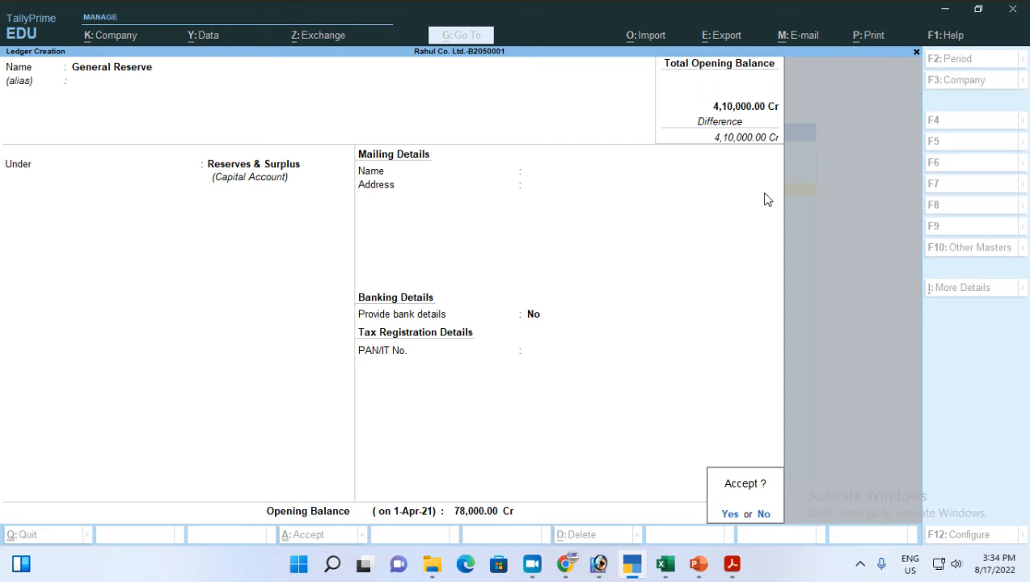
{"action": "key", "text": "Return"}
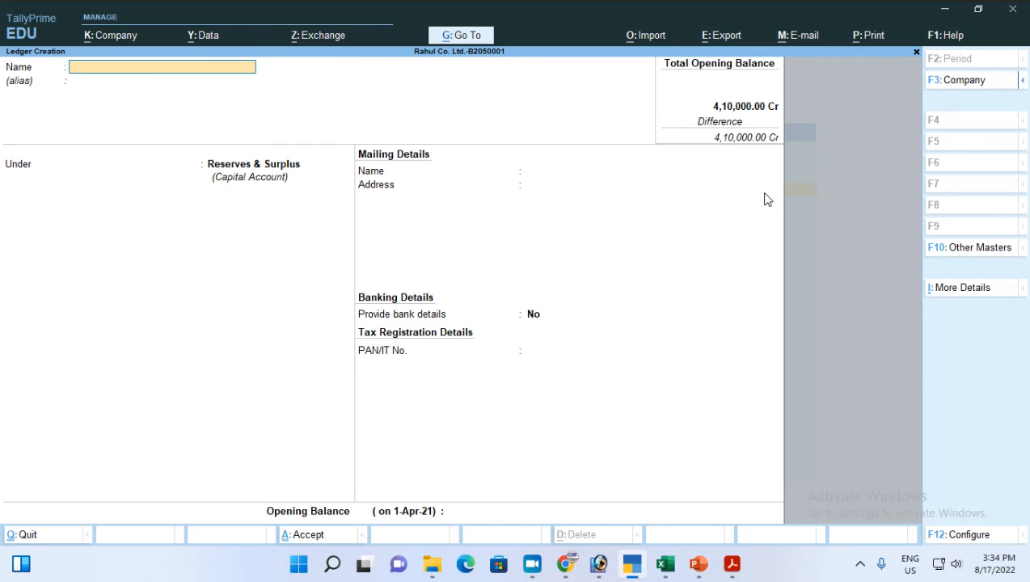
{"action": "key", "text": "Escape"}
{"action": "key", "text": "Return"}
{"action": "key", "text": "Escape"}
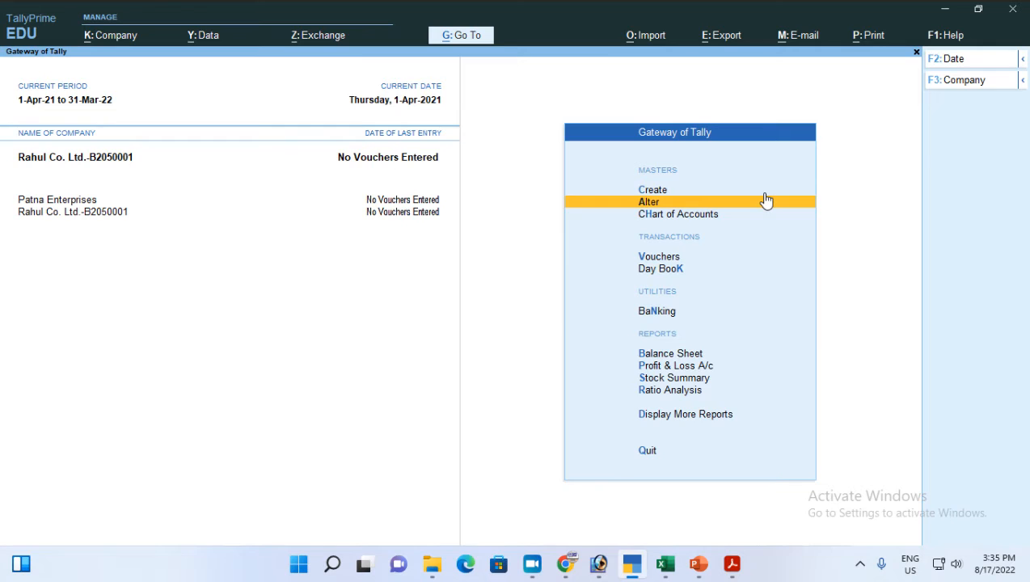
Step: Open the list of existing ledgers for alteration
{"action": "left_click", "coordinate": [765, 201]}
{"action": "key", "text": "Down"}
{"action": "key", "text": "Return"}
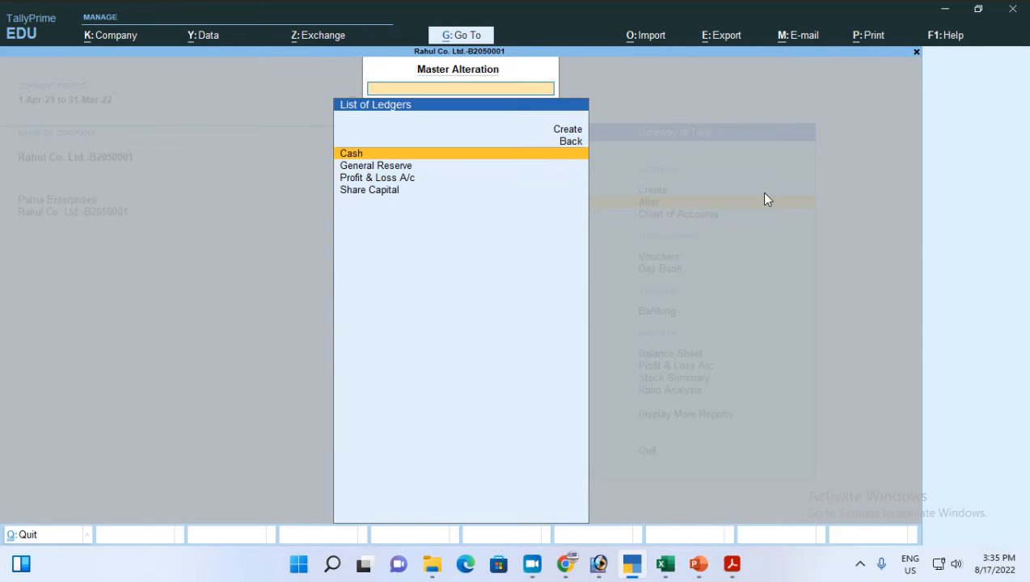
Step: Examine which ledgers already exist in the alteration list
{"action": "key", "text": "Down"}
{"action": "key", "text": "Down"}
{"action": "key", "text": "Down"}
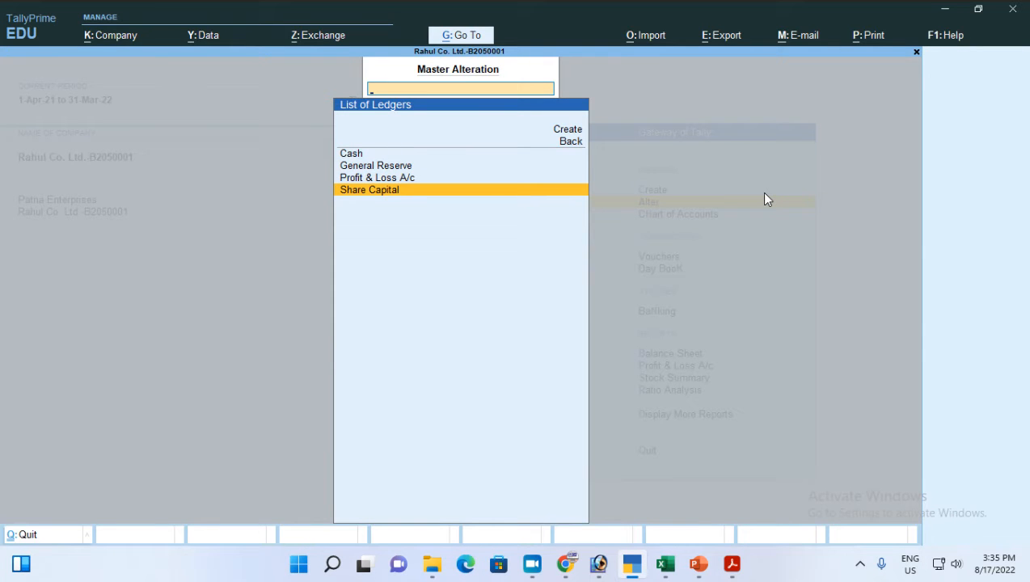
{"action": "key", "text": "Up"}
{"action": "key", "text": "Up"}
{"action": "key", "text": "Up"}
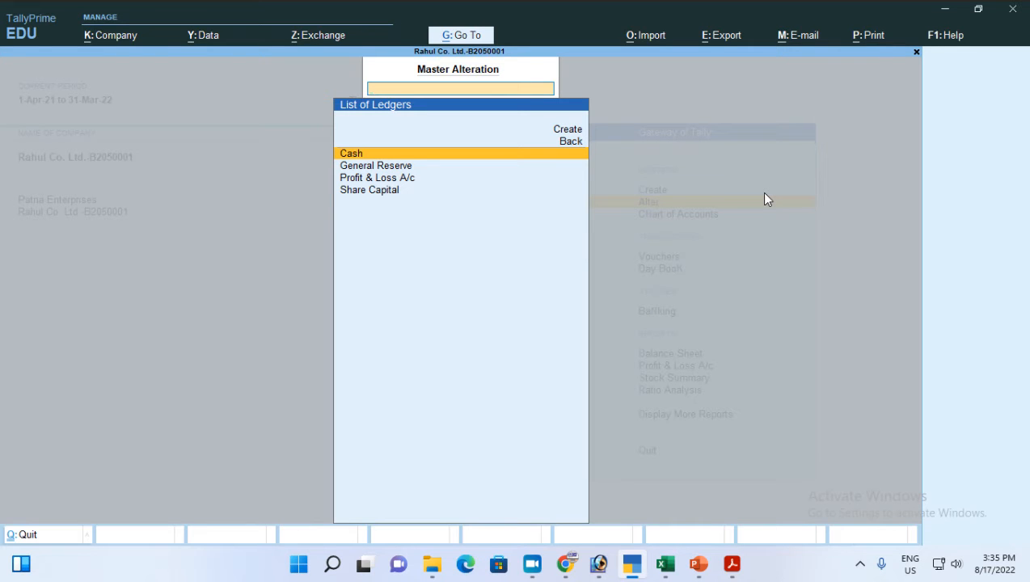
{"action": "key", "text": "Up"}
{"action": "key", "text": "Down"}
{"action": "key", "text": "Down"}
{"action": "key", "text": "Up"}
{"action": "key", "text": "Down"}
{"action": "key", "text": "Down"}
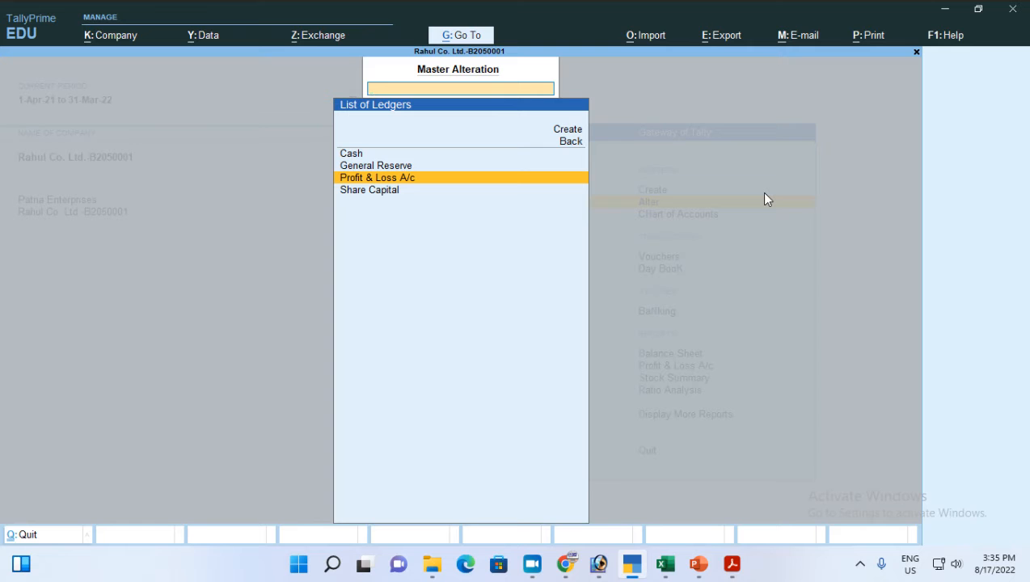
Step: Look up the Cash entry and its opening balance in the assignment PDF, and return to TallyPrime
{"action": "key", "text": "alt+Tab"}
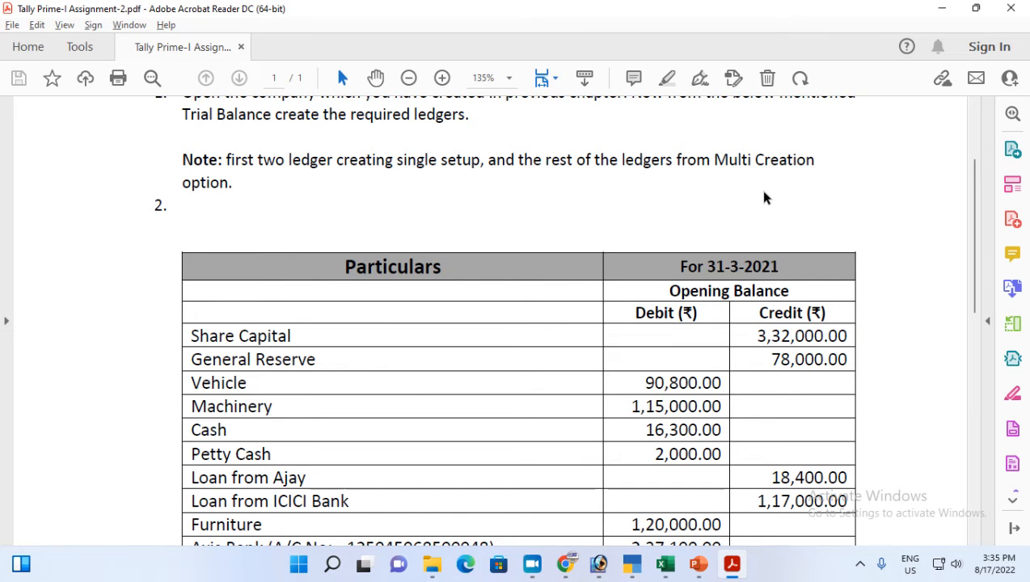
{"action": "left_click_drag", "start_coordinate": [194, 425], "coordinate": [299, 434]}
{"action": "left_click", "coordinate": [639, 429]}
{"action": "key", "text": "alt+Tab"}
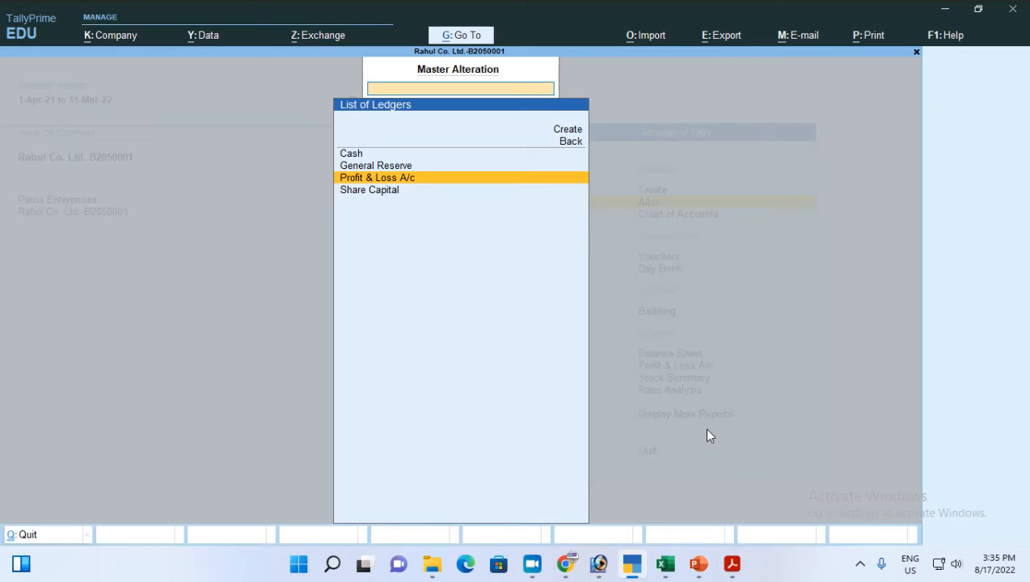
Step: Alter the existing Cash ledger, giving it an opening balance of 16,300.00 Dr as in the assignment PDF, and save it
{"action": "key", "text": "Up"}
{"action": "key", "text": "Up"}
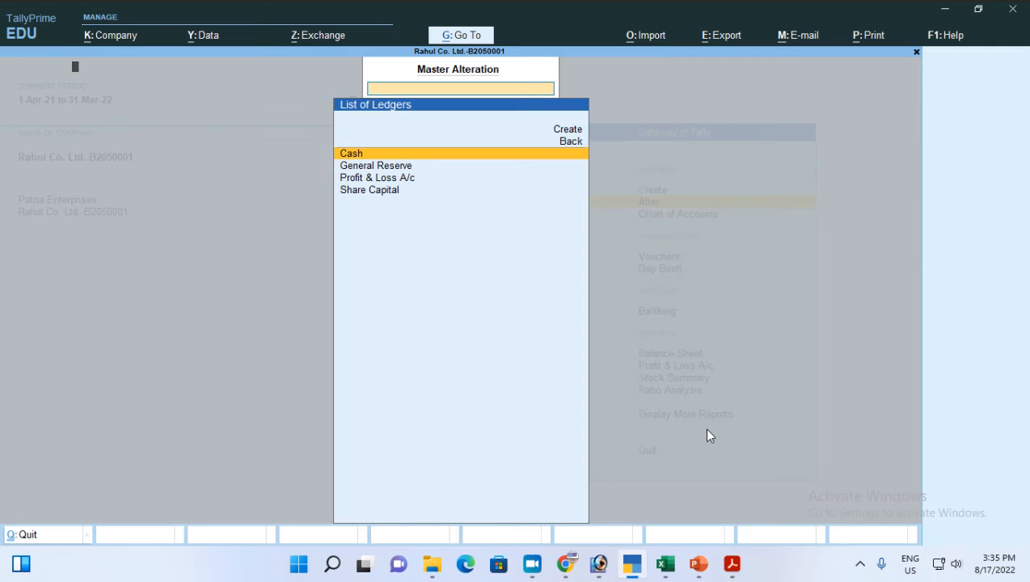
{"action": "key", "text": "Return"}
{"action": "key", "text": "Return"}
{"action": "key", "text": "Return"}
{"action": "key", "text": "Return"}
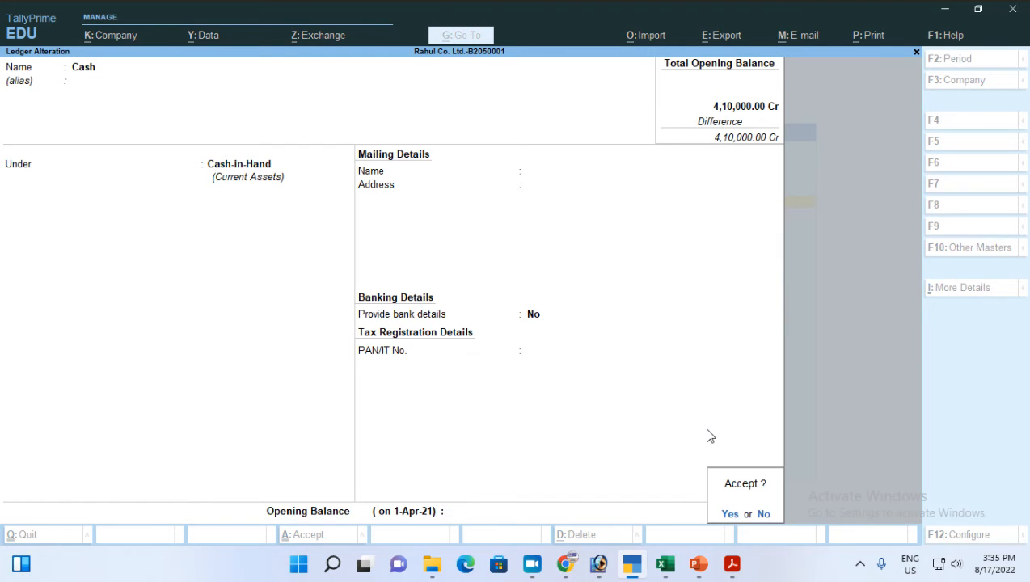
{"action": "key", "text": "Escape"}
{"action": "type", "text": "16"}
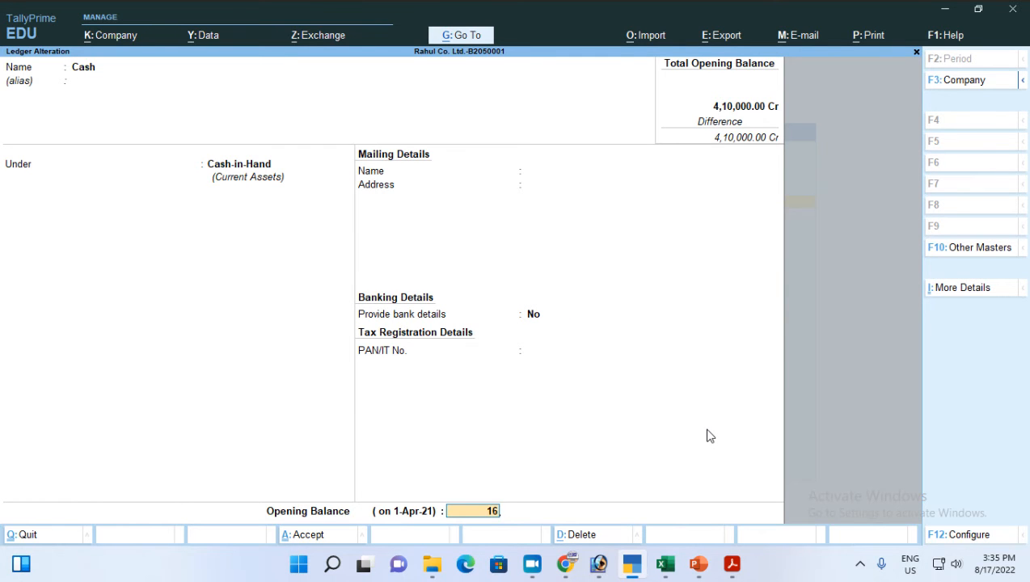
{"action": "key", "text": "alt+Tab"}
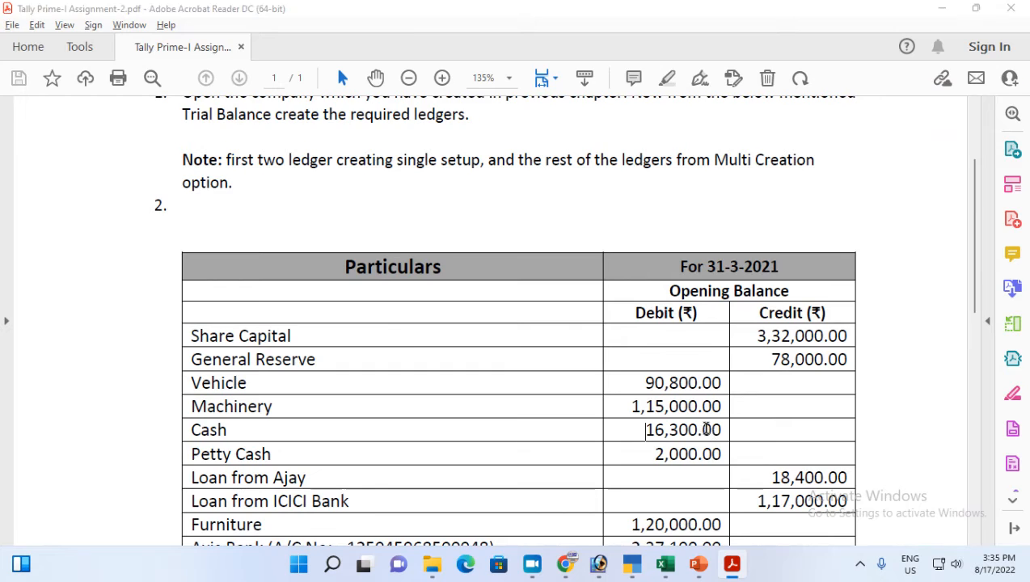
{"action": "key", "text": "alt+Tab"}
{"action": "type", "text": "300"}
{"action": "key", "text": "Return"}
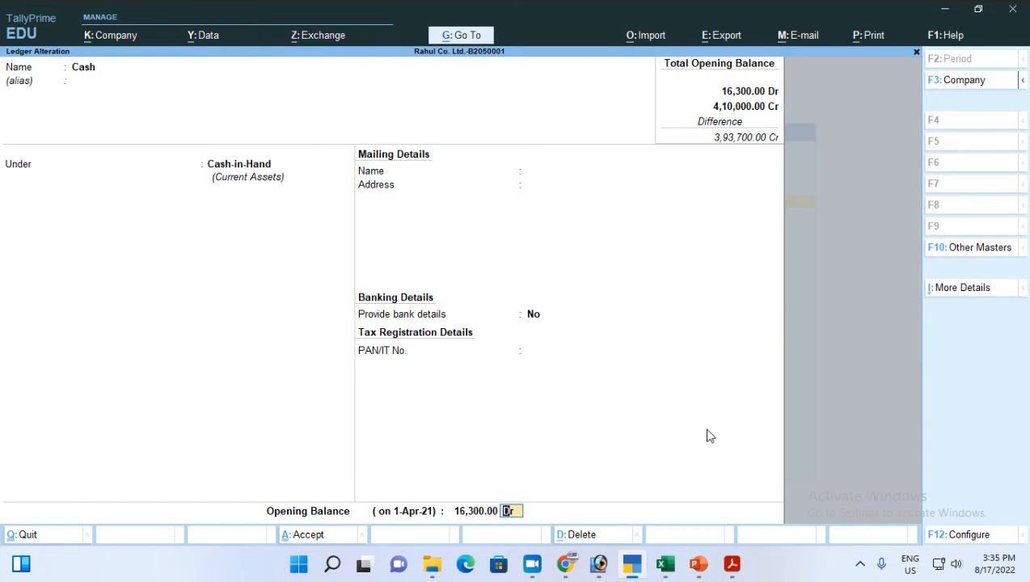
{"action": "key", "text": "Return"}
{"action": "key", "text": "y"}
Step: Open the Profit & Loss A/c ledger for alteration and look up its opening balance in the assignment PDF
{"action": "key", "text": "Down"}
{"action": "key", "text": "Down"}
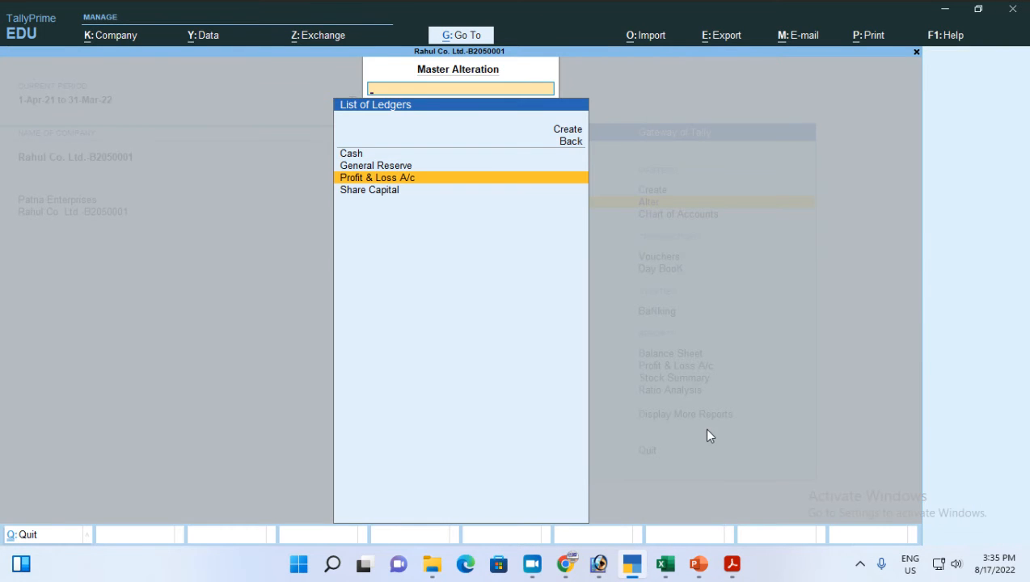
{"action": "key", "text": "Return"}
{"action": "key", "text": "alt+Tab"}
{"action": "scroll", "coordinate": [610, 494], "scroll_direction": "down", "scroll_amount": 6}
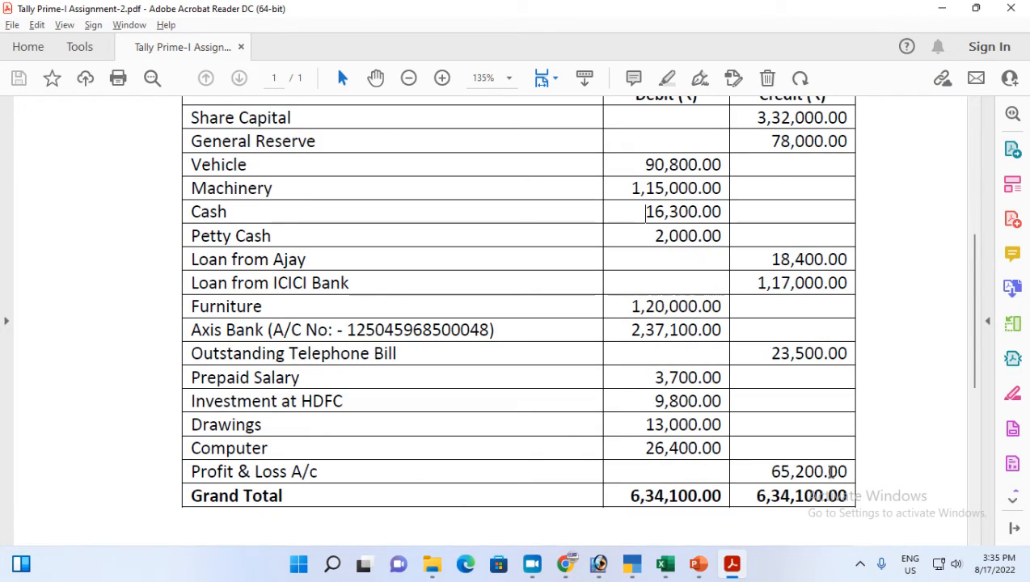
Step: In TallyPrime, set the Profit & Loss A/c opening balance to 65,200, save the ledger and return to the Gateway of Tally
{"action": "key", "text": "alt+Tab"}
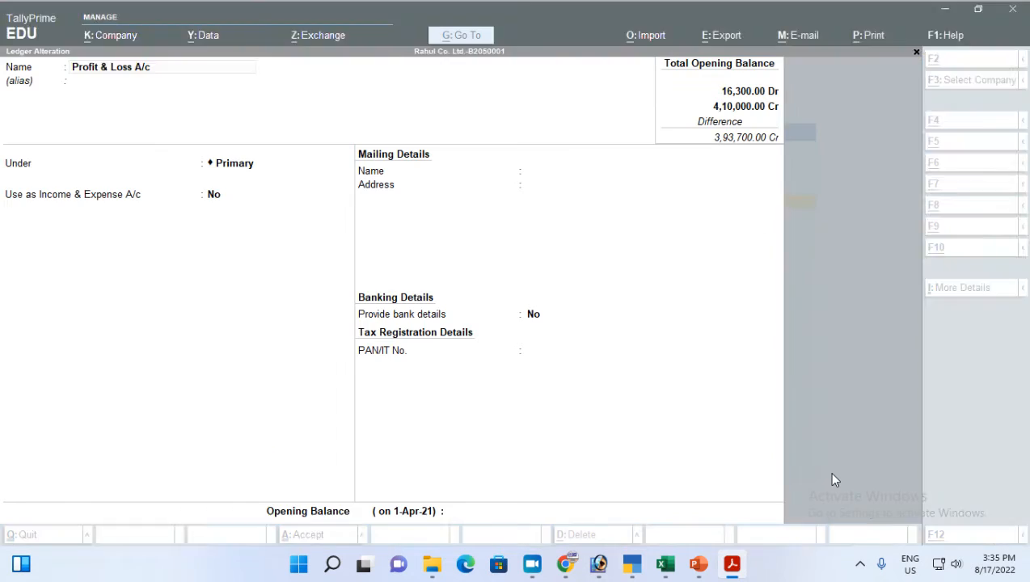
{"action": "key", "text": "Return"}
{"action": "key", "text": "Return"}
{"action": "key", "text": "Return"}
{"action": "key", "text": "Return"}
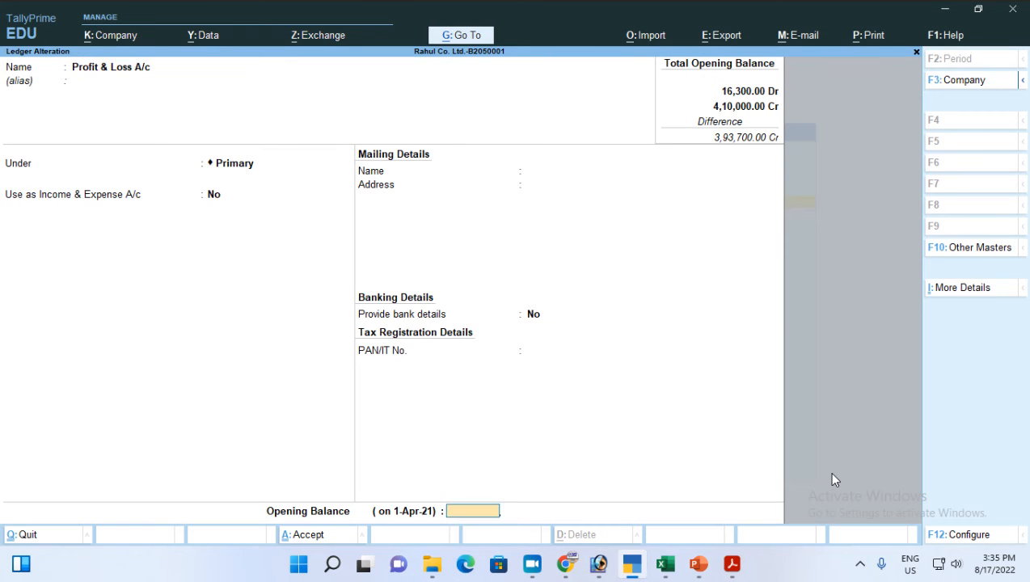
{"action": "type", "text": "65200"}
{"action": "key", "text": "Return"}
{"action": "key", "text": "Return"}
{"action": "key", "text": "Return"}
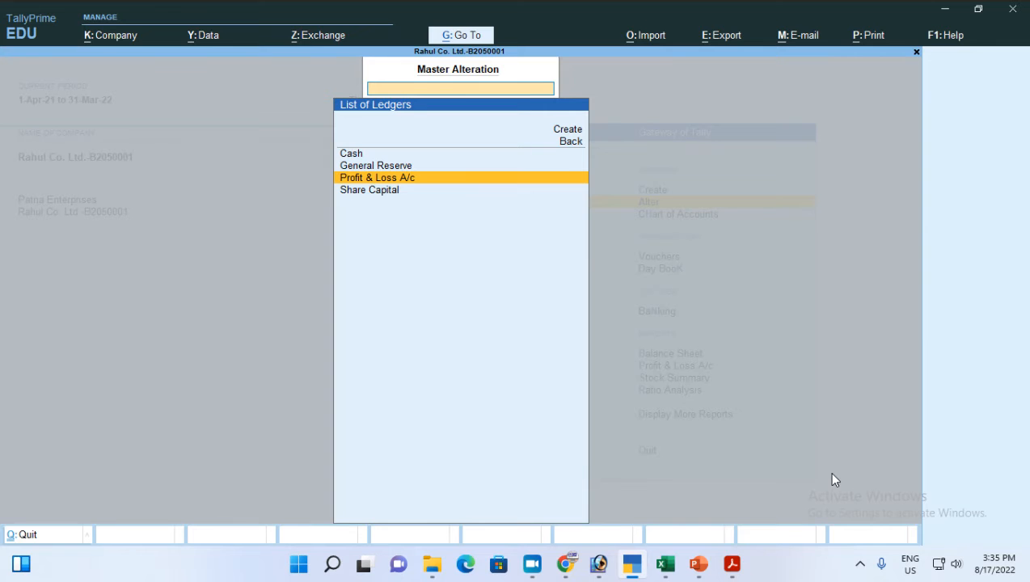
{"action": "key", "text": "Escape"}
{"action": "key", "text": "Escape"}
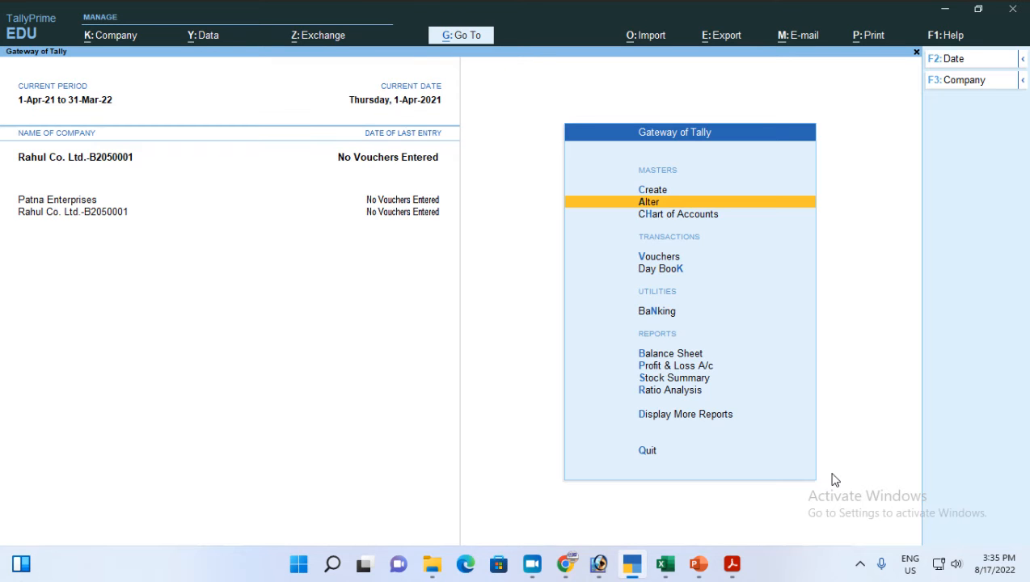
Step: Switch to the assignment PDF and review the trial balance, marking Share Capital, General Reserve, Cash and Profit & Loss A/c as already handled
{"action": "key", "text": "alt+Tab"}
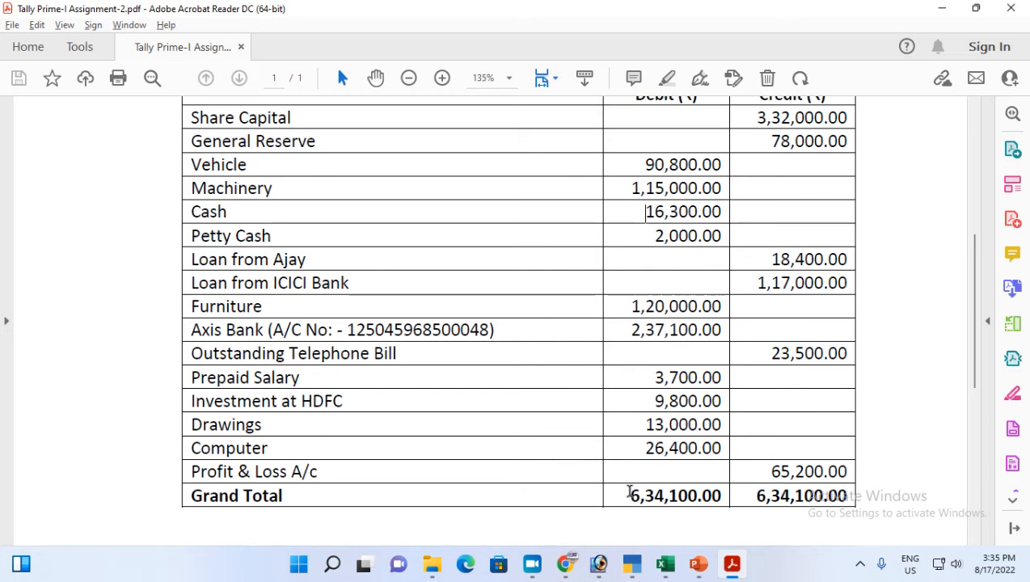
{"action": "scroll", "coordinate": [485, 436], "scroll_direction": "up", "scroll_amount": 3}
{"action": "scroll", "coordinate": [463, 426], "scroll_direction": "up", "scroll_amount": 1}
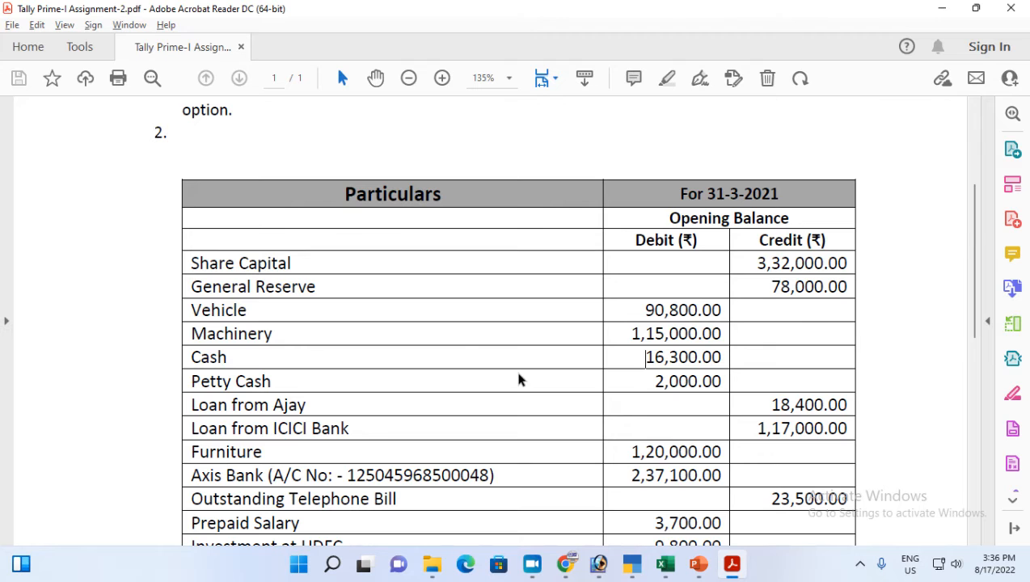
{"action": "left_click_drag", "start_coordinate": [187, 263], "coordinate": [204, 277]}
{"action": "scroll", "coordinate": [403, 338], "scroll_direction": "down", "scroll_amount": 1}
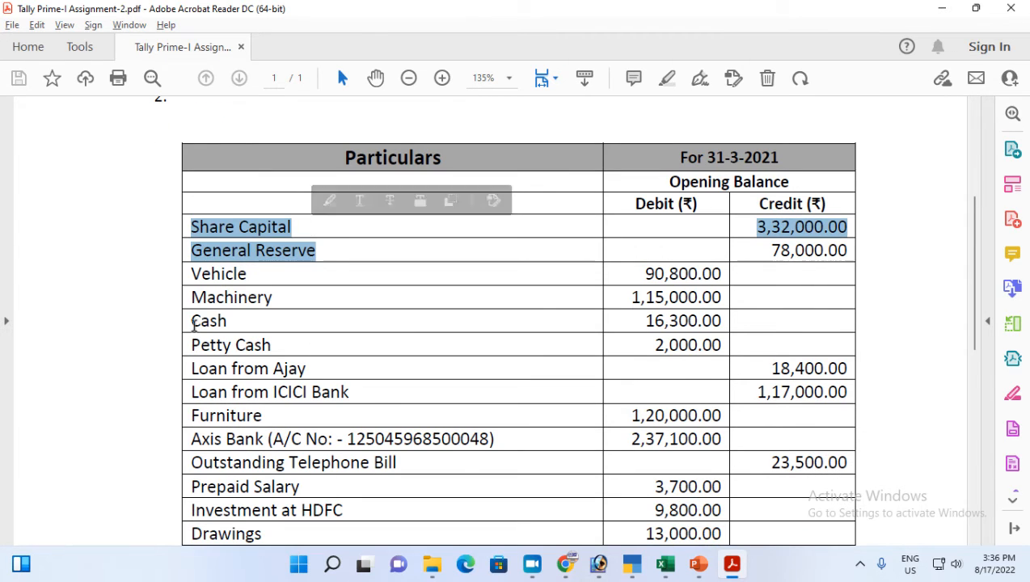
{"action": "left_click_drag", "start_coordinate": [193, 321], "coordinate": [236, 322]}
{"action": "scroll", "coordinate": [333, 333], "scroll_direction": "down", "scroll_amount": 2}
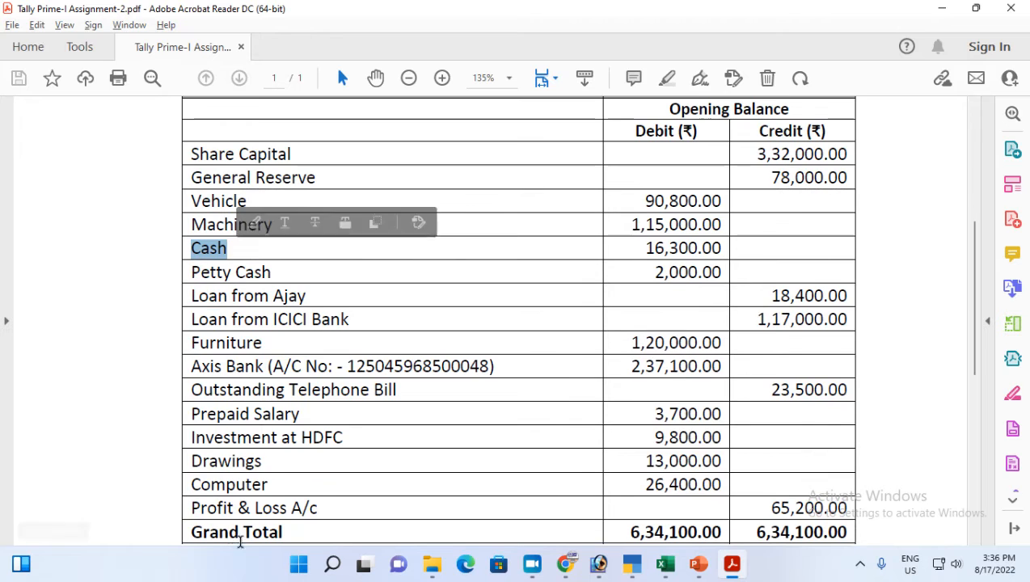
{"action": "left_click_drag", "start_coordinate": [192, 508], "coordinate": [318, 508]}
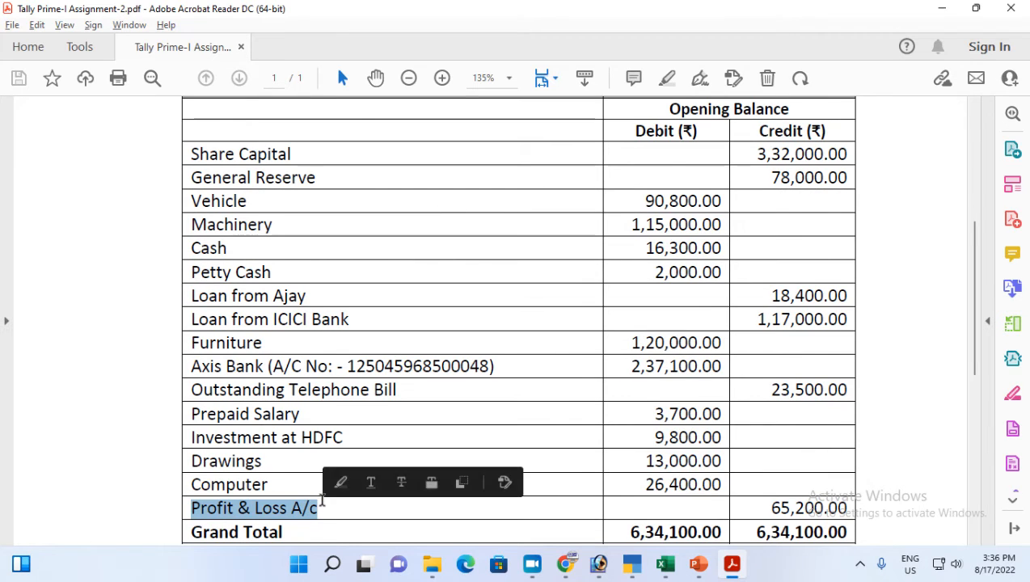
{"action": "scroll", "coordinate": [295, 494], "scroll_direction": "up", "scroll_amount": 1}
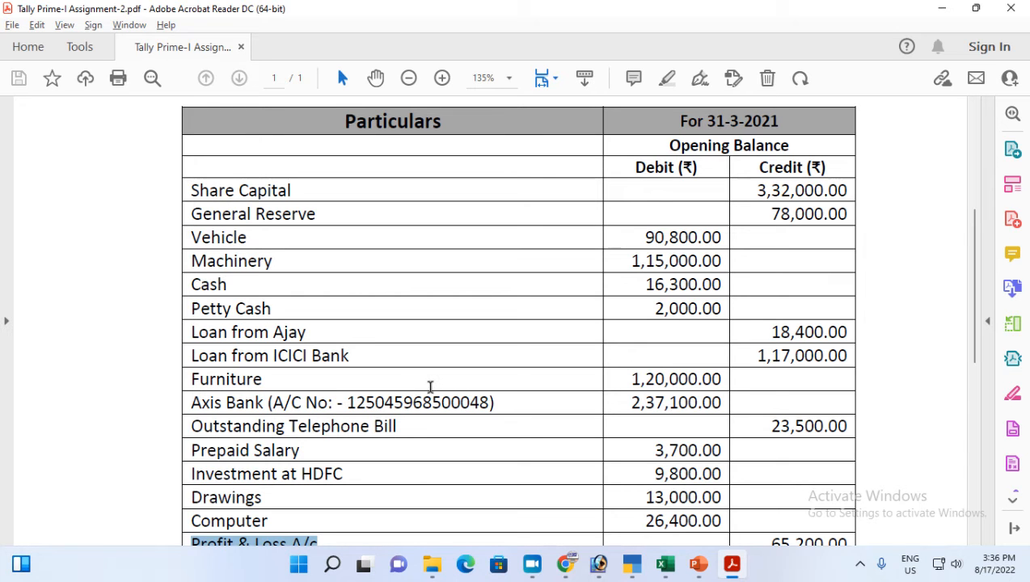
Step: Switch to TallyPrime and start Multi Create for ledgers from the Chart of Accounts, with All Items as the group
{"action": "key", "text": "alt+Tab"}
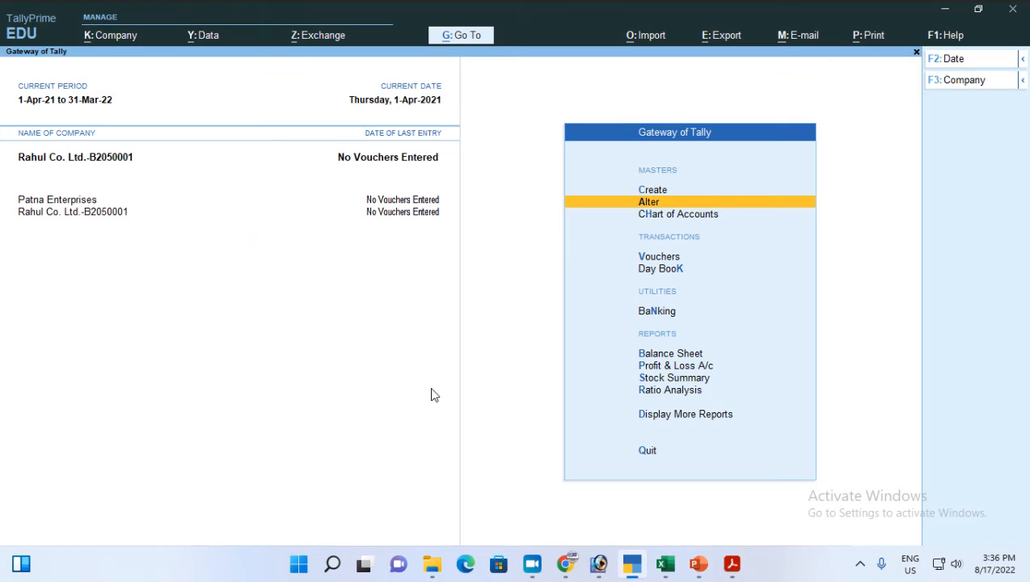
{"action": "key", "text": "Down"}
{"action": "key", "text": "Return"}
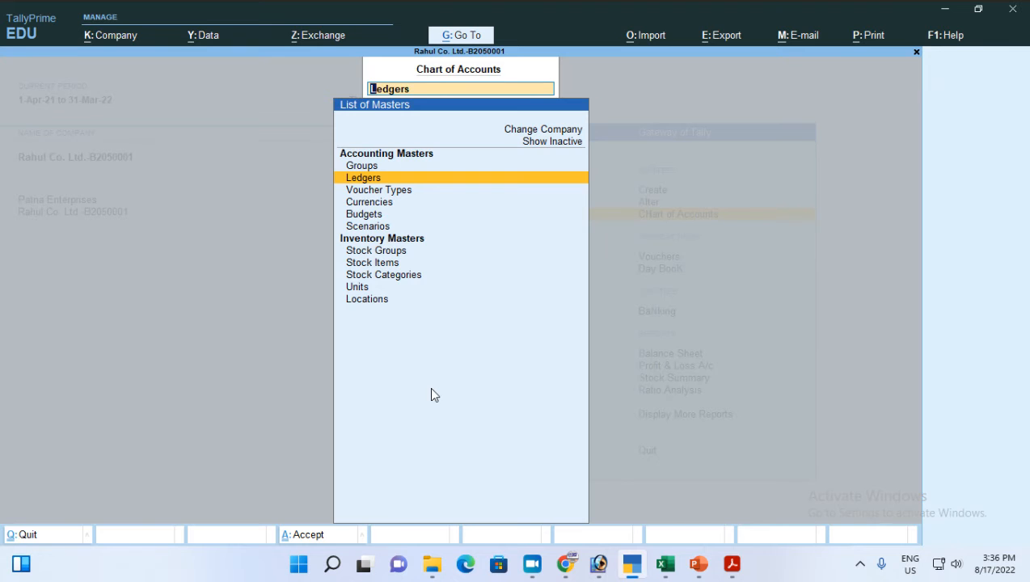
{"action": "key", "text": "Return"}
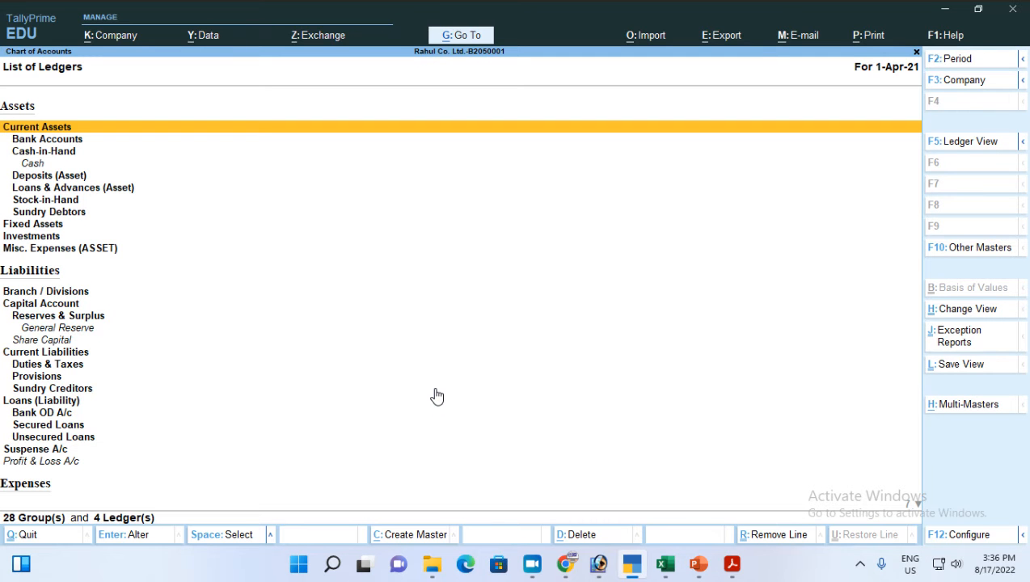
{"action": "key", "text": "alt"}
{"action": "key", "text": "alt+h"}
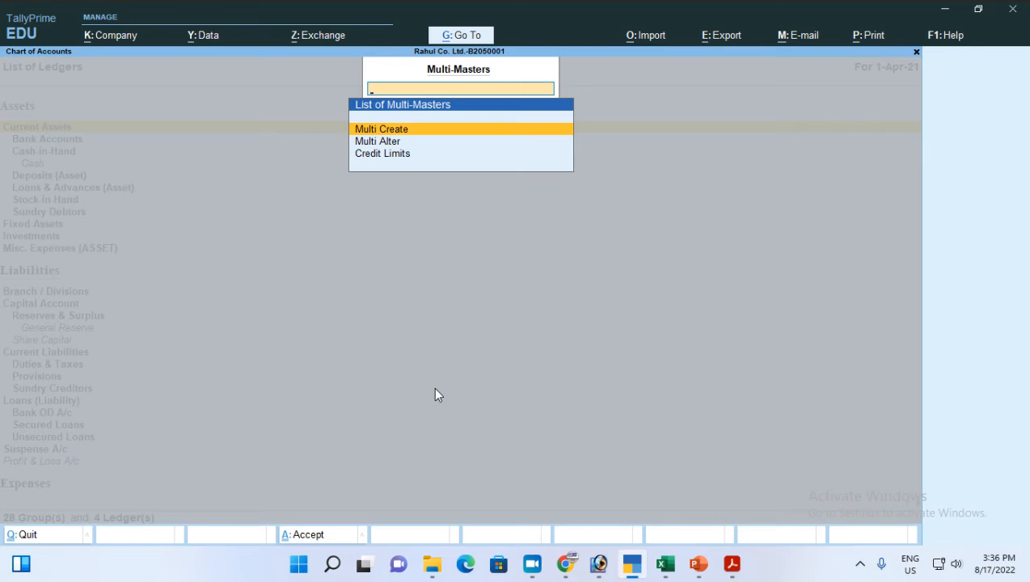
{"action": "key", "text": "Return"}
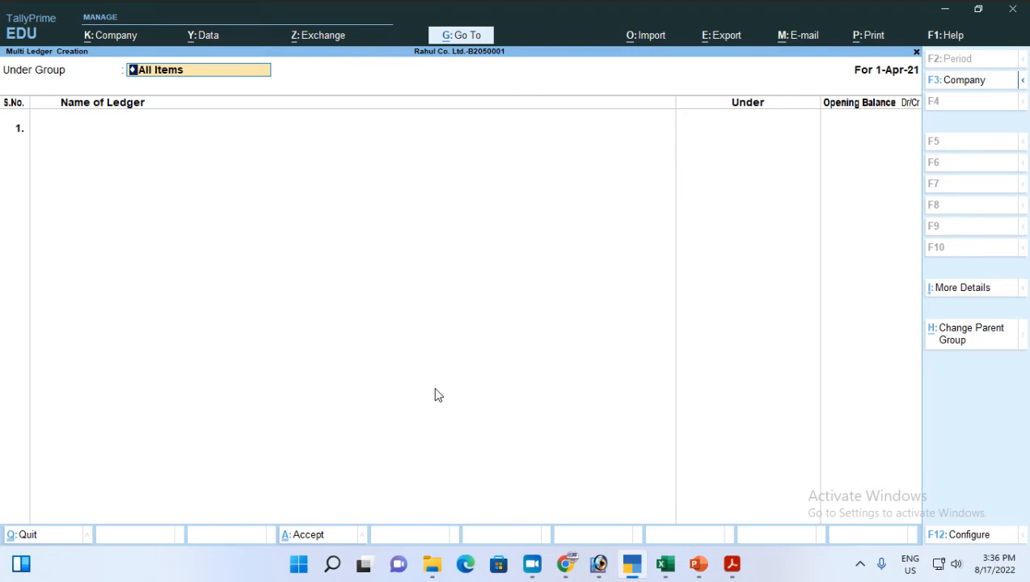
{"action": "key", "text": "Return"}
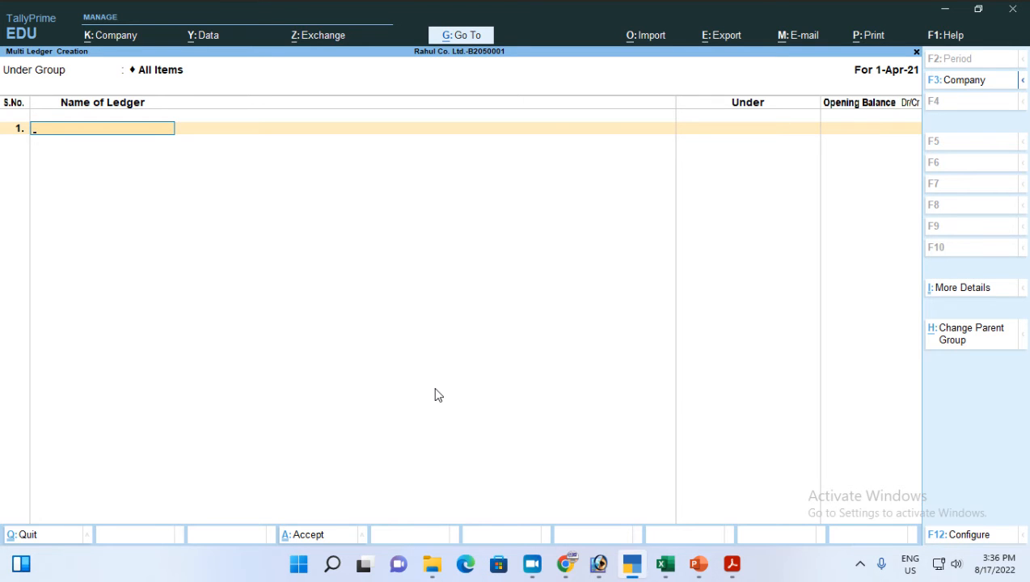
Step: Consult the assignment PDF and add the Vehicle ledger in TallyPrime under Fixed Assets with an opening balance of 90,800 Dr
{"action": "key", "text": "alt+Tab"}
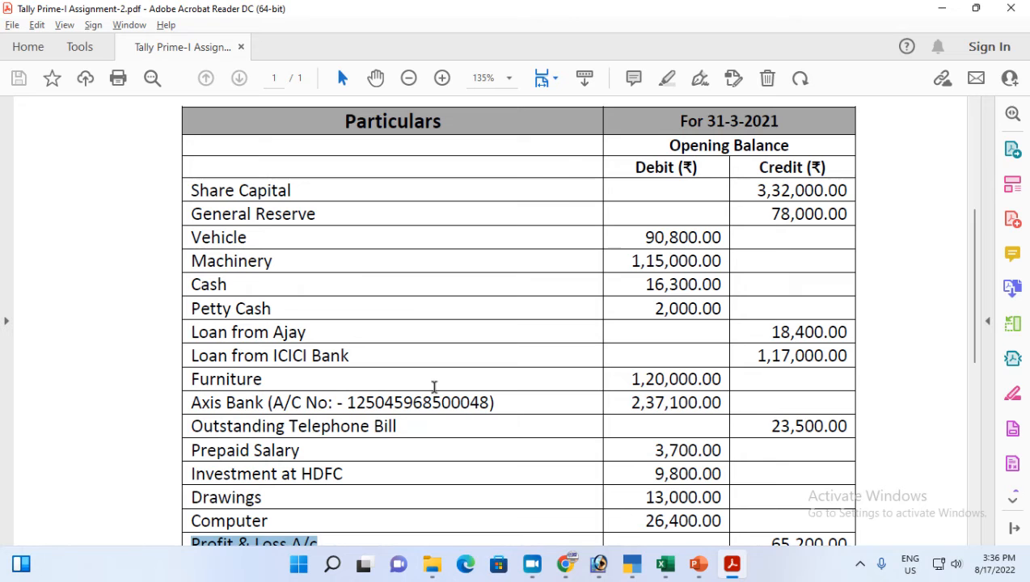
{"action": "key", "text": "alt+Tab"}
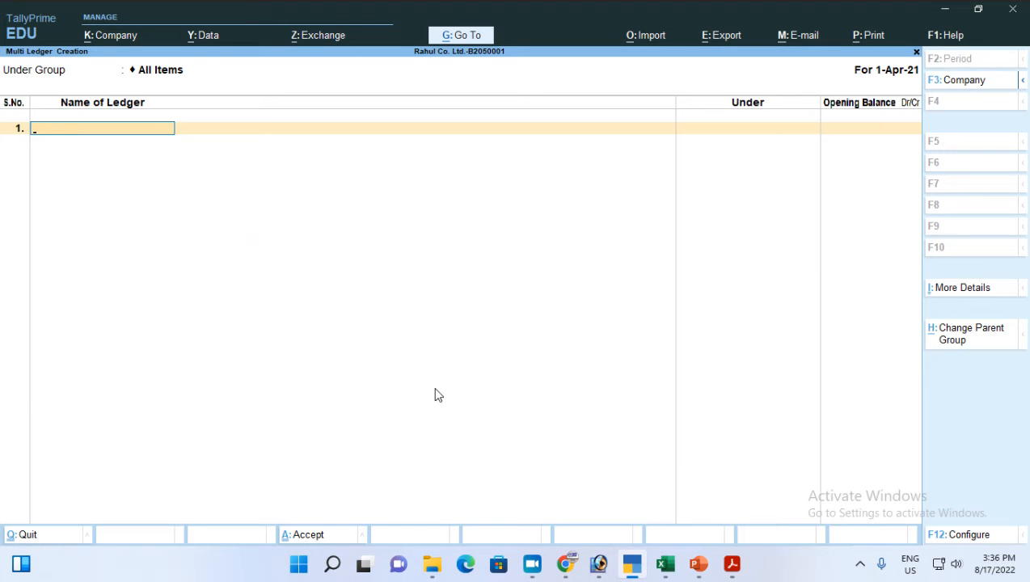
{"action": "type", "text": "Vehicle"}
{"action": "key", "text": "Return"}
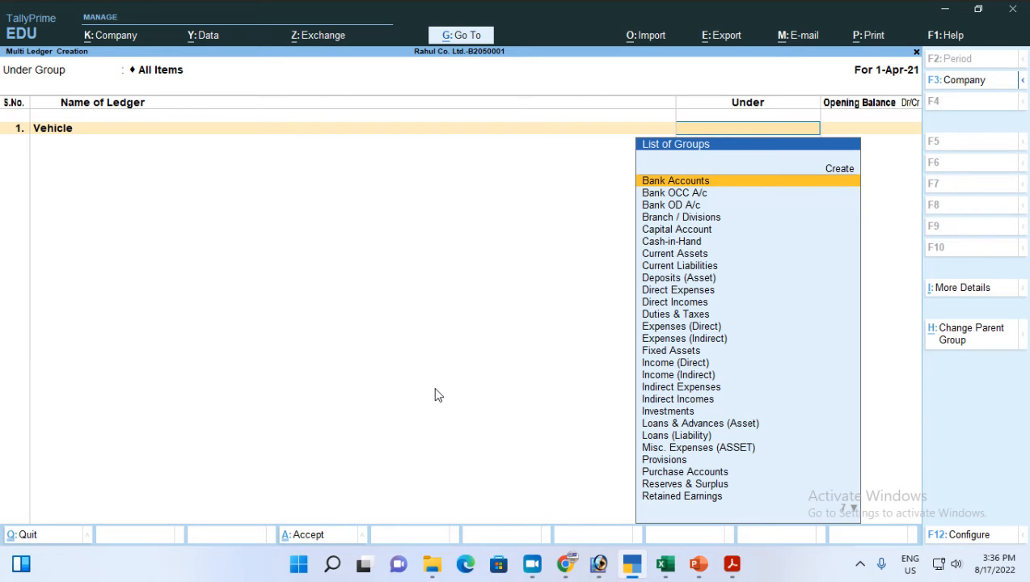
{"action": "type", "text": "Fix"}
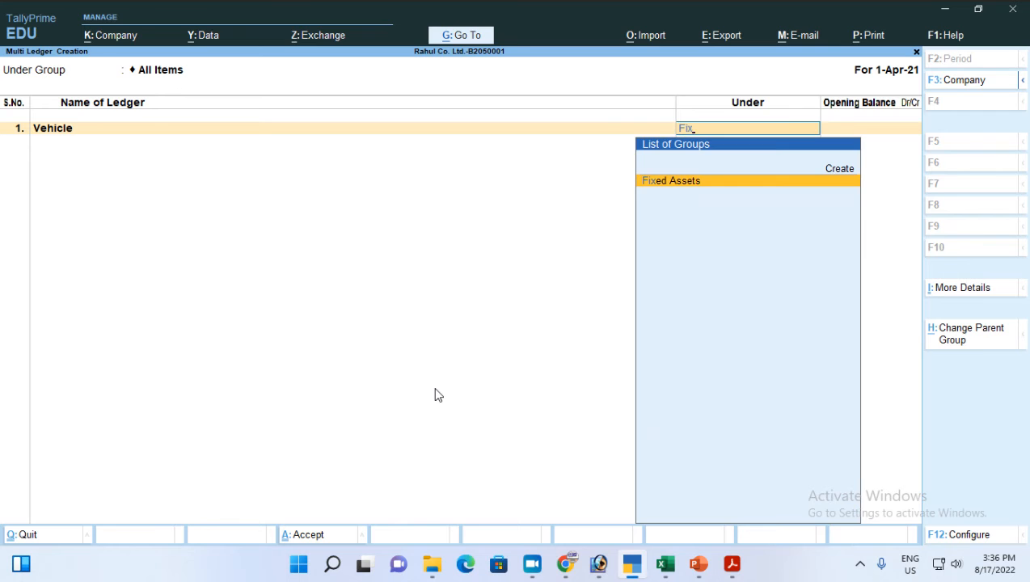
{"action": "key", "text": "Return"}
{"action": "key", "text": "alt+Tab"}
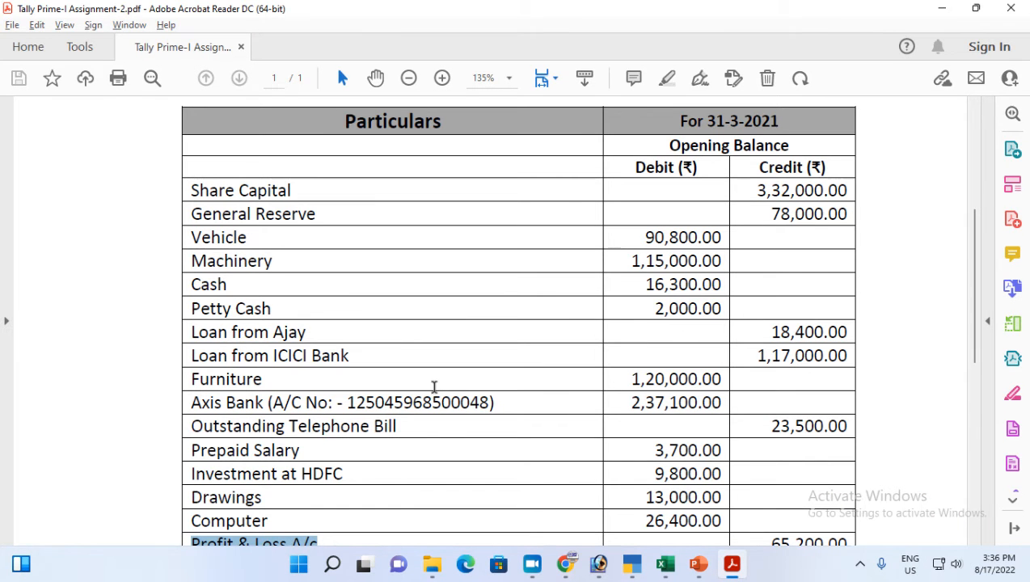
{"action": "key", "text": "alt+Tab"}
{"action": "type", "text": "90800"}
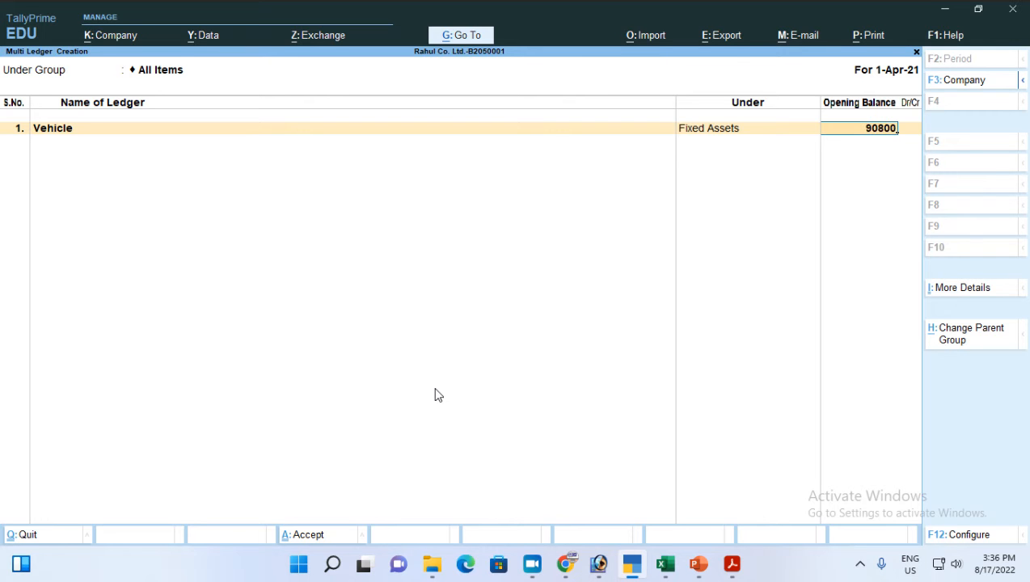
{"action": "key", "text": "Return"}
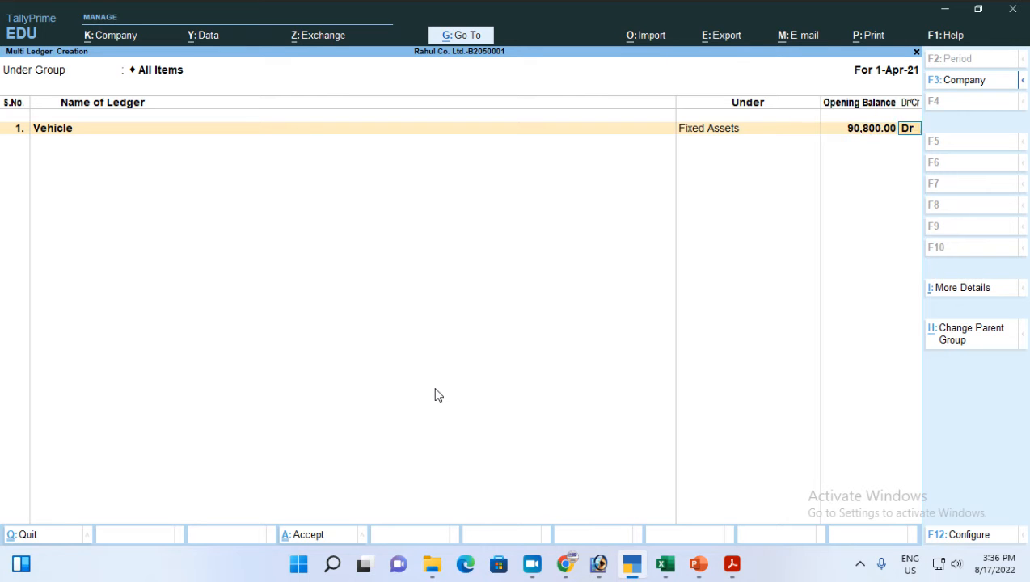
{"action": "key", "text": "Return"}
Step: Consult the assignment PDF and add the Machinery ledger in TallyPrime under Fixed Assets with an opening balance of 1,15,000 Dr
{"action": "key", "text": "alt+Tab"}
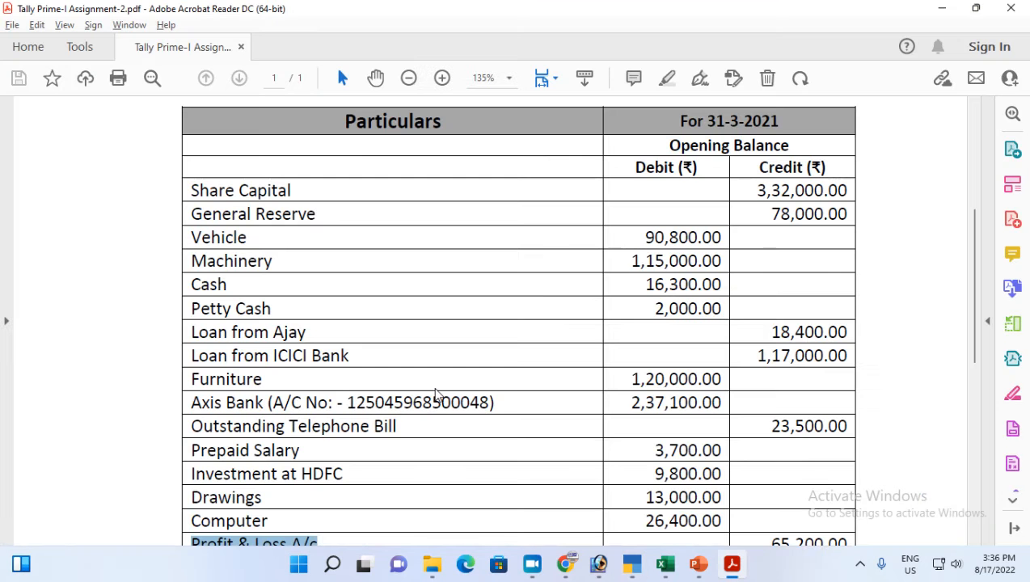
{"action": "key", "text": "alt+Tab"}
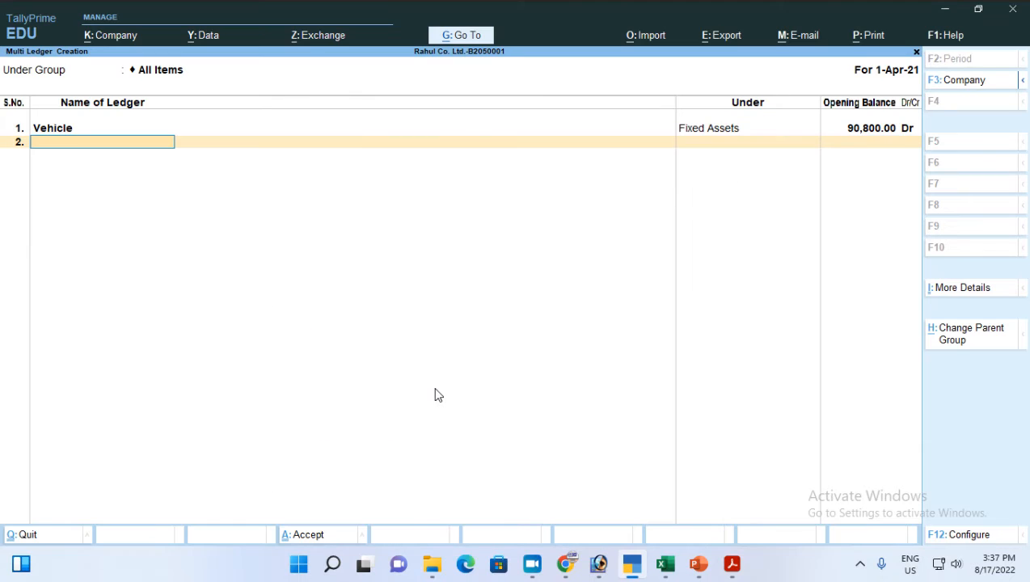
{"action": "type", "text": "Machinery"}
{"action": "key", "text": "Return"}
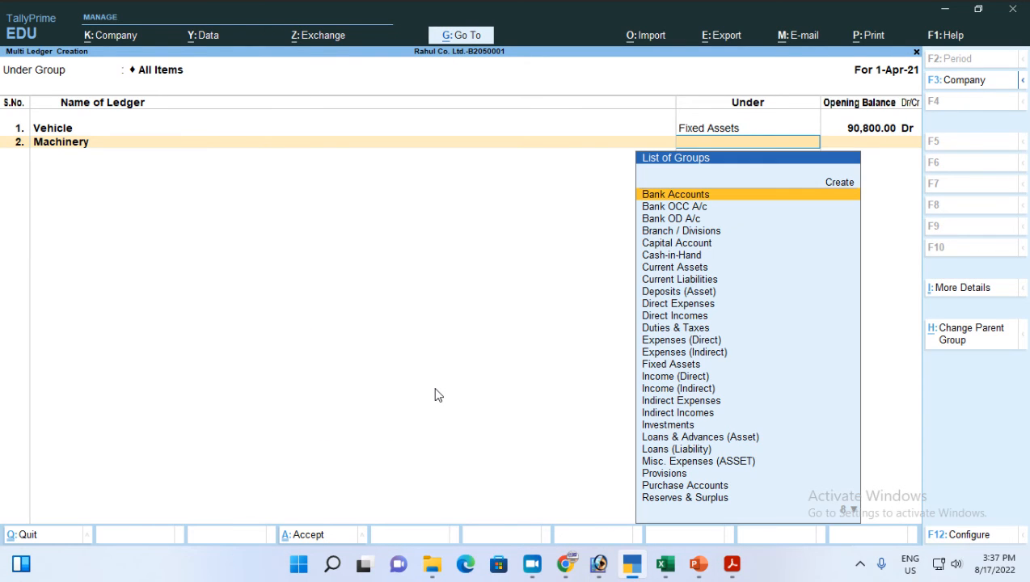
{"action": "type", "text": "Fi"}
{"action": "key", "text": "Return"}
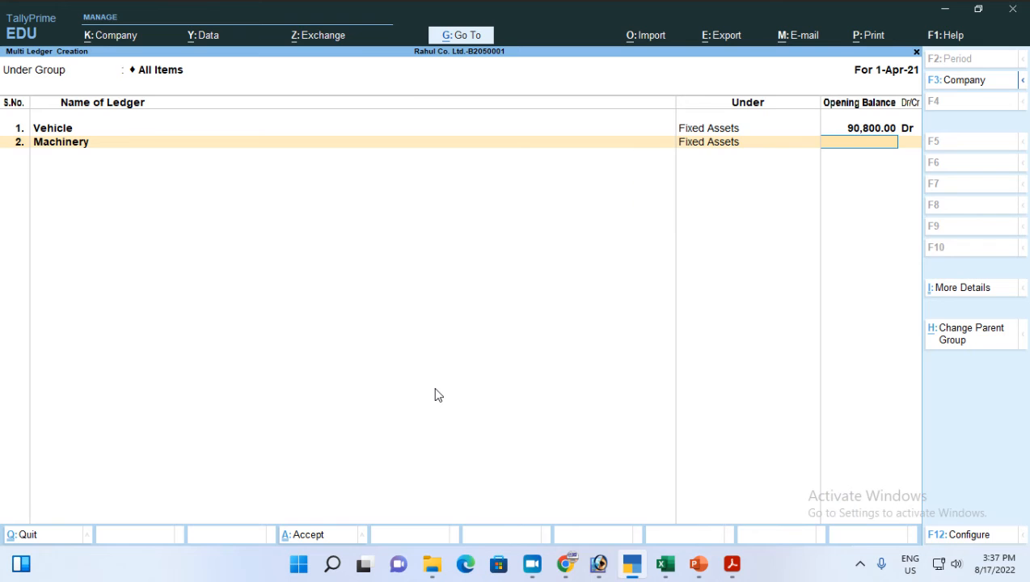
{"action": "key", "text": "alt+Tab"}
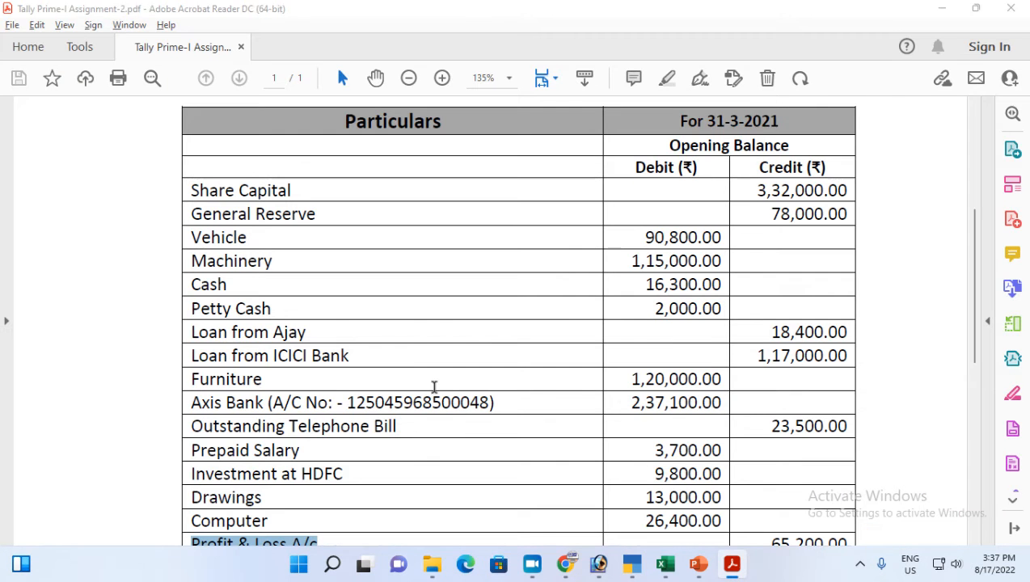
{"action": "key", "text": "alt+Tab"}
{"action": "type", "text": "1,15,000"}
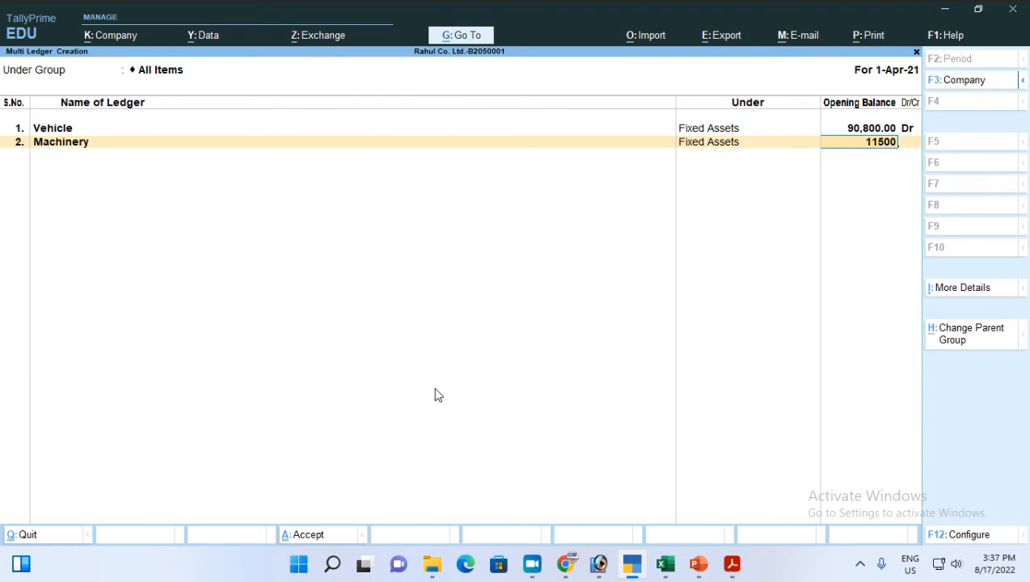
{"action": "key", "text": "Return"}
{"action": "key", "text": "Return"}
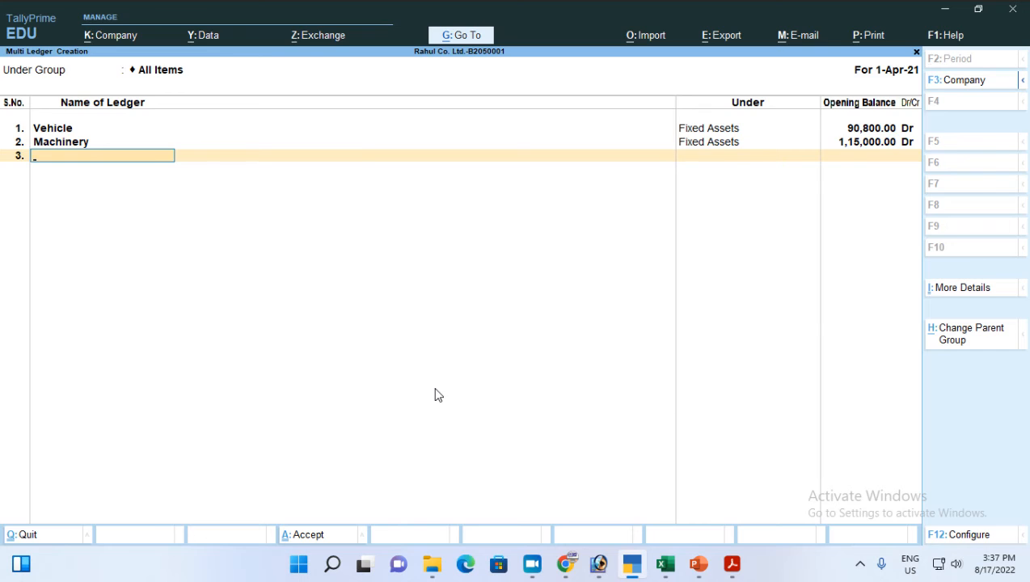
Step: Consult the assignment PDF and add the Petty Cash ledger in TallyPrime under Current Assets with an opening balance of 2,000 Dr
{"action": "key", "text": "alt+Tab"}
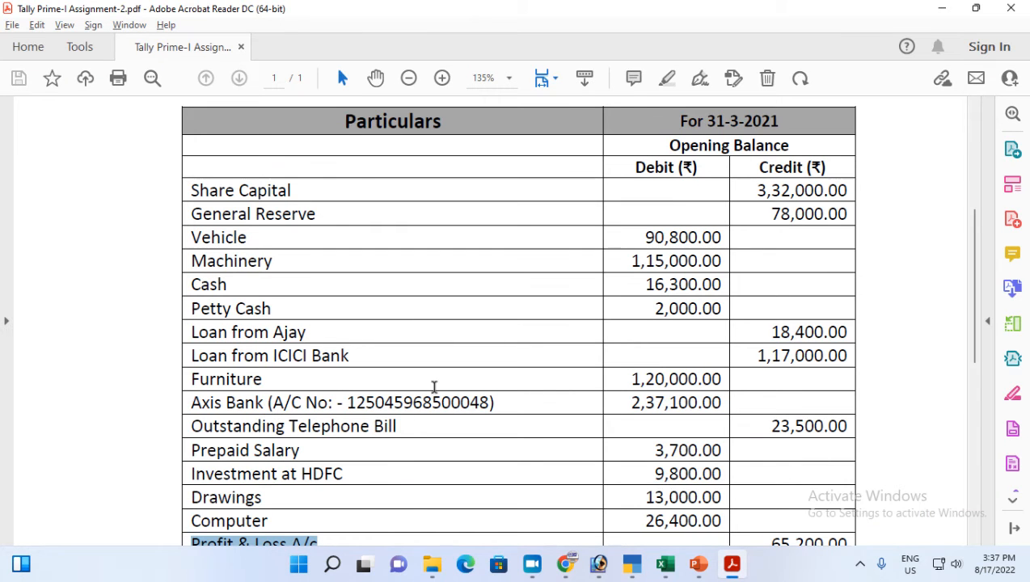
{"action": "key", "text": "alt+Tab"}
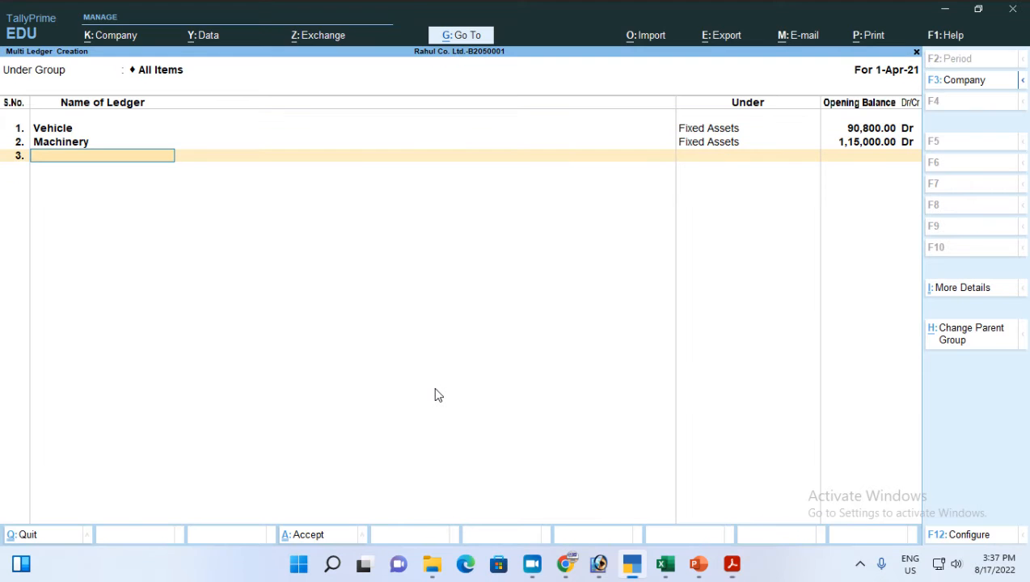
{"action": "type", "text": "Petty Cash"}
{"action": "key", "text": "Return"}
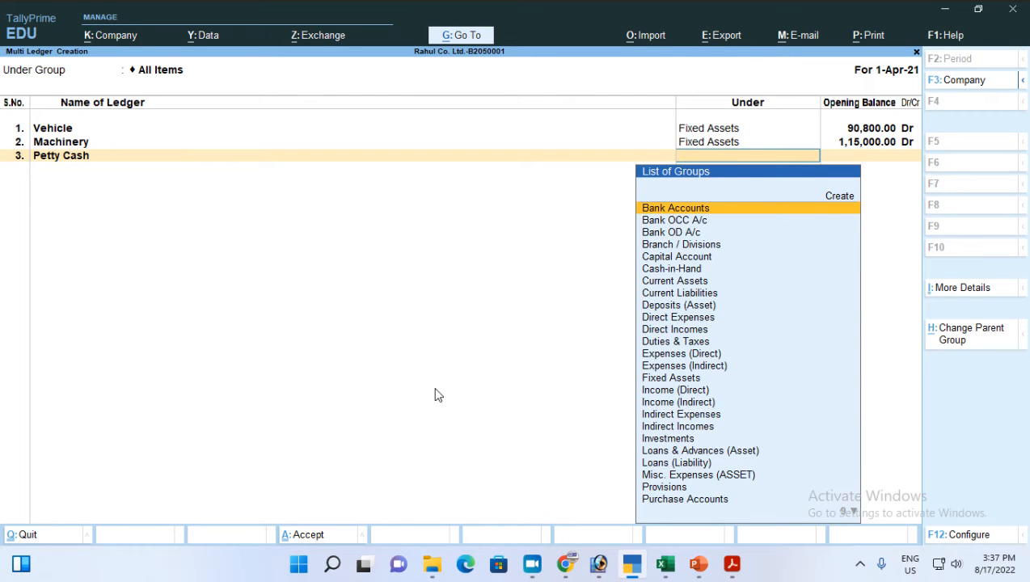
{"action": "type", "text": "Cu"}
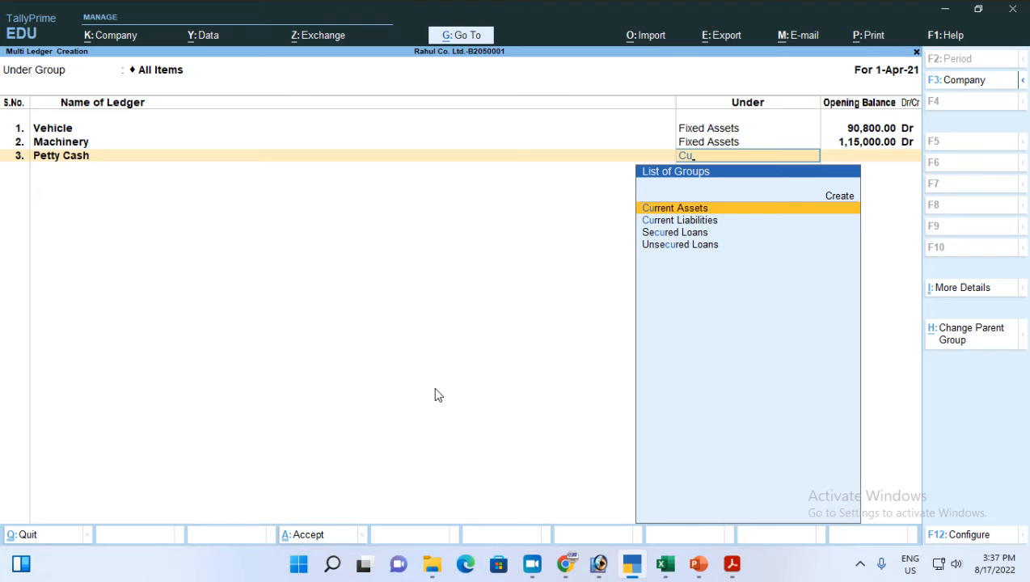
{"action": "key", "text": "Return"}
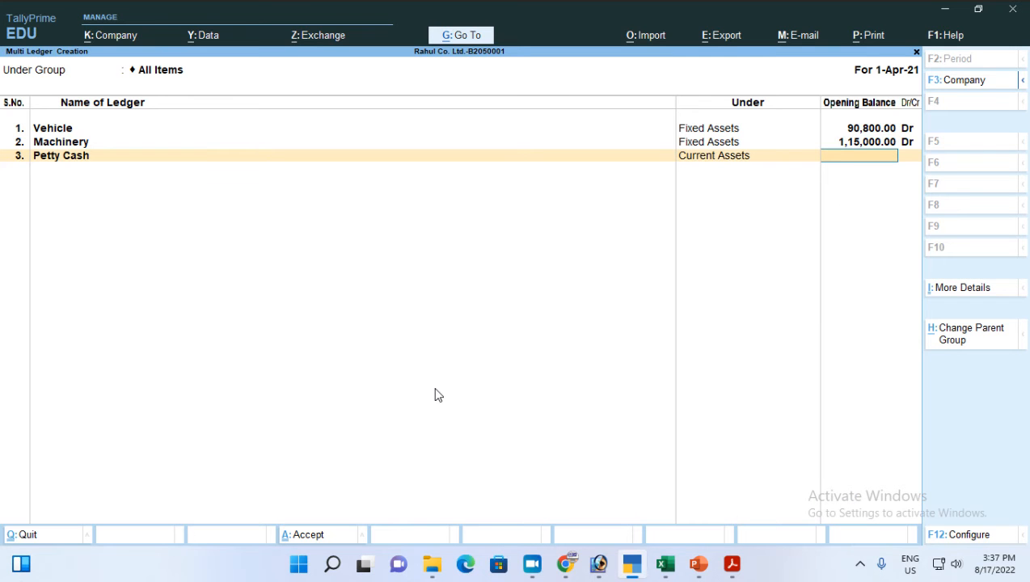
{"action": "key", "text": "alt+Tab"}
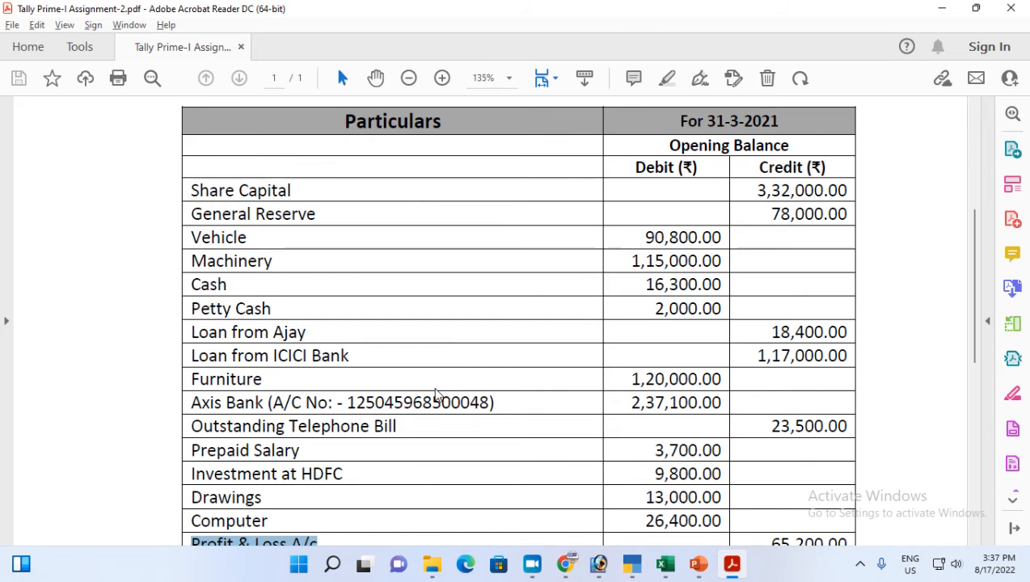
{"action": "key", "text": "alt+Tab"}
{"action": "type", "text": "2,0"}
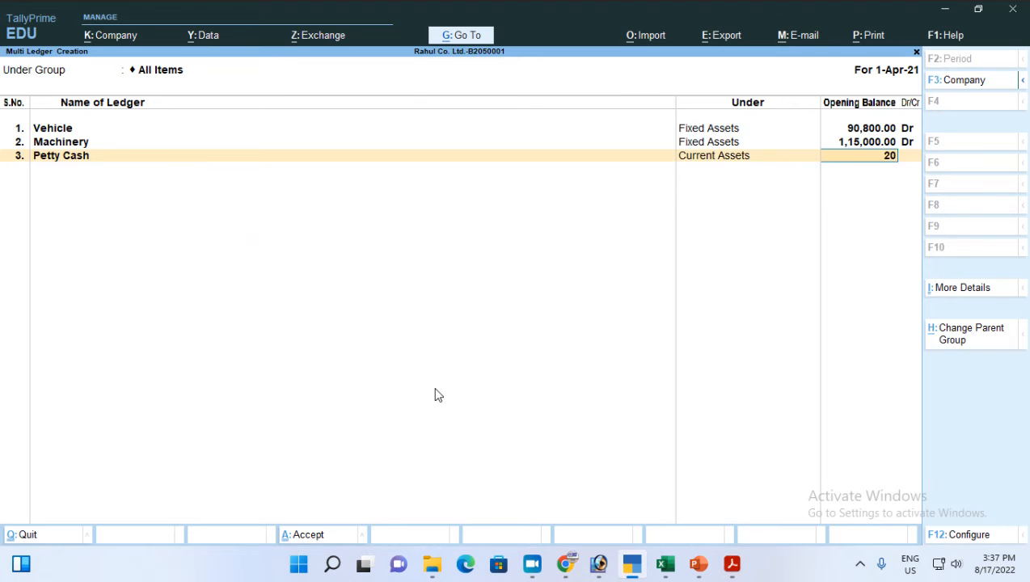
{"action": "type", "text": "00"}
{"action": "key", "text": "Return"}
{"action": "key", "text": "Return"}
{"action": "key", "text": "ctrl+a"}
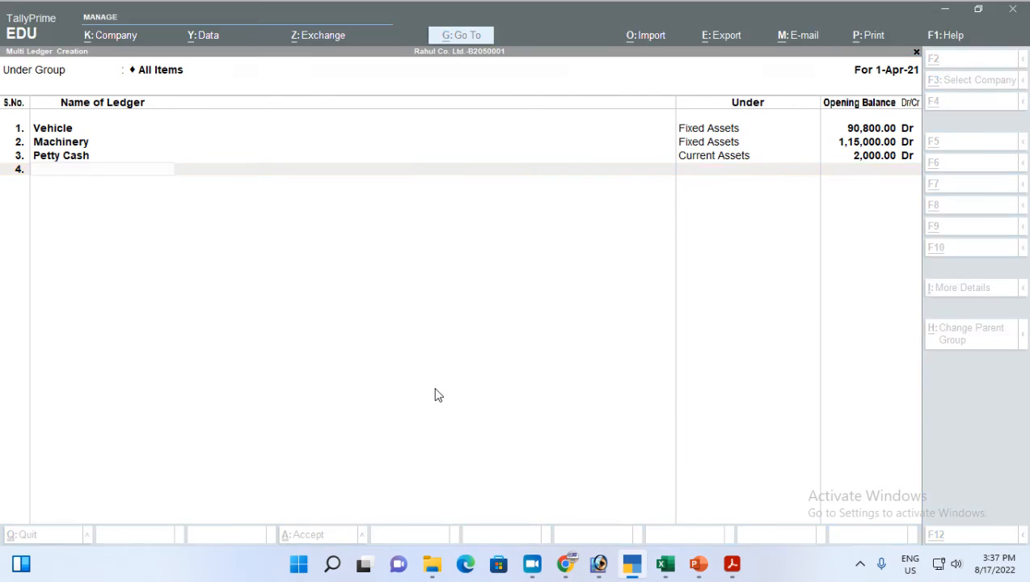
Step: Consult the assignment PDF and add the individual lender's loan ledger in TallyPrime under Loans (Liability) with an opening balance of 18,400 Cr
{"action": "key", "text": "alt+Tab"}
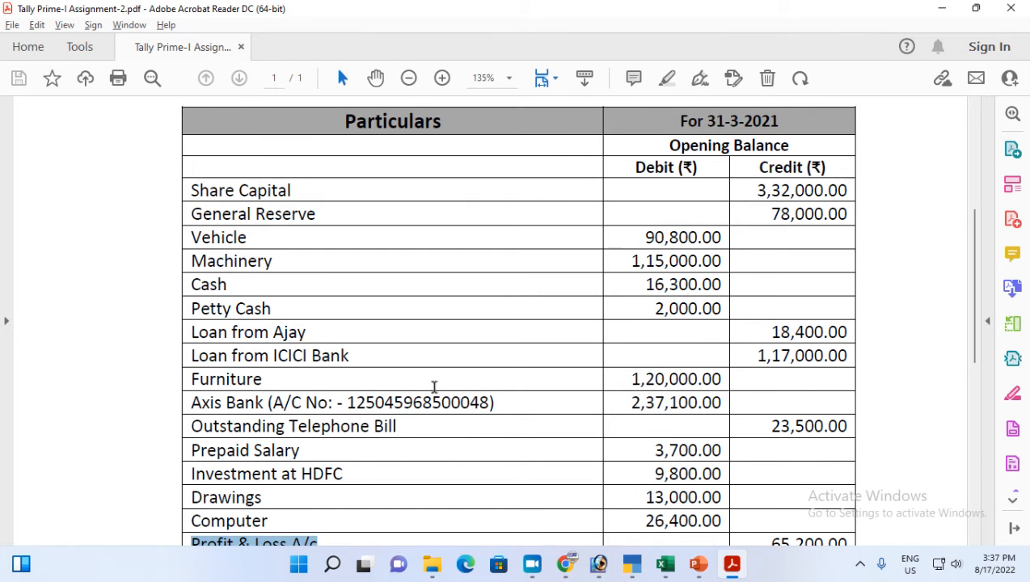
{"action": "key", "text": "alt+Tab"}
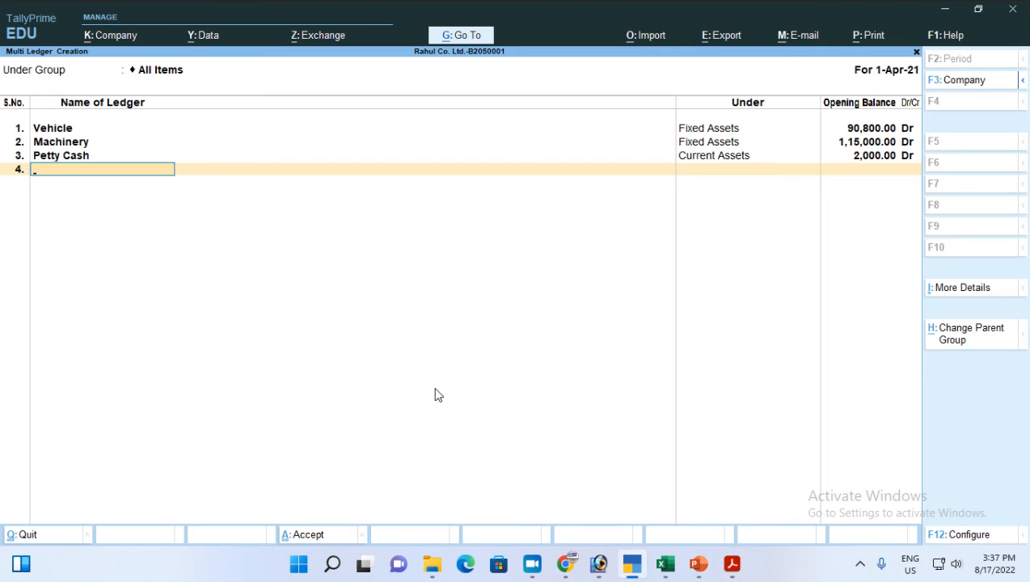
{"action": "type", "text": "Loan From Ajay"}
{"action": "key", "text": "Return"}
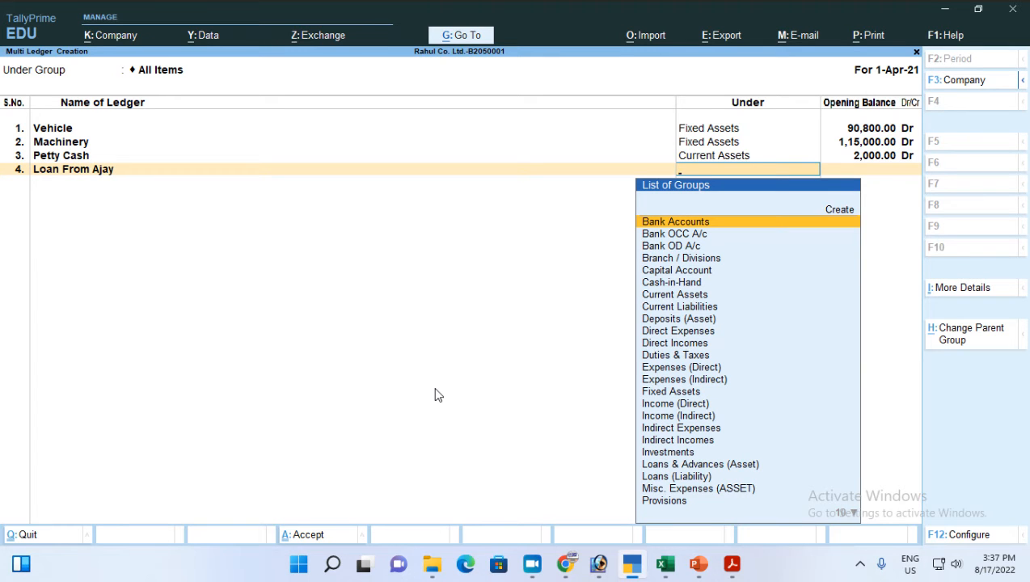
{"action": "type", "text": "Lo"}
{"action": "key", "text": "Down"}
{"action": "key", "text": "Down"}
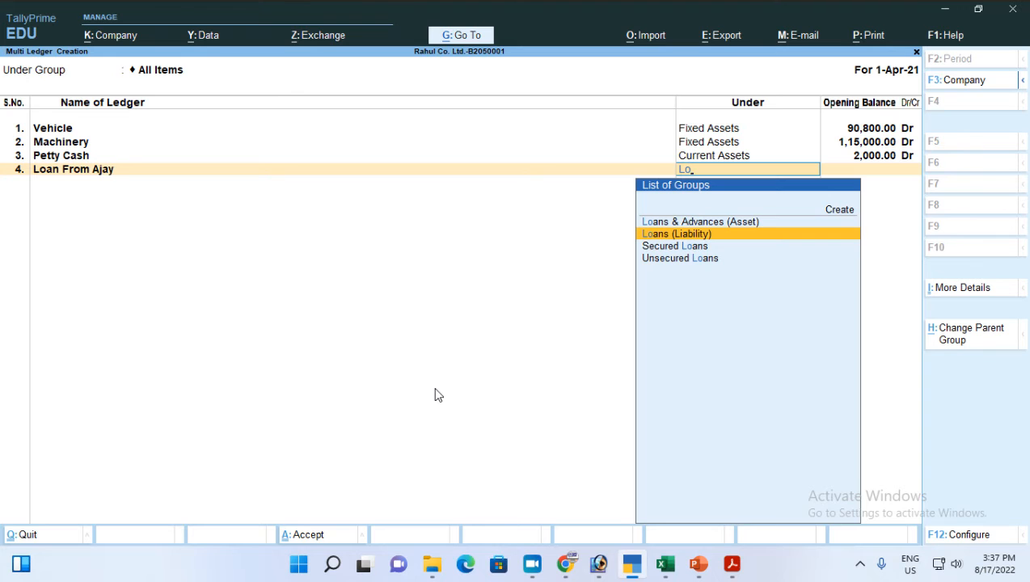
{"action": "key", "text": "Return"}
{"action": "key", "text": "alt+Tab"}
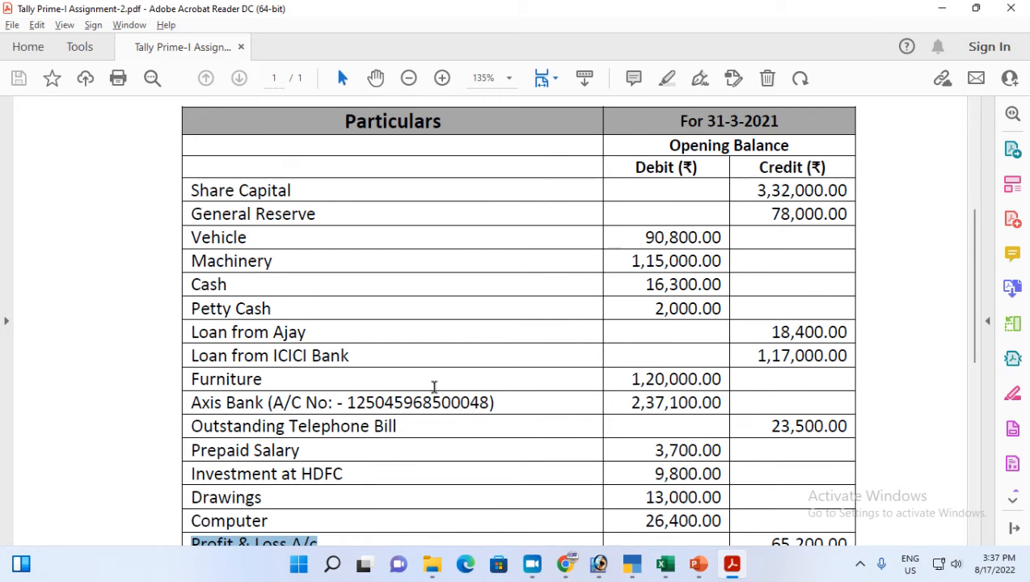
{"action": "key", "text": "alt+Tab"}
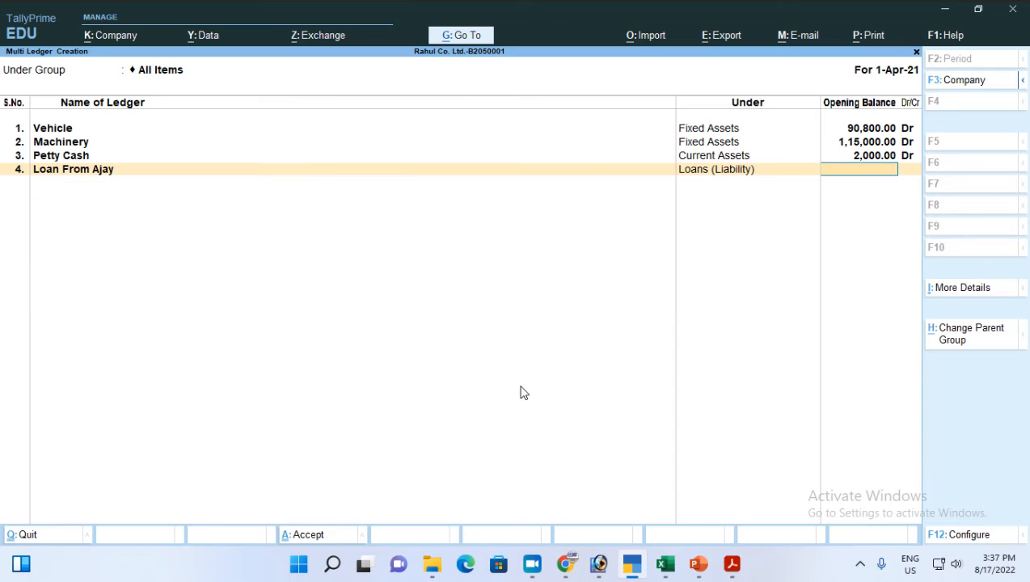
{"action": "type", "text": "18400"}
{"action": "key", "text": "Return"}
{"action": "key", "text": "Return"}
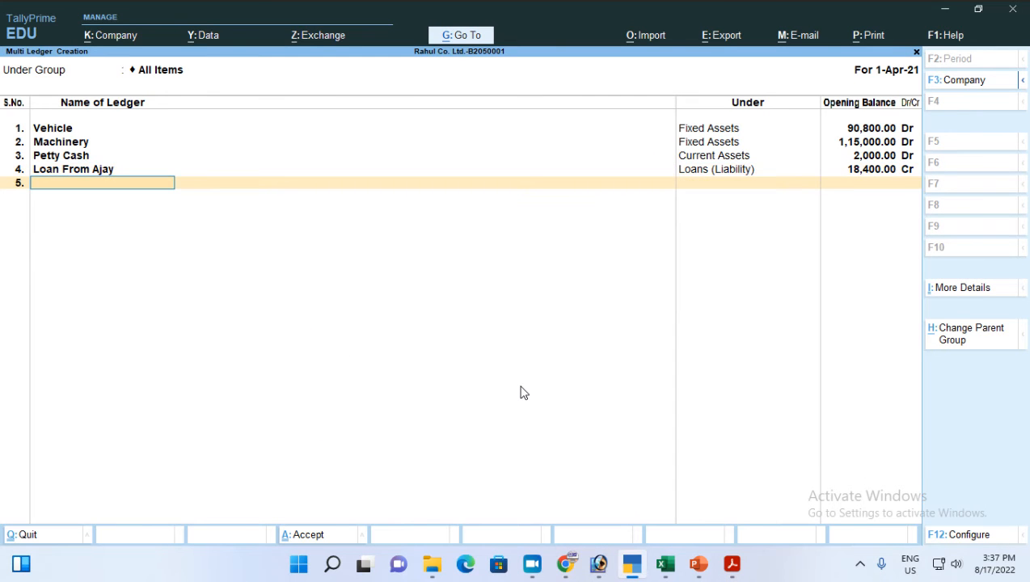
Step: Check the assignment PDF for the next ledger and name the fifth row in TallyPrime Loan From ICICI Bank
{"action": "key", "text": "alt+Tab"}
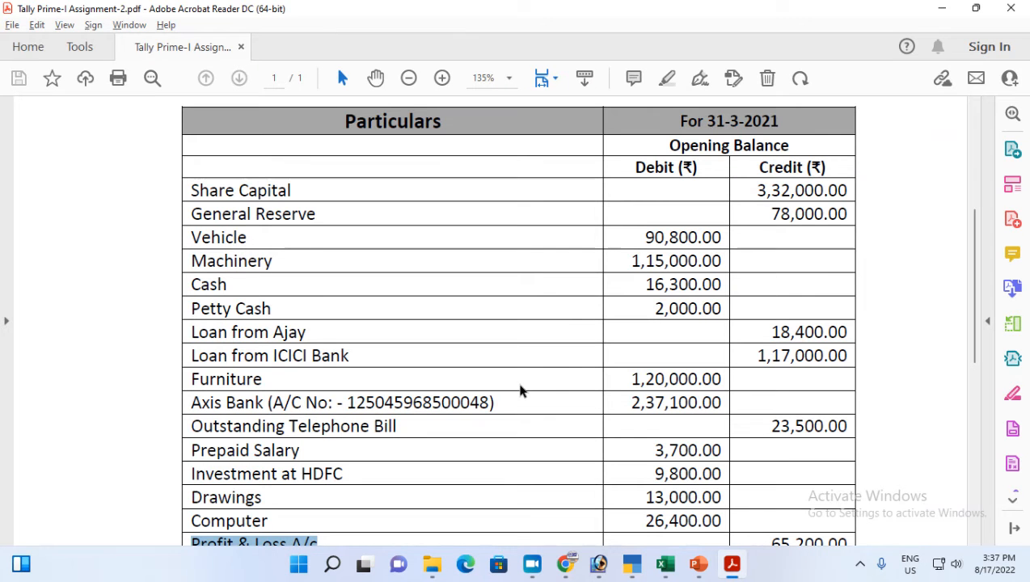
{"action": "key", "text": "alt+Tab"}
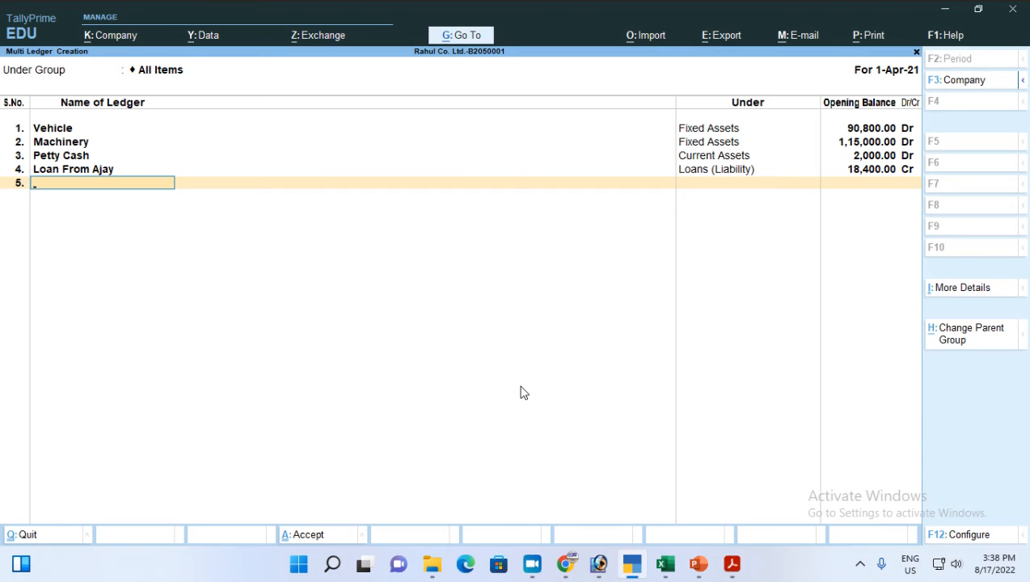
{"action": "type", "text": "Loan From Icici"}
{"action": "key", "text": "BackSpace"}
{"action": "key", "text": "BackSpace"}
{"action": "key", "text": "BackSpace"}
{"action": "key", "text": "BackSpace"}
{"action": "key", "text": "BackSpace"}
{"action": "type", "text": "i"}
{"action": "key", "text": "BackSpace"}
{"action": "type", "text": "ICICI"}
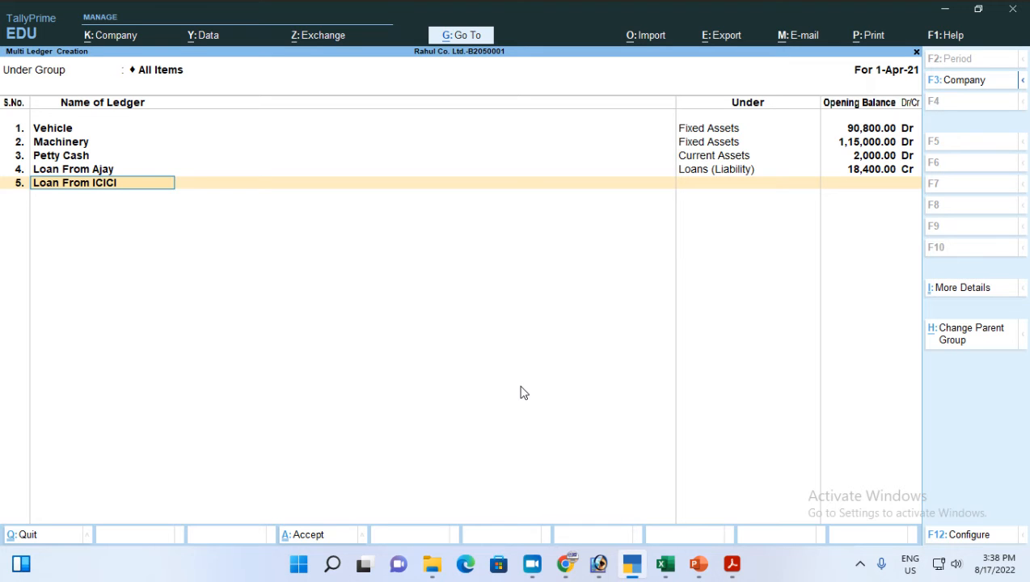
{"action": "type", "text": " an"}
{"action": "key", "text": "BackSpace"}
{"action": "key", "text": "BackSpace"}
{"action": "type", "text": "bank"}
{"action": "key", "text": "Return"}
Step: Place Loan From ICICI Bank under Loans (Liability), check its amount in the assignment PDF, and enter an opening balance of 1,17,000 Cr in TallyPrime
{"action": "type", "text": "Lo"}
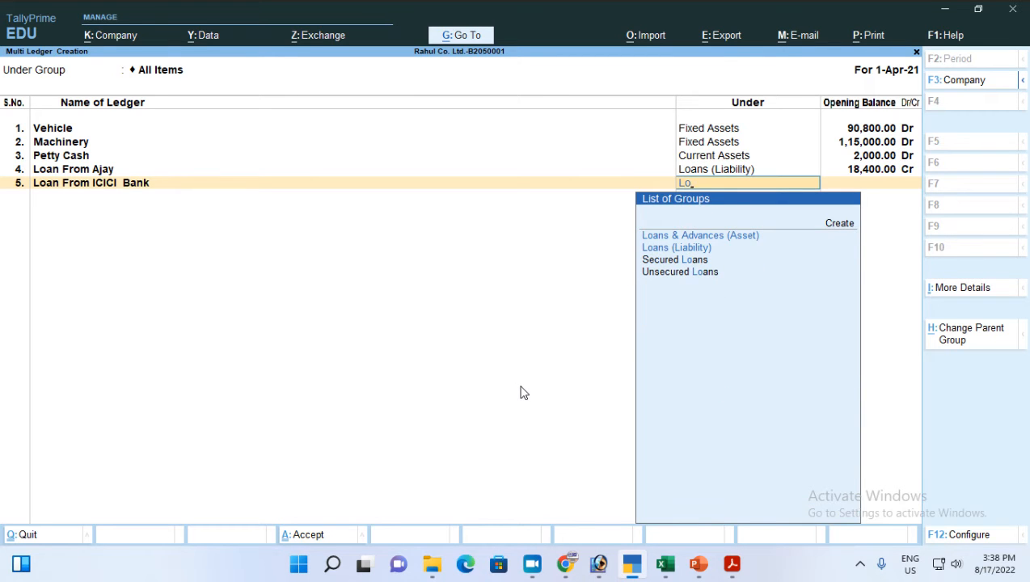
{"action": "key", "text": "Down"}
{"action": "key", "text": "Return"}
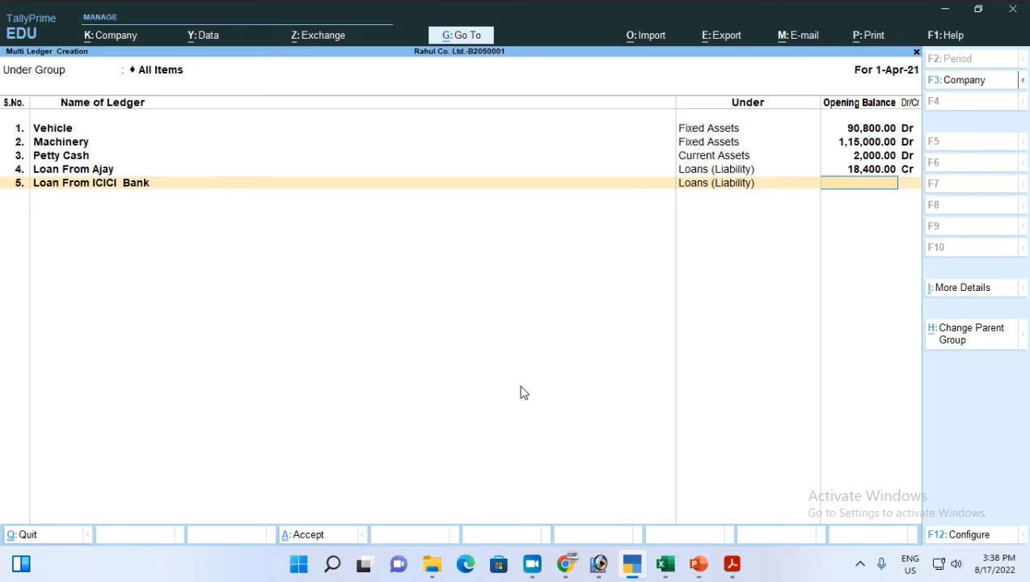
{"action": "key", "text": "alt+Tab"}
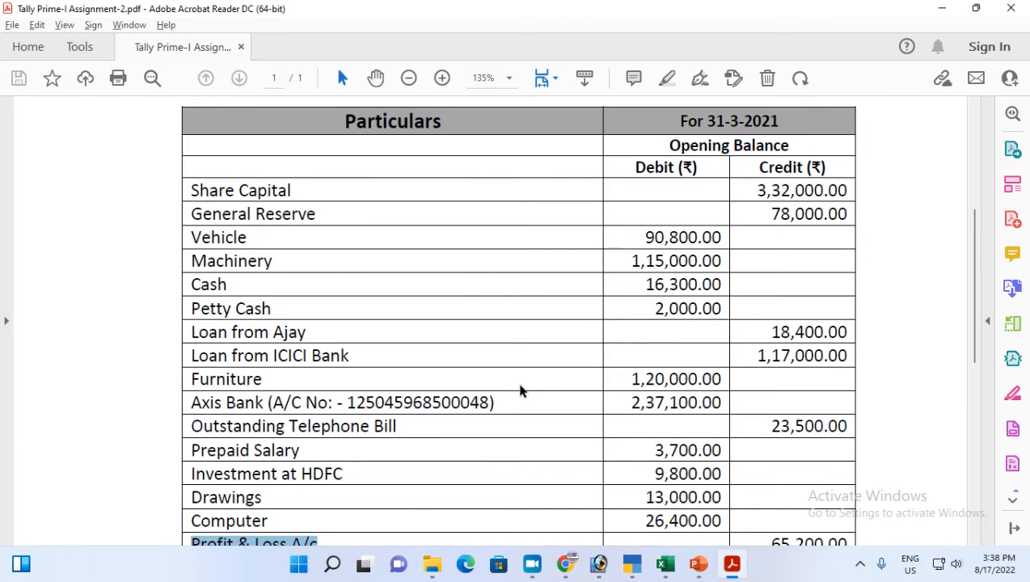
{"action": "key", "text": "alt+Tab"}
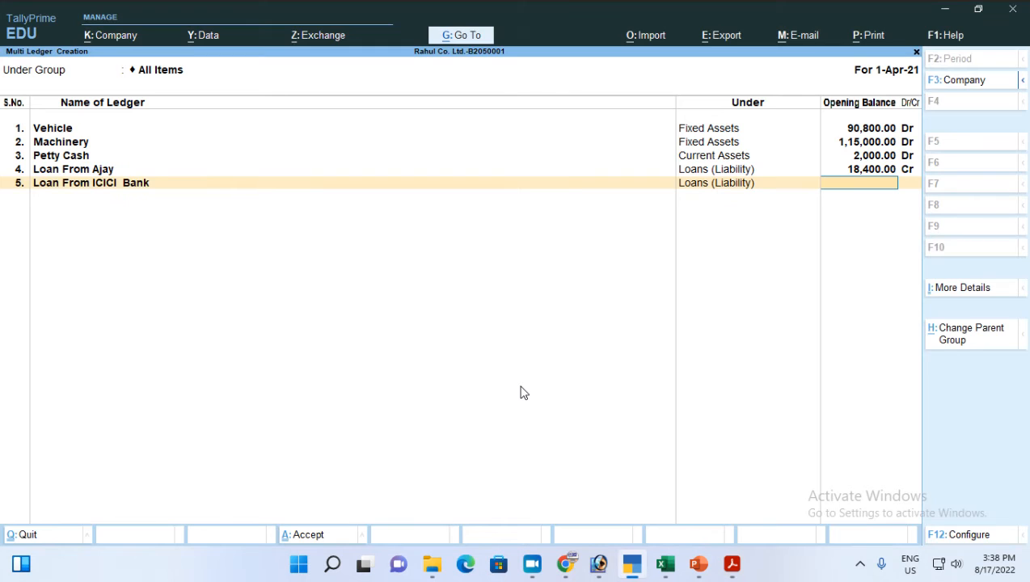
{"action": "type", "text": "117000"}
{"action": "key", "text": "Return"}
{"action": "key", "text": "Return"}
Step: Consult the assignment PDF and add the Furniture ledger in TallyPrime under Fixed Assets with an opening balance of 1,20,000 Dr
{"action": "key", "text": "alt+Tab"}
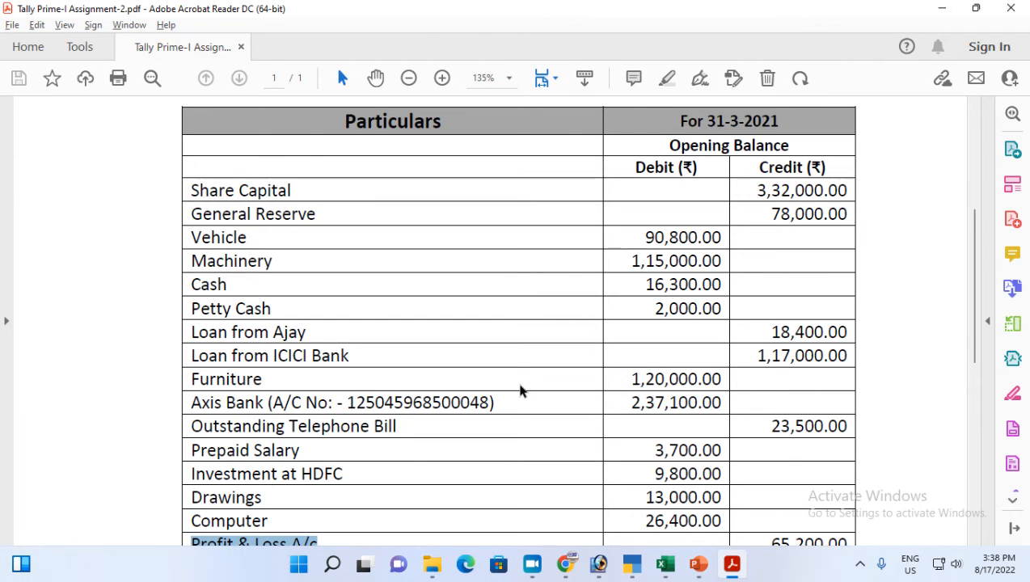
{"action": "key", "text": "alt+Tab"}
{"action": "type", "text": "Furn"}
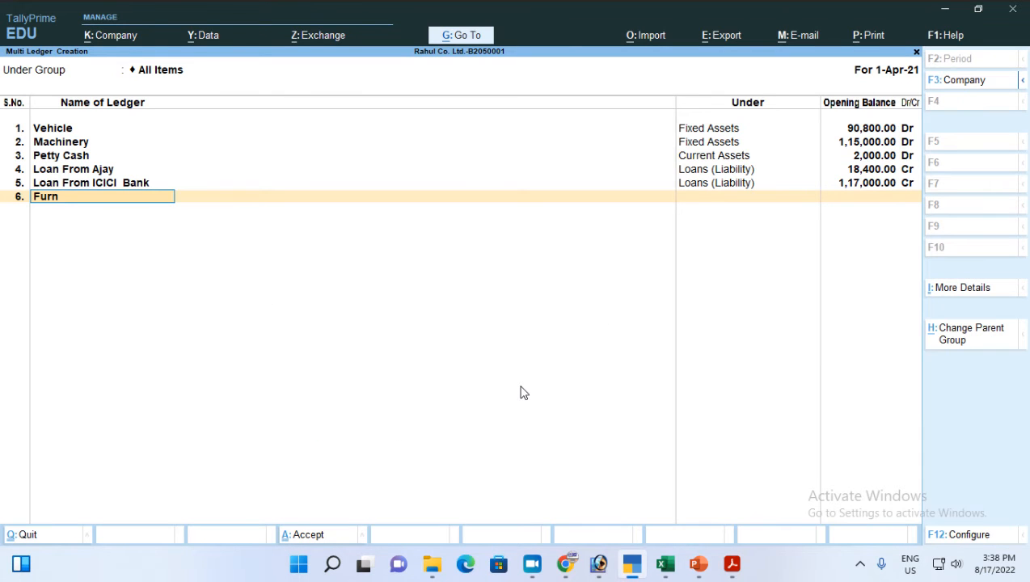
{"action": "type", "text": "iture"}
{"action": "key", "text": "Return"}
{"action": "type", "text": "Fi"}
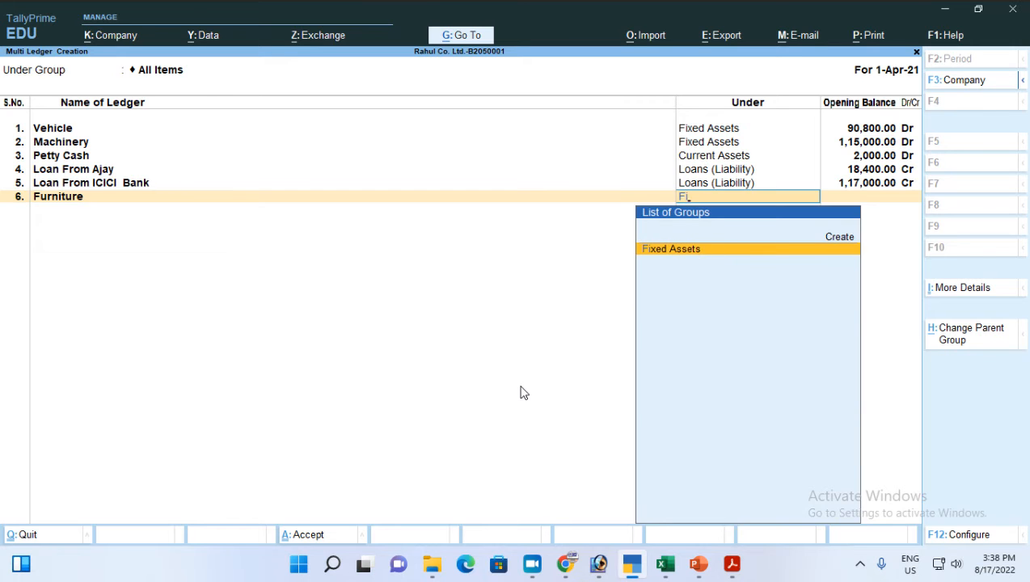
{"action": "key", "text": "Return"}
{"action": "type", "text": "120000"}
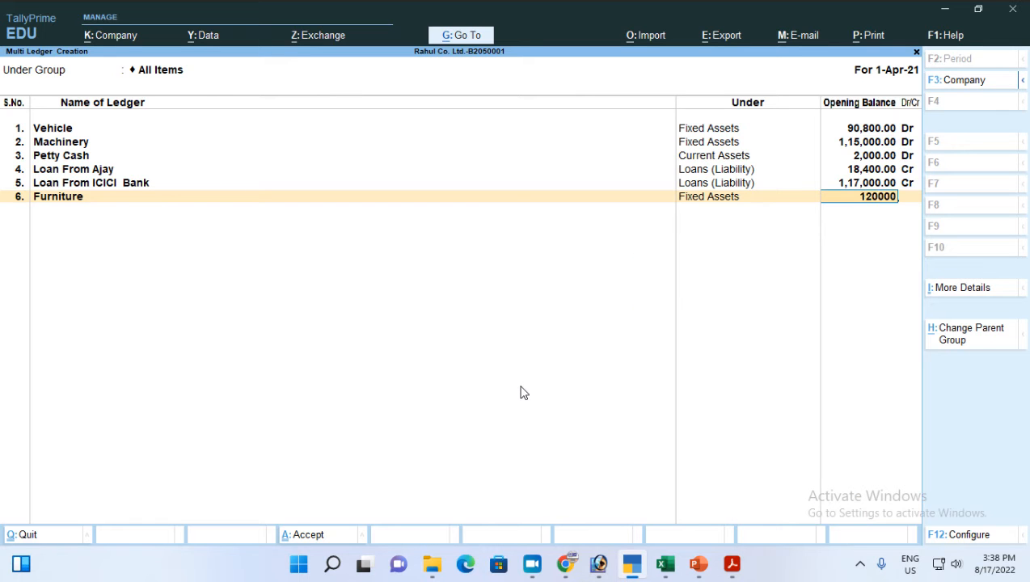
{"action": "key", "text": "Return"}
{"action": "key", "text": "Return"}
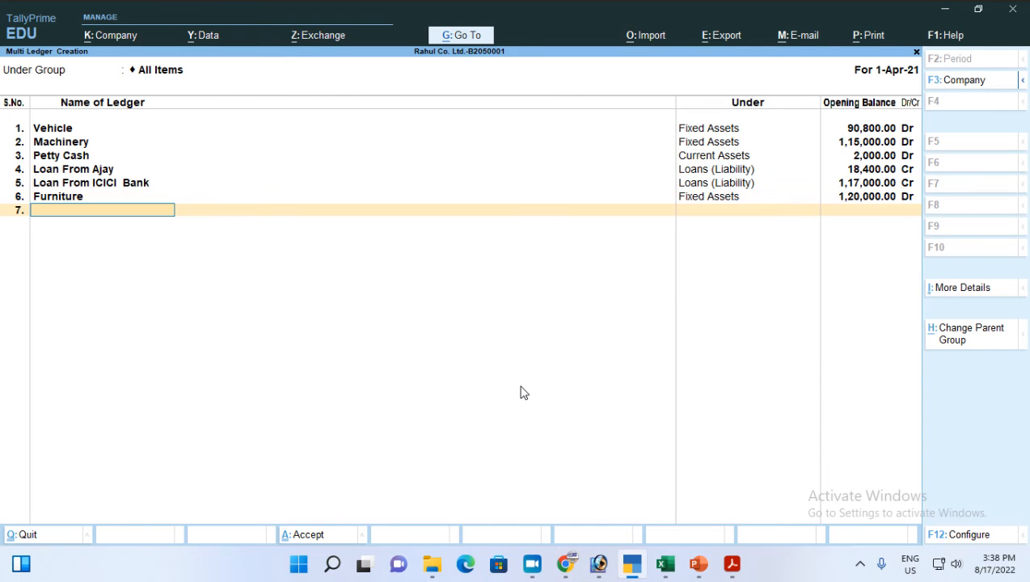
Step: Consult the assignment PDF for the next ledger and add Axis Bank in TallyPrime under Bank Accounts
{"action": "key", "text": "alt+Tab"}
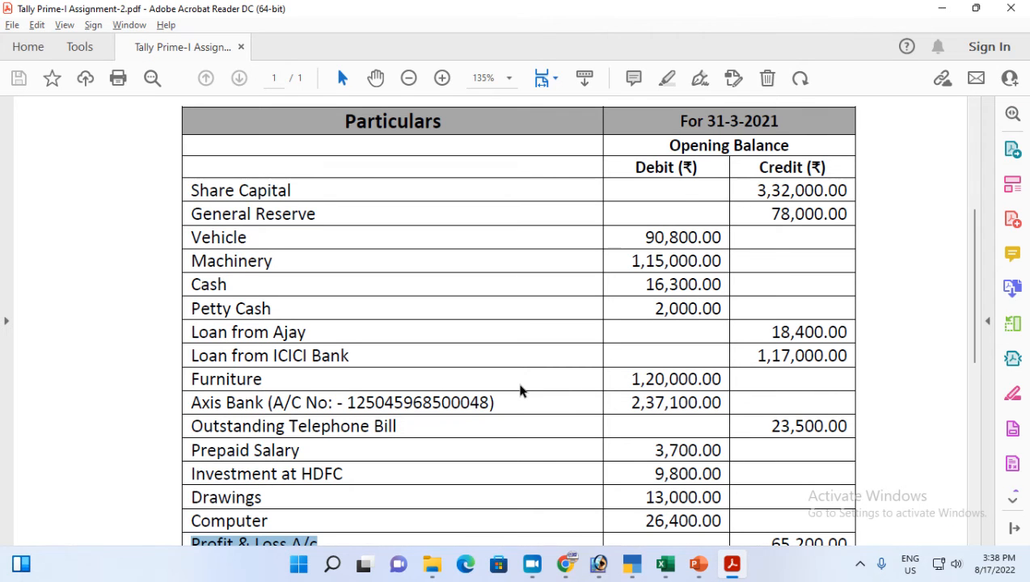
{"action": "key", "text": "alt+Tab"}
{"action": "type", "text": "Axis"}
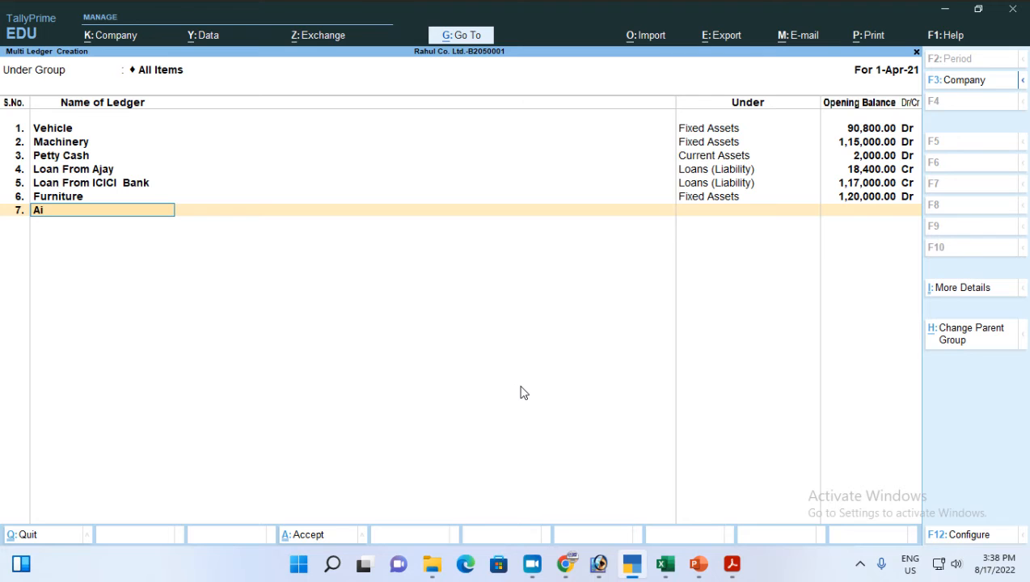
{"action": "type", "text": " Bank"}
{"action": "key", "text": "Return"}
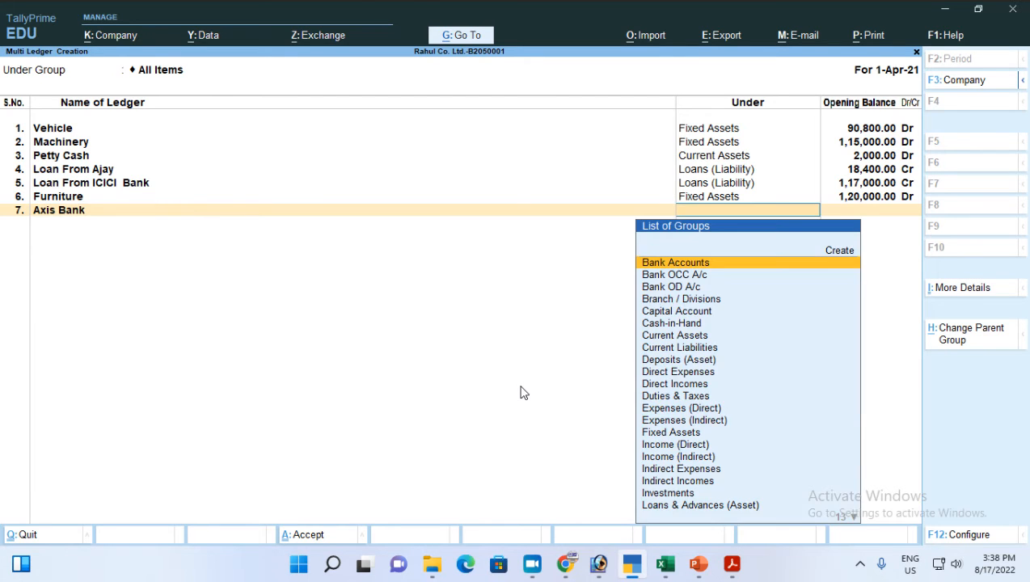
{"action": "type", "text": "B"}
{"action": "key", "text": "Return"}
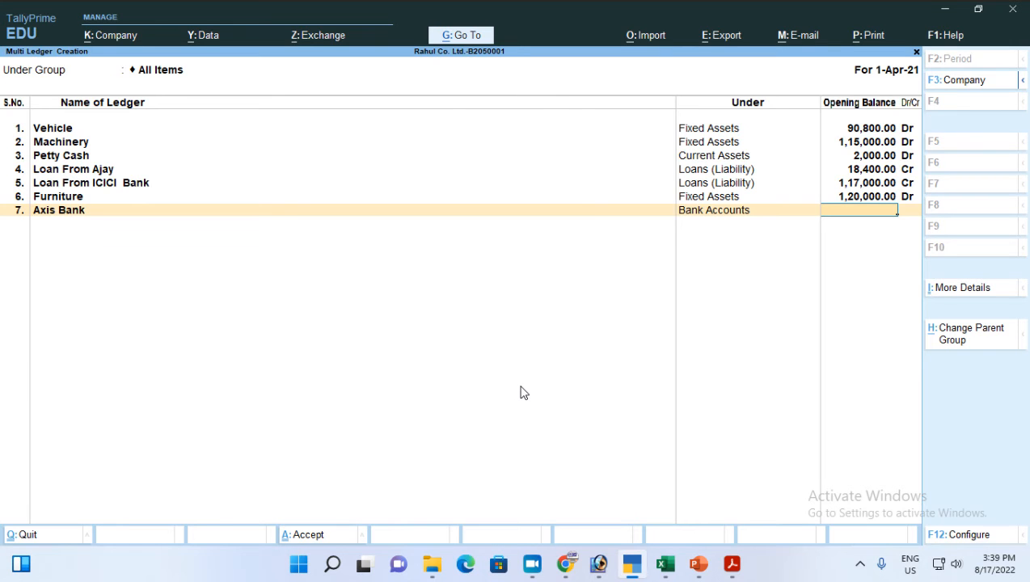
Step: Check the Axis Bank amount in the assignment PDF and set its opening balance in TallyPrime to 2,37,100 Dr
{"action": "key", "text": "alt+Tab"}
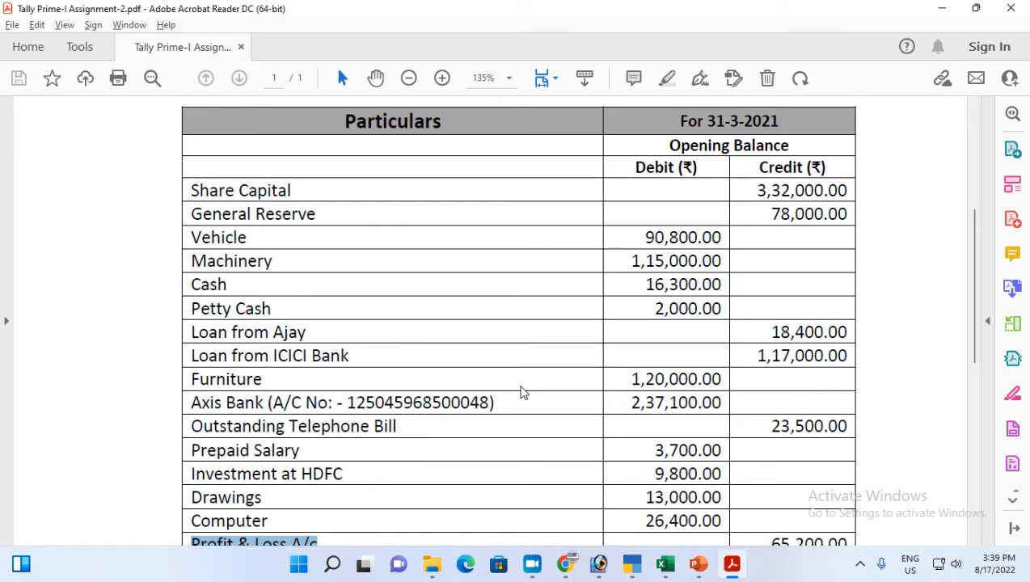
{"action": "key", "text": "alt+Tab"}
{"action": "type", "text": "2"}
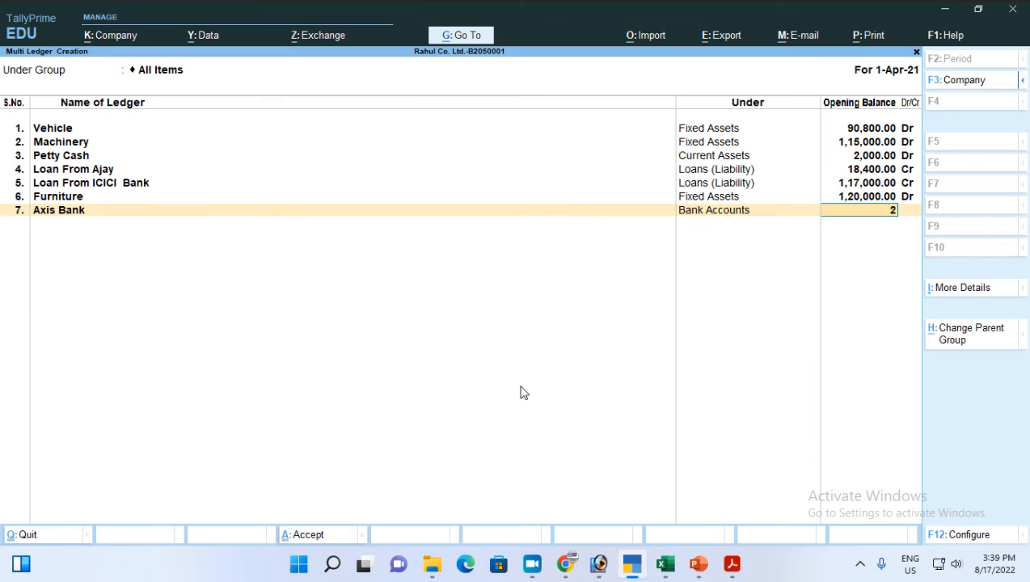
{"action": "type", "text": ",37,100"}
{"action": "key", "text": "Return"}
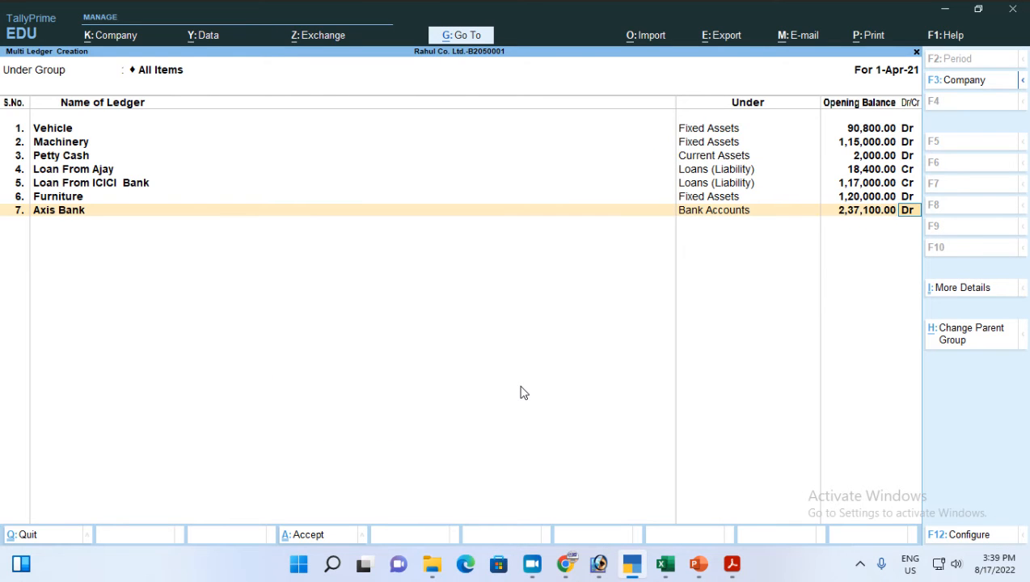
{"action": "key", "text": "Return"}
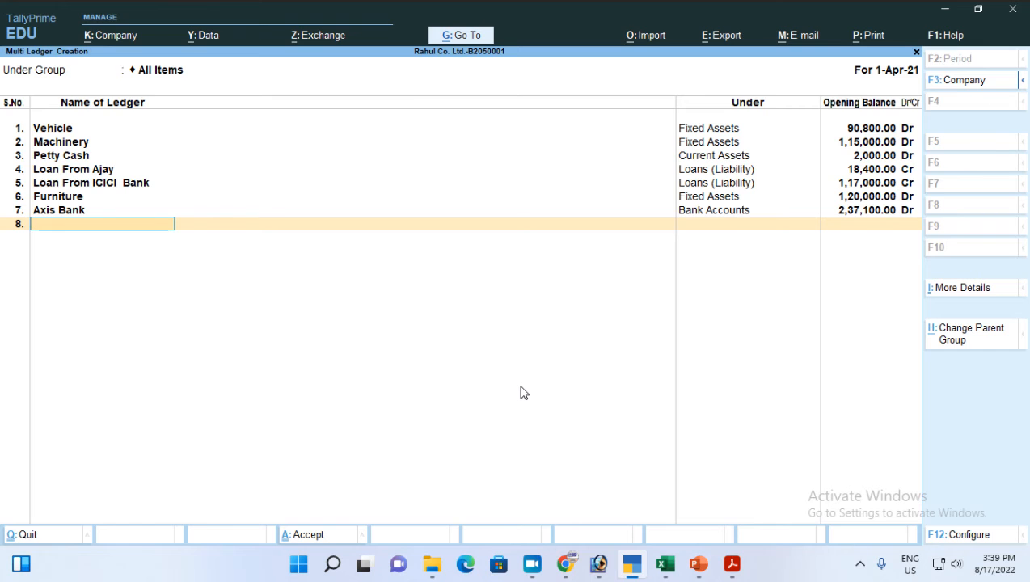
Step: Consult the assignment PDF for the next ledger and add O/s Telphone Bill in TallyPrime under Current Liabilities
{"action": "key", "text": "alt+Tab"}
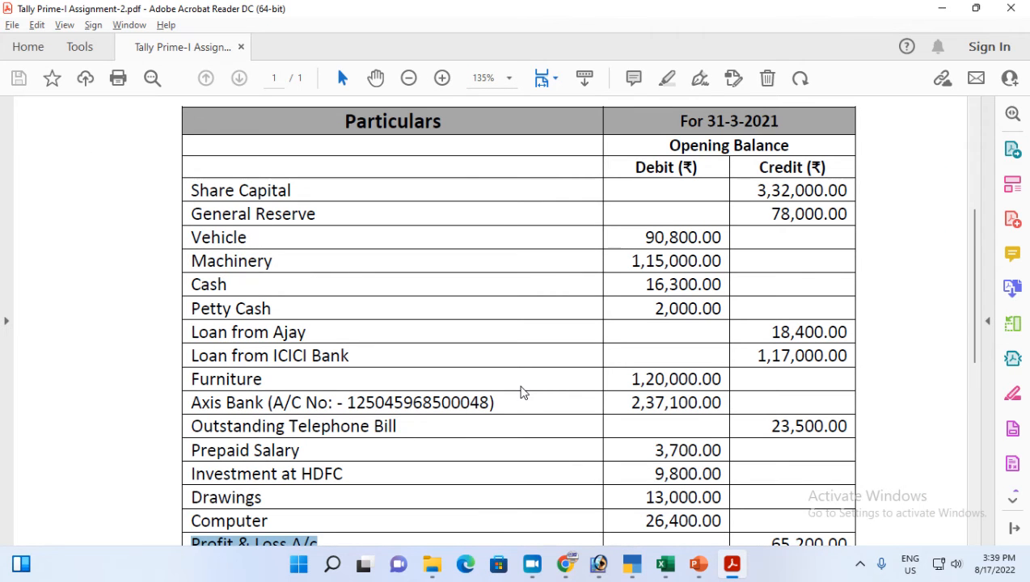
{"action": "key", "text": "alt+Tab"}
{"action": "type", "text": "O"}
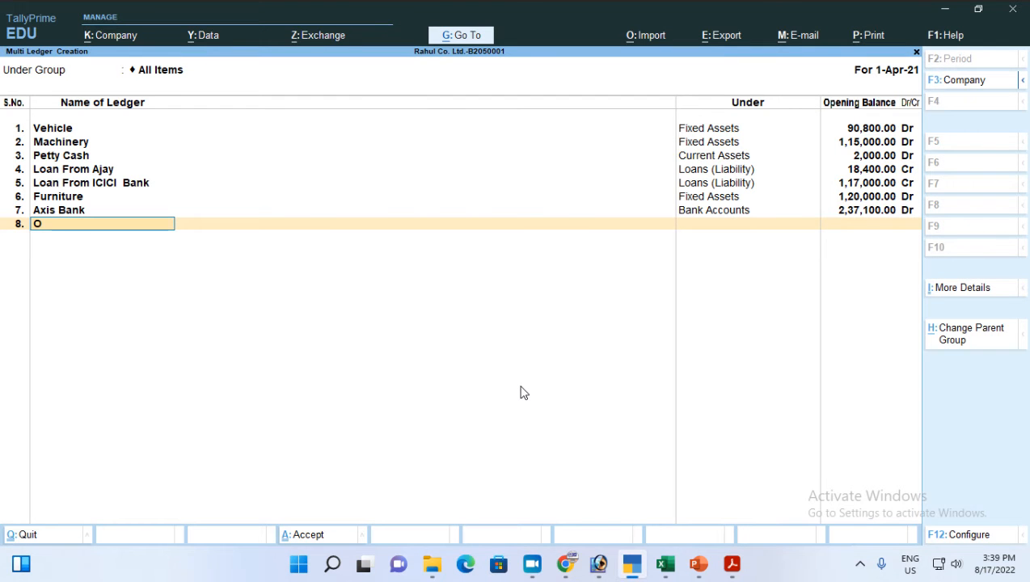
{"action": "type", "text": "/s Telphone Bill"}
{"action": "key", "text": "Return"}
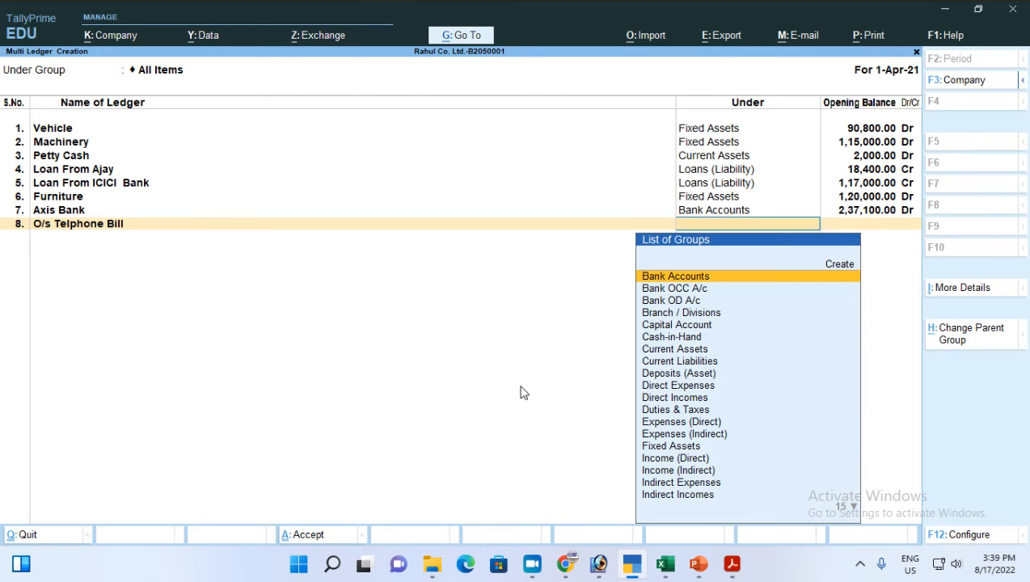
{"action": "type", "text": "C"}
{"action": "key", "text": "Return"}
{"action": "key", "text": "Down"}
{"action": "key", "text": "Down"}
{"action": "key", "text": "Down"}
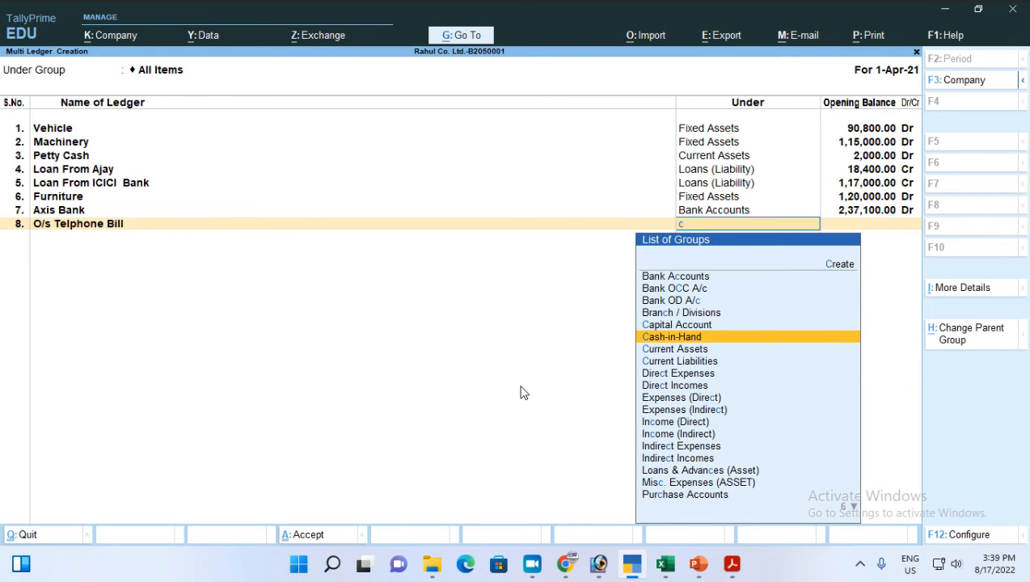
{"action": "key", "text": "Return"}
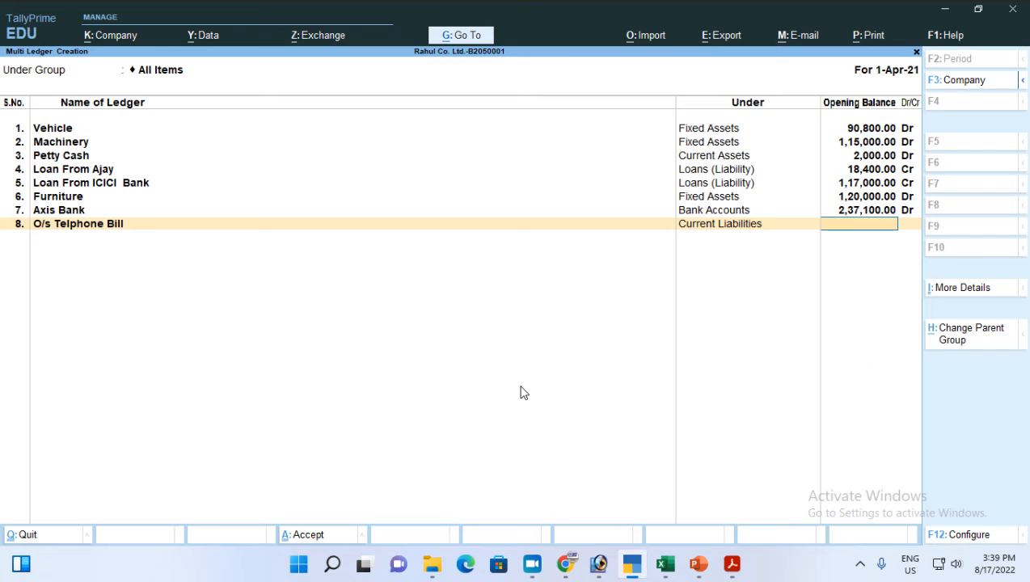
Step: Check the outstanding telephone bill amount in the assignment PDF and set its opening balance in TallyPrime to 23,500 Cr
{"action": "key", "text": "alt+Tab"}
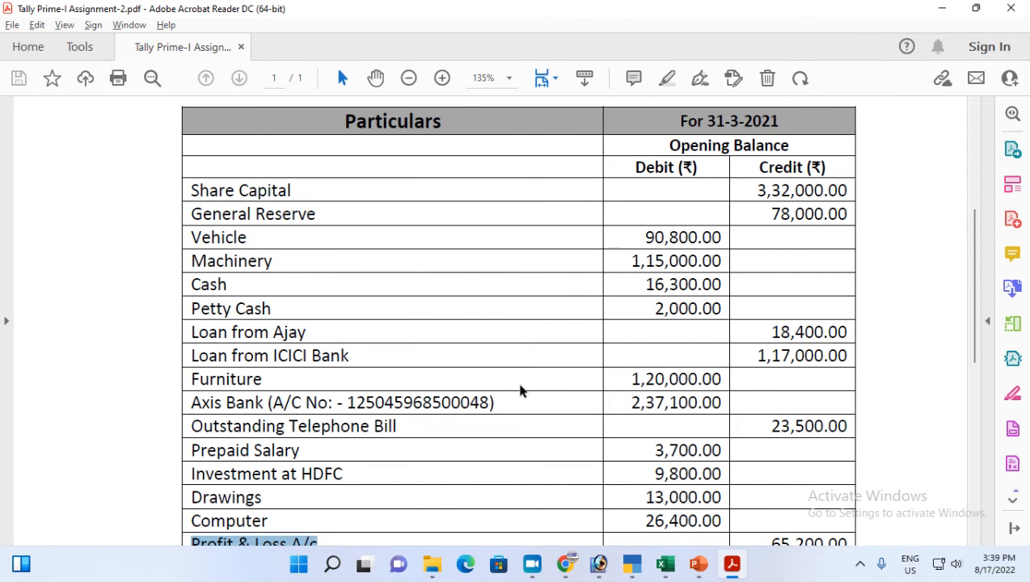
{"action": "key", "text": "alt+Tab"}
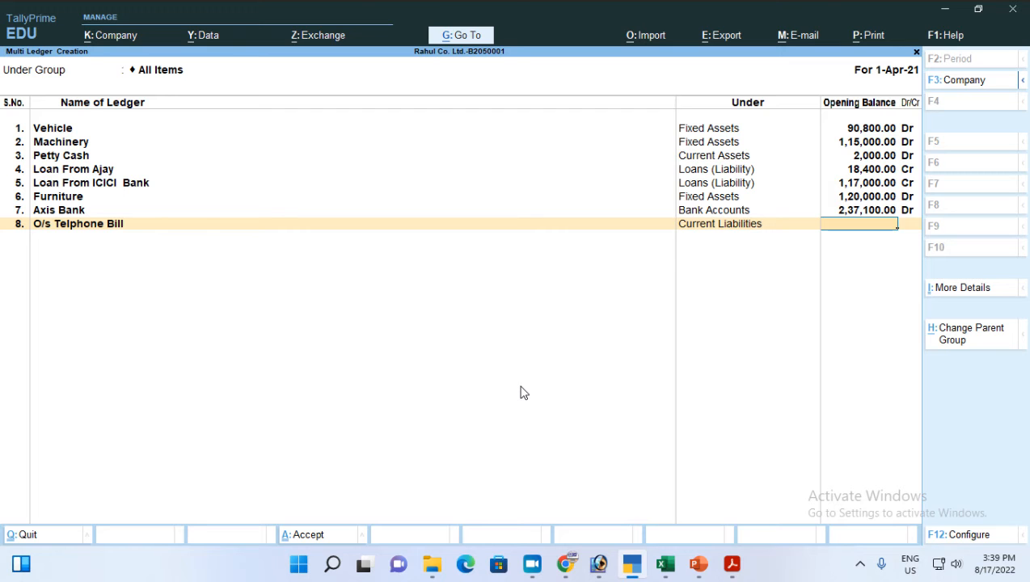
{"action": "type", "text": "23500"}
{"action": "key", "text": "Return"}
{"action": "key", "text": "Return"}
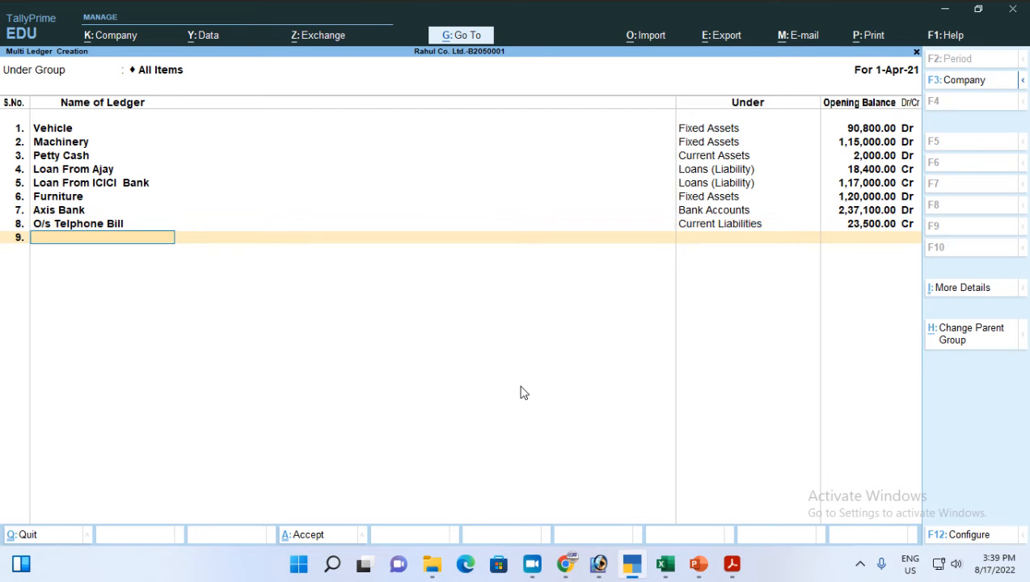
Step: Consult the assignment PDF for the next ledger and add Prepaid Salary in TallyPrime under Loans & Advances (Asset)
{"action": "key", "text": "alt+Tab"}
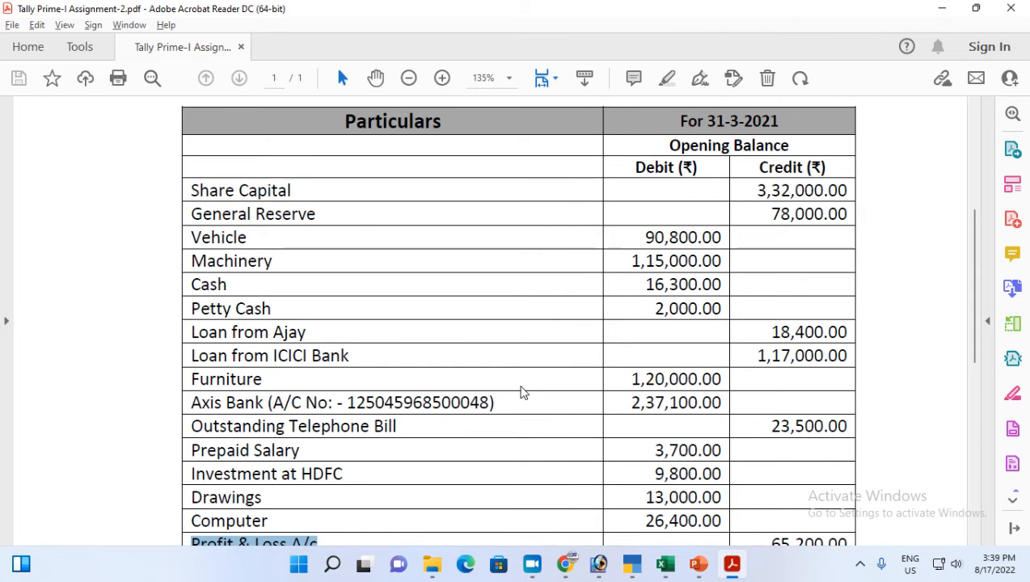
{"action": "key", "text": "alt+Tab"}
{"action": "type", "text": "Pr"}
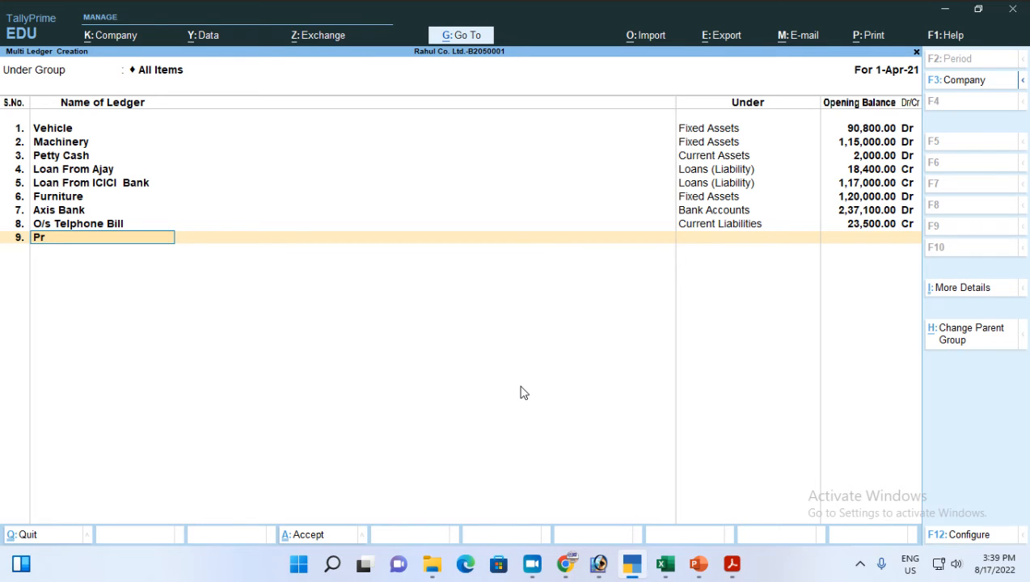
{"action": "type", "text": "epaid Salary"}
{"action": "key", "text": "Return"}
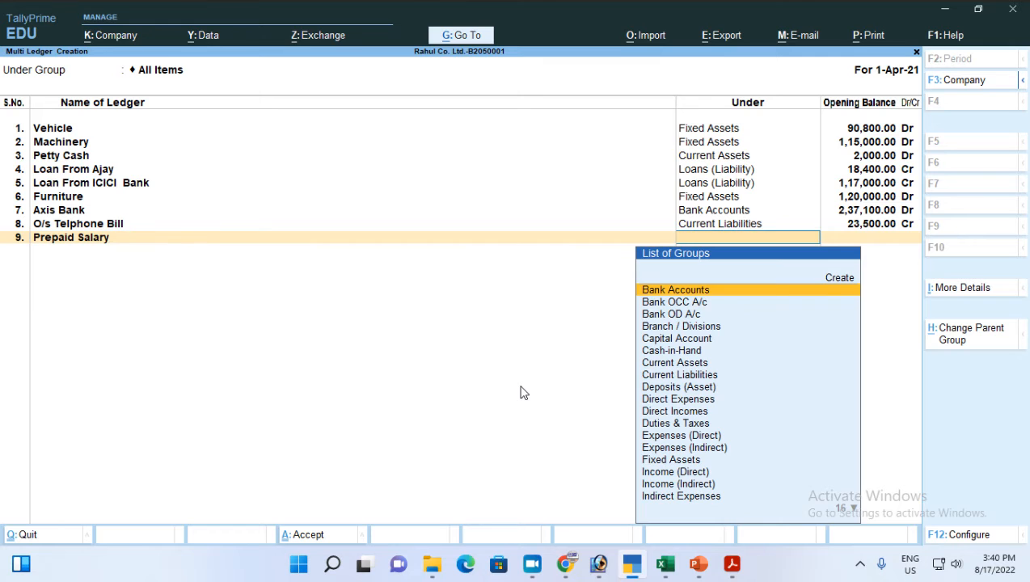
{"action": "type", "text": "Cu"}
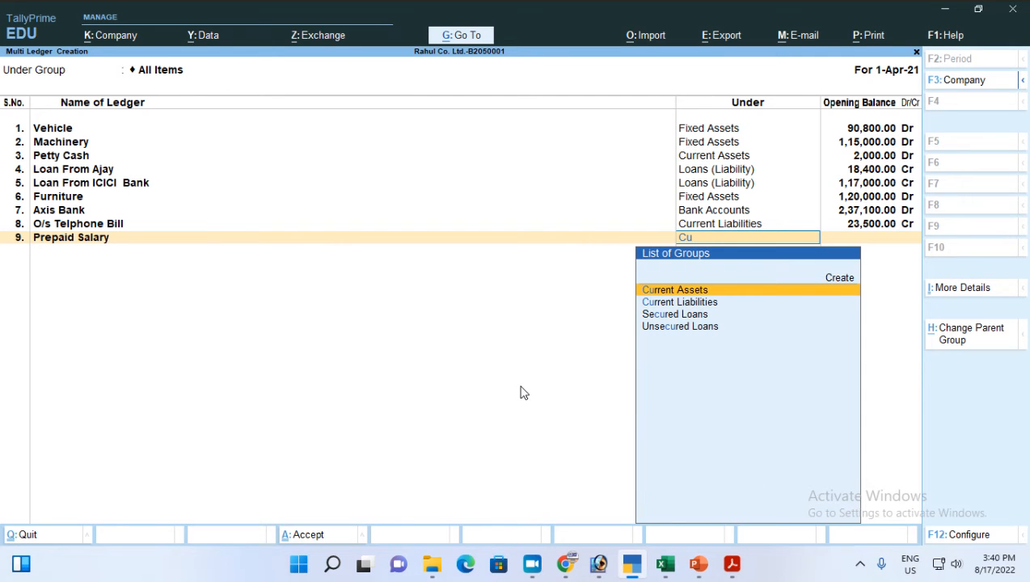
{"action": "key", "text": "BackSpace"}
{"action": "key", "text": "BackSpace"}
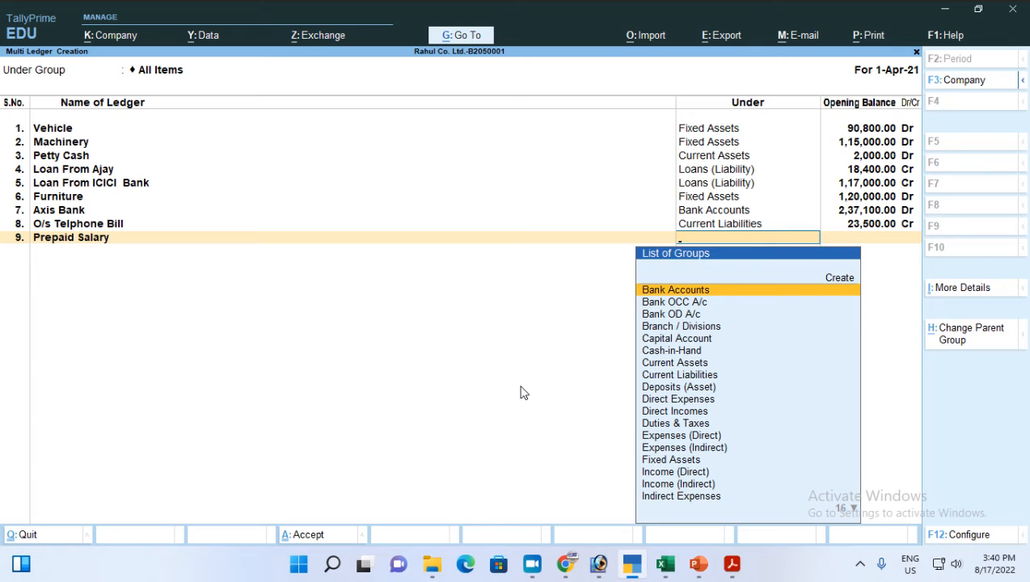
{"action": "type", "text": "Loa"}
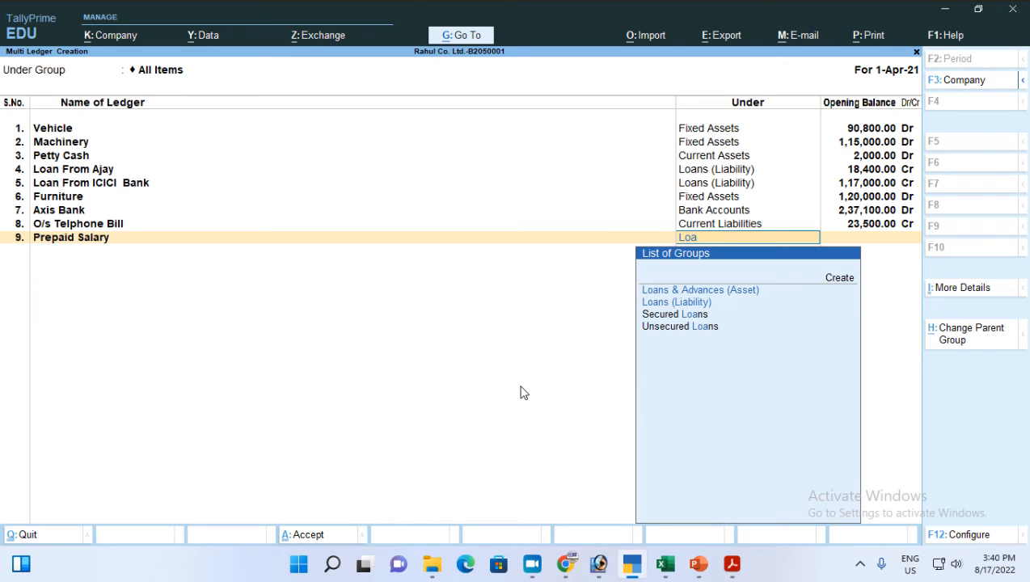
{"action": "key", "text": "Up"}
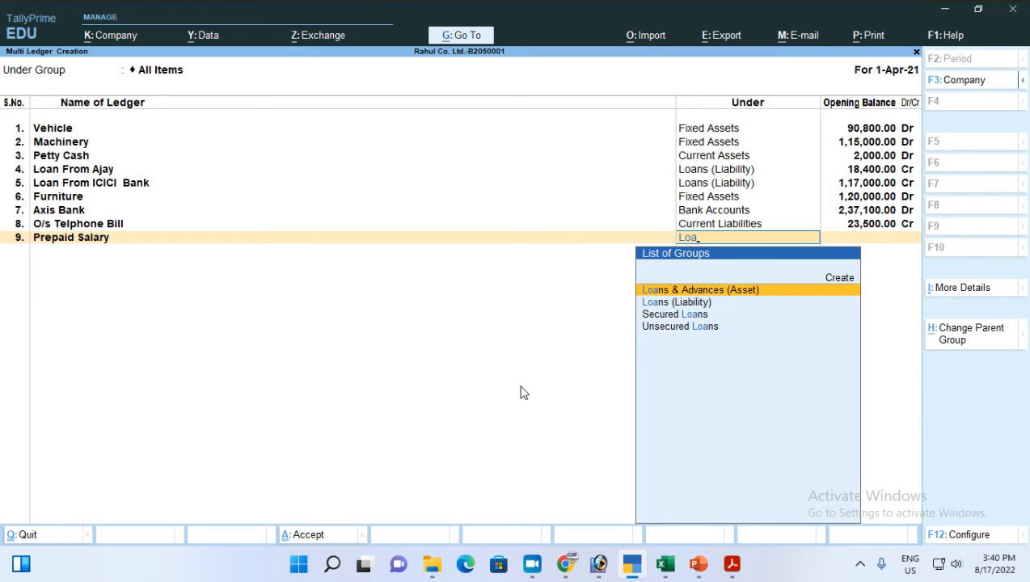
{"action": "key", "text": "Return"}
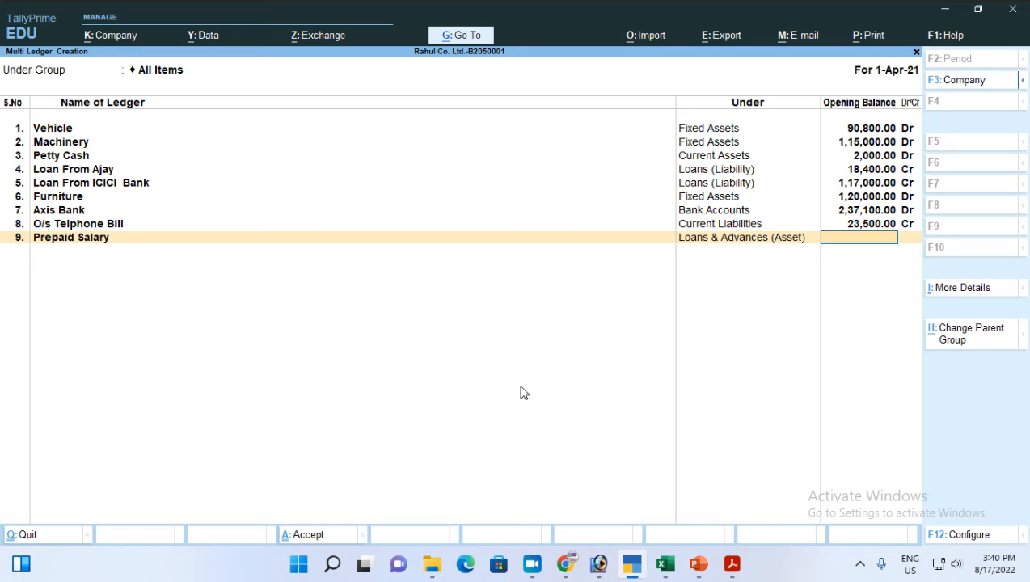
Step: Check the Prepaid Salary amount in the assignment PDF and set its opening balance in TallyPrime to 3,700 Dr
{"action": "key", "text": "Return"}
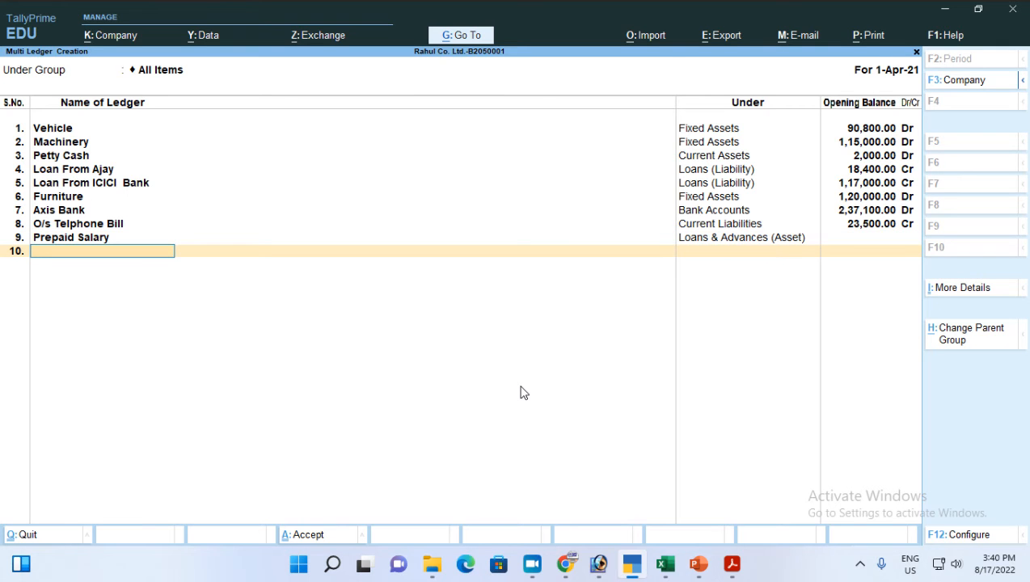
{"action": "key", "text": "BackSpace"}
{"action": "key", "text": "alt+Tab"}
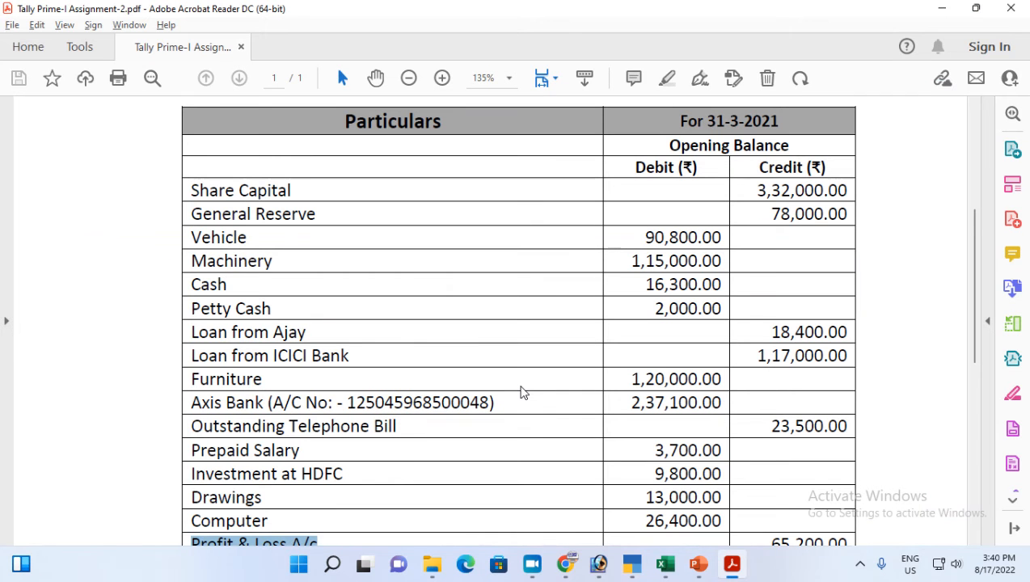
{"action": "key", "text": "alt+Tab"}
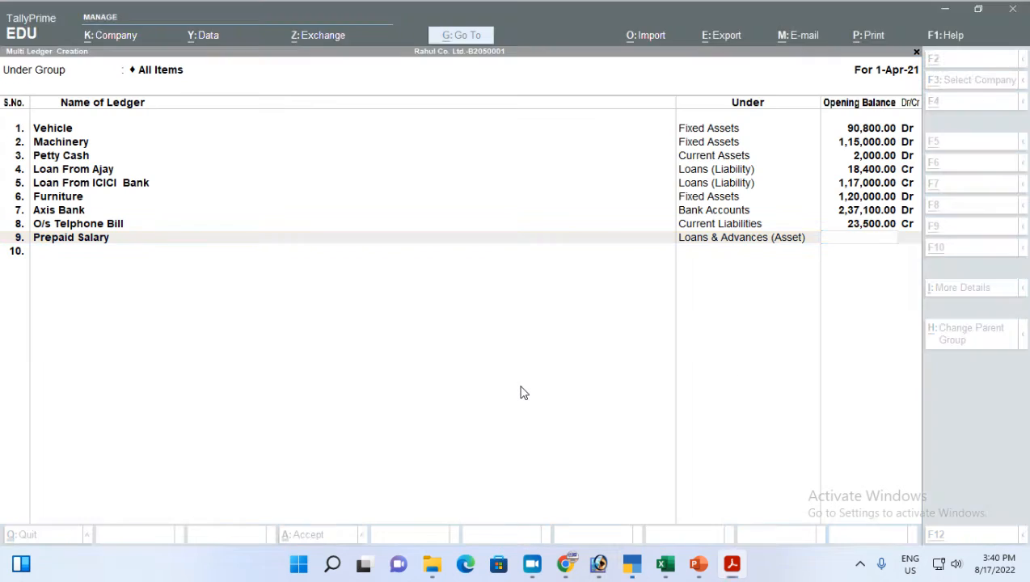
{"action": "type", "text": "3700"}
{"action": "key", "text": "Return"}
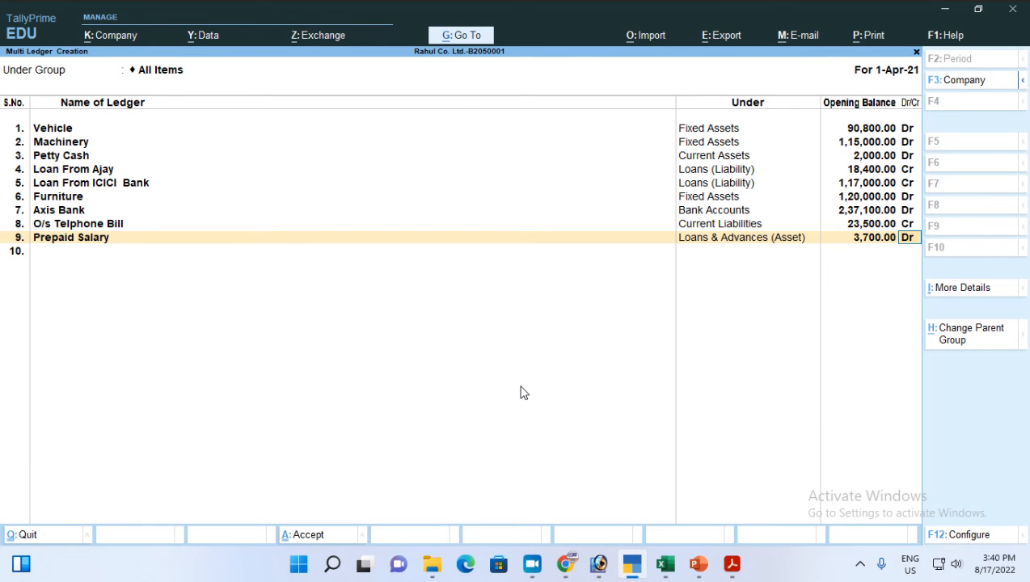
{"action": "key", "text": "Return"}
Step: Consult the assignment PDF for the next ledger and add Investment at HDFC in TallyPrime under Investments
{"action": "key", "text": "alt+Tab"}
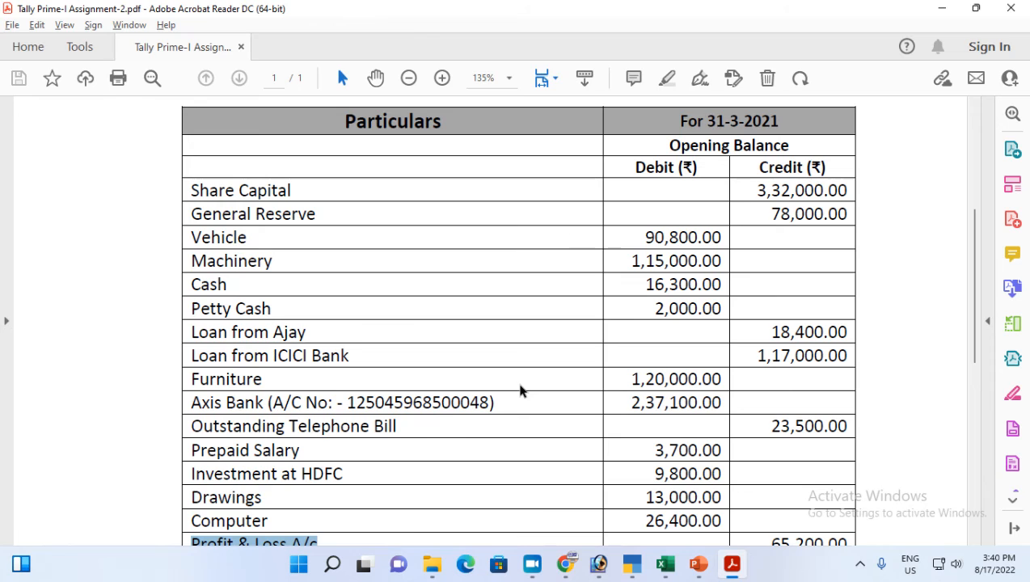
{"action": "key", "text": "alt+Tab"}
{"action": "type", "text": "nves"}
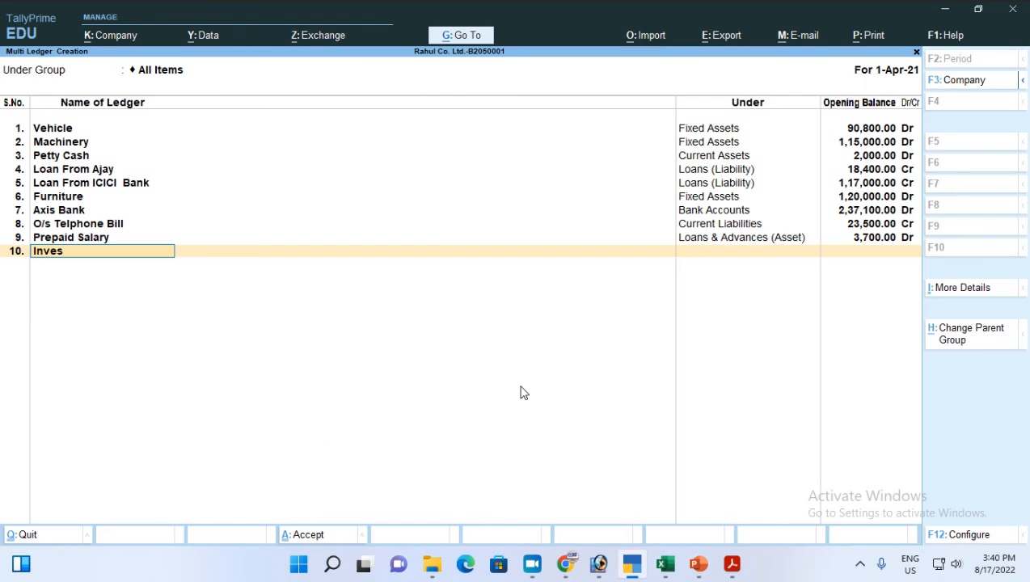
{"action": "type", "text": "tment at HDFC"}
{"action": "key", "text": "Return"}
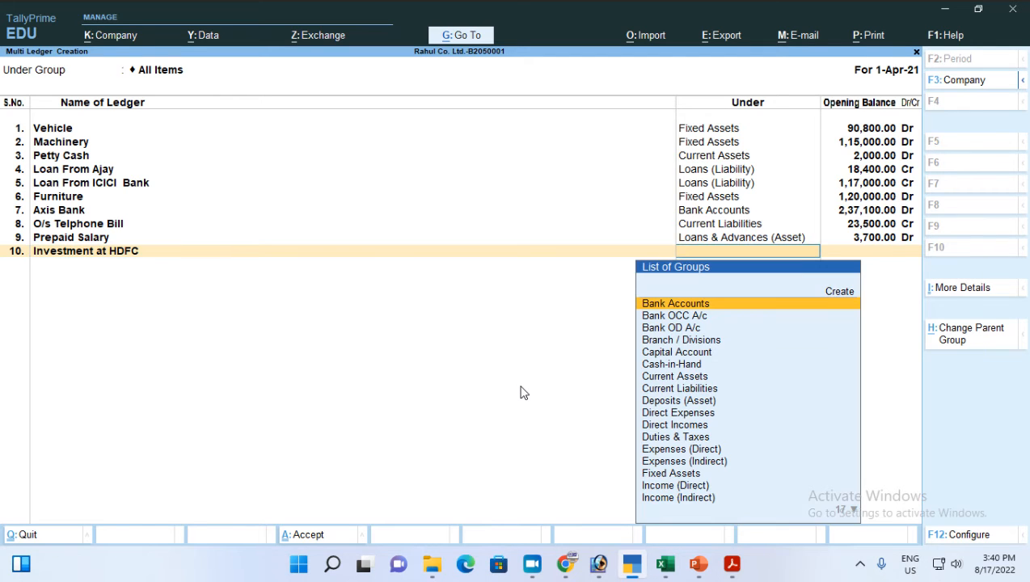
{"action": "type", "text": "In"}
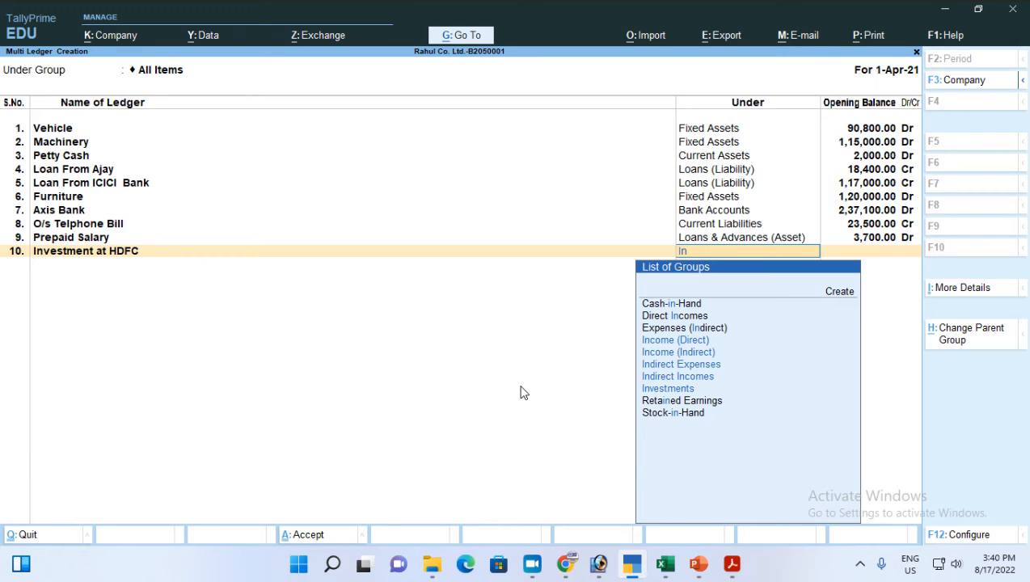
{"action": "key", "text": "Down"}
{"action": "key", "text": "Down"}
{"action": "key", "text": "Down"}
{"action": "key", "text": "Down"}
{"action": "key", "text": "Down"}
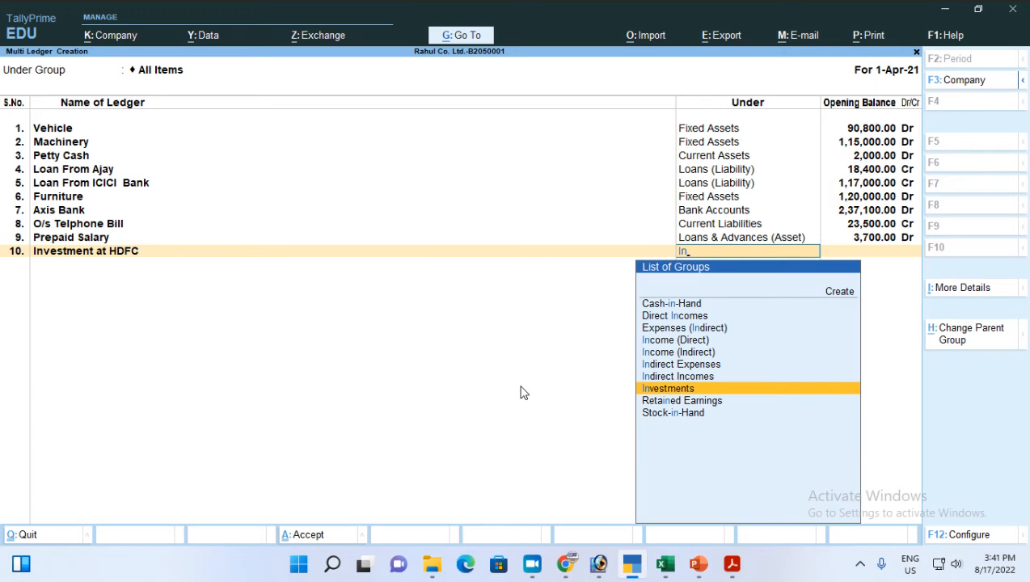
{"action": "key", "text": "Return"}
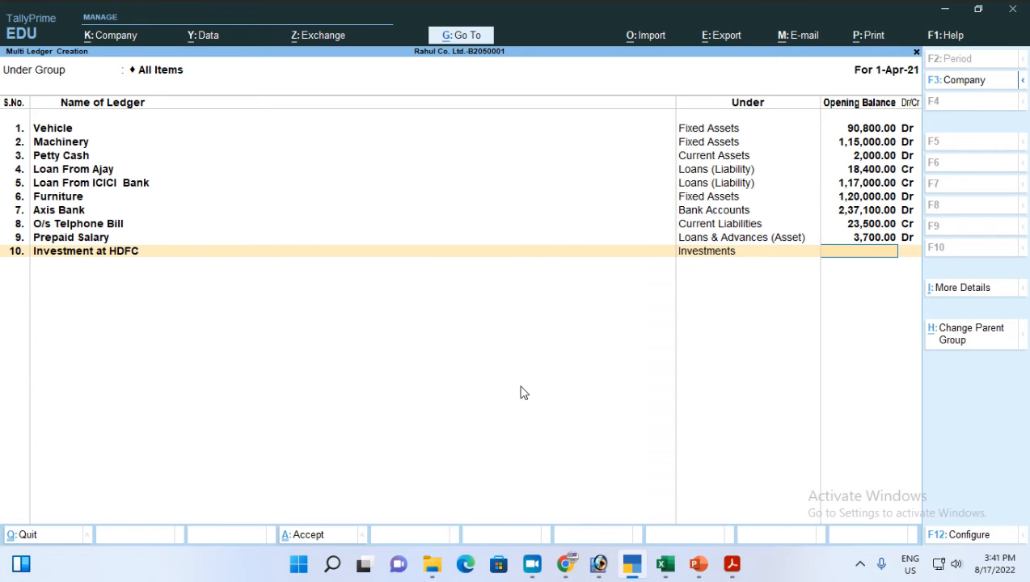
Step: Check the HDFC investment amount in the assignment PDF and set its opening balance in TallyPrime to 9,800 Dr
{"action": "key", "text": "alt+Tab"}
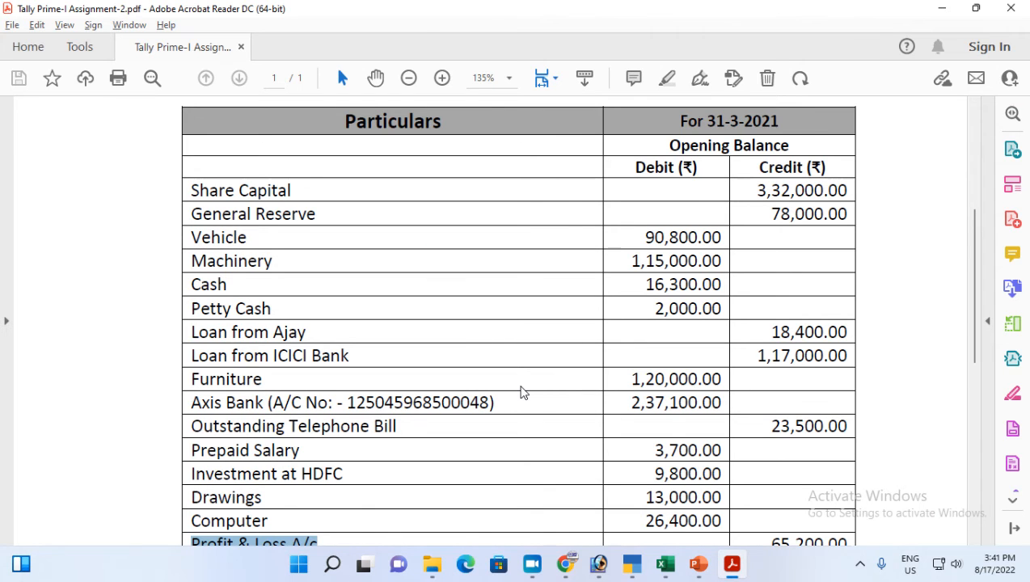
{"action": "key", "text": "alt+Tab"}
{"action": "type", "text": "98000"}
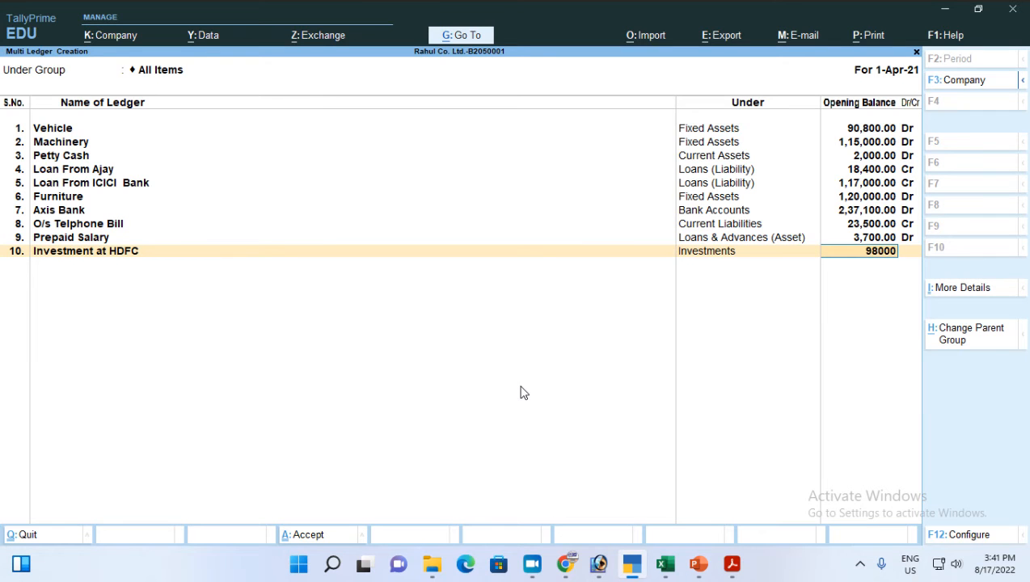
{"action": "key", "text": "BackSpace"}
{"action": "key", "text": "Return"}
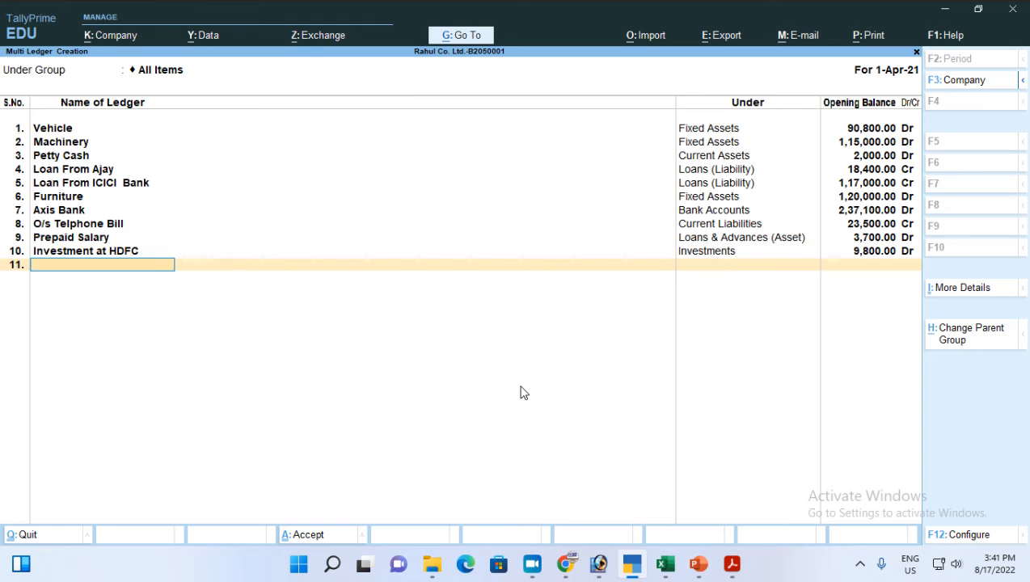
Step: Consult the assignment PDF for the next ledger and add Drawing in TallyPrime under Capital Account
{"action": "key", "text": "alt+Tab"}
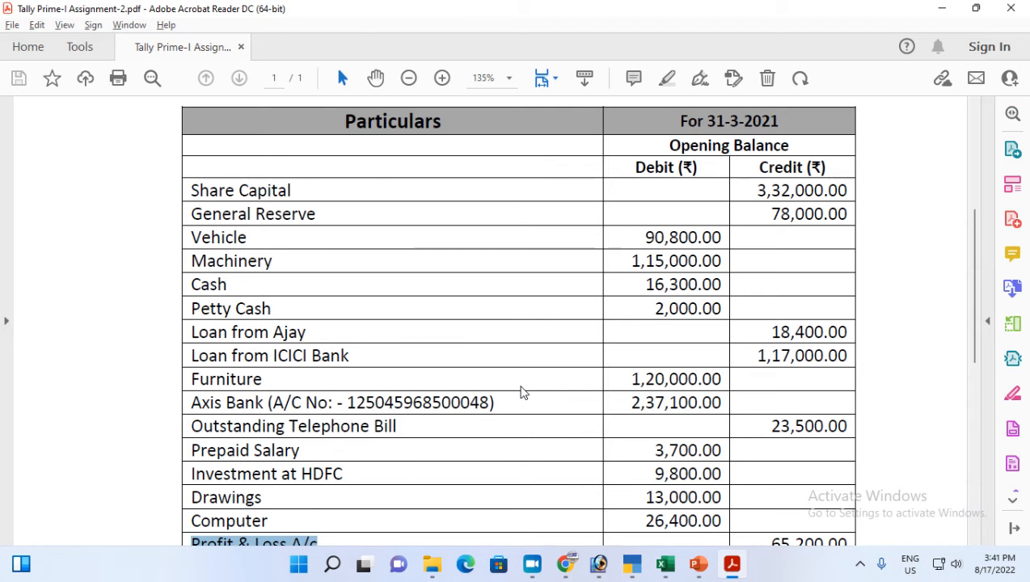
{"action": "key", "text": "alt+Tab"}
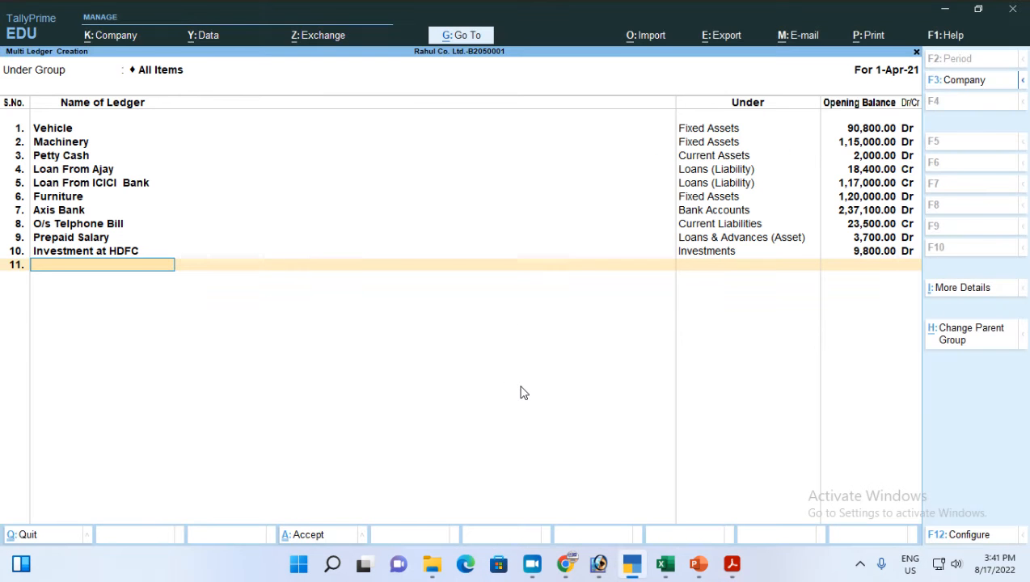
{"action": "type", "text": "S"}
{"action": "key", "text": "BackSpace"}
{"action": "type", "text": "Dep"}
{"action": "key", "text": "BackSpace"}
{"action": "key", "text": "BackSpace"}
{"action": "type", "text": "rq"}
{"action": "key", "text": "BackSpace"}
{"action": "type", "text": "awing"}
{"action": "key", "text": "Return"}
{"action": "type", "text": "Ca"}
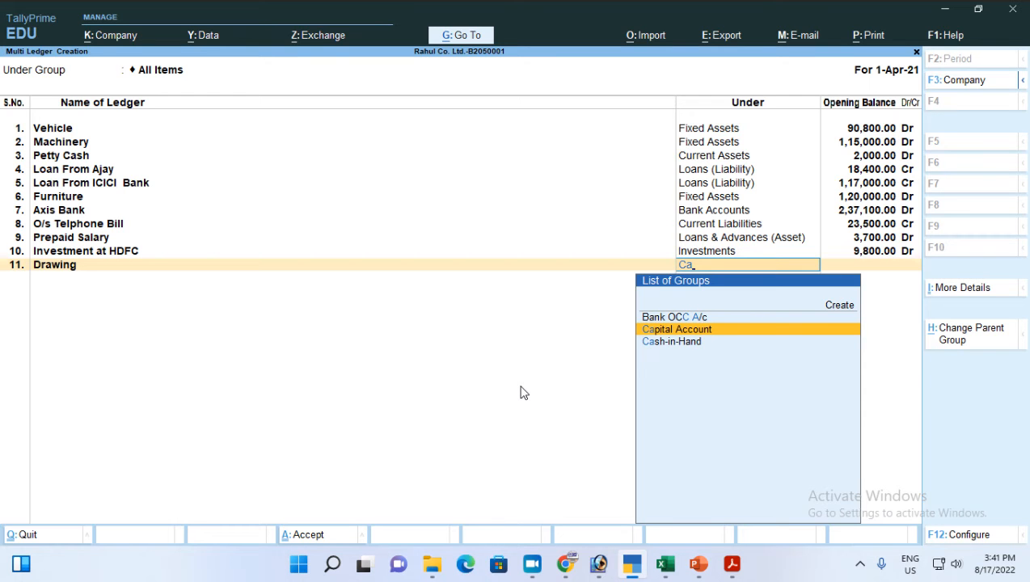
{"action": "key", "text": "Return"}
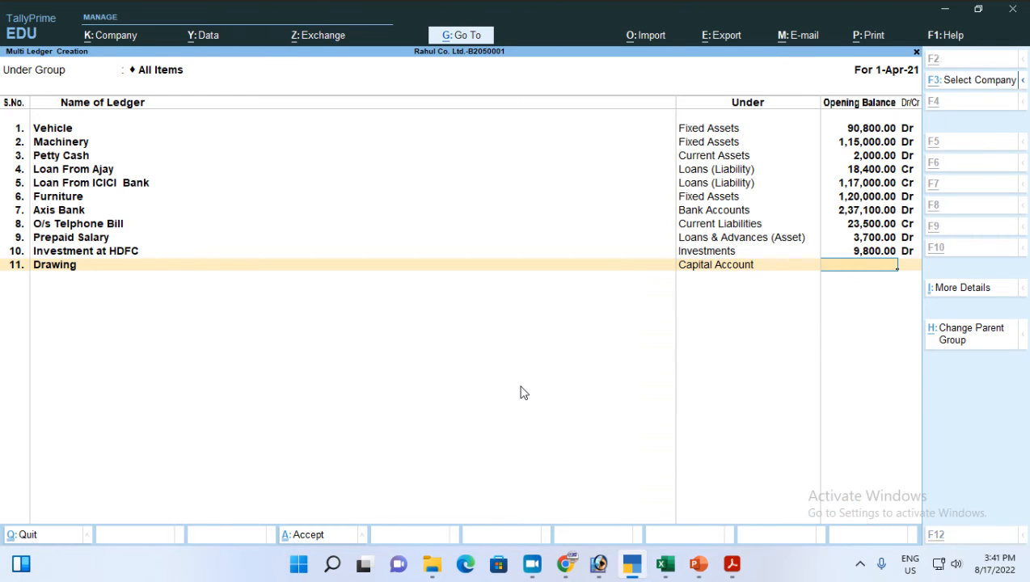
Step: Check the Drawings amount in the assignment PDF and set the Drawing ledger's opening balance in TallyPrime to 13,000 Dr
{"action": "key", "text": "alt+Tab"}
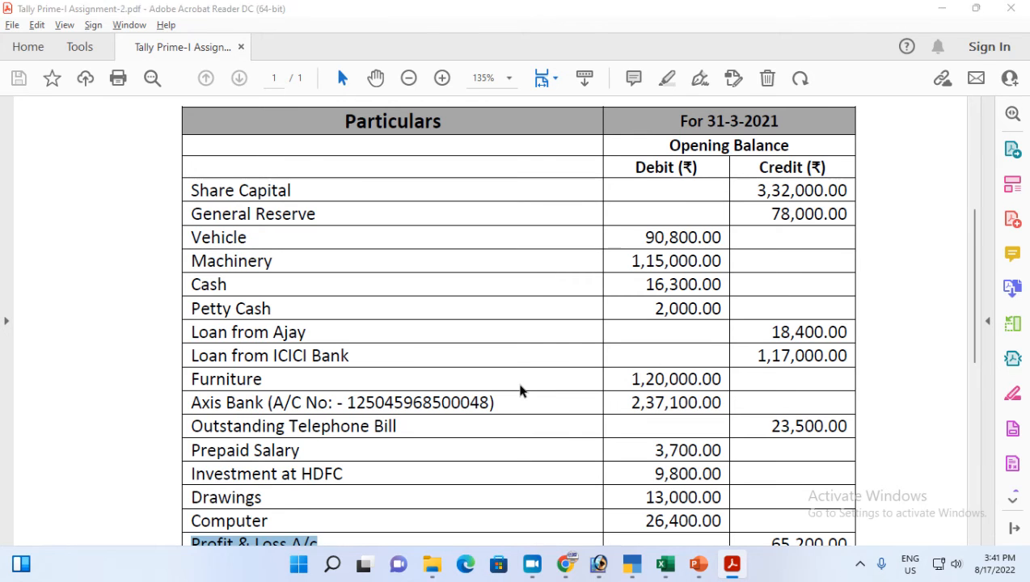
{"action": "key", "text": "alt+Tab"}
{"action": "type", "text": "13000"}
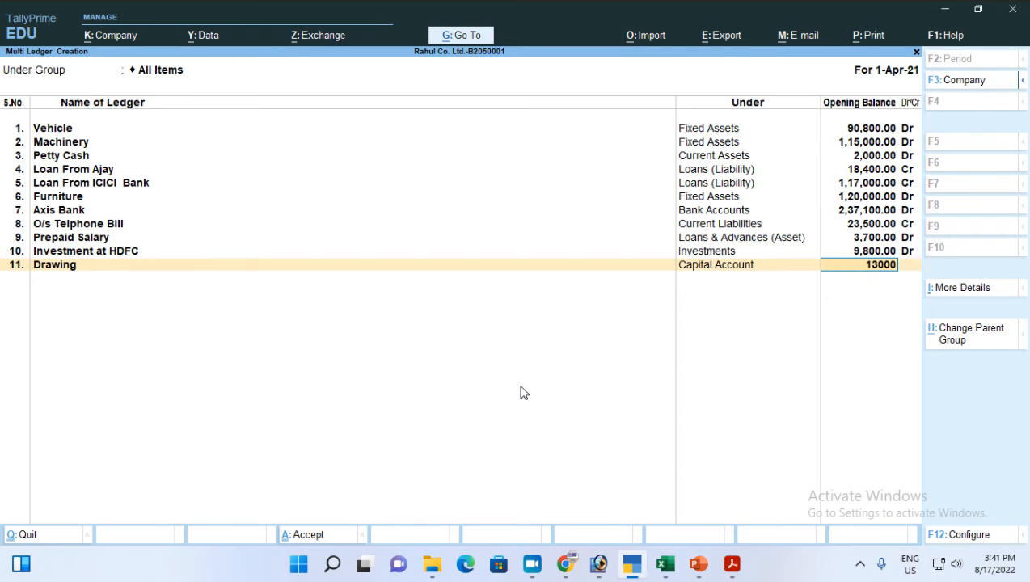
{"action": "key", "text": "Return"}
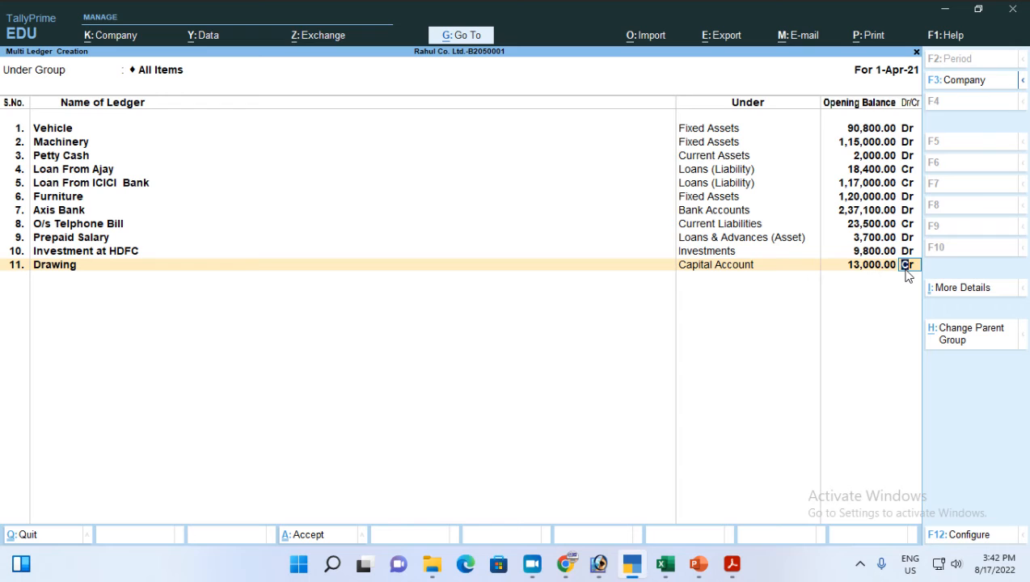
{"action": "type", "text": "d"}
{"action": "key", "text": "Return"}
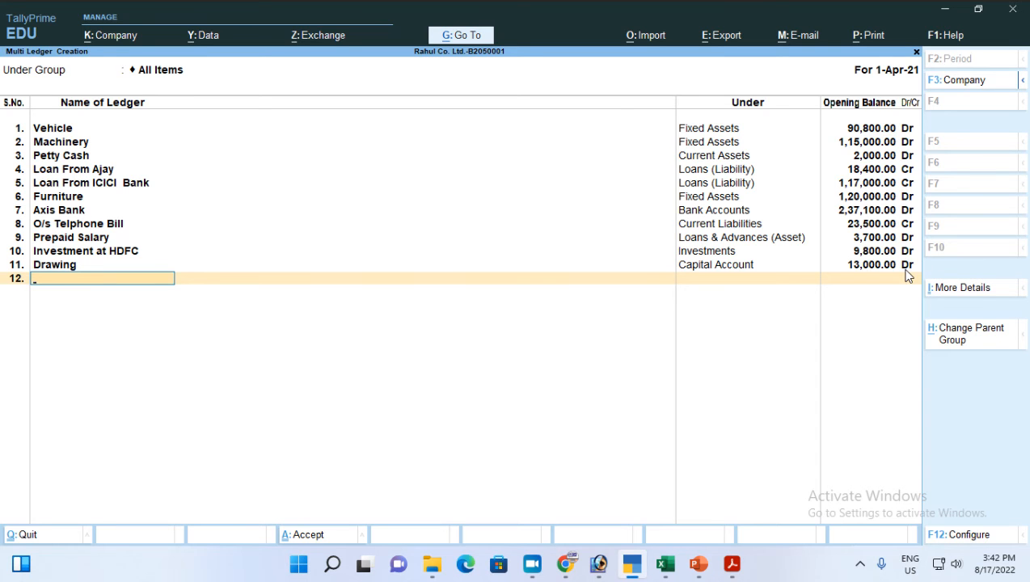
Step: Consult the assignment PDF for the next ledger and add Computer in TallyPrime under Fixed Assets
{"action": "key", "text": "alt+Tab"}
{"action": "scroll", "coordinate": [905, 274], "scroll_direction": "down", "scroll_amount": 1}
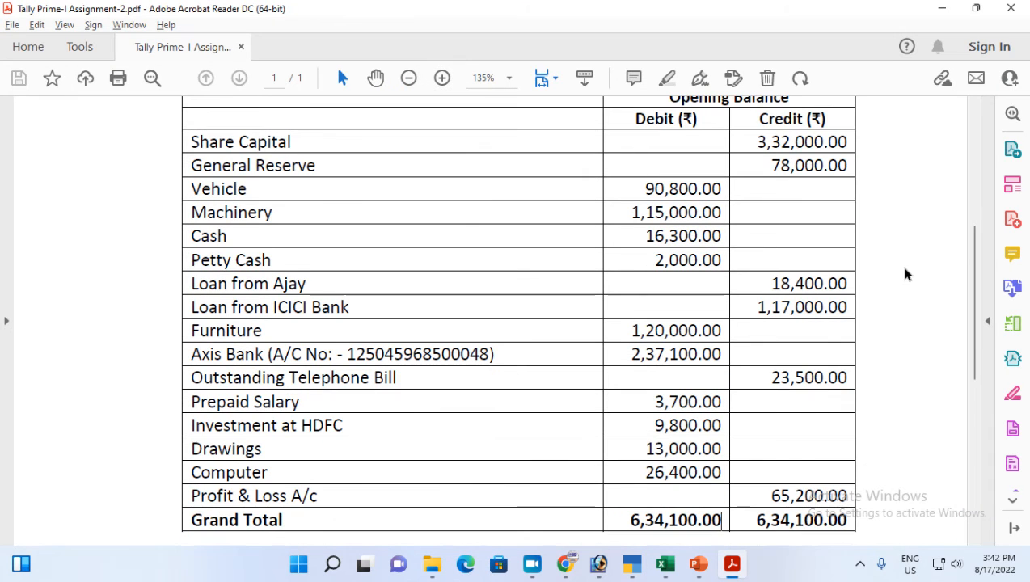
{"action": "key", "text": "alt+Tab"}
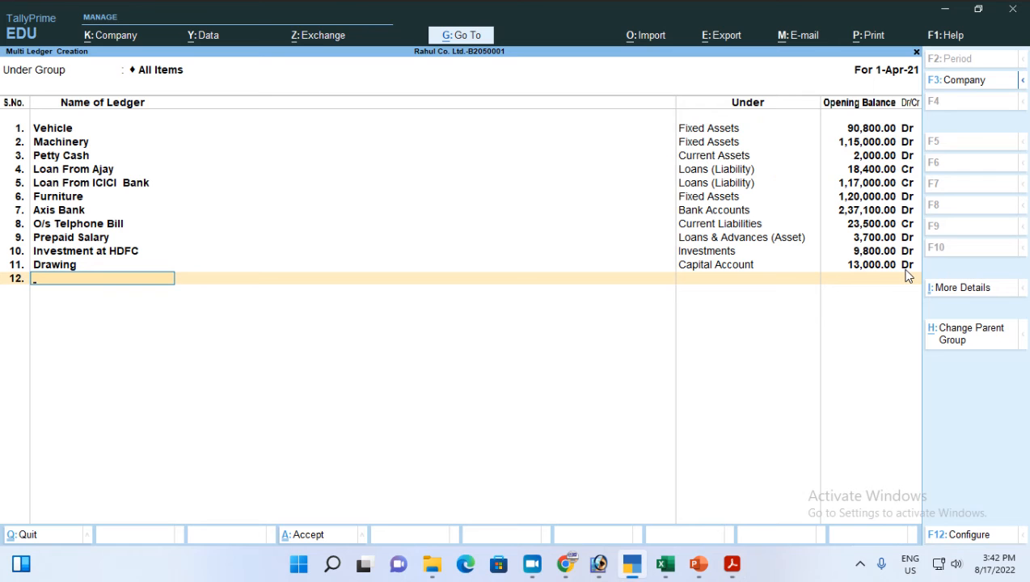
{"action": "type", "text": "Computer"}
{"action": "key", "text": "Return"}
{"action": "type", "text": "fix"}
{"action": "key", "text": "Return"}
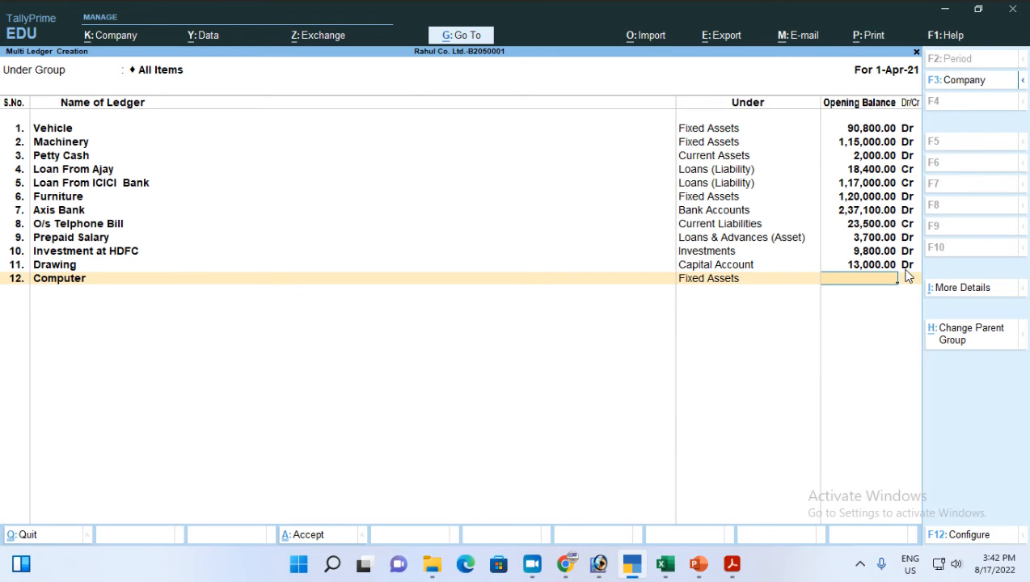
Step: Check the Computer amount in the assignment PDF and set its opening balance in TallyPrime to 26,400 Dr
{"action": "key", "text": "alt+Tab"}
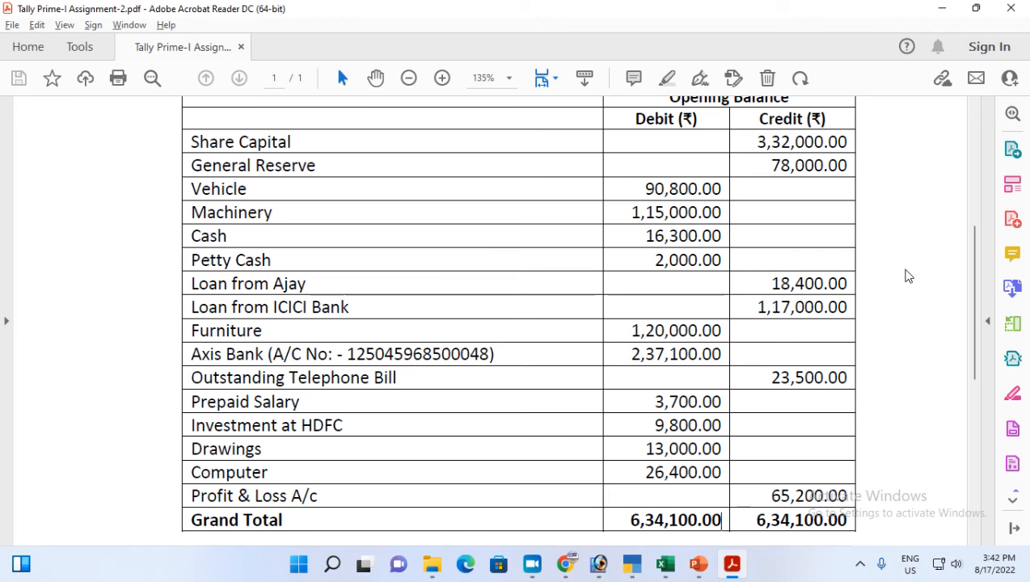
{"action": "key", "text": "alt+Tab"}
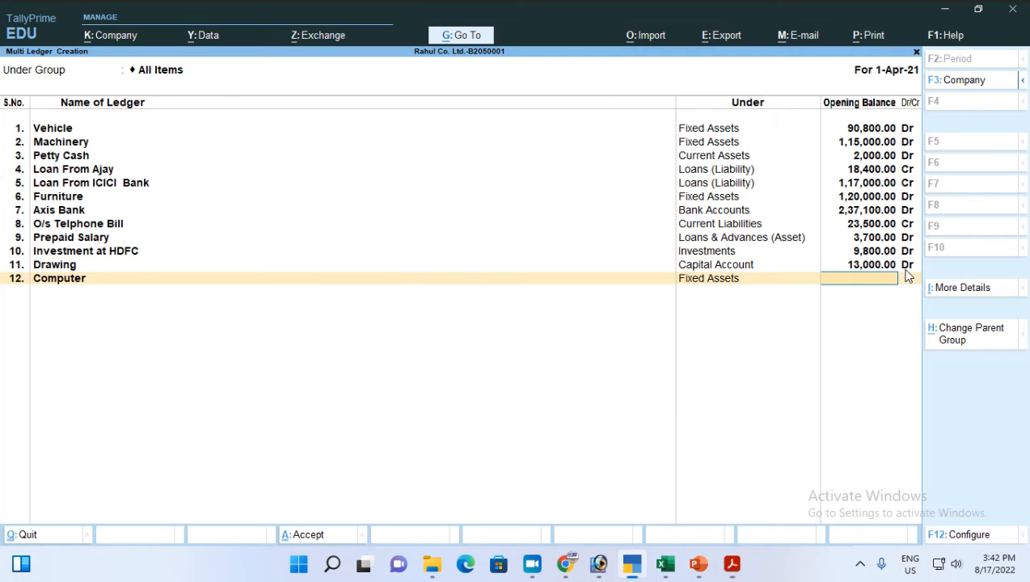
{"action": "type", "text": "26400"}
{"action": "key", "text": "Return"}
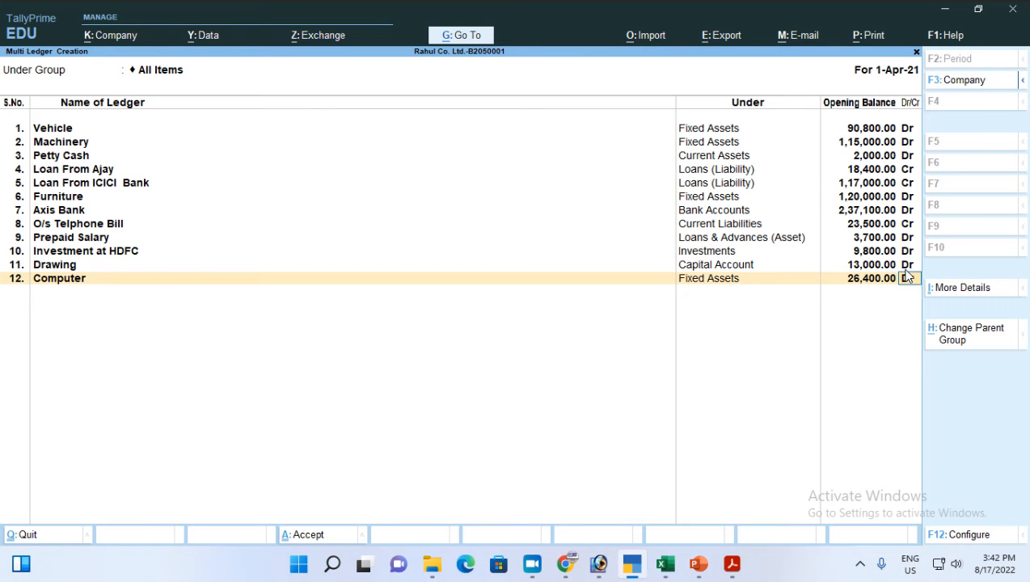
{"action": "key", "text": "Return"}
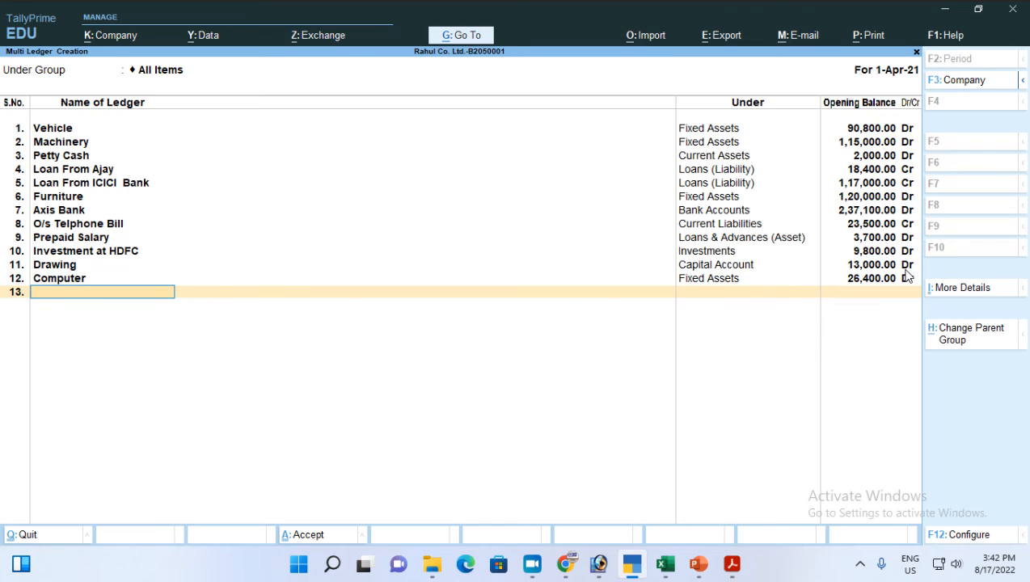
Step: Check the assignment PDF for remaining ledgers, save the multi-ledger list in TallyPrime and return to the Gateway of Tally
{"action": "key", "text": "alt+Tab"}
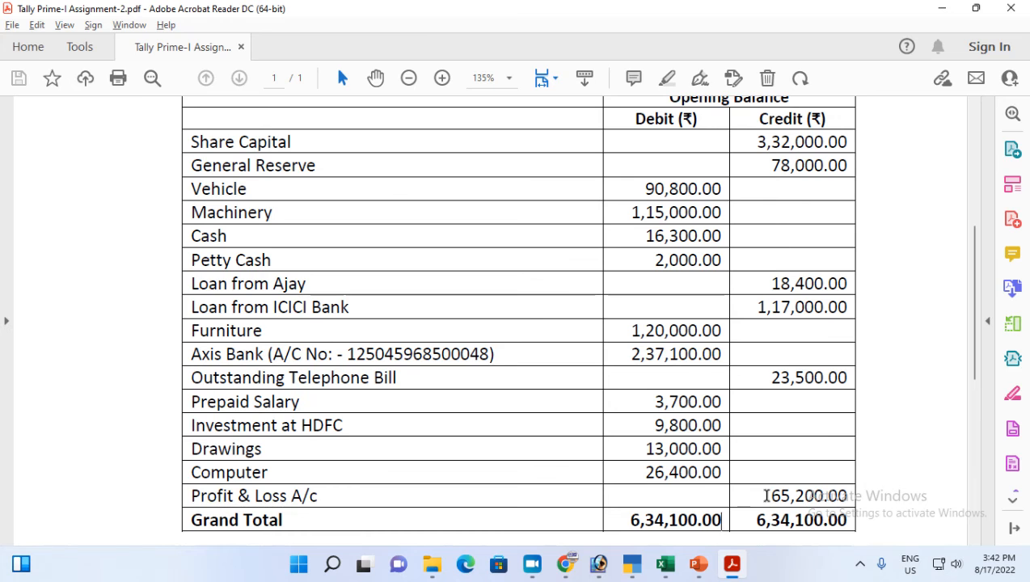
{"action": "key", "text": "alt+Tab"}
{"action": "key", "text": "Return"}
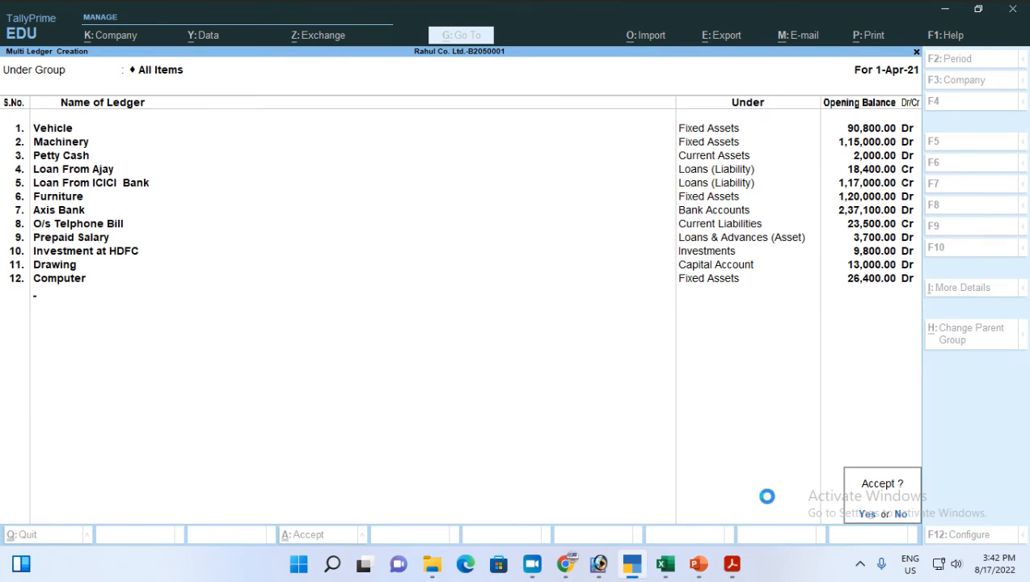
{"action": "key", "text": "Return"}
{"action": "key", "text": "Escape"}
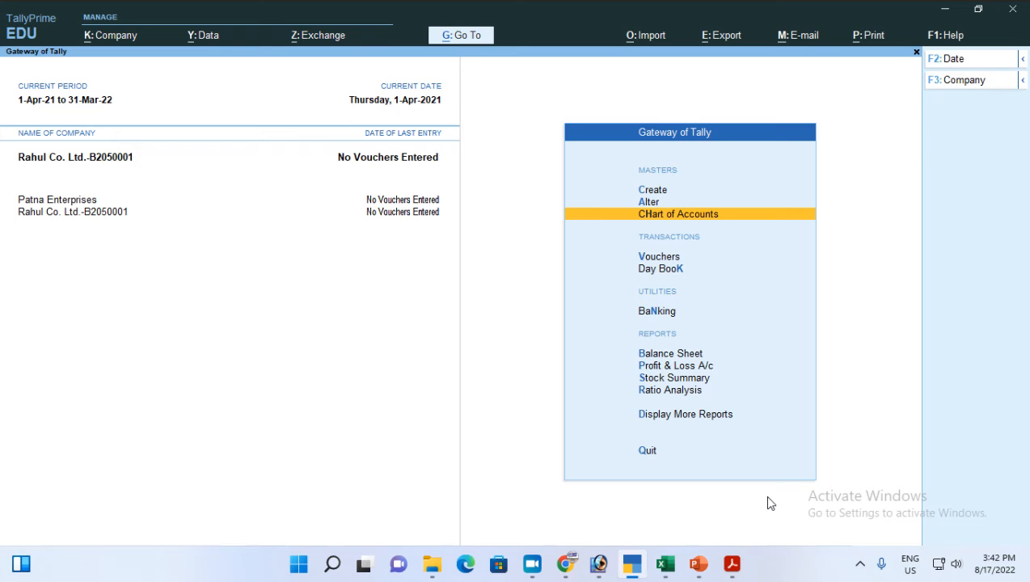
Step: Display the Trial Balance report in detailed form to examine the ledger balances and grand total
{"action": "key", "text": "d"}
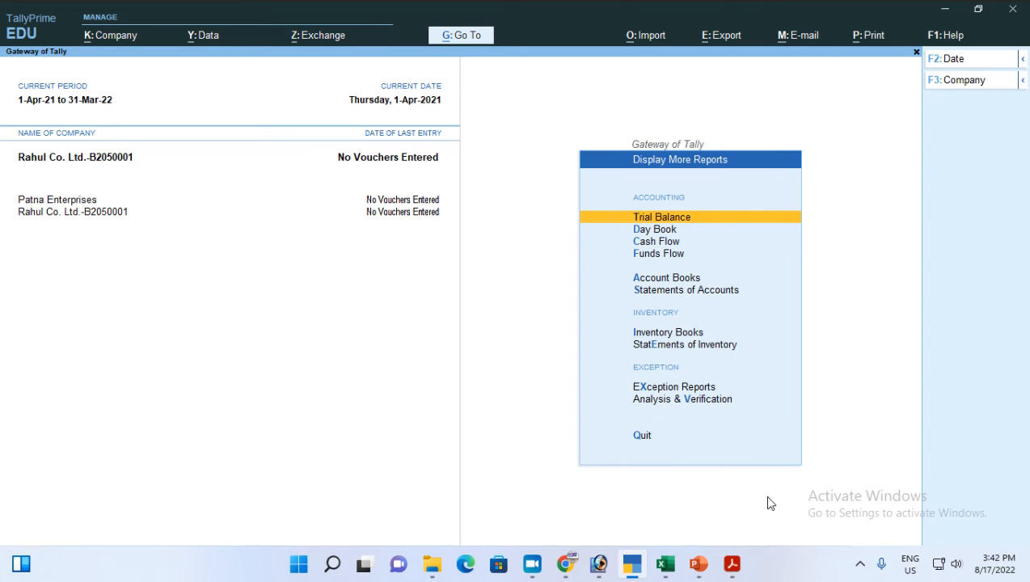
{"action": "key", "text": "Return"}
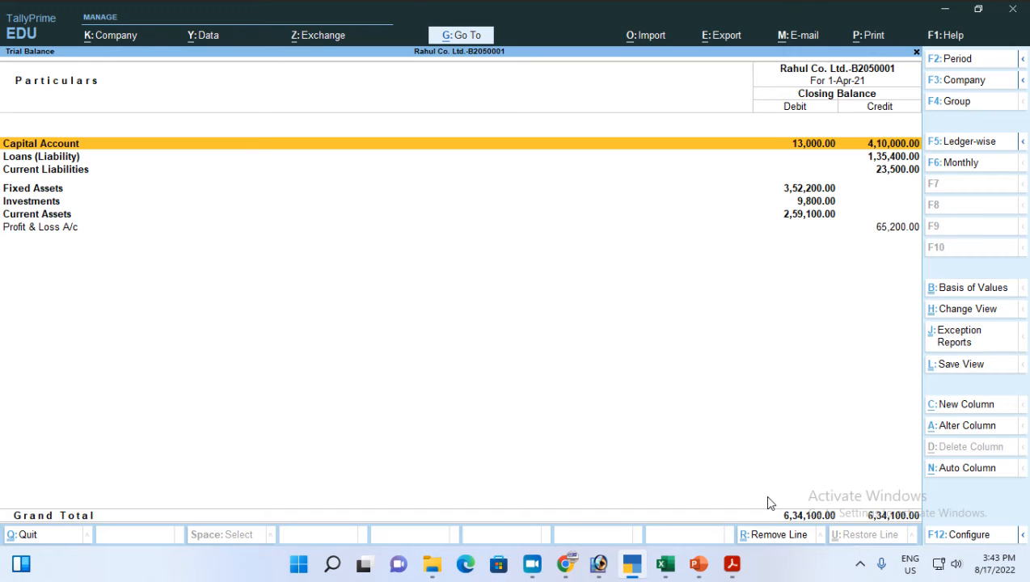
{"action": "key", "text": "alt"}
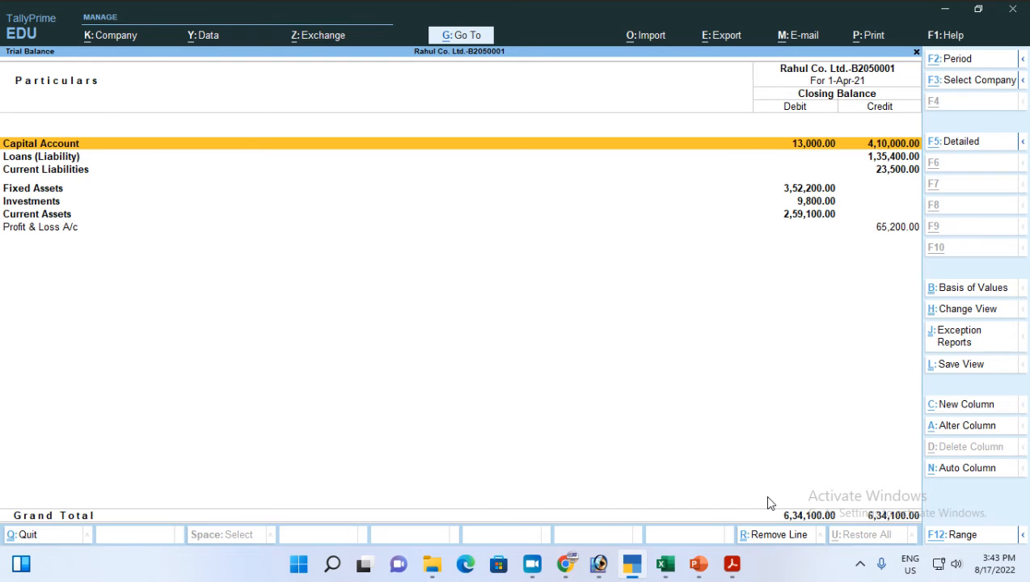
{"action": "key", "text": "alt+F5"}
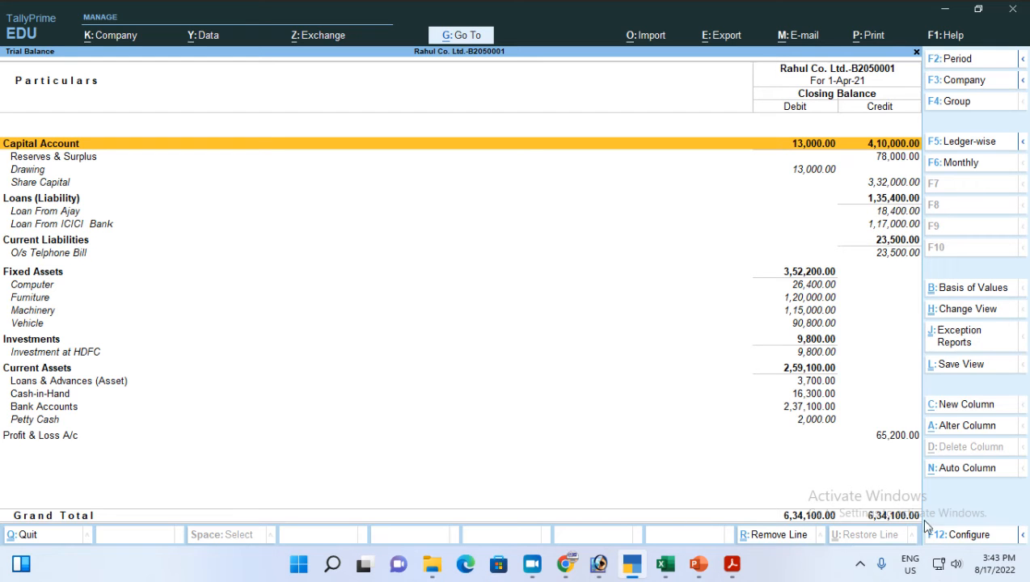
Step: Switch to the assignment PDF, compare its debit and credit Grand Total with the Trial Balance, and return to TallyPrime
{"action": "left_click", "coordinate": [732, 565]}
{"action": "left_click_drag", "start_coordinate": [632, 520], "coordinate": [831, 524]}
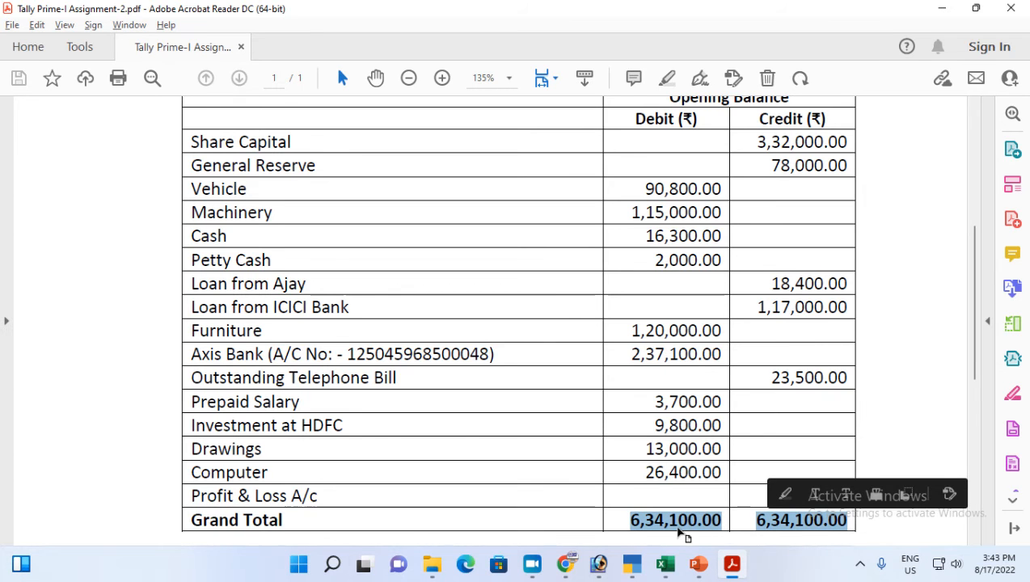
{"action": "scroll", "coordinate": [651, 530], "scroll_direction": "down", "scroll_amount": 1}
{"action": "left_click", "coordinate": [732, 564]}
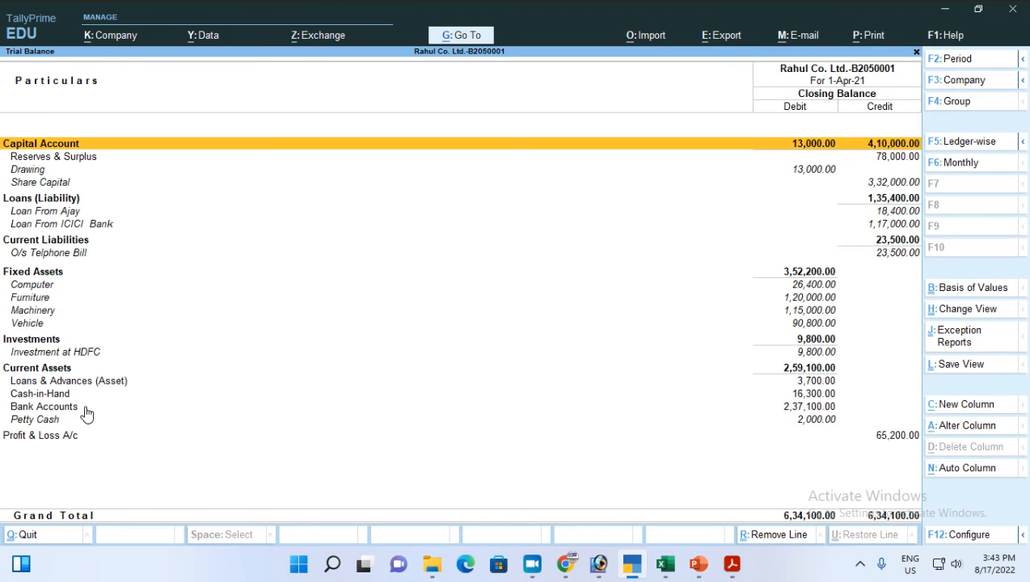
Step: Drill into the Loans & Advances (Asset) group to inspect its ledgers and return to the Trial Balance
{"action": "left_click", "coordinate": [52, 382]}
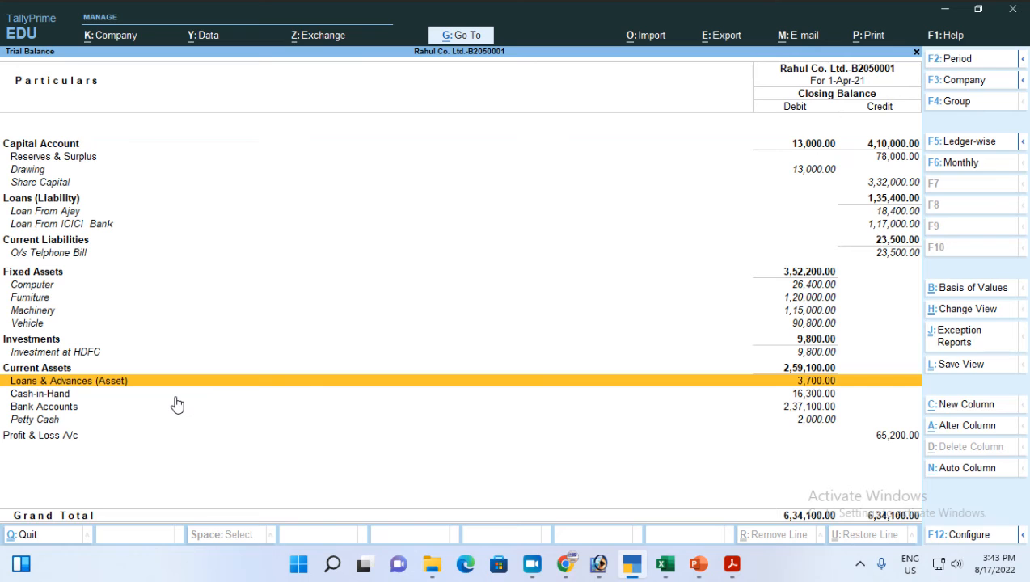
{"action": "key", "text": "Return"}
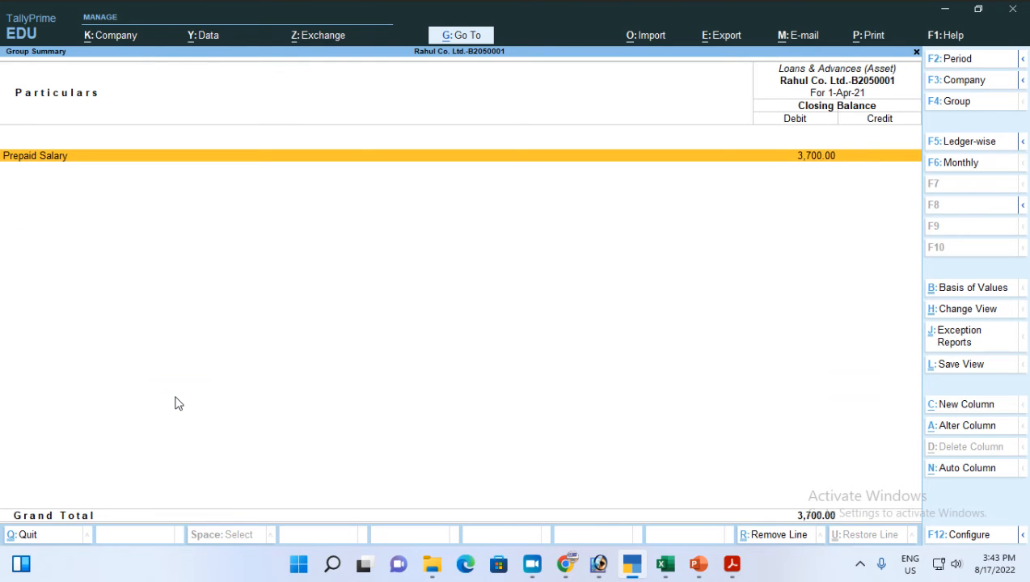
{"action": "key", "text": "Escape"}
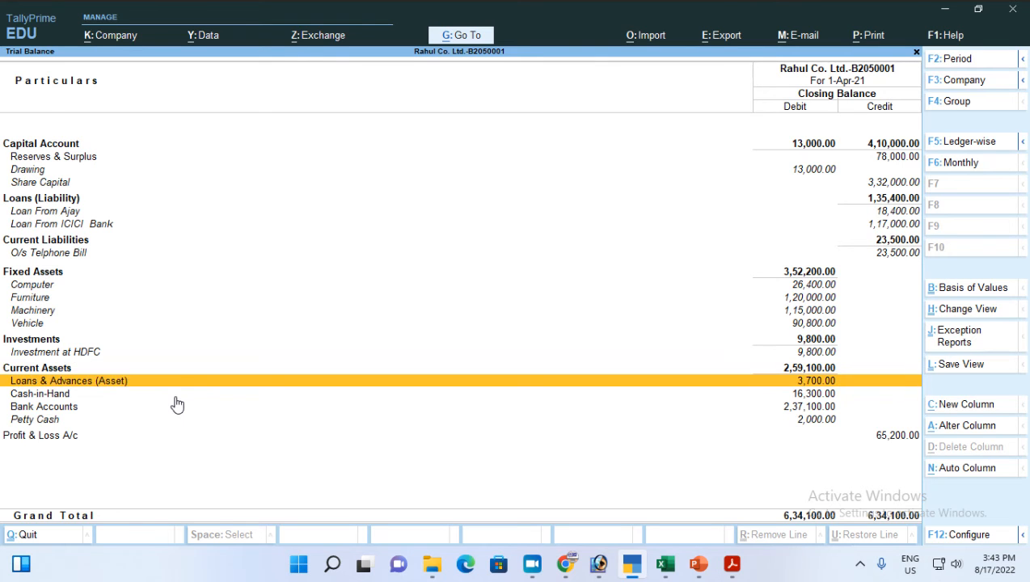
Step: Drill into the Bank Accounts group of the Trial Balance and open the Axis Bank ledger for alteration
{"action": "key", "text": "Down"}
{"action": "key", "text": "Down"}
{"action": "key", "text": "Down"}
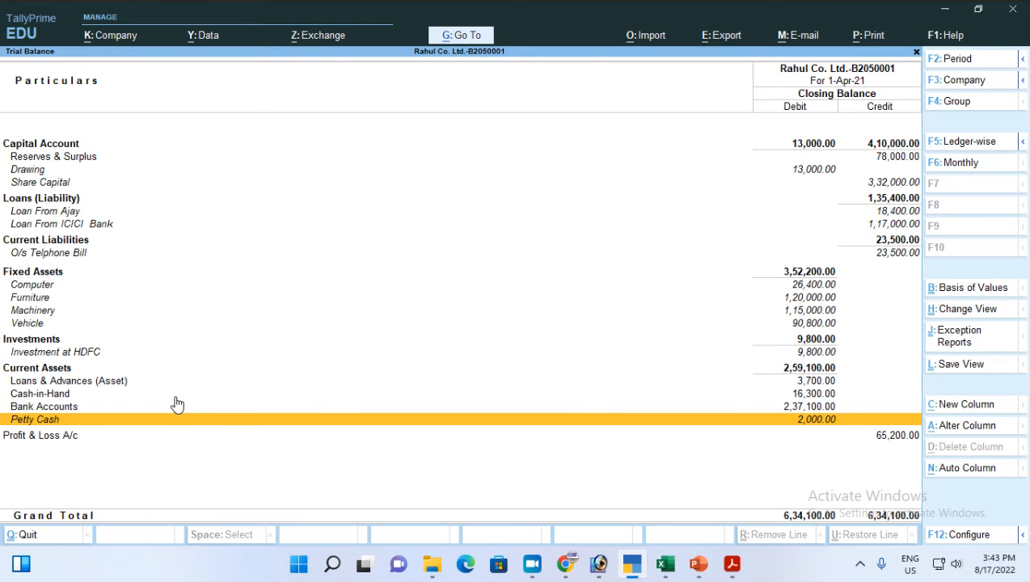
{"action": "key", "text": "Up"}
{"action": "key", "text": "Return"}
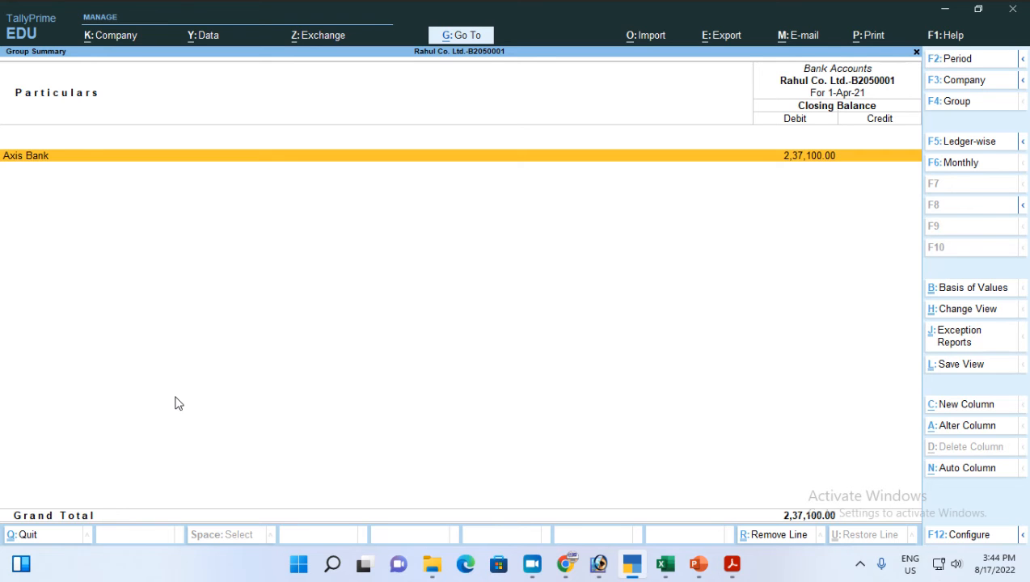
{"action": "key", "text": "ctrl+Return"}
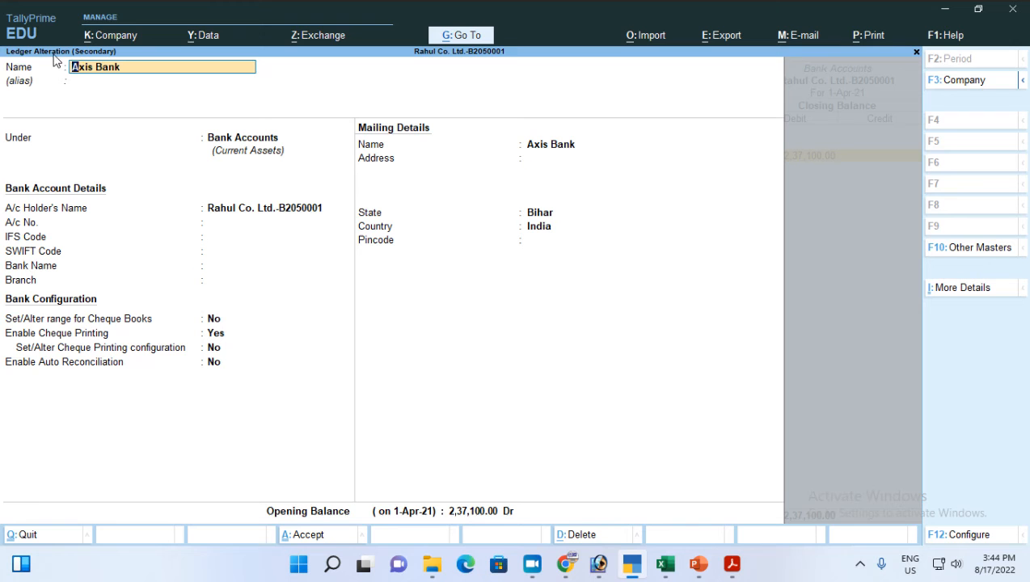
Step: Fill in the Axis Bank ledger's account number field with the number given in the assignment PDF
{"action": "key", "text": "Return"}
{"action": "key", "text": "Return"}
{"action": "key", "text": "Return"}
{"action": "key", "text": "Return"}
{"action": "key", "text": "Return"}
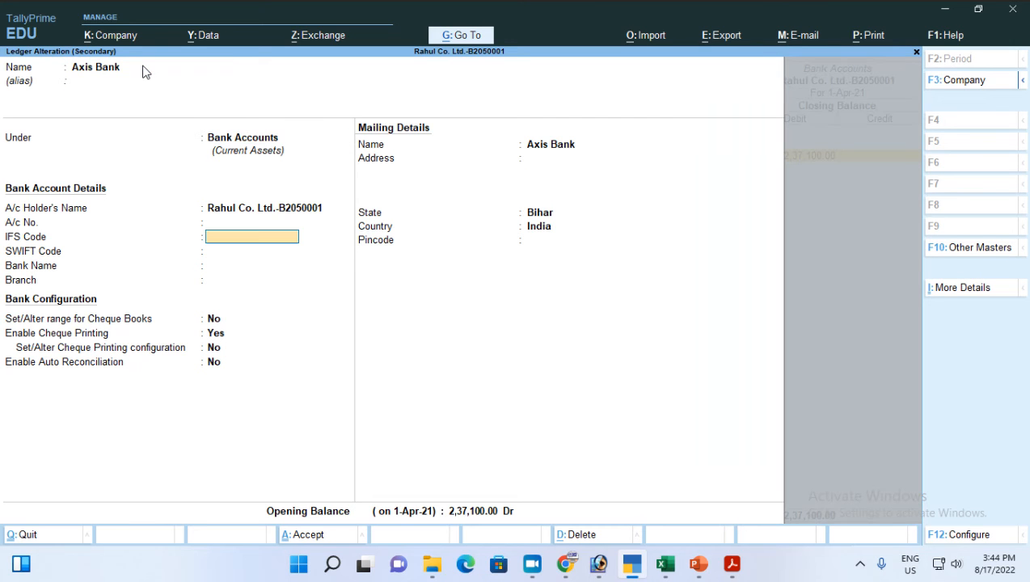
{"action": "key", "text": "BackSpace"}
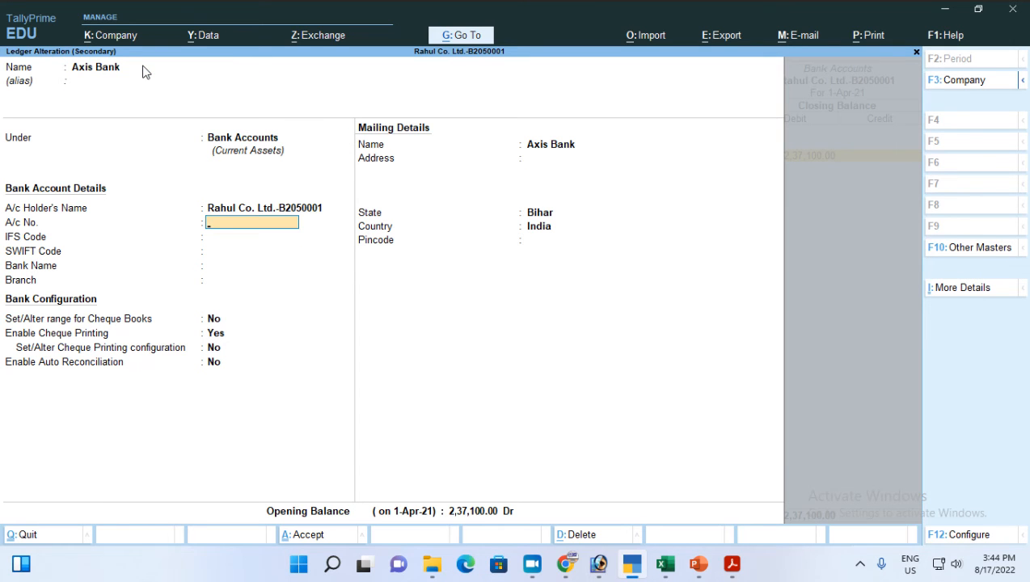
{"action": "key", "text": "alt+Tab"}
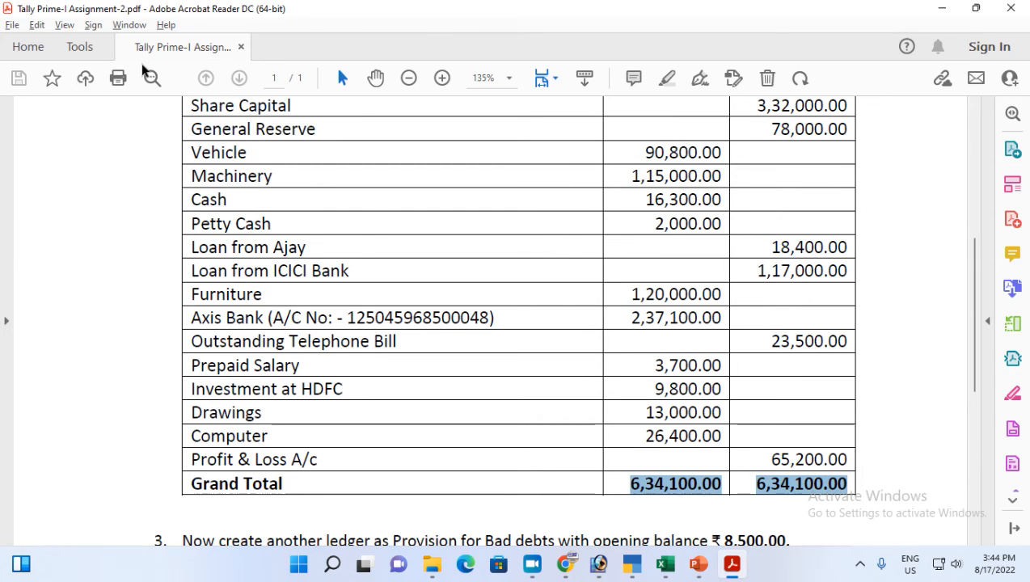
{"action": "key", "text": "alt+Tab"}
{"action": "type", "text": "125045"}
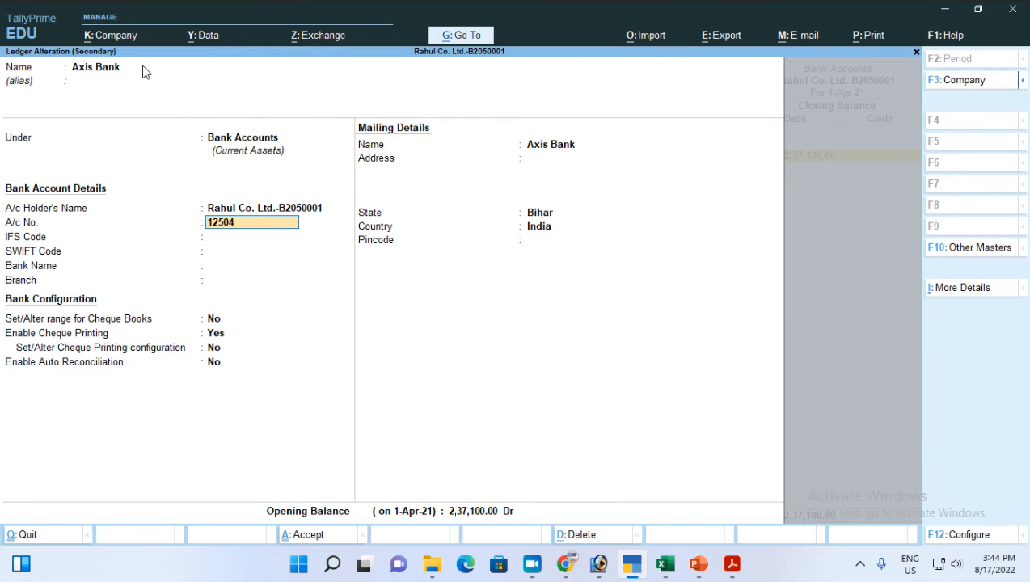
{"action": "key", "text": "alt+Tab"}
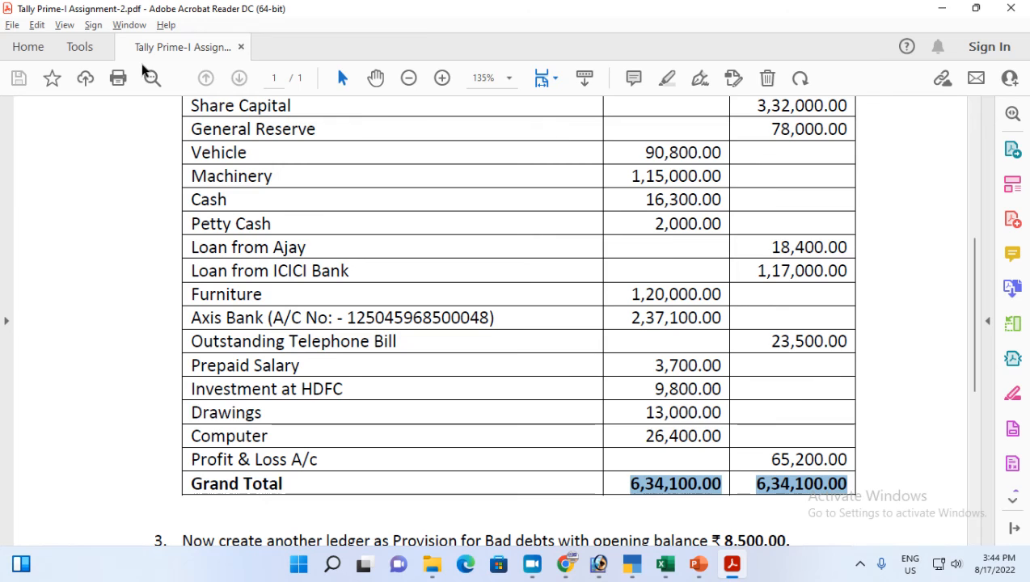
{"action": "key", "text": "alt+Tab"}
{"action": "type", "text": "9685"}
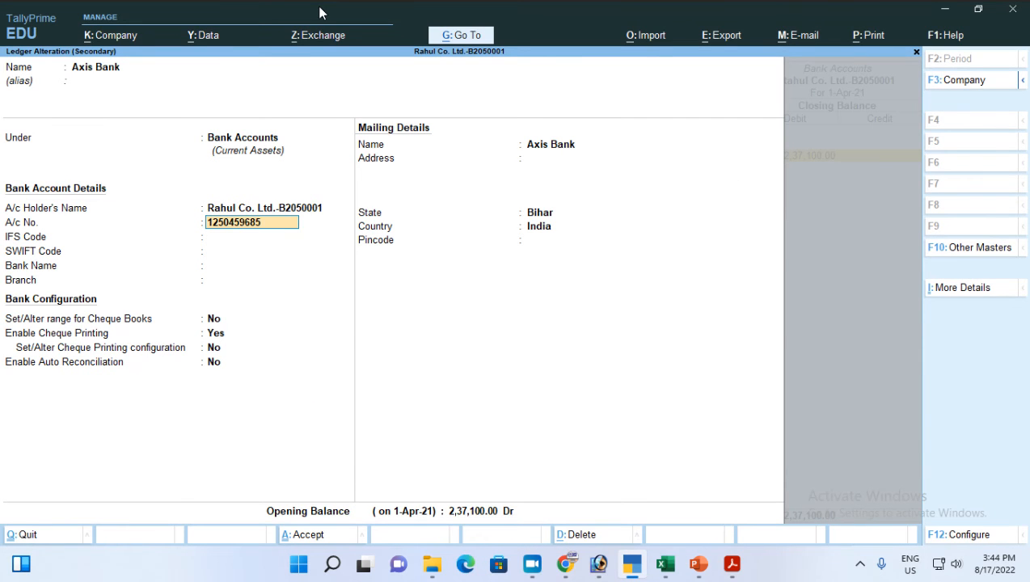
{"action": "key", "text": "alt+Tab"}
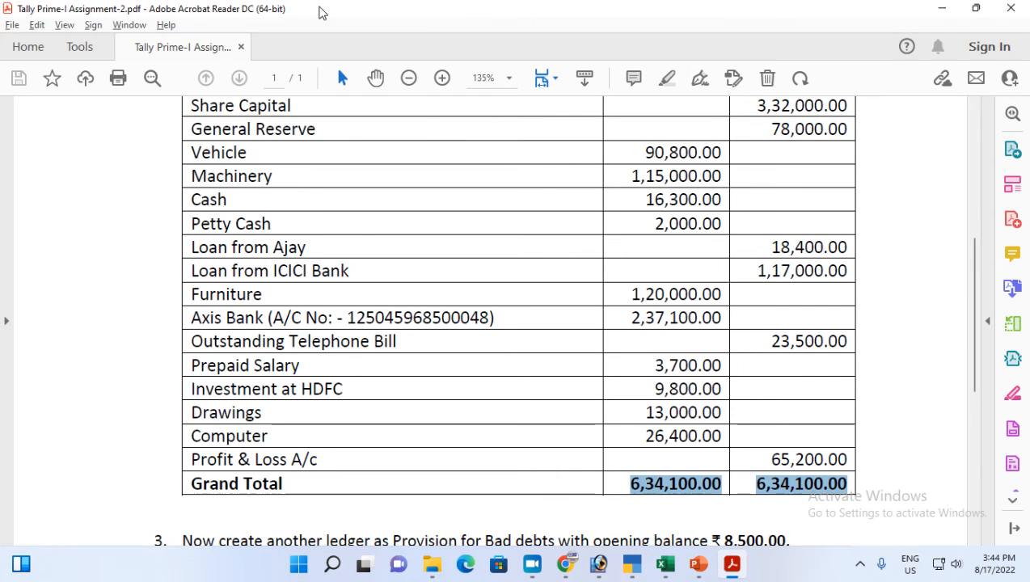
{"action": "key", "text": "alt+Tab"}
{"action": "type", "text": "0004"}
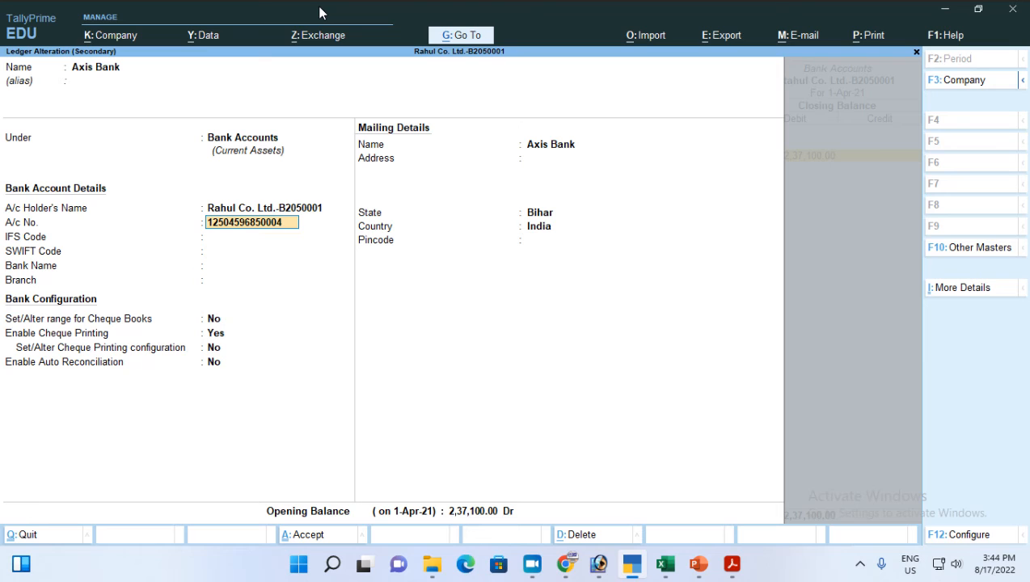
{"action": "type", "text": "8"}
{"action": "key", "text": "Return"}
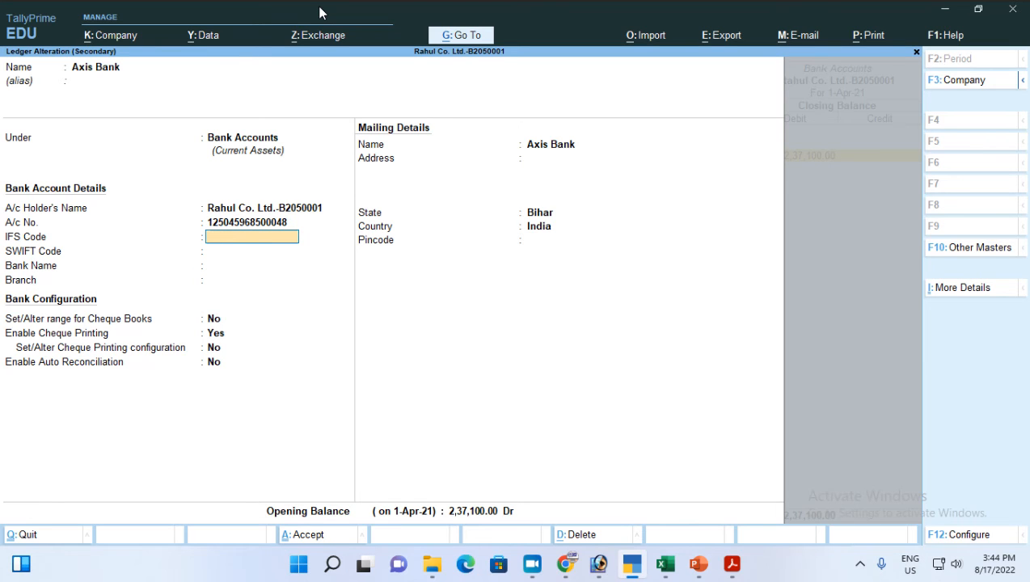
Step: Set the Axis Bank IFS Code to AXIS0000048, the Bank Name to Not Applicable and the Branch to Patna
{"action": "type", "text": "AXIS00000"}
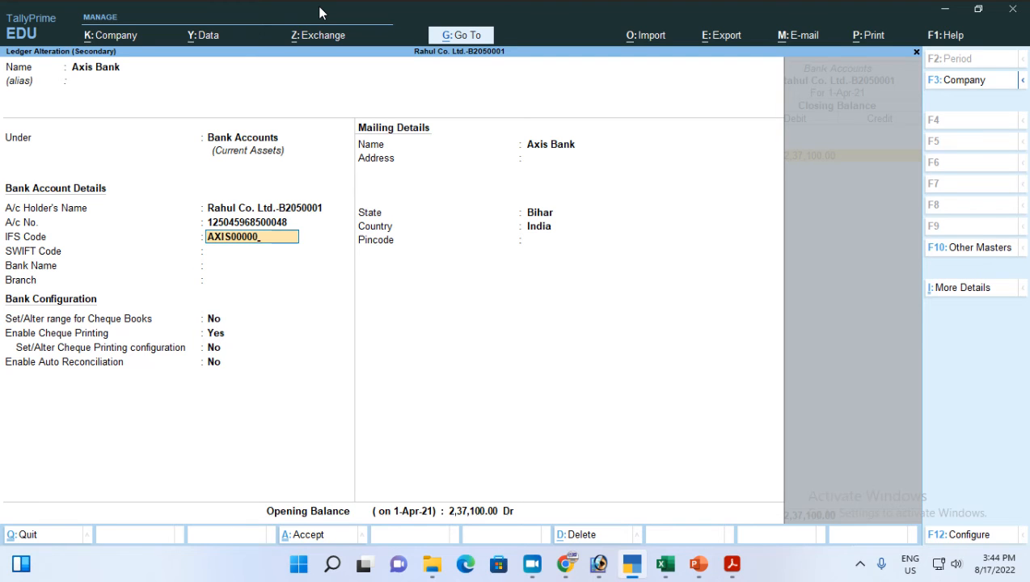
{"action": "type", "text": "48"}
{"action": "key", "text": "Return"}
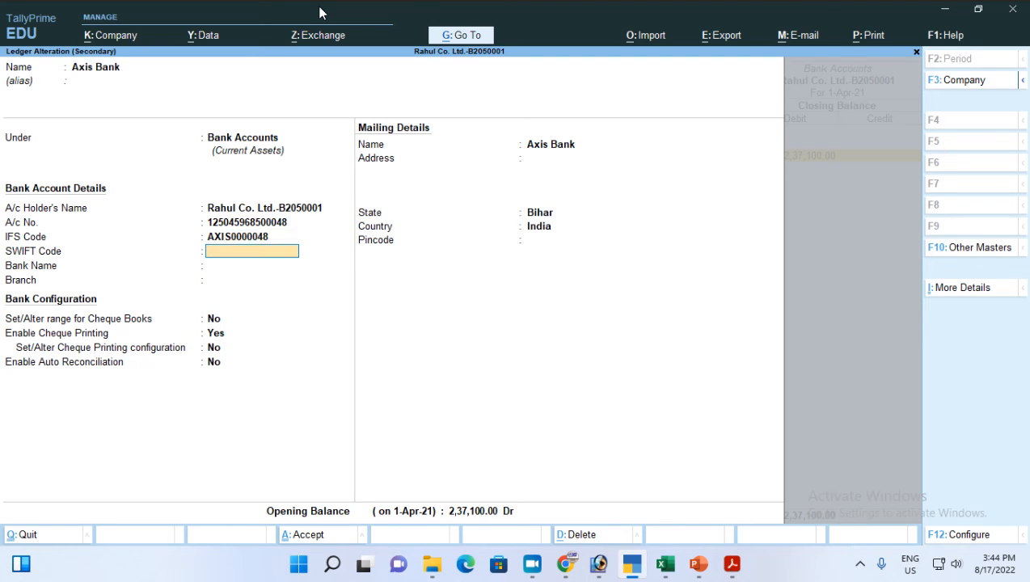
{"action": "key", "text": "Return"}
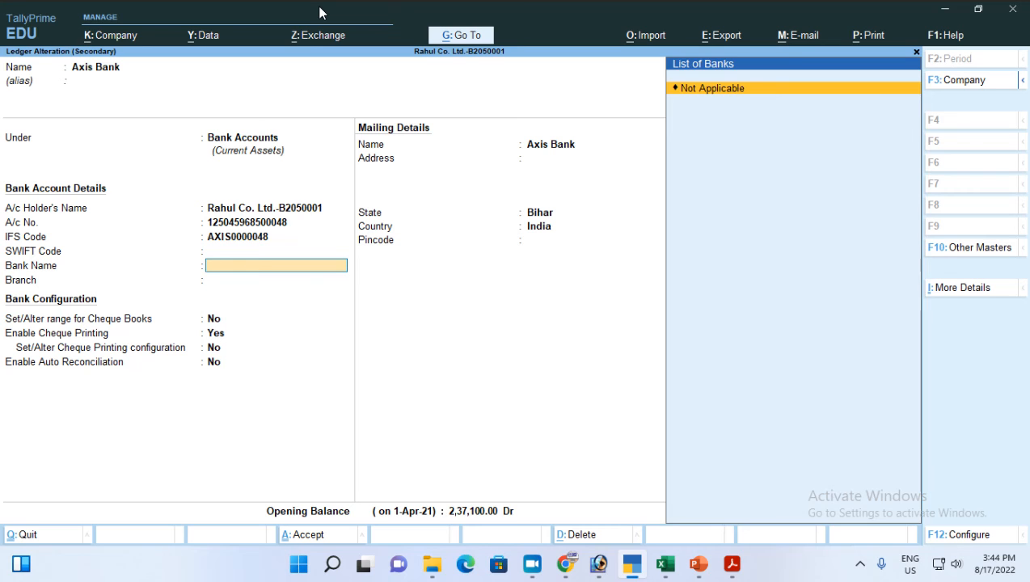
{"action": "key", "text": "Return"}
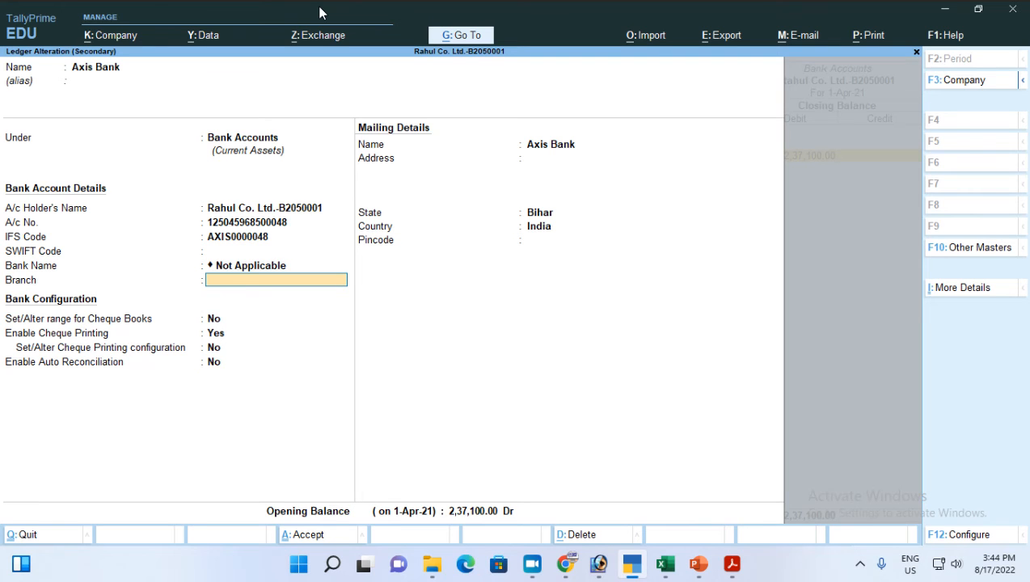
{"action": "type", "text": "Patna"}
{"action": "key", "text": "Return"}
{"action": "key", "text": "Return"}
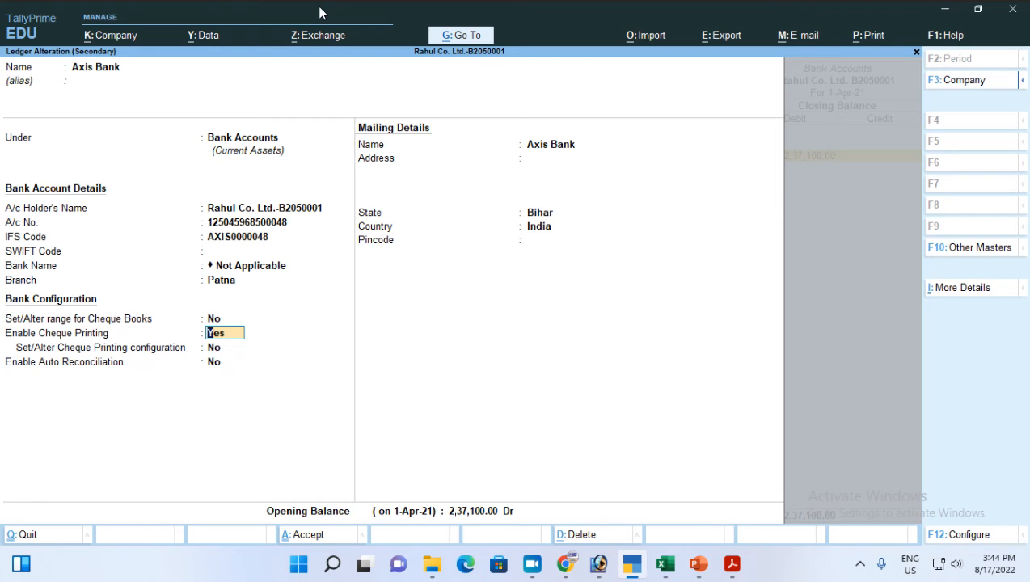
Step: Try the cheque book range option for Axis Bank, leave the Cheque Range form empty and set the option back to No
{"action": "key", "text": "Up"}
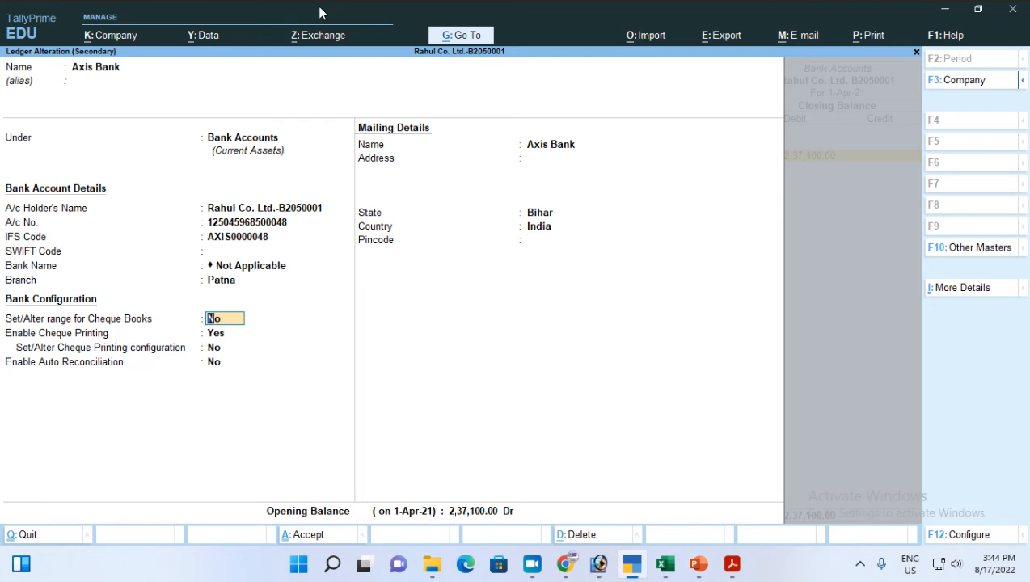
{"action": "key", "text": "y"}
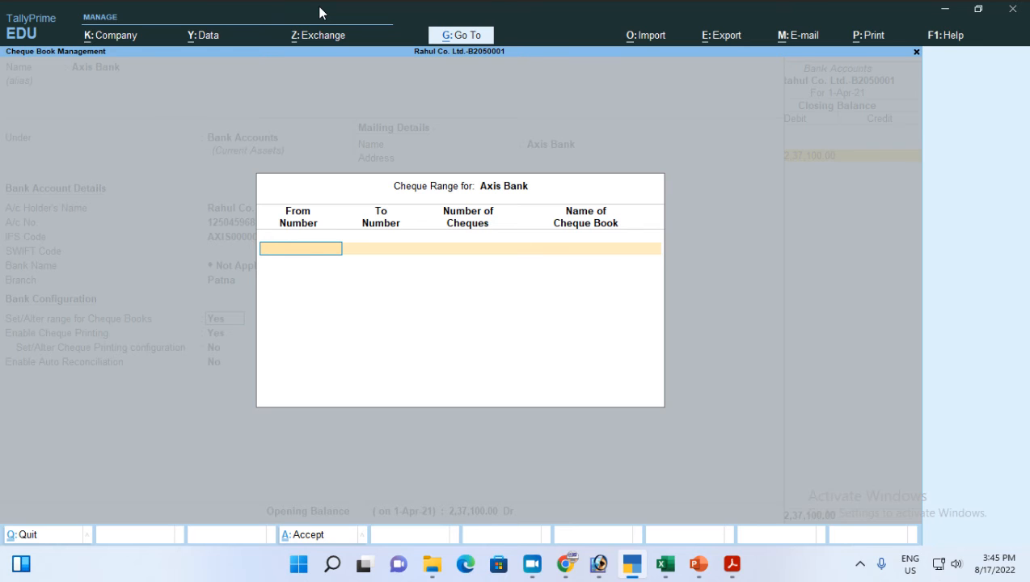
{"action": "key", "text": "Escape"}
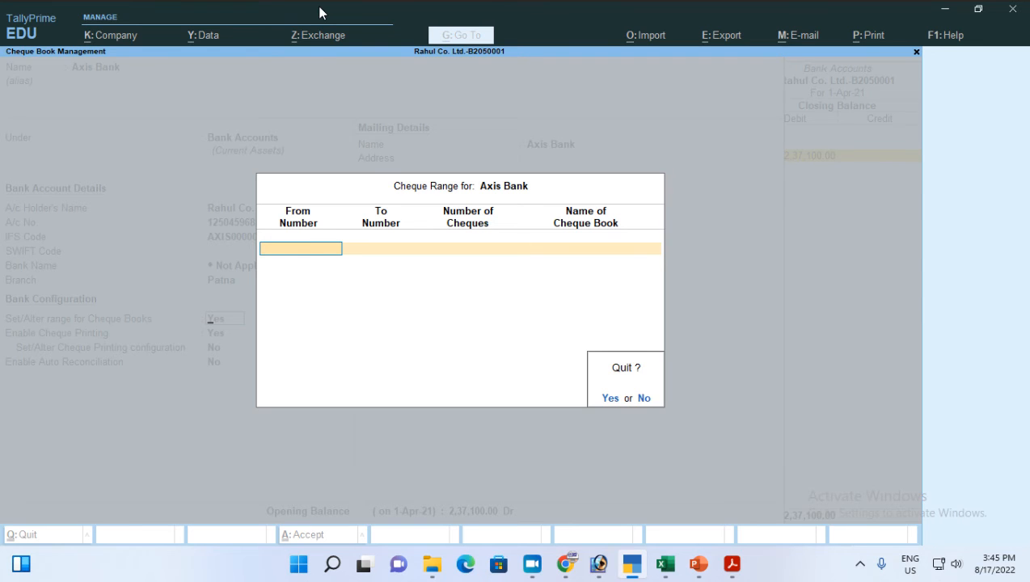
{"action": "key", "text": "y"}
{"action": "key", "text": "n"}
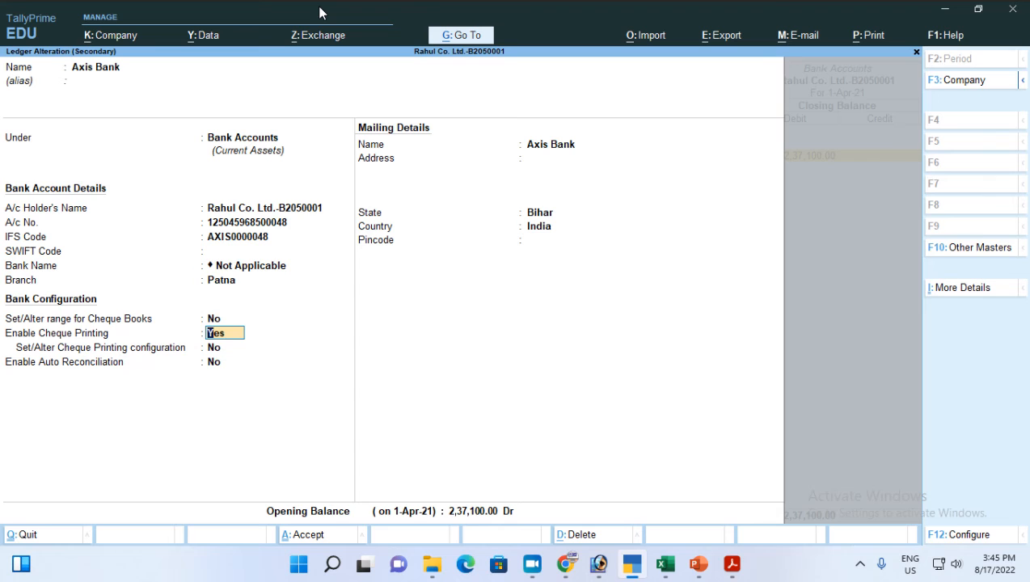
Step: Save the altered Axis Bank ledger and return to the Trial Balance
{"action": "key", "text": "ctrl+a"}
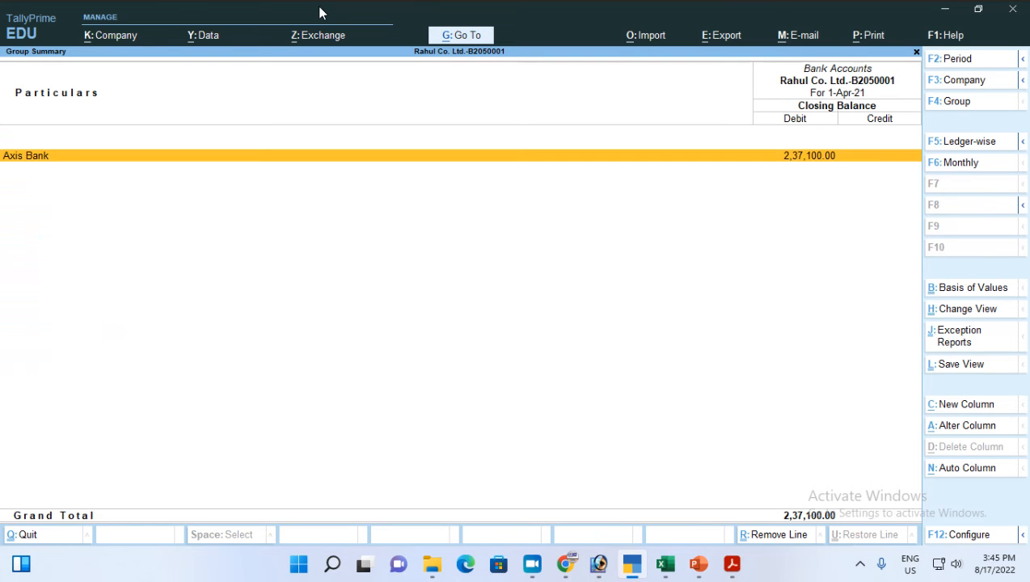
{"action": "key", "text": "Escape"}
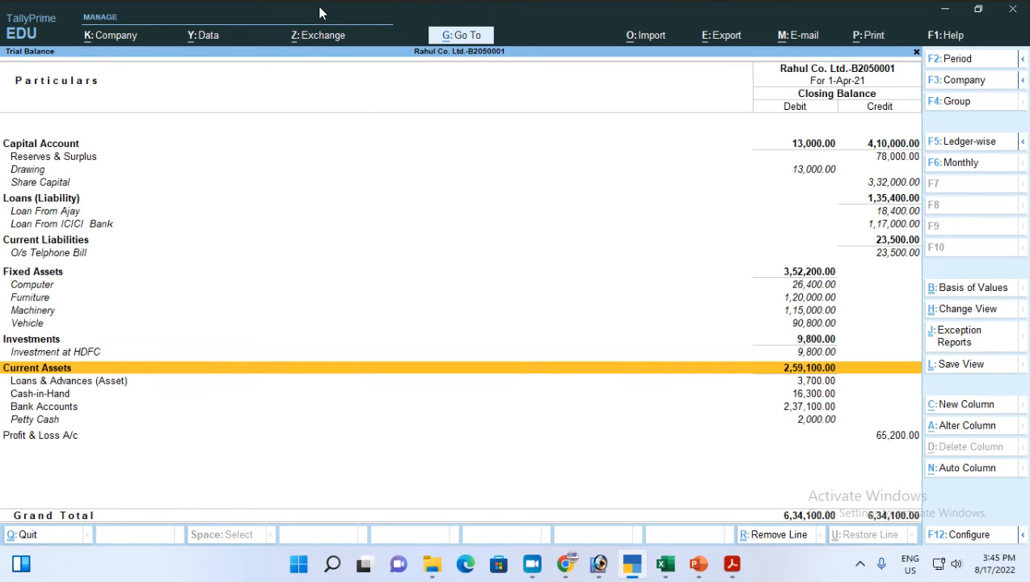
Step: Switch to the assignment PDF and examine the numbered tasks that follow the trial balance table
{"action": "key", "text": "alt+Tab"}
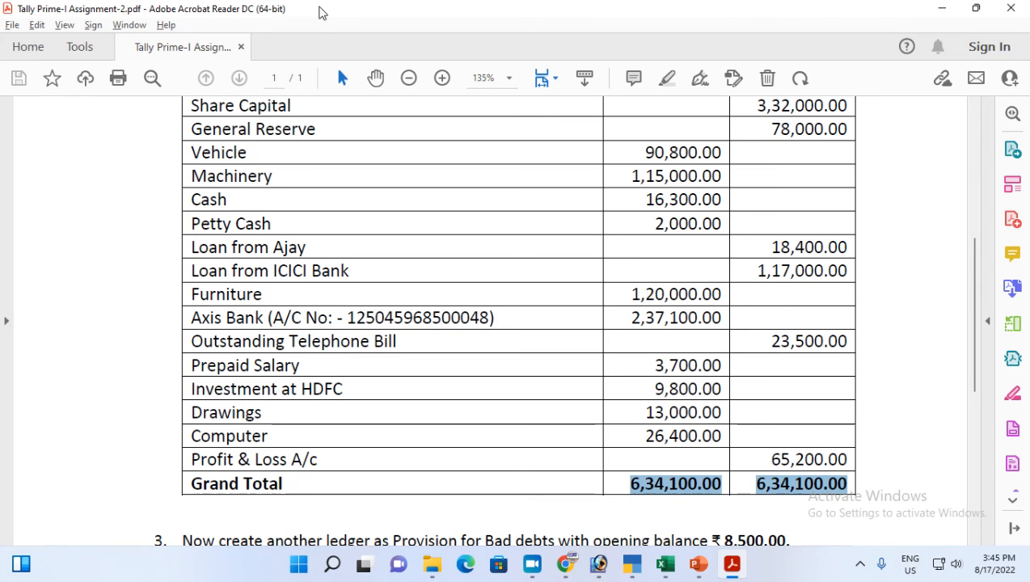
{"action": "key", "text": "Down"}
{"action": "key", "text": "Down"}
{"action": "key", "text": "Down"}
{"action": "key", "text": "Down"}
{"action": "key", "text": "Down"}
{"action": "key", "text": "Down"}
{"action": "key", "text": "Down"}
{"action": "key", "text": "Down"}
{"action": "key", "text": "Down"}
{"action": "key", "text": "Down"}
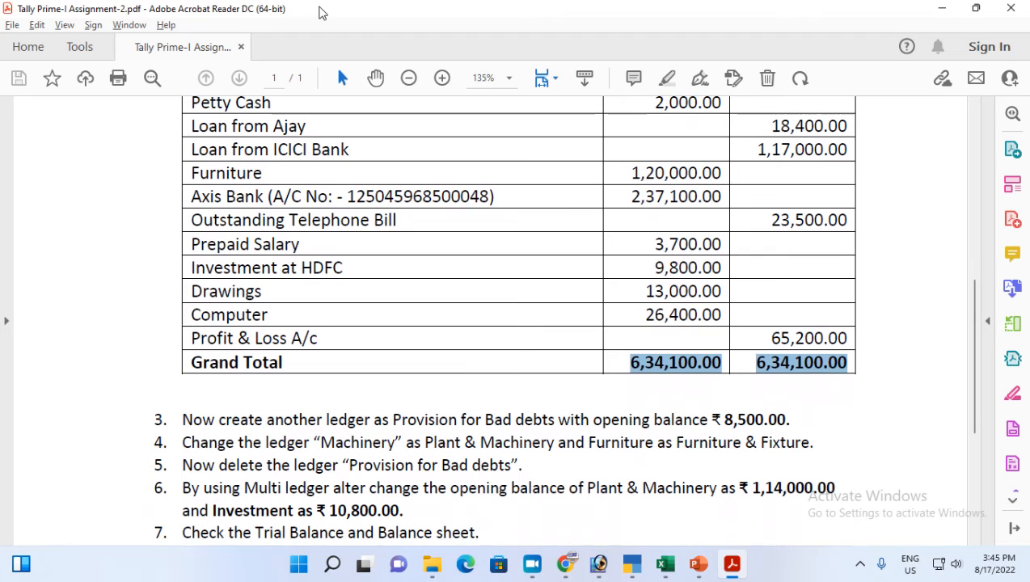
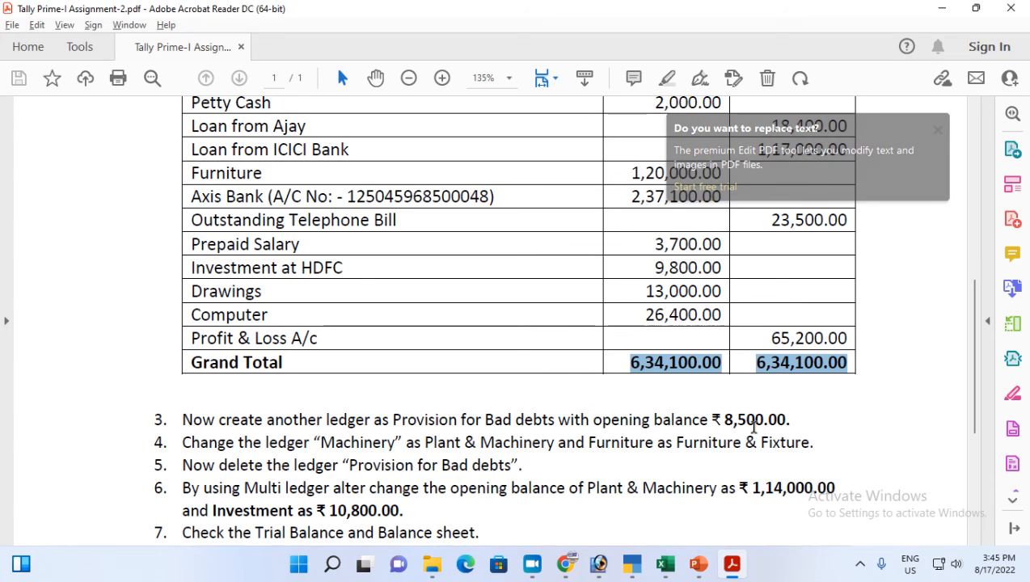
Step: Switch to TallyPrime, leave the Trial Balance and start a new ledger named Provision for Bad Debts
{"action": "key", "text": "alt+Tab"}
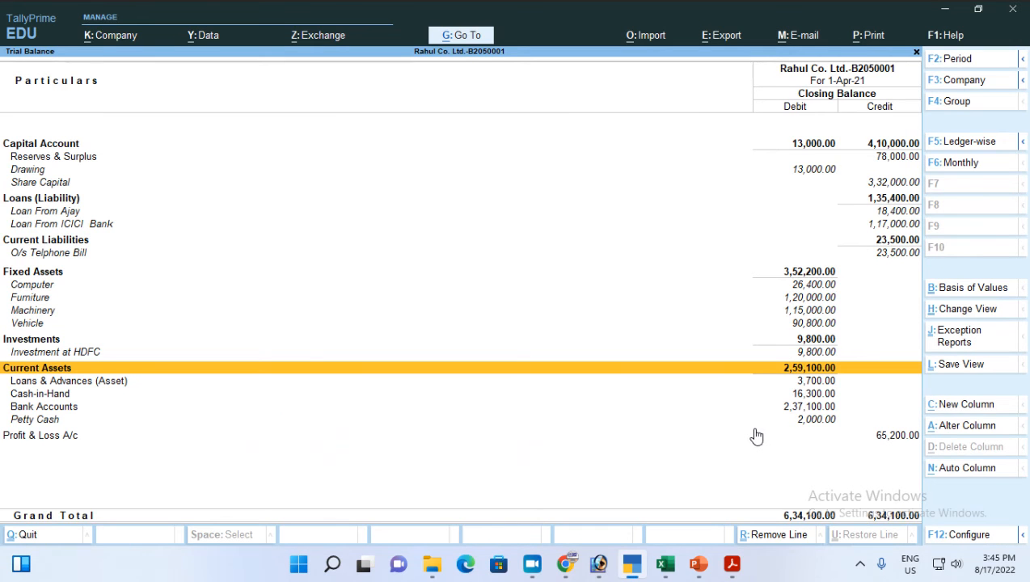
{"action": "key", "text": "Escape"}
{"action": "key", "text": "Escape"}
{"action": "key", "text": "Escape"}
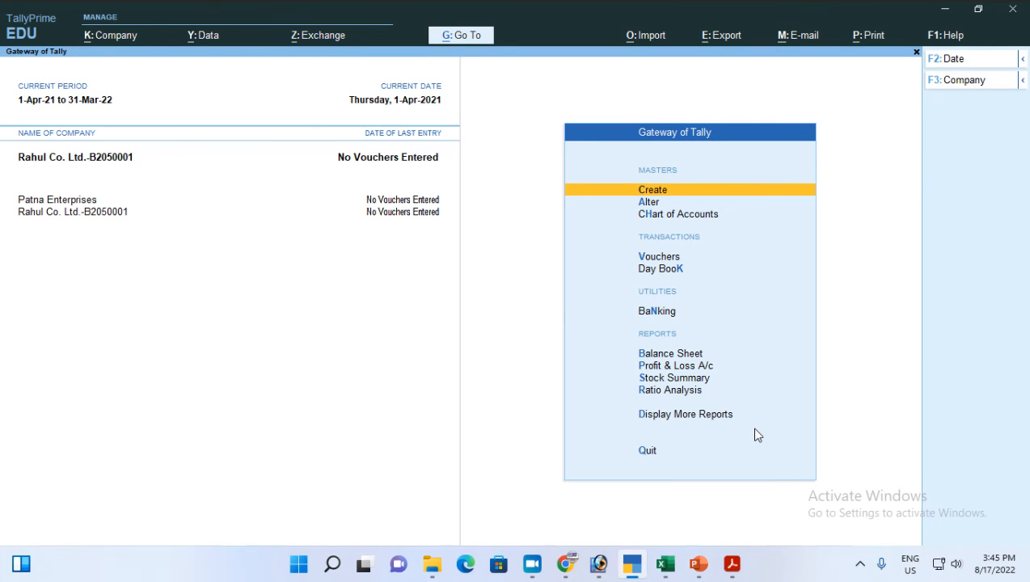
{"action": "key", "text": "Return"}
{"action": "key", "text": "Down"}
{"action": "key", "text": "Return"}
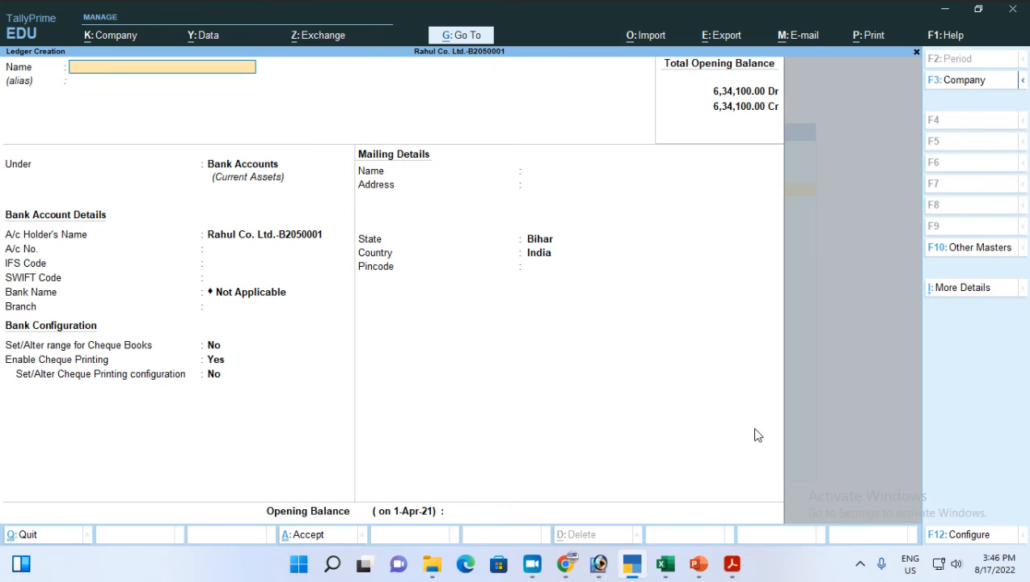
{"action": "type", "text": "Provision for Bad De"}
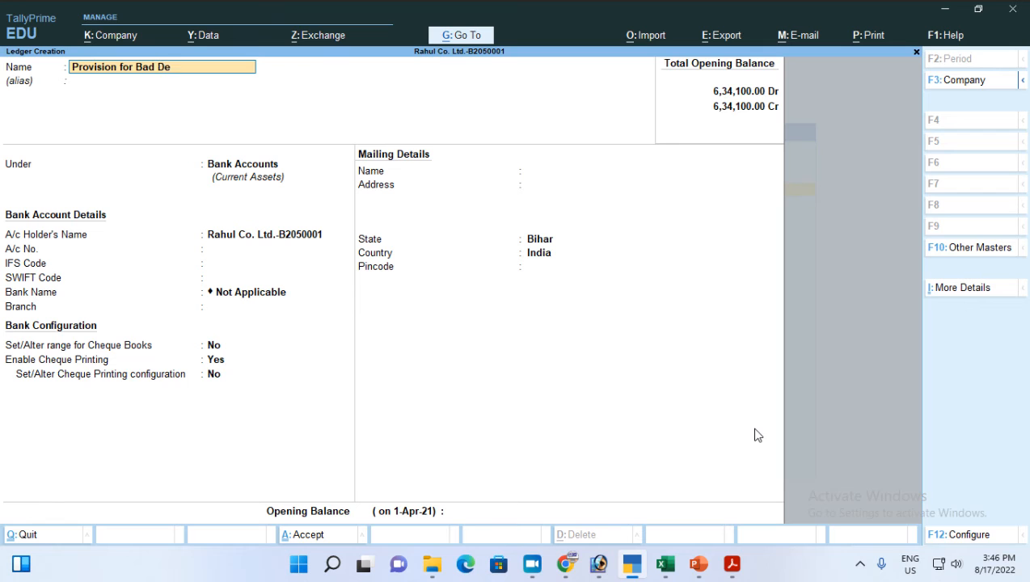
{"action": "type", "text": "bts"}
{"action": "key", "text": "Return"}
{"action": "key", "text": "Return"}
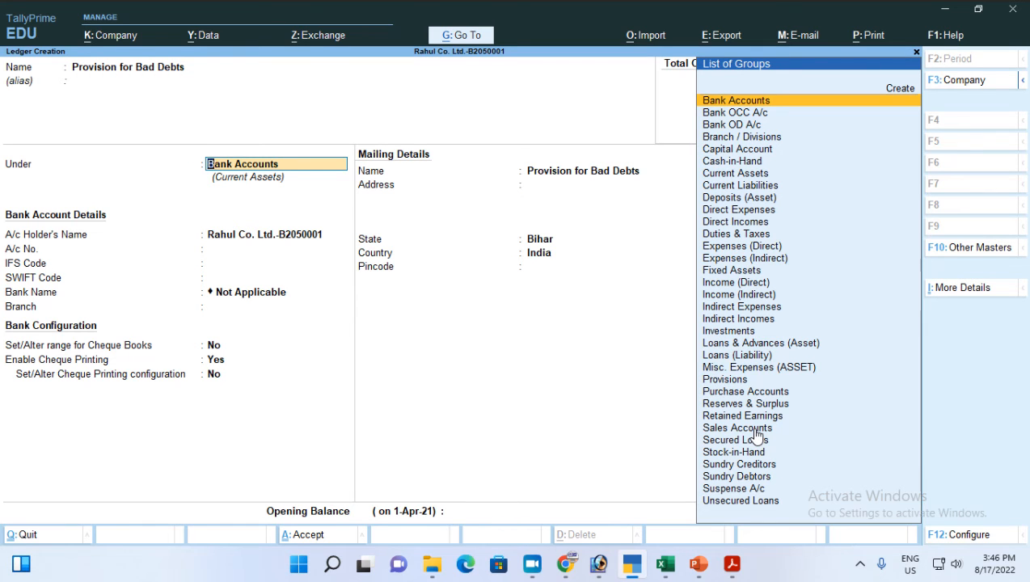
Step: Place the new ledger under Provisions, give it an opening balance of 8,500 Cr and save it
{"action": "type", "text": "Pro"}
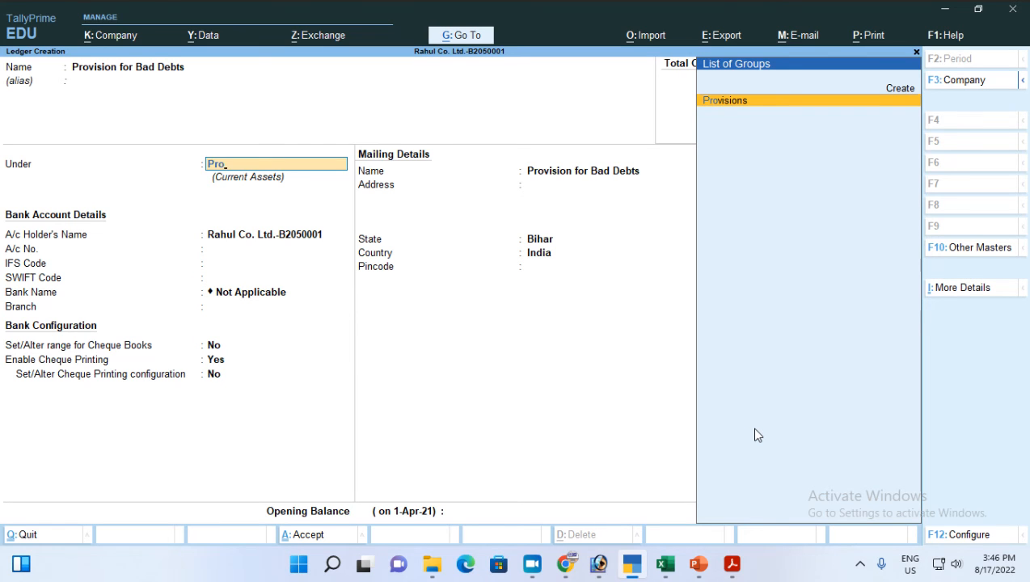
{"action": "key", "text": "Return"}
{"action": "key", "text": "Return"}
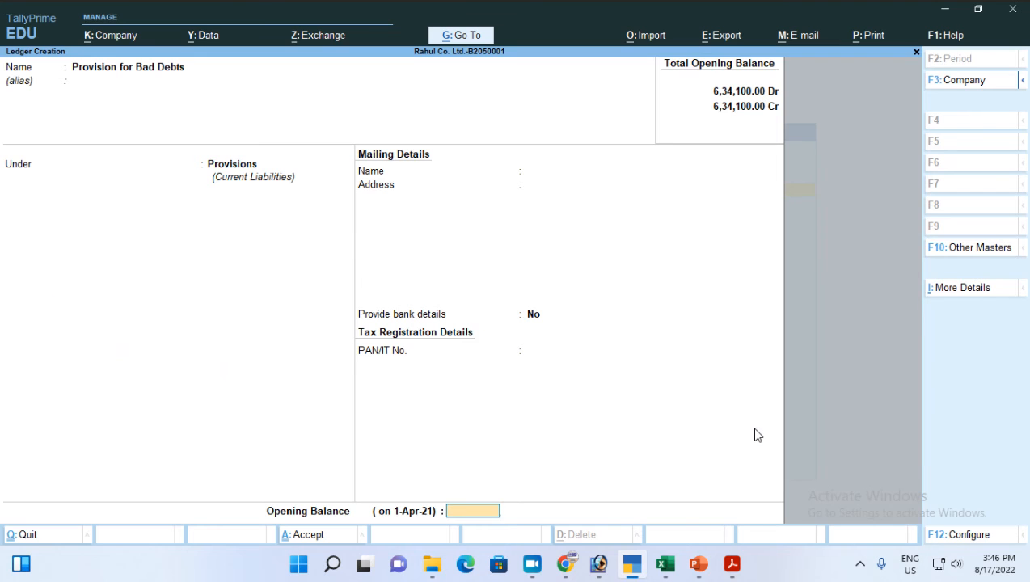
{"action": "key", "text": "alt+Tab"}
{"action": "key", "text": "alt+Tab"}
{"action": "type", "text": "8500"}
{"action": "key", "text": "Return"}
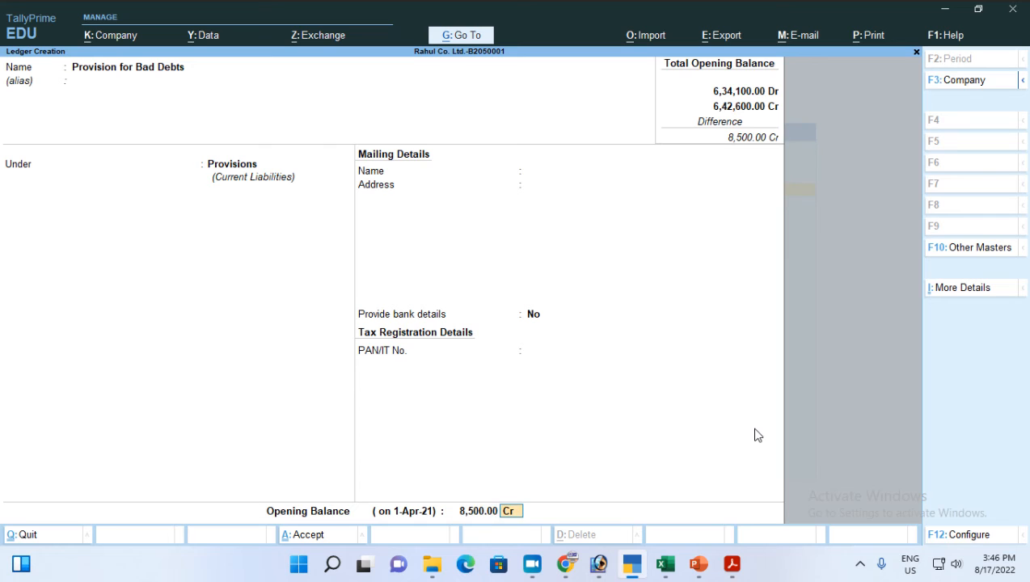
{"action": "key", "text": "Return"}
{"action": "key", "text": "Return"}
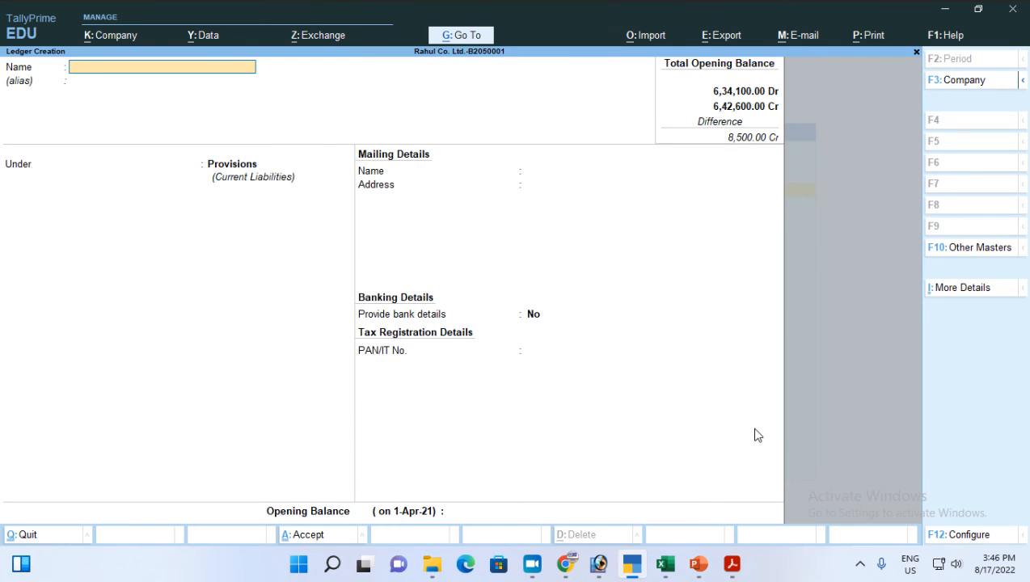
{"action": "key", "text": "Escape"}
{"action": "key", "text": "Escape"}
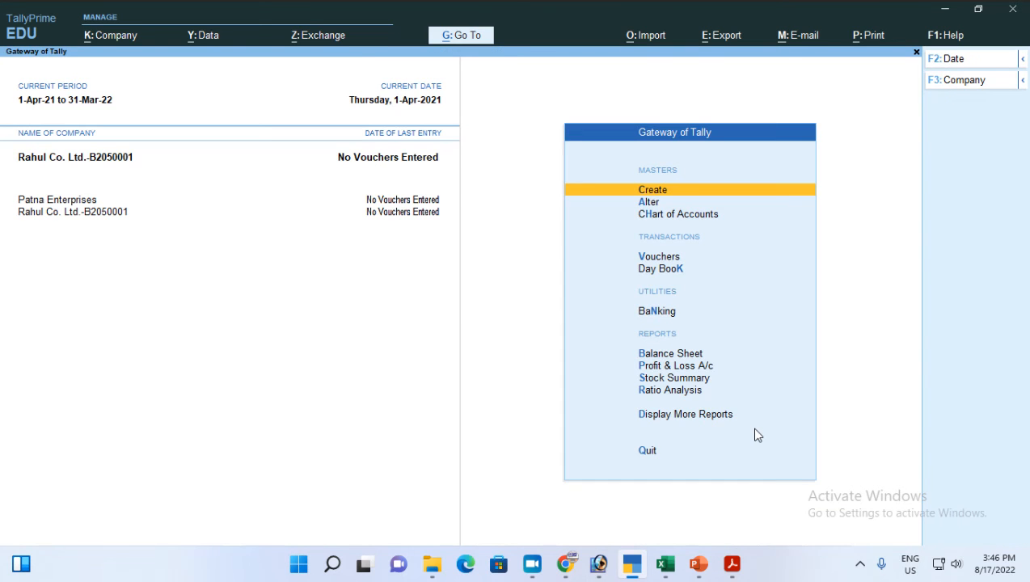
Step: Open the Trial Balance in detailed form, check the entries and grand total, and return to the Gateway of Tally
{"action": "key", "text": "d"}
{"action": "key", "text": "Return"}
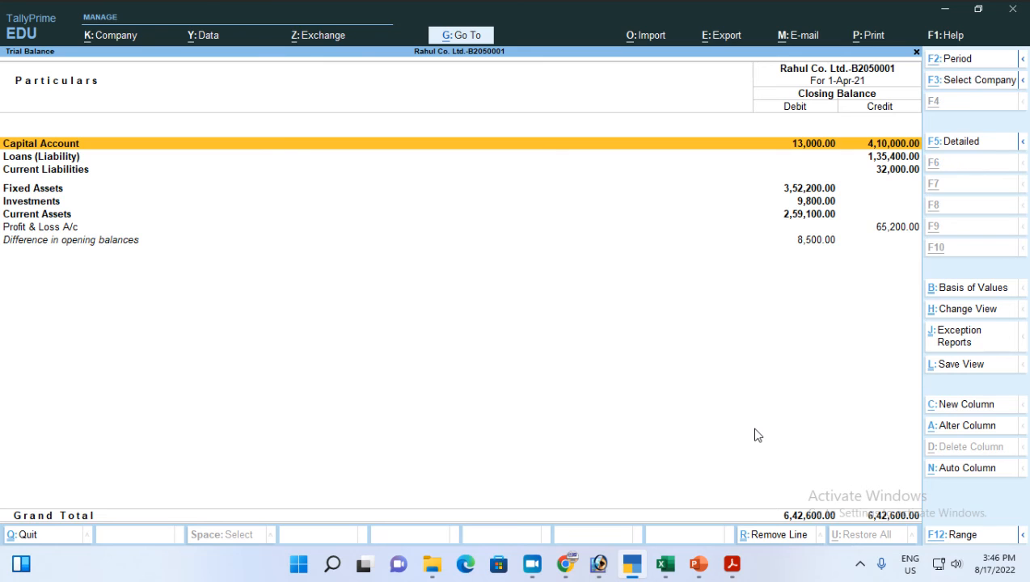
{"action": "key", "text": "alt+F5"}
{"action": "key", "text": "Down"}
{"action": "key", "text": "Down"}
{"action": "key", "text": "Down"}
{"action": "key", "text": "Down"}
{"action": "key", "text": "Down"}
{"action": "key", "text": "Down"}
{"action": "key", "text": "Down"}
{"action": "key", "text": "Down"}
{"action": "key", "text": "Down"}
{"action": "key", "text": "Down"}
{"action": "key", "text": "Down"}
{"action": "key", "text": "Down"}
{"action": "key", "text": "Down"}
{"action": "key", "text": "Down"}
{"action": "key", "text": "Down"}
{"action": "key", "text": "Down"}
{"action": "key", "text": "Down"}
{"action": "key", "text": "Down"}
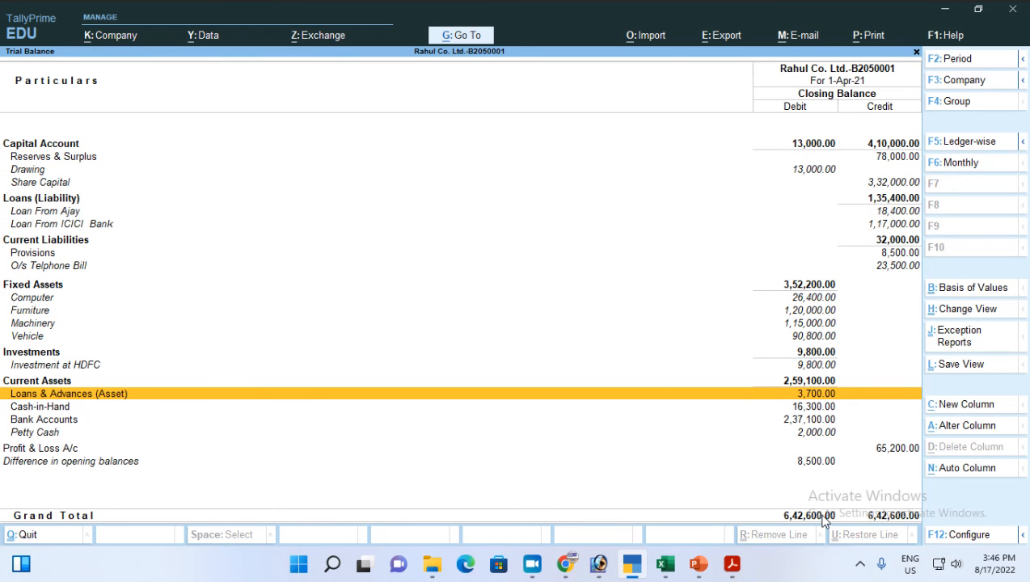
{"action": "key", "text": "Escape"}
{"action": "key", "text": "Escape"}
{"action": "key", "text": "Escape"}
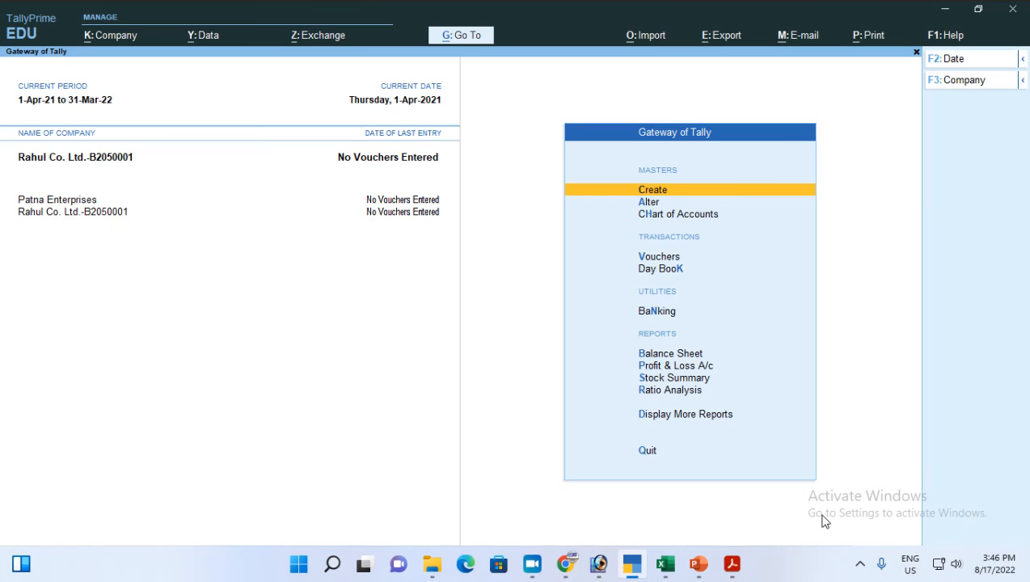
Step: Switch to the assignment PDF and examine task 4 on renaming the Machinery and Furniture ledgers
{"action": "key", "text": "alt+Tab"}
{"action": "scroll", "coordinate": [822, 521], "scroll_direction": "down", "scroll_amount": 1}
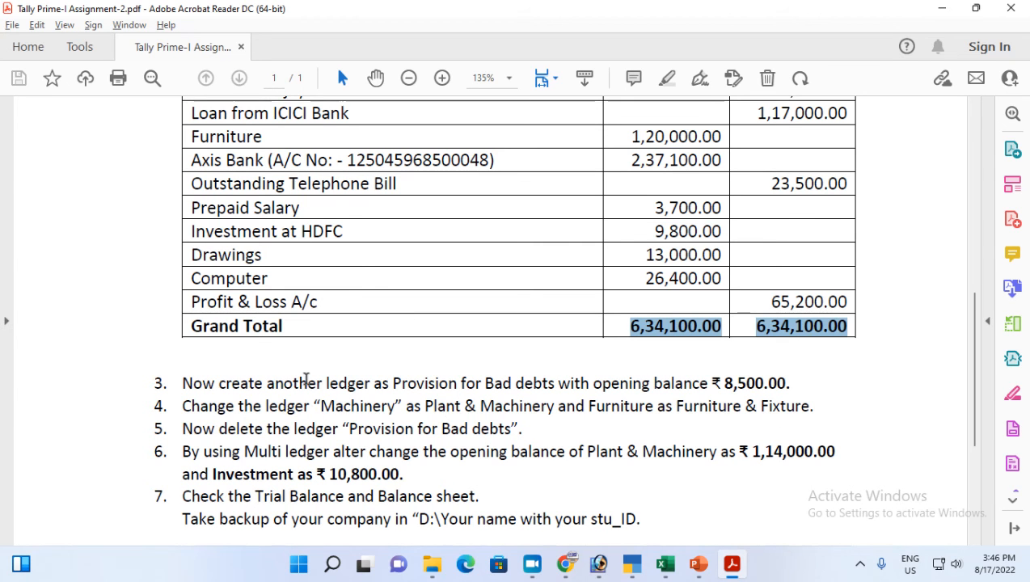
{"action": "scroll", "coordinate": [306, 380], "scroll_direction": "up", "scroll_amount": 3}
{"action": "left_click_drag", "start_coordinate": [192, 129], "coordinate": [275, 131]}
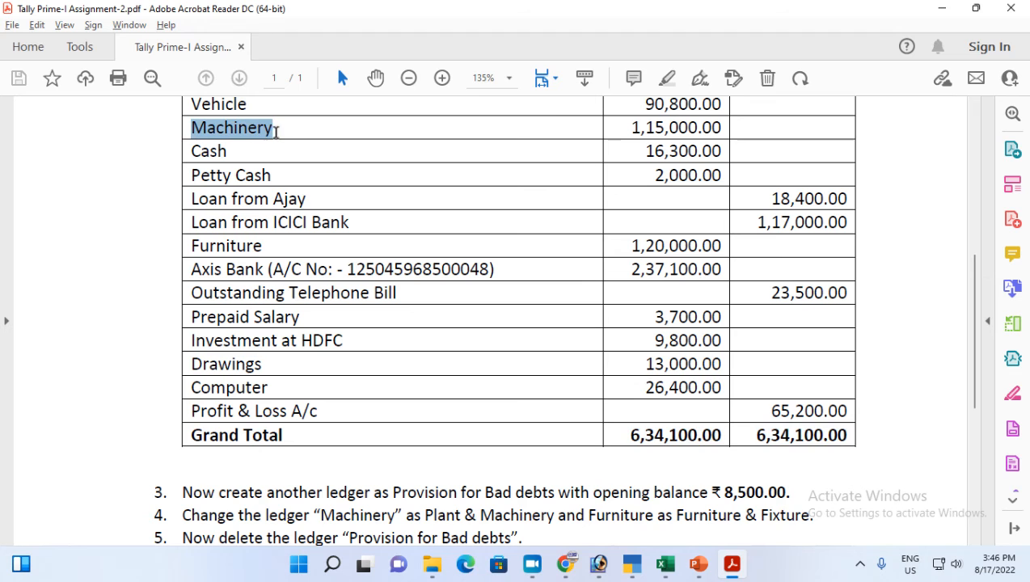
{"action": "left_click_drag", "start_coordinate": [421, 515], "coordinate": [554, 515]}
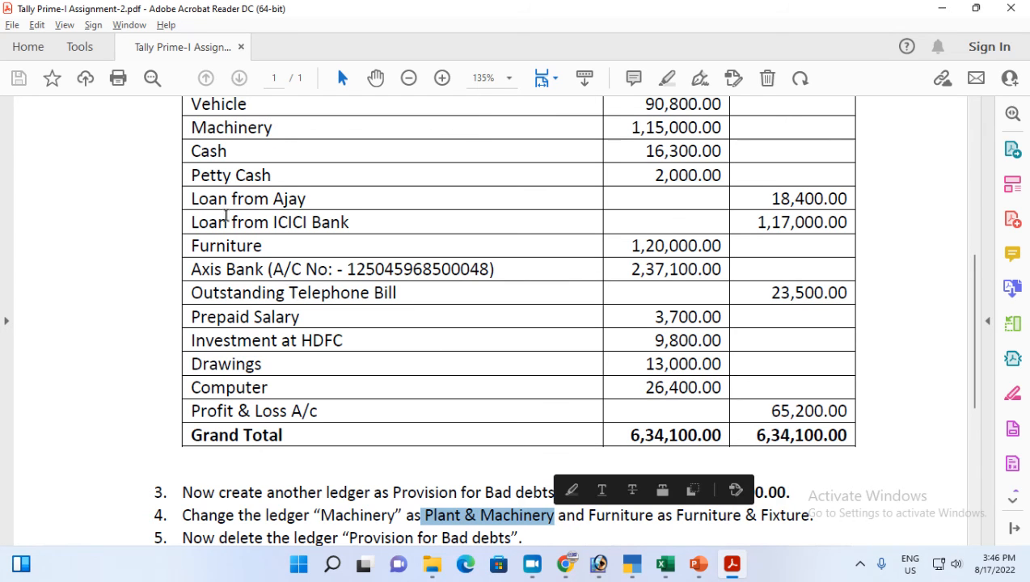
{"action": "left_click_drag", "start_coordinate": [199, 245], "coordinate": [256, 245]}
{"action": "left_click_drag", "start_coordinate": [589, 515], "coordinate": [794, 513]}
{"action": "left_click", "coordinate": [677, 512]}
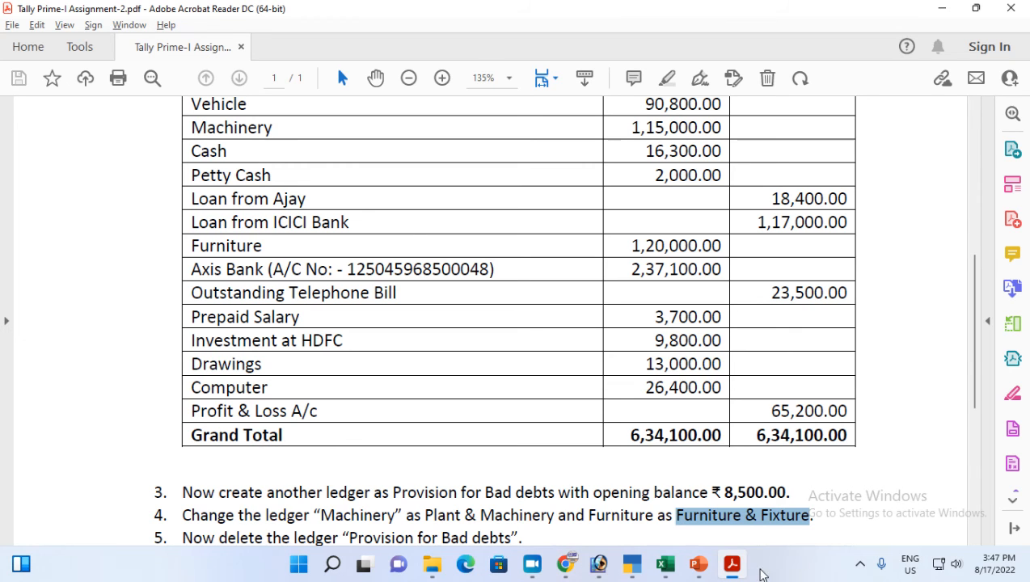
Step: Switch to TallyPrime and open Multi Alter from the Chart of Accounts for the ledgers in the Fixed Assets group
{"action": "left_click", "coordinate": [632, 563]}
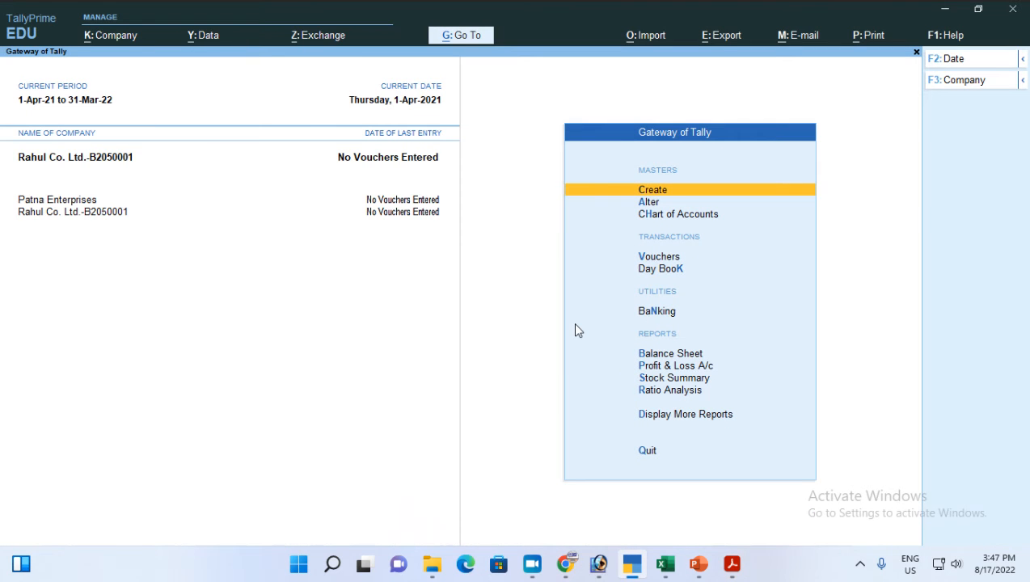
{"action": "key", "text": "Down"}
{"action": "key", "text": "Down"}
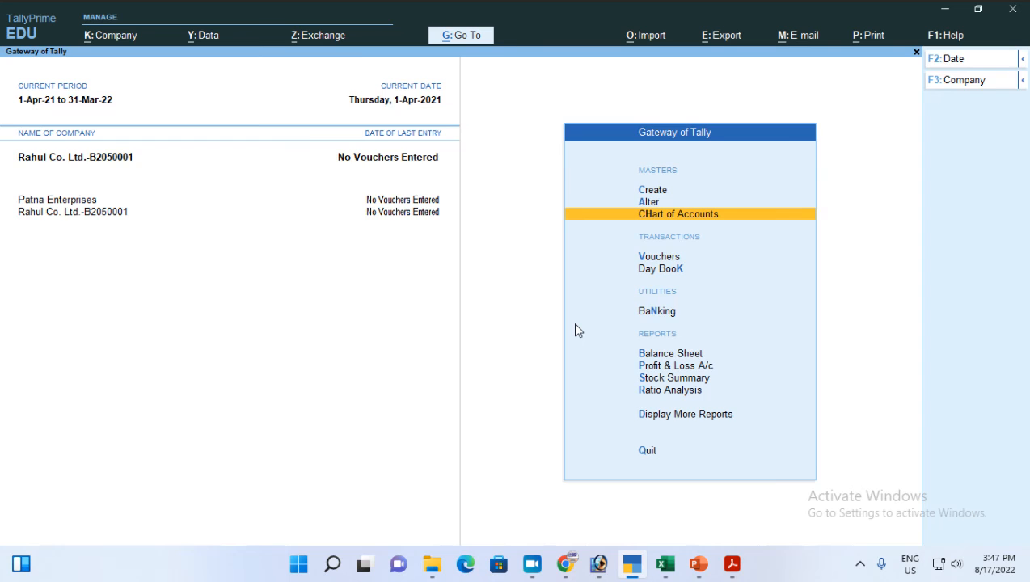
{"action": "key", "text": "Return"}
{"action": "key", "text": "Return"}
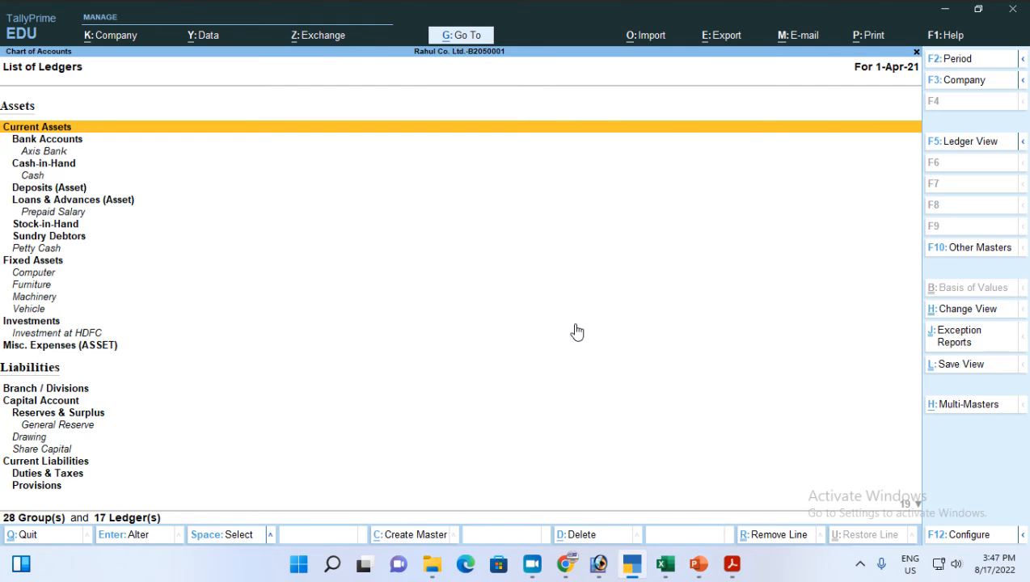
{"action": "key", "text": "alt+h"}
{"action": "key", "text": "Down"}
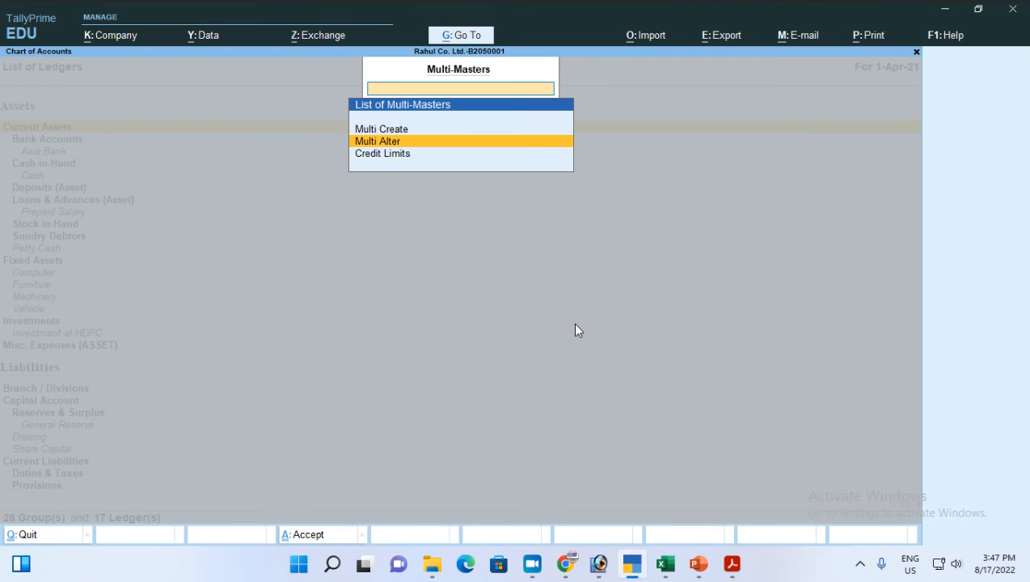
{"action": "key", "text": "Return"}
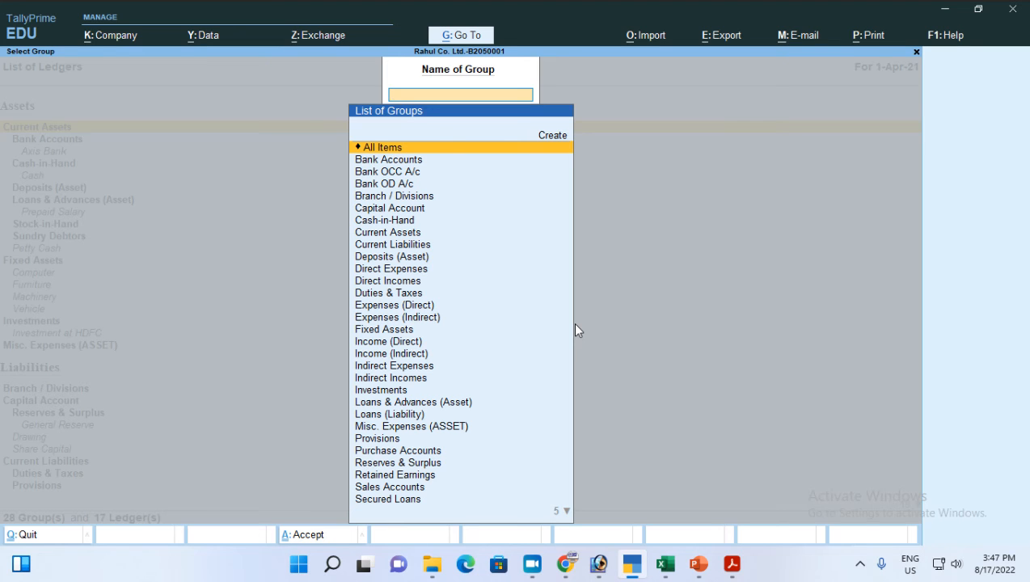
{"action": "type", "text": "F"}
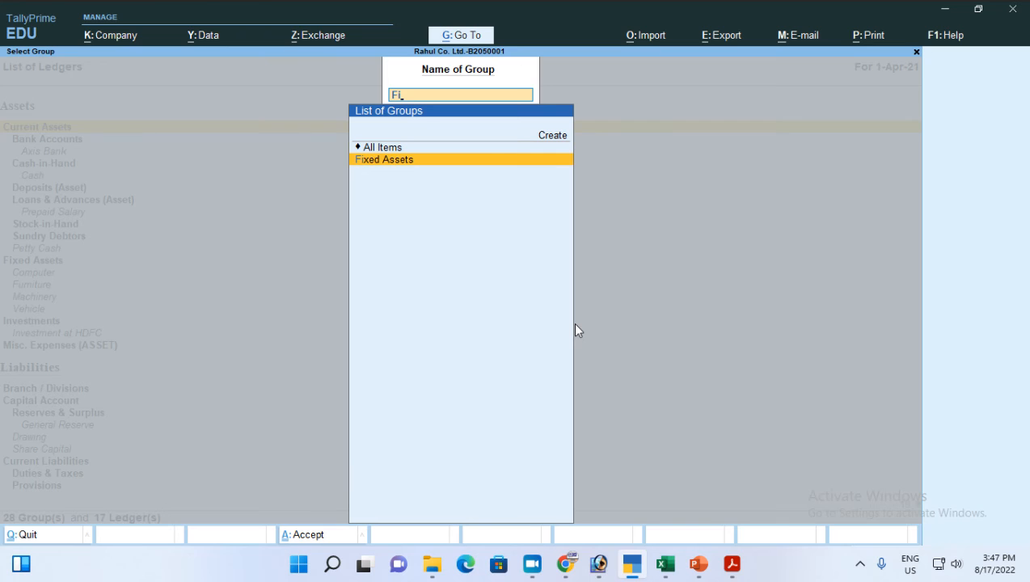
{"action": "type", "text": "i"}
{"action": "key", "text": "Return"}
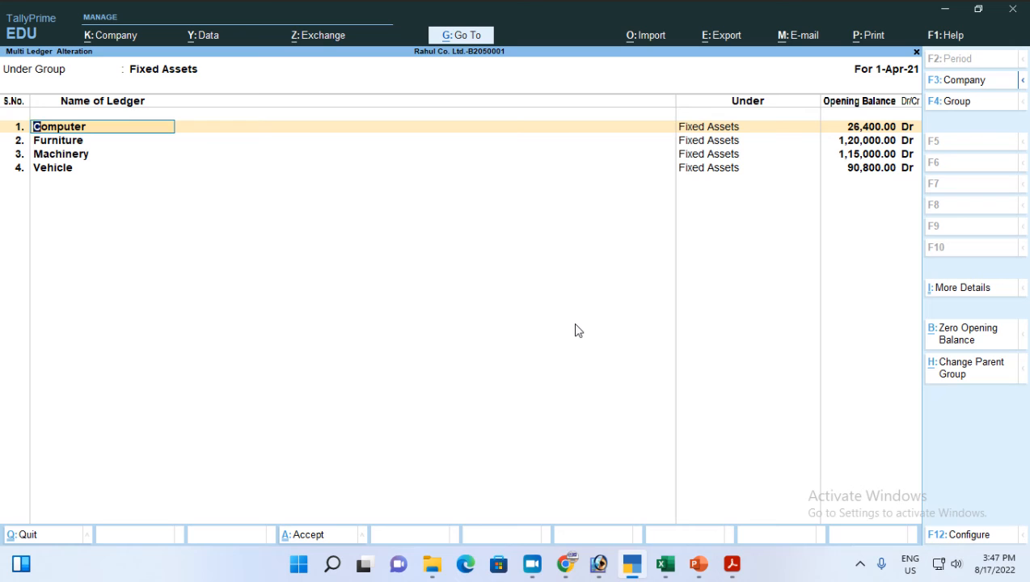
Step: Rename the Furniture ledger as Furniture & Fixture, keeping its group and opening balance
{"action": "key", "text": "Down"}
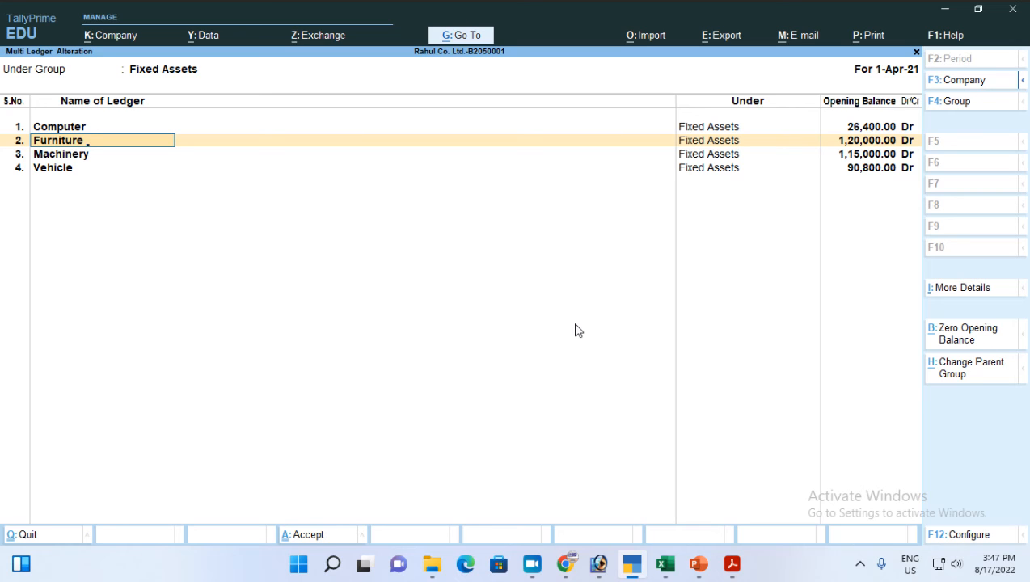
{"action": "type", "text": "& Fixture"}
{"action": "key", "text": "Return"}
{"action": "key", "text": "Return"}
{"action": "key", "text": "Return"}
{"action": "key", "text": "Return"}
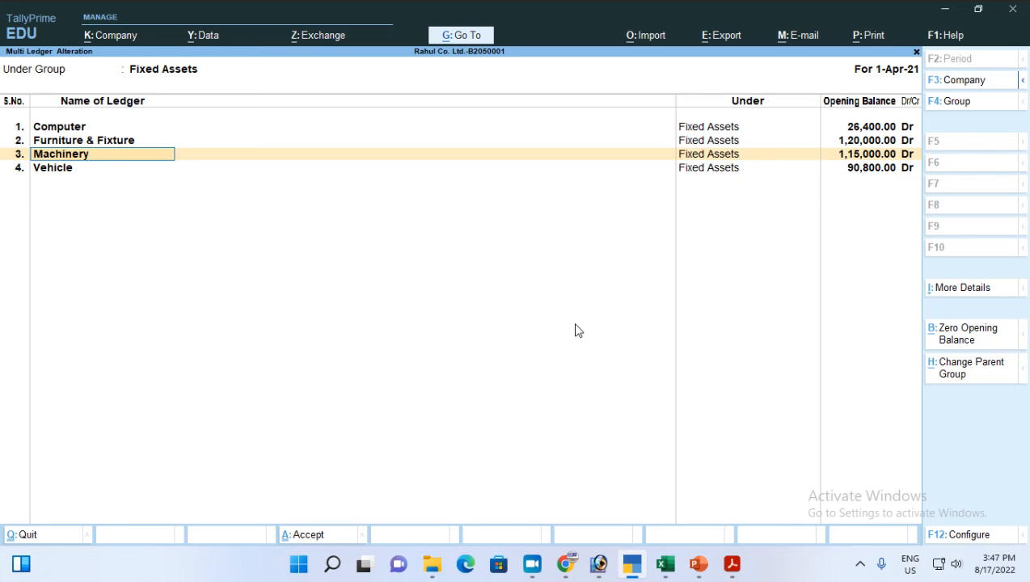
Step: Rename the Machinery ledger as Plant & Machinery, save the multi-ledger alteration and return to the Gateway of Tally
{"action": "type", "text": "Plant &"}
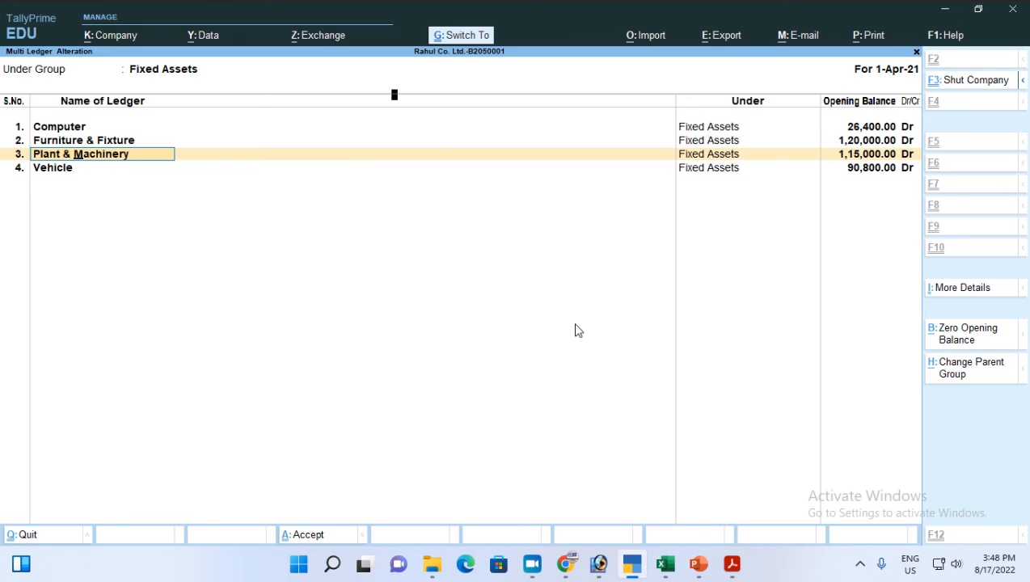
{"action": "key", "text": "ctrl+a"}
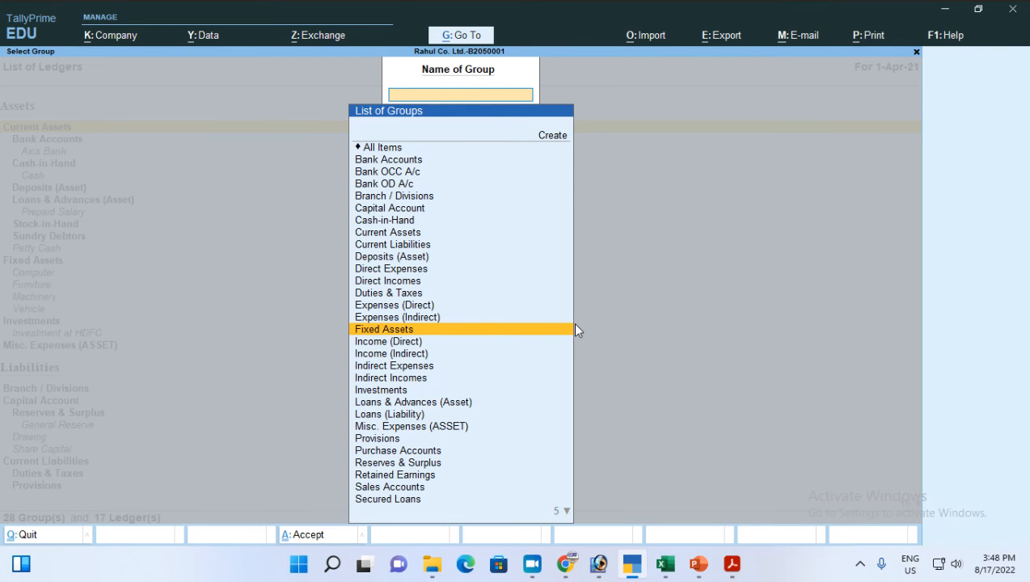
{"action": "key", "text": "Escape"}
{"action": "key", "text": "Escape"}
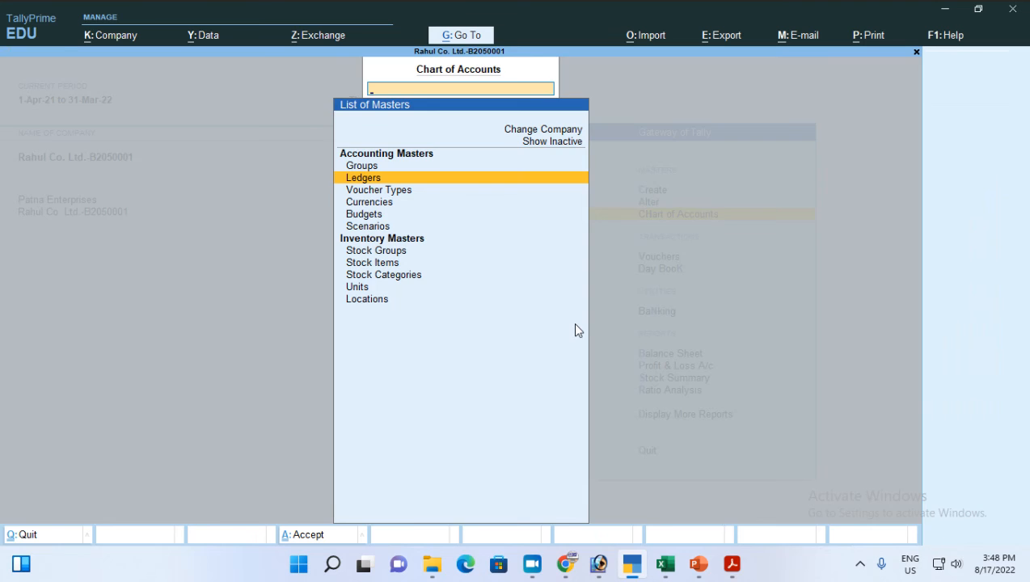
{"action": "key", "text": "Escape"}
Step: Open the Trial Balance in detailed form and check the ledger names under Fixed Assets
{"action": "key", "text": "d"}
{"action": "key", "text": "t"}
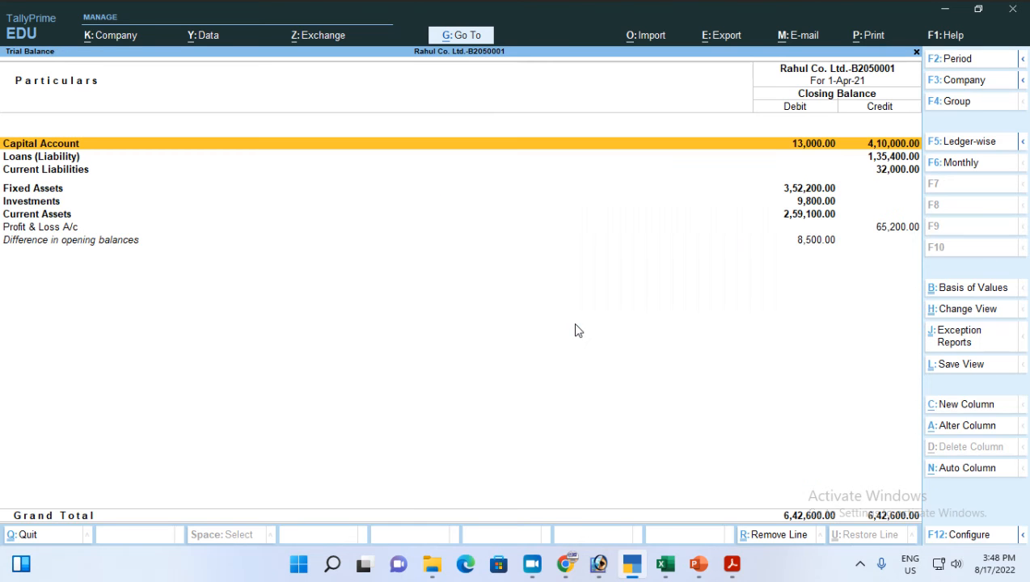
{"action": "key", "text": "alt+F5"}
{"action": "key", "text": "Down"}
{"action": "key", "text": "Down"}
{"action": "key", "text": "Down"}
{"action": "key", "text": "Down"}
{"action": "key", "text": "Down"}
{"action": "key", "text": "Down"}
{"action": "key", "text": "Down"}
{"action": "key", "text": "Down"}
{"action": "key", "text": "Down"}
{"action": "key", "text": "Down"}
{"action": "key", "text": "Down"}
{"action": "key", "text": "Down"}
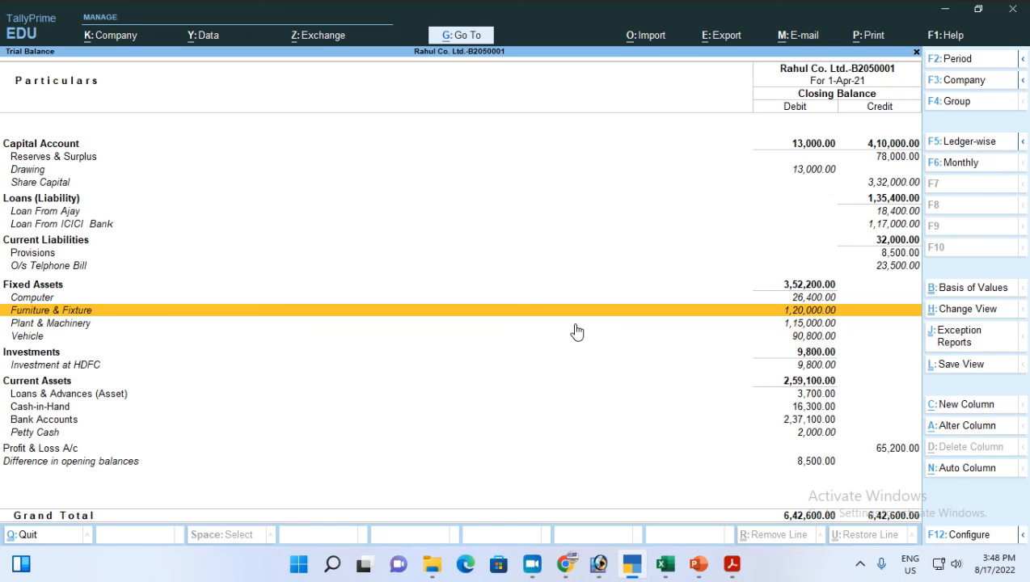
{"action": "key", "text": "Down"}
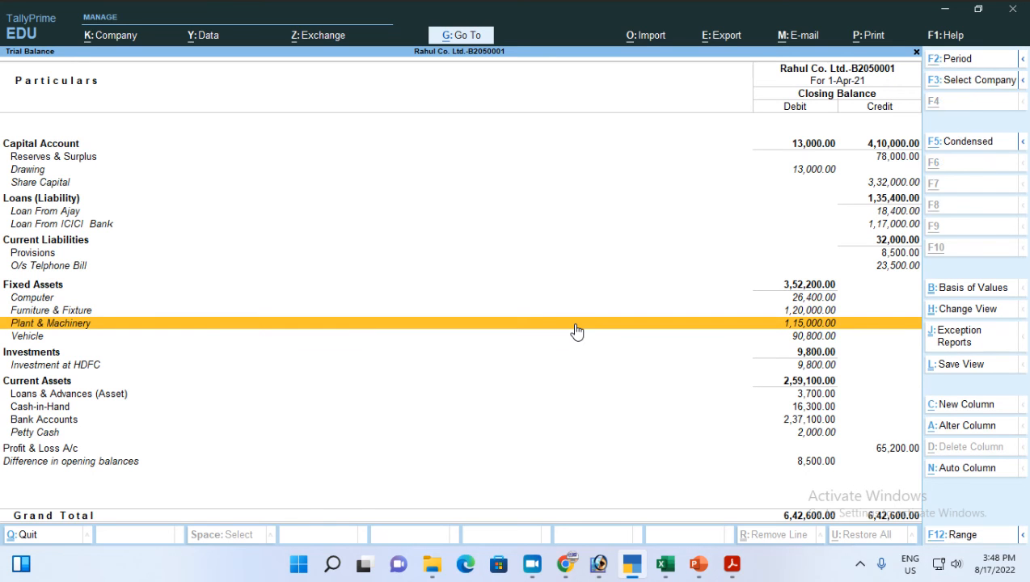
Step: Read task 5 in the assignment PDF about the Provision for Bad debts ledger and return to TallyPrime
{"action": "key", "text": "alt+Tab"}
{"action": "scroll", "coordinate": [574, 327], "scroll_direction": "down", "scroll_amount": 3}
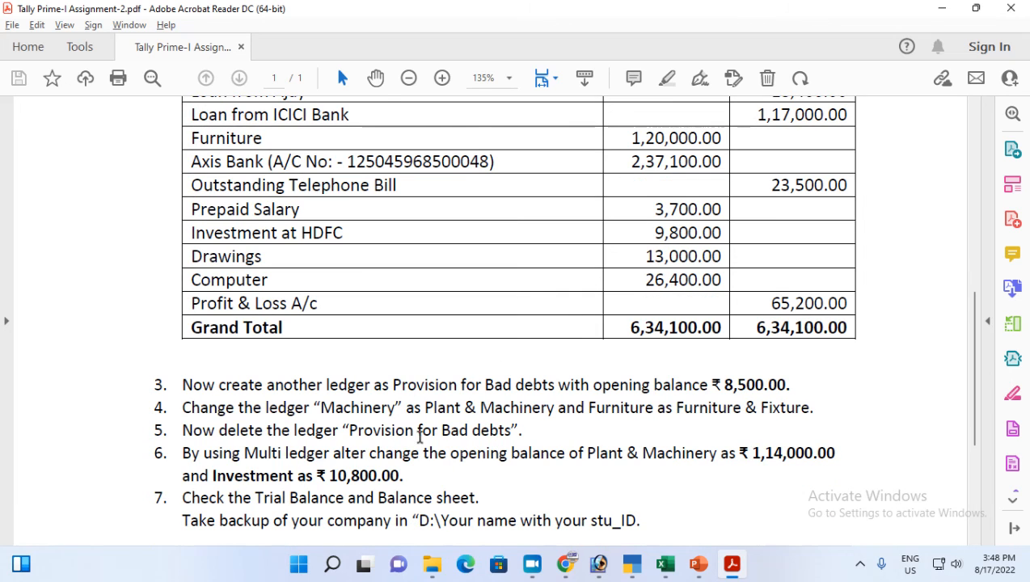
{"action": "left_click_drag", "start_coordinate": [525, 434], "coordinate": [183, 433]}
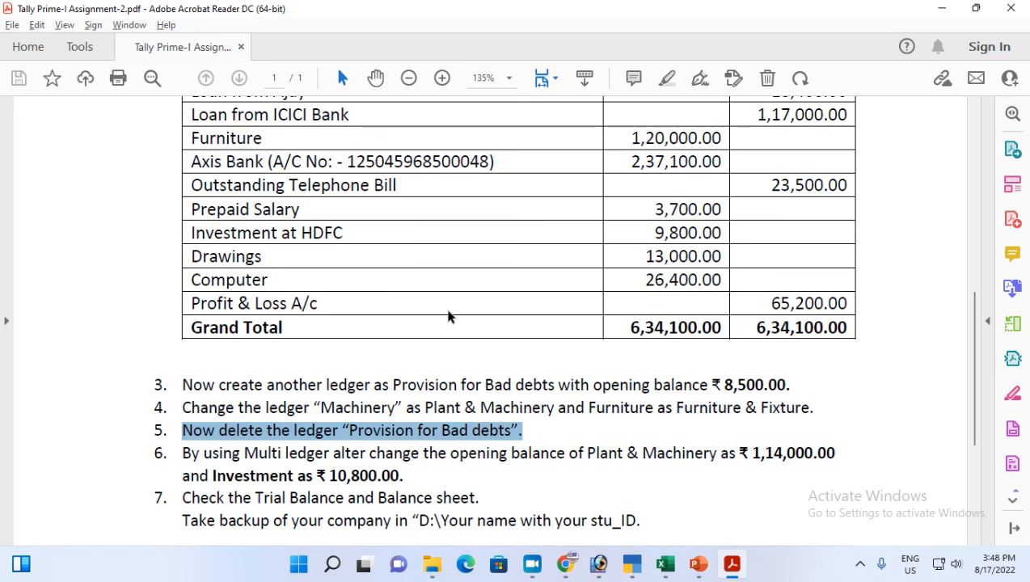
{"action": "key", "text": "alt+Tab"}
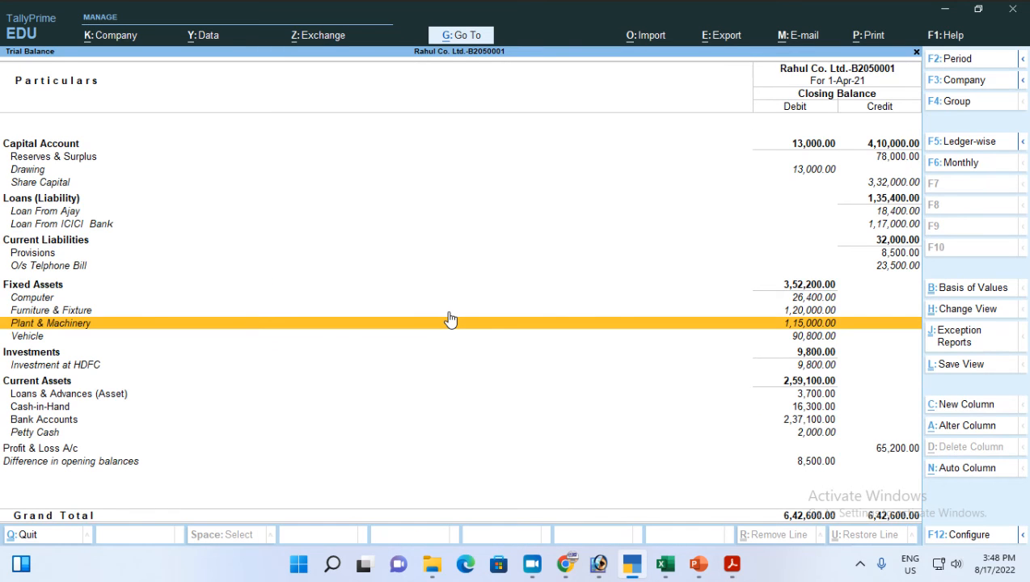
Step: Leave the Trial Balance and delete the Provision for Bad Debts ledger through ledger alteration, confirming the deletion
{"action": "key", "text": "Escape"}
{"action": "key", "text": "Escape"}
{"action": "key", "text": "Escape"}
{"action": "key", "text": "Down"}
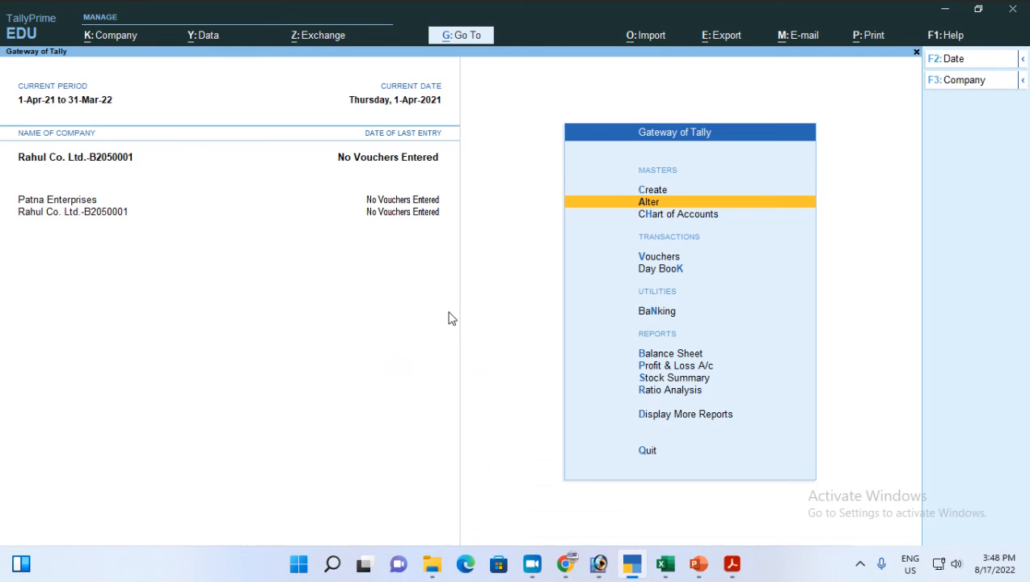
{"action": "key", "text": "Return"}
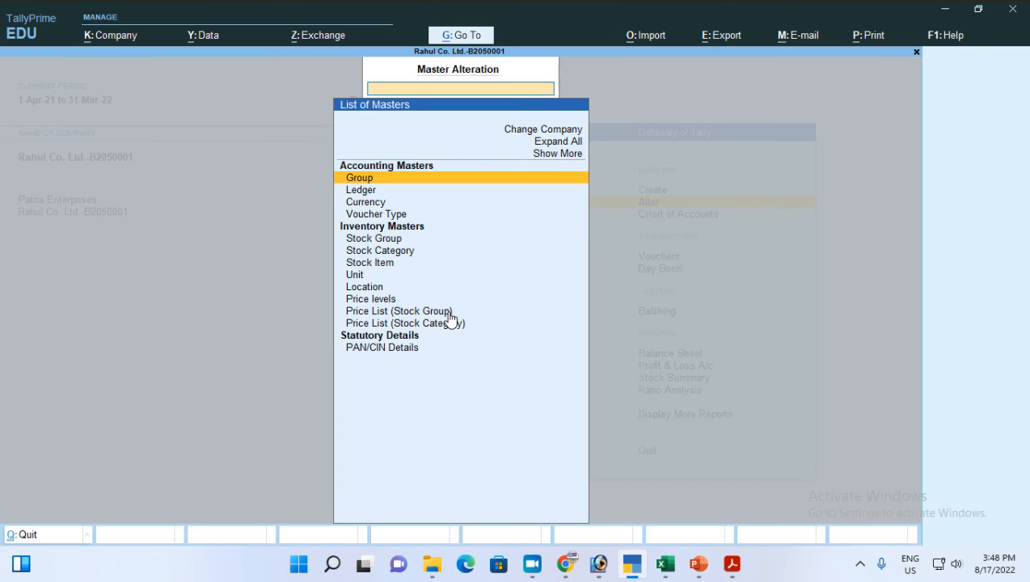
{"action": "key", "text": "Down"}
{"action": "key", "text": "Return"}
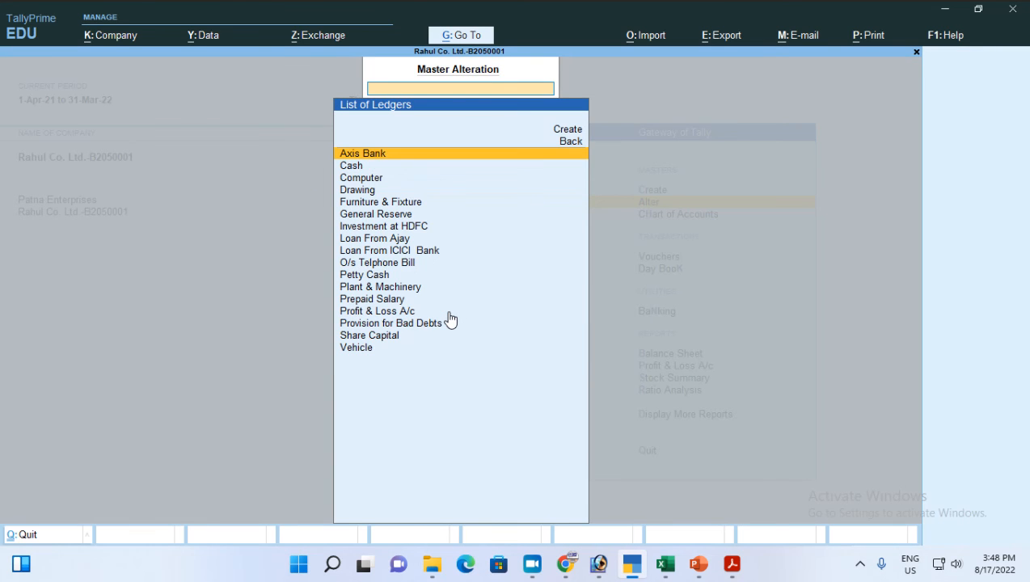
{"action": "key", "text": "Down"}
{"action": "key", "text": "Down"}
{"action": "key", "text": "Down"}
{"action": "key", "text": "Down"}
{"action": "key", "text": "Down"}
{"action": "key", "text": "Down"}
{"action": "key", "text": "Down"}
{"action": "key", "text": "Down"}
{"action": "key", "text": "Down"}
{"action": "key", "text": "Down"}
{"action": "key", "text": "Down"}
{"action": "key", "text": "Down"}
{"action": "key", "text": "Down"}
{"action": "key", "text": "Down"}
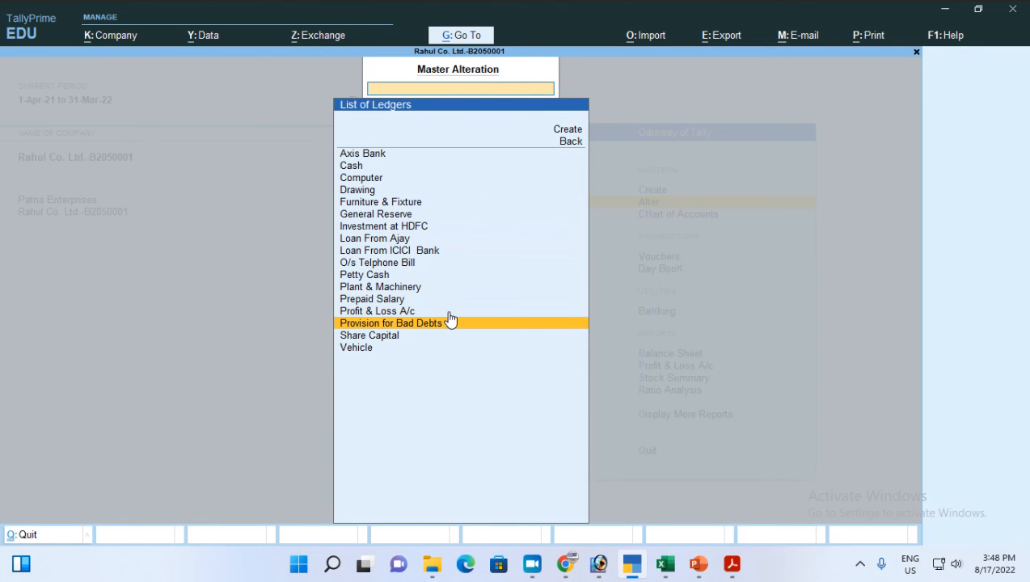
{"action": "key", "text": "Return"}
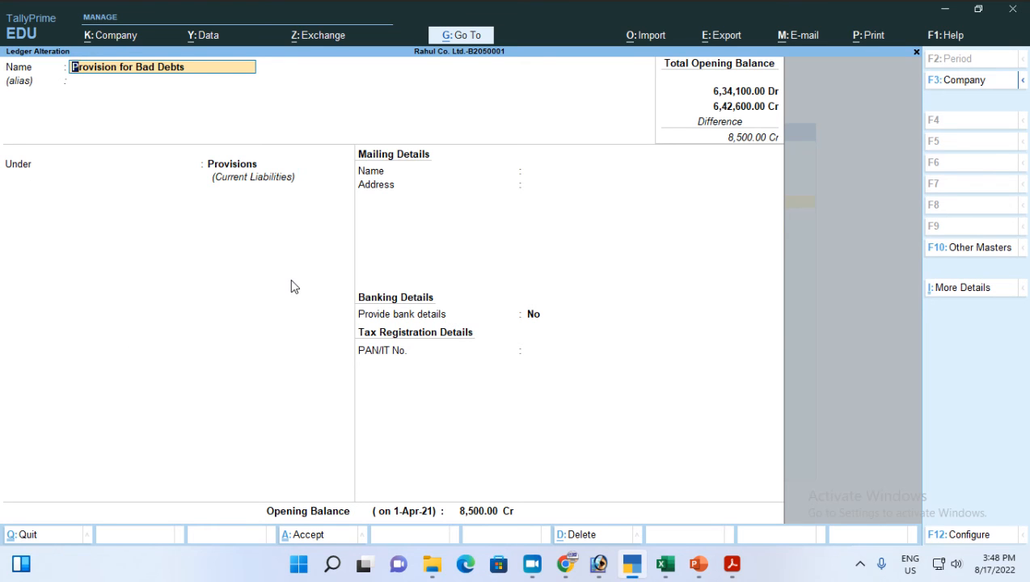
{"action": "key", "text": "alt"}
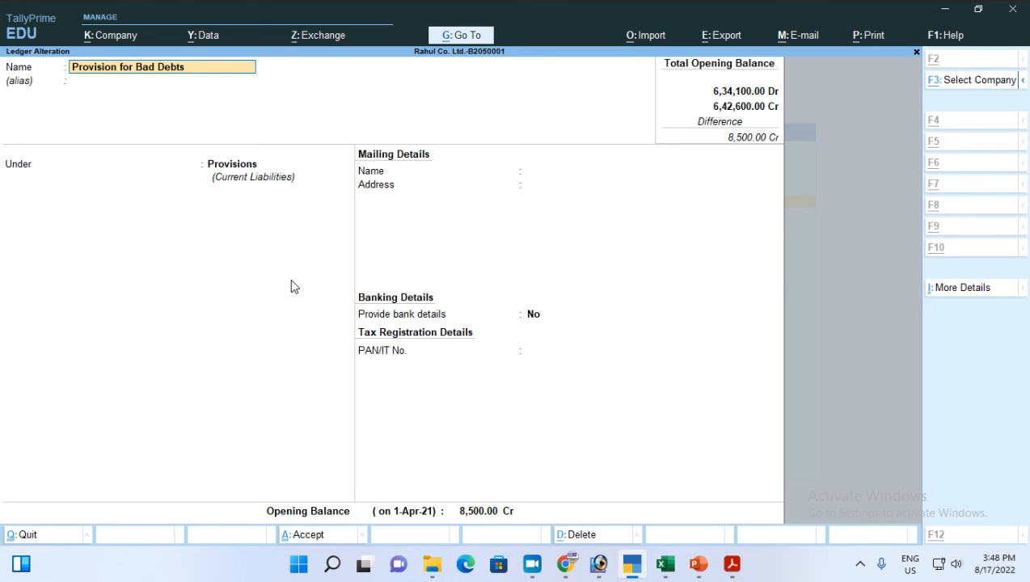
{"action": "key", "text": "alt+d"}
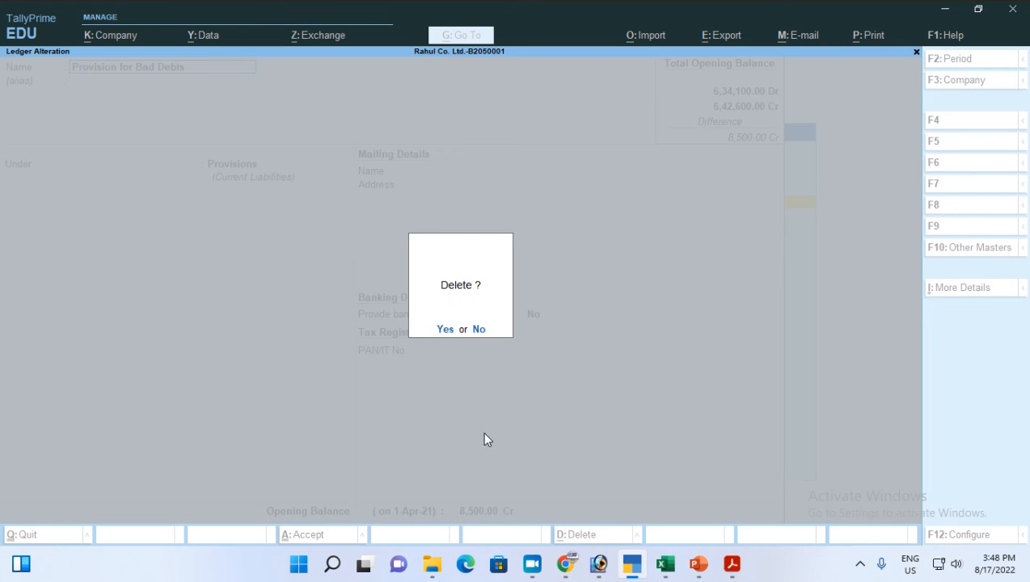
{"action": "key", "text": "y"}
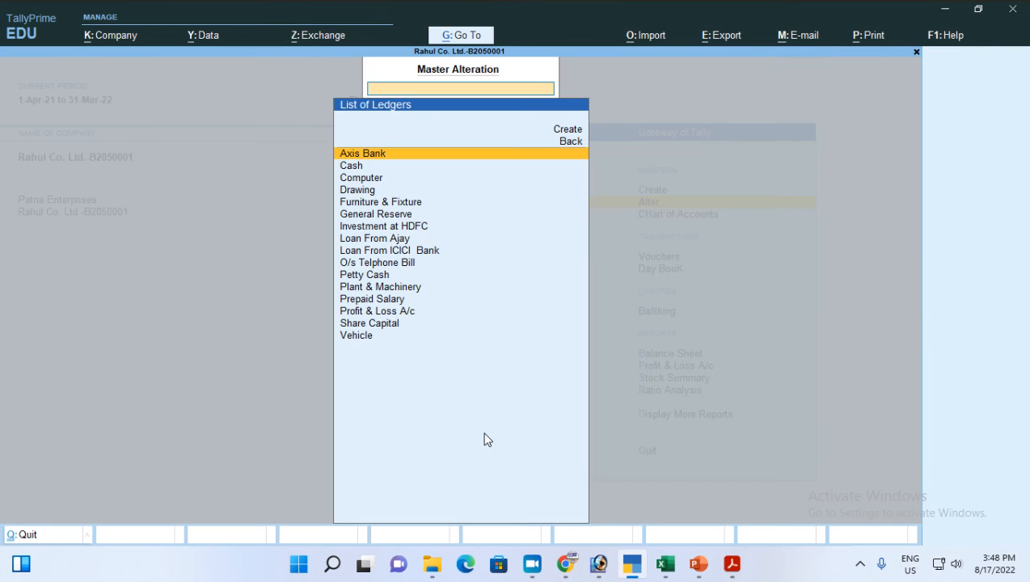
Step: Look through the list of ledgers to check that Provision for Bad Debts is gone, and return to the Gateway of Tally
{"action": "key", "text": "Down"}
{"action": "key", "text": "Down"}
{"action": "key", "text": "Down"}
{"action": "key", "text": "Down"}
{"action": "key", "text": "Down"}
{"action": "key", "text": "Down"}
{"action": "key", "text": "Down"}
{"action": "key", "text": "Down"}
{"action": "key", "text": "Down"}
{"action": "key", "text": "Down"}
{"action": "key", "text": "Down"}
{"action": "key", "text": "Down"}
{"action": "key", "text": "Down"}
{"action": "key", "text": "Down"}
{"action": "key", "text": "Down"}
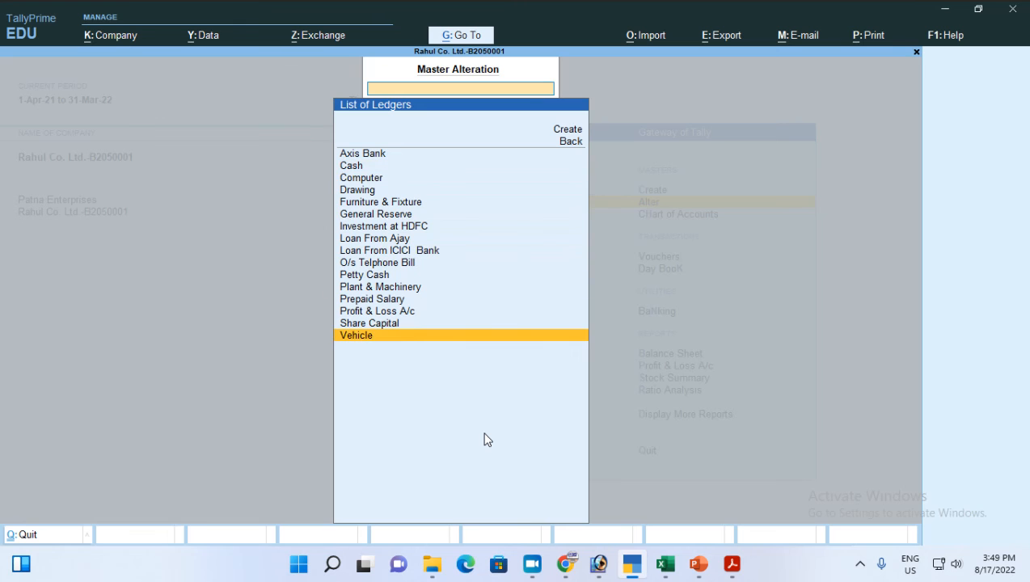
{"action": "key", "text": "Escape"}
{"action": "key", "text": "Escape"}
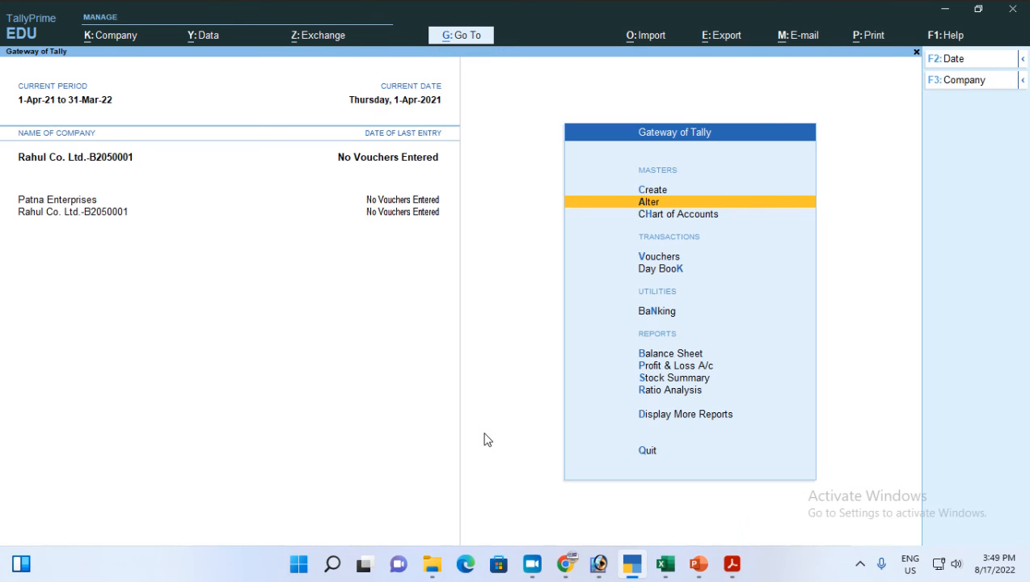
Step: Open the Trial Balance in detailed form, compare the debit and credit grand totals, and close it
{"action": "key", "text": "d"}
{"action": "key", "text": "Return"}
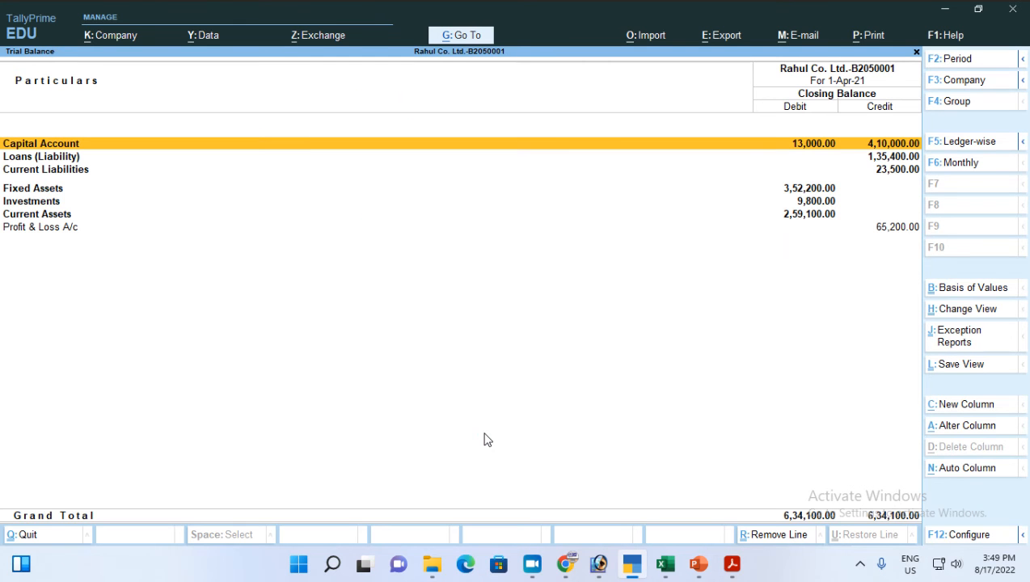
{"action": "key", "text": "alt+F5"}
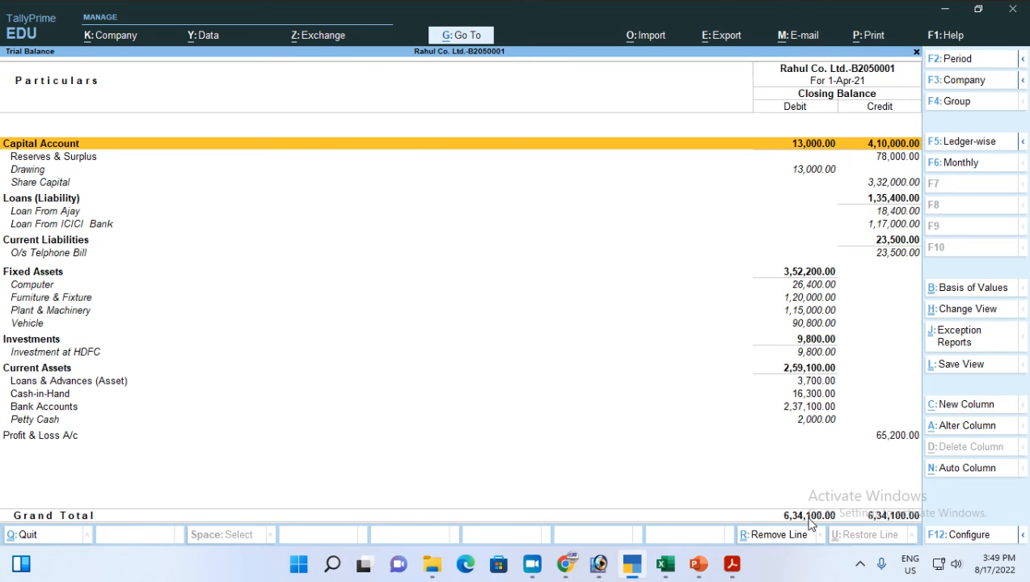
{"action": "key", "text": "Escape"}
Step: Read task 6 in the assignment PDF, compare the Machinery and Investment at HDFC balances with the table, and return to TallyPrime
{"action": "key", "text": "alt+Tab"}
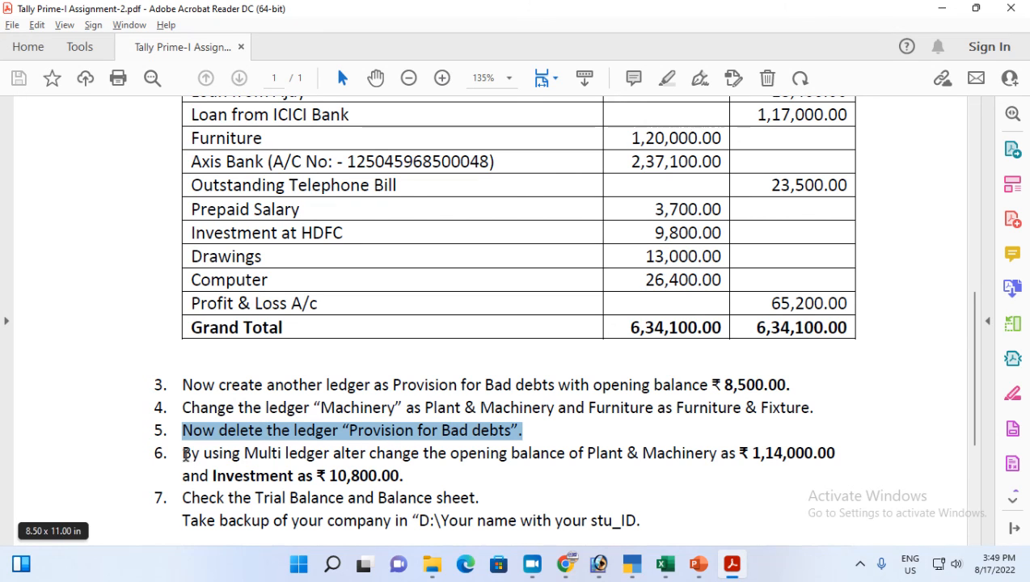
{"action": "left_click", "coordinate": [184, 454]}
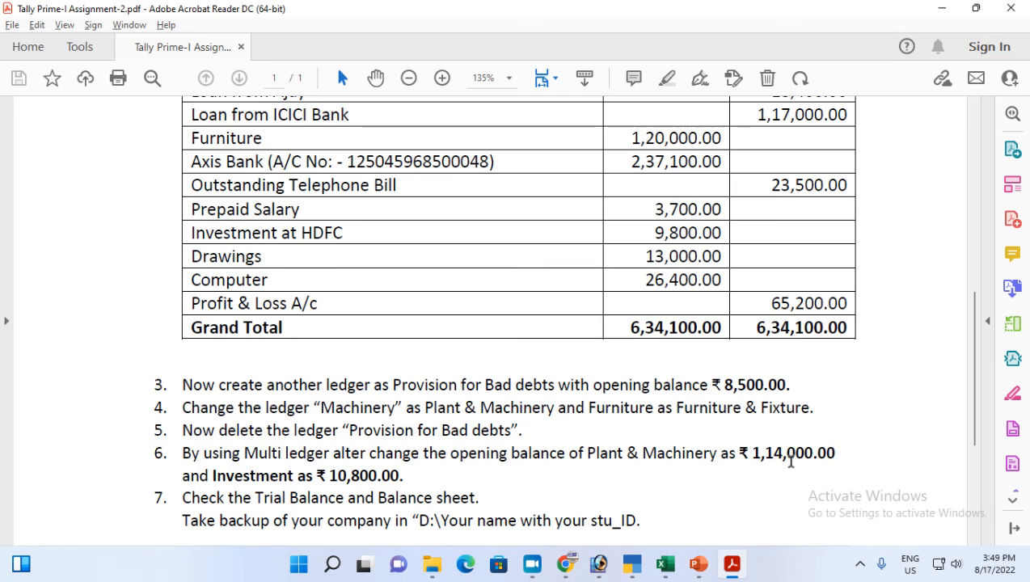
{"action": "scroll", "coordinate": [518, 463], "scroll_direction": "up", "scroll_amount": 1}
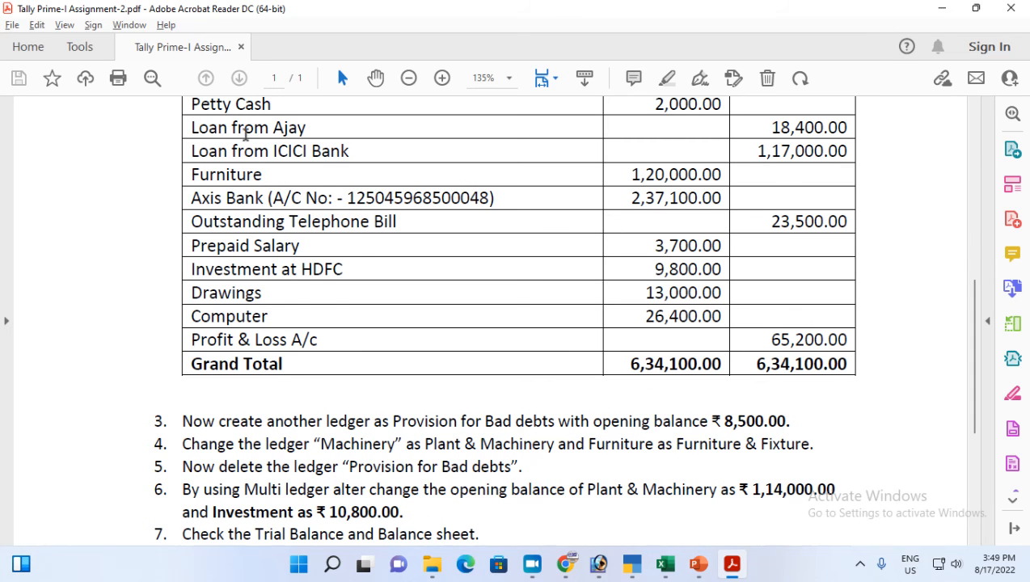
{"action": "scroll", "coordinate": [331, 307], "scroll_direction": "up", "scroll_amount": 1}
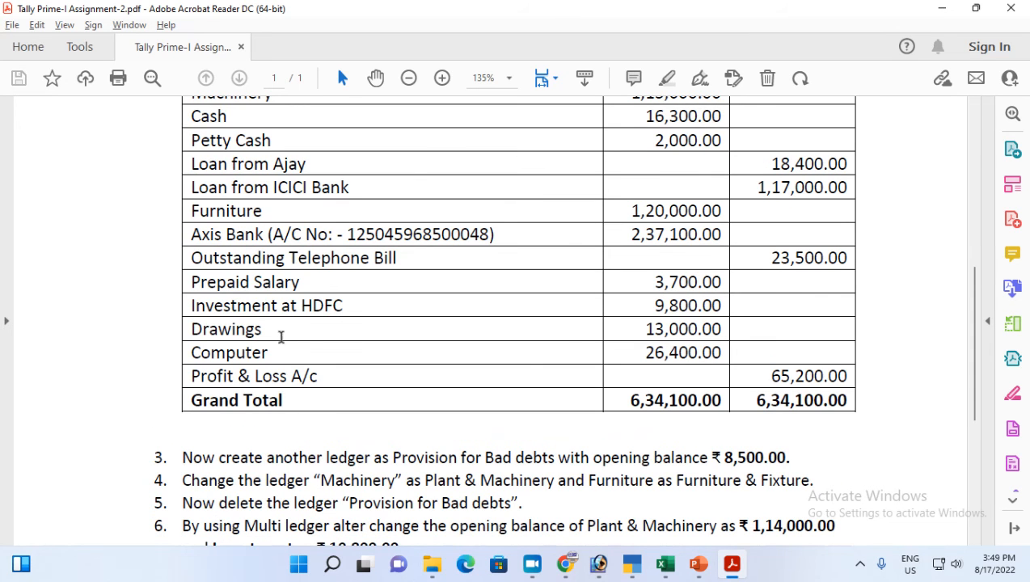
{"action": "scroll", "coordinate": [281, 335], "scroll_direction": "up", "scroll_amount": 2}
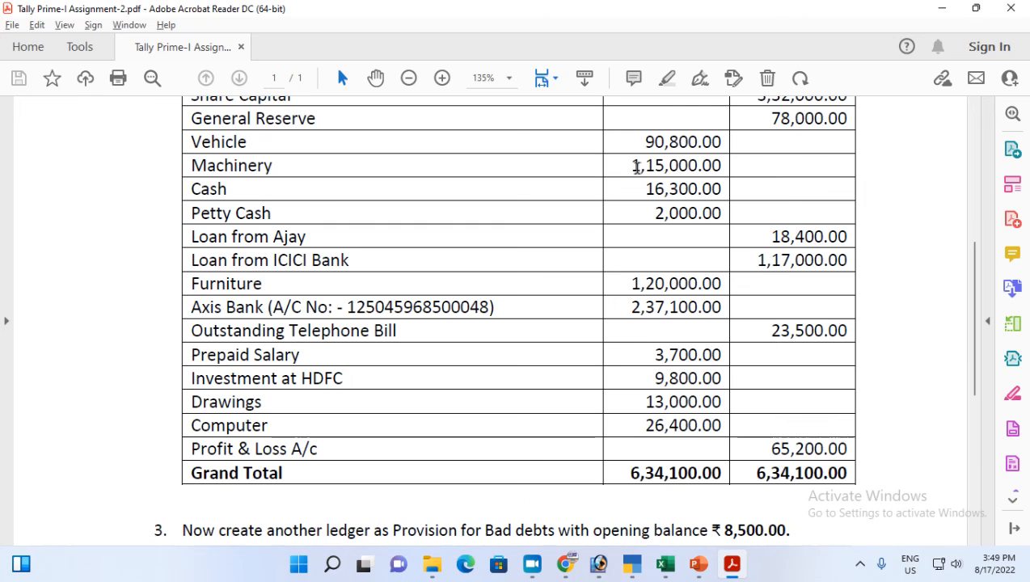
{"action": "left_click_drag", "start_coordinate": [638, 166], "coordinate": [725, 167]}
{"action": "left_click_drag", "start_coordinate": [625, 166], "coordinate": [723, 167]}
{"action": "scroll", "coordinate": [726, 429], "scroll_direction": "down", "scroll_amount": 2}
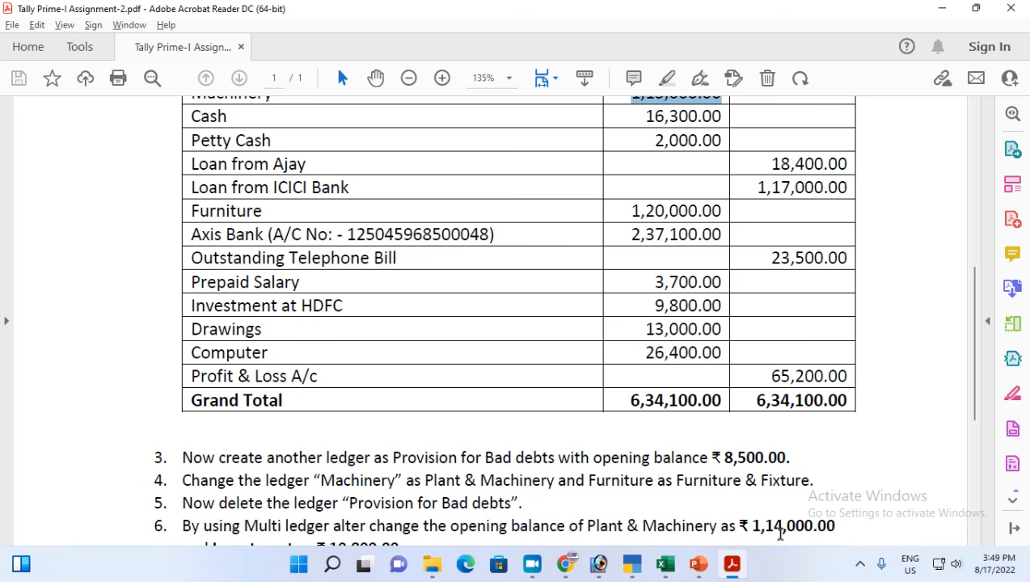
{"action": "scroll", "coordinate": [778, 534], "scroll_direction": "down", "scroll_amount": 1}
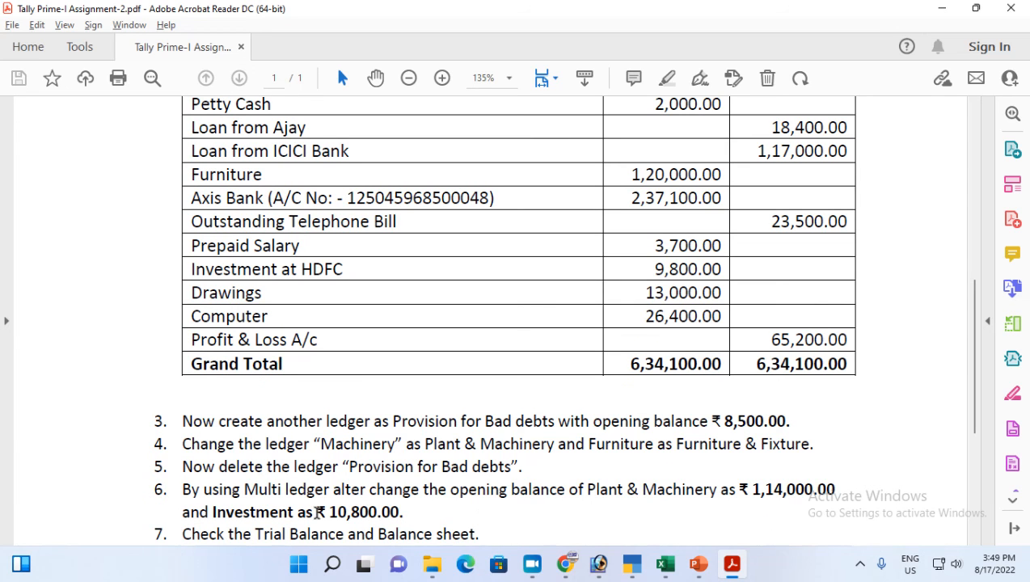
{"action": "left_click_drag", "start_coordinate": [190, 267], "coordinate": [357, 267]}
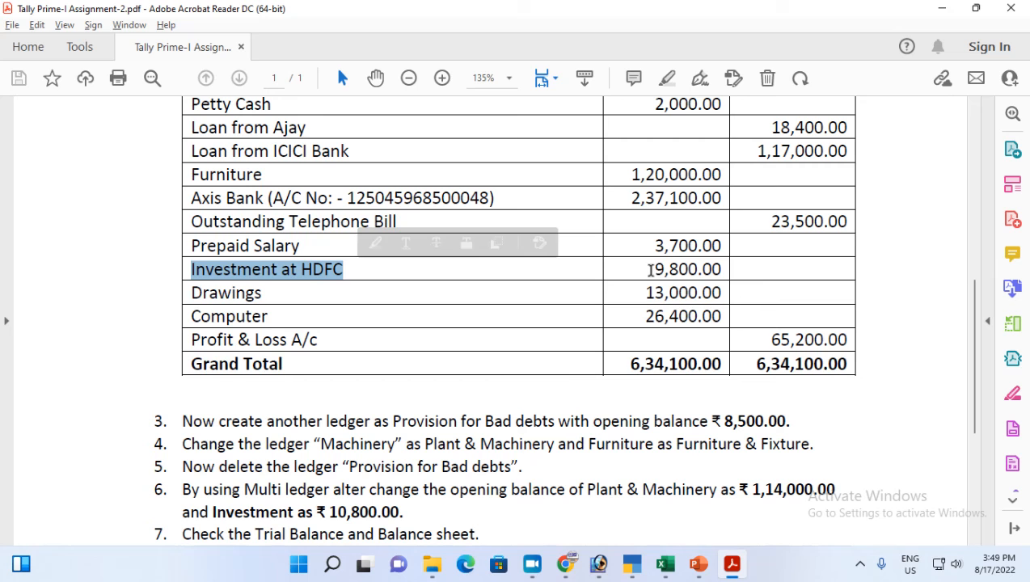
{"action": "left_click", "coordinate": [331, 512]}
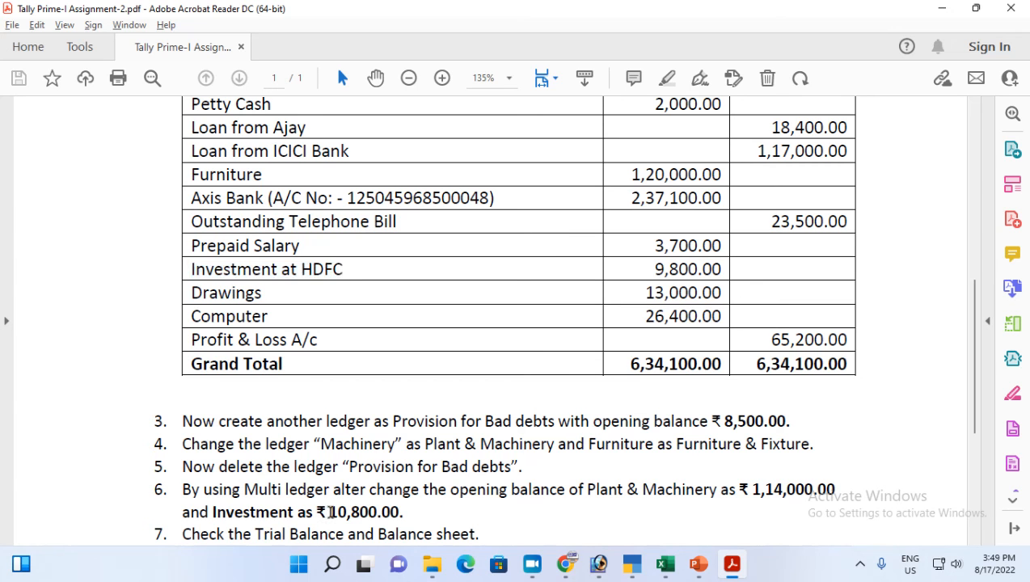
{"action": "left_click_drag", "start_coordinate": [331, 512], "coordinate": [409, 512]}
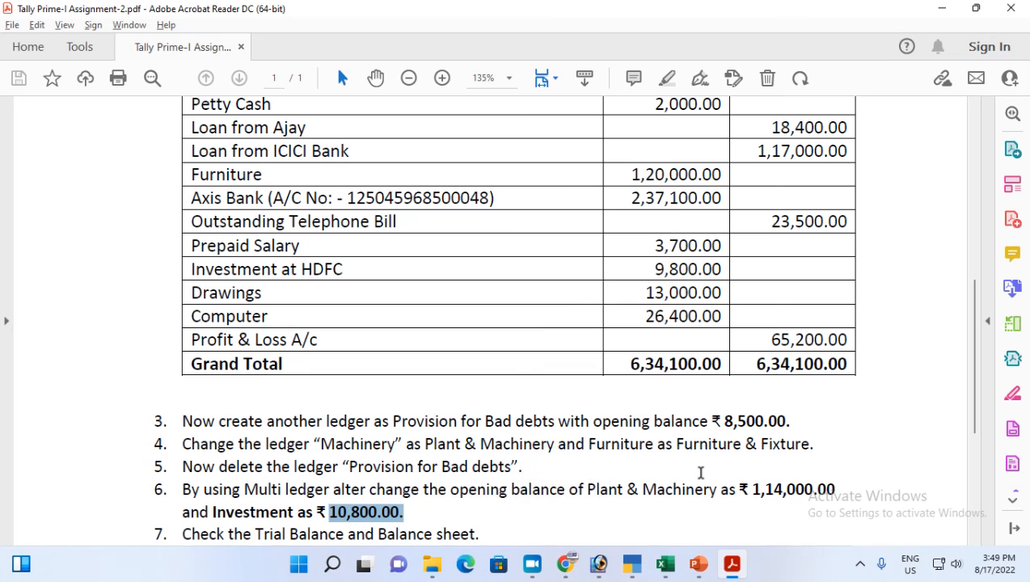
{"action": "key", "text": "alt+Tab"}
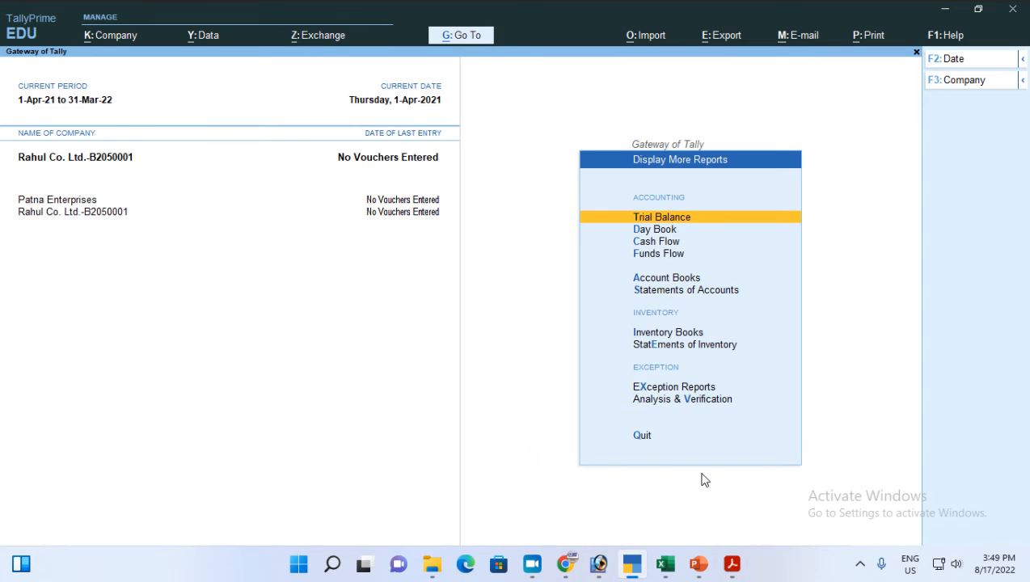
Step: Open Multi Alter from the ledger Chart of Accounts for All Items
{"action": "key", "text": "Escape"}
{"action": "key", "text": "Up"}
{"action": "key", "text": "Up"}
{"action": "key", "text": "Up"}
{"action": "key", "text": "Up"}
{"action": "key", "text": "Up"}
{"action": "key", "text": "Up"}
{"action": "key", "text": "Up"}
{"action": "key", "text": "Up"}
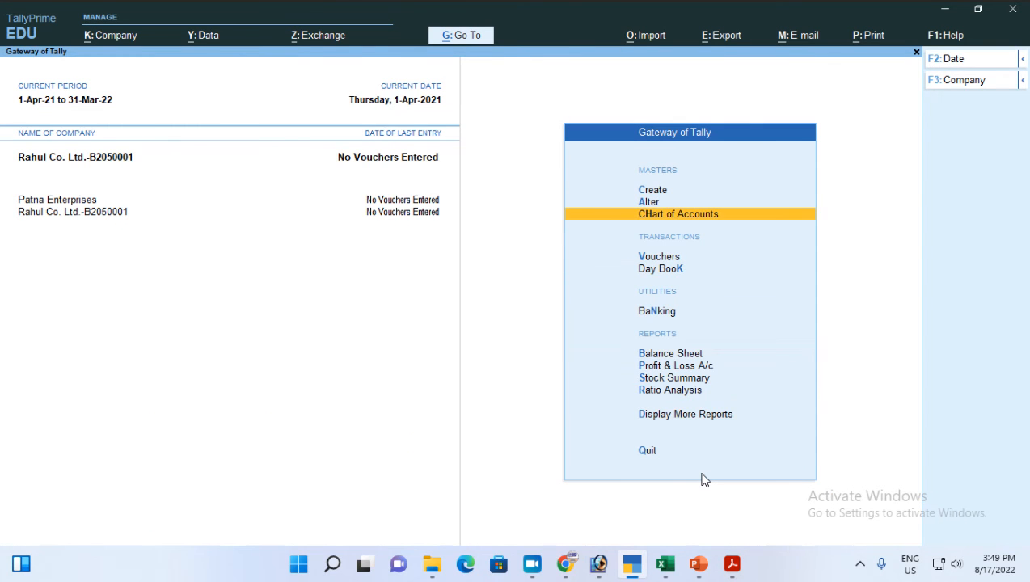
{"action": "key", "text": "Return"}
{"action": "key", "text": "Down"}
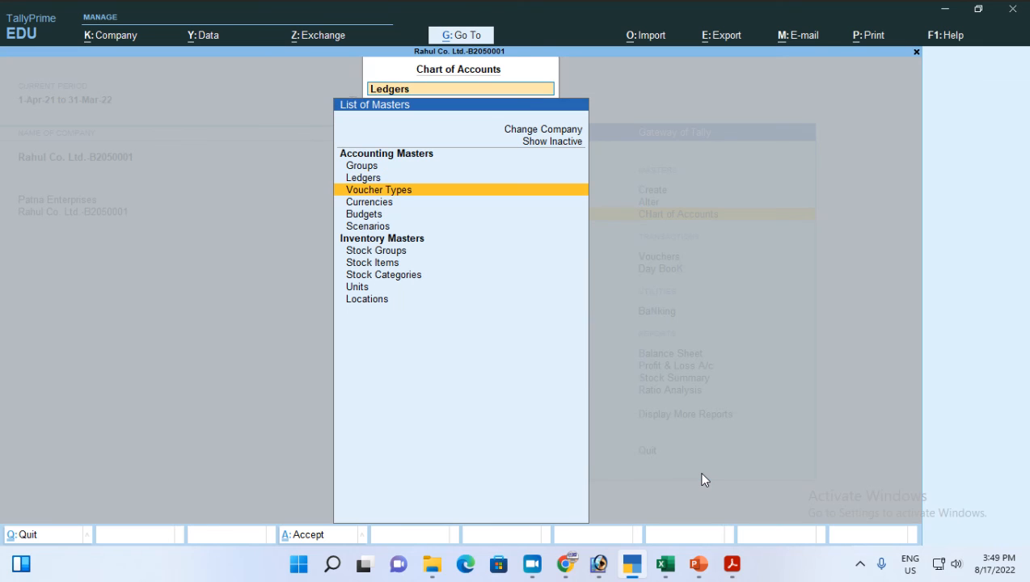
{"action": "key", "text": "Up"}
{"action": "key", "text": "Return"}
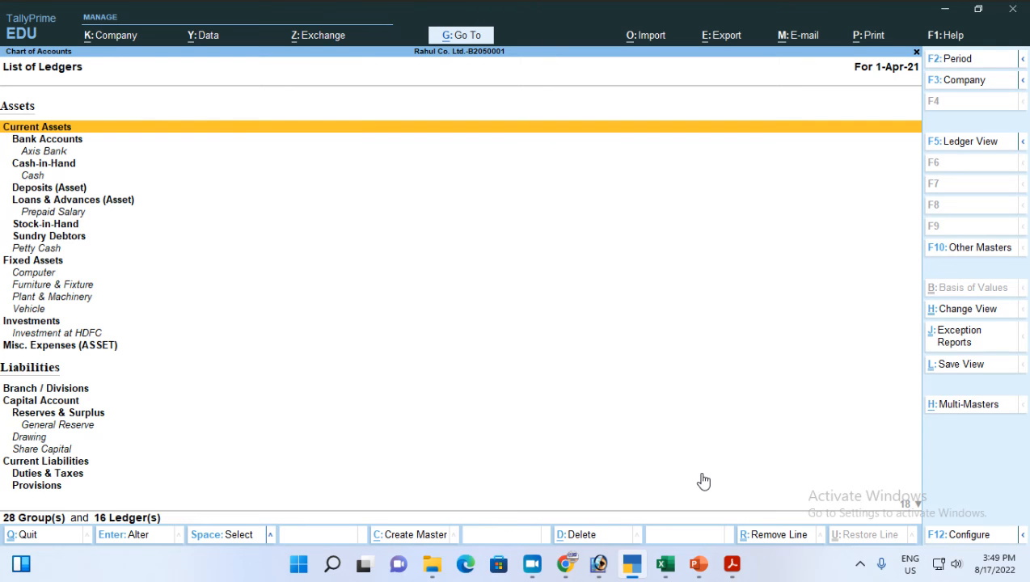
{"action": "key", "text": "alt+h"}
{"action": "key", "text": "Down"}
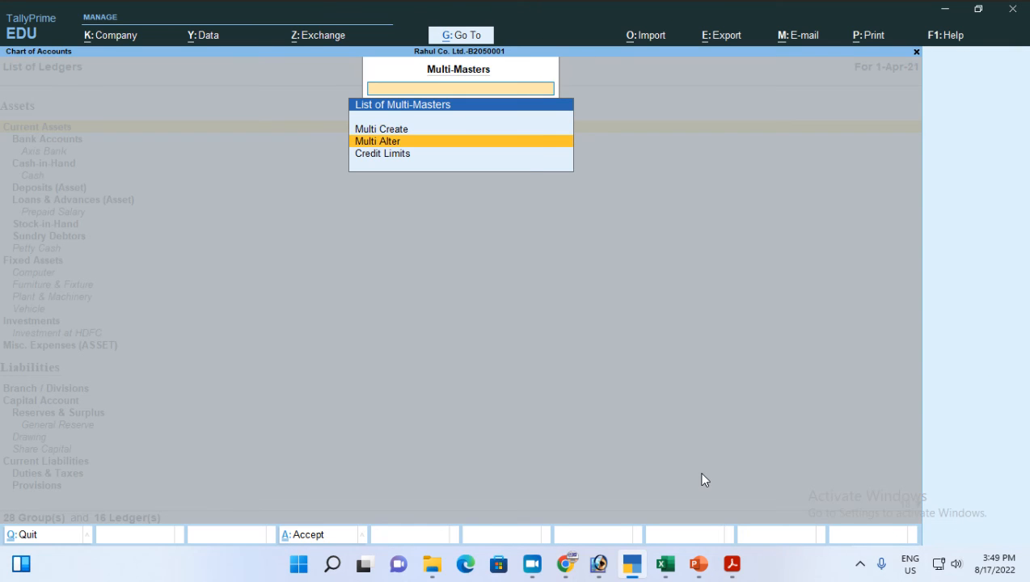
{"action": "key", "text": "Return"}
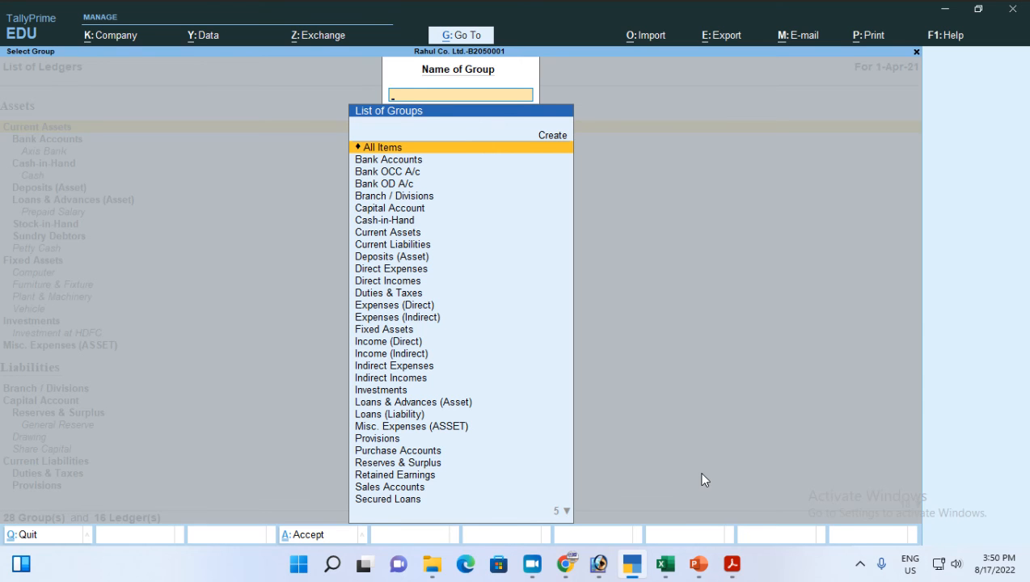
{"action": "key", "text": "Return"}
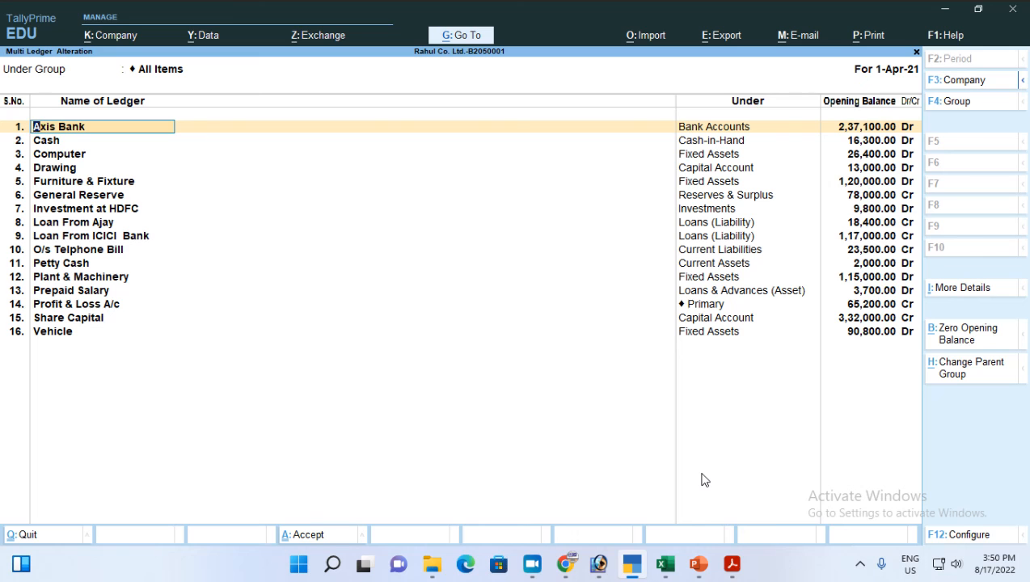
Step: Set the opening balance of the Plant & Machinery ledger to 1,14,000 Dr, keeping its name and group
{"action": "key", "text": "Down"}
{"action": "key", "text": "Down"}
{"action": "key", "text": "Down"}
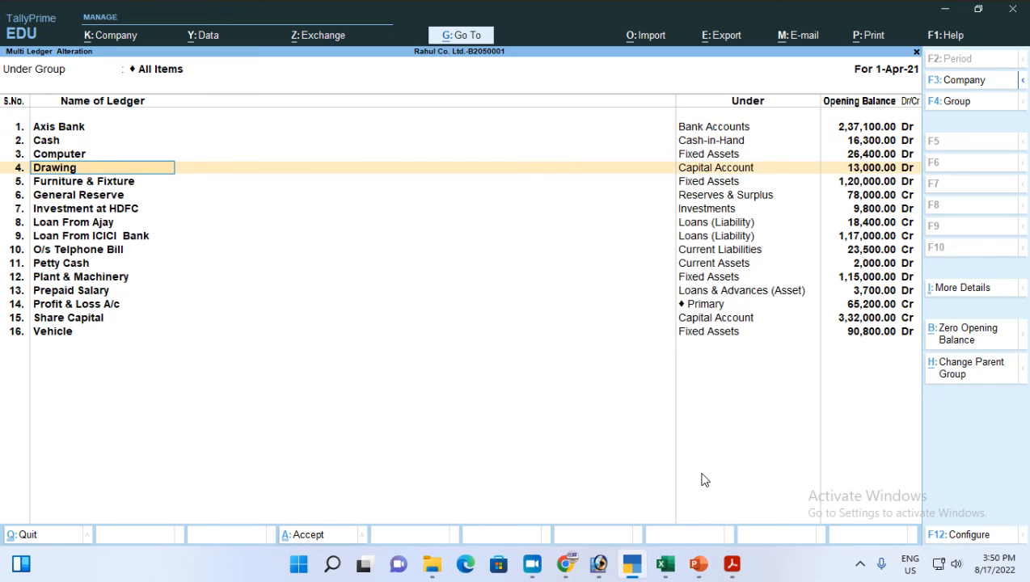
{"action": "key", "text": "Down"}
{"action": "key", "text": "Down"}
{"action": "key", "text": "Down"}
{"action": "key", "text": "Down"}
{"action": "key", "text": "Down"}
{"action": "key", "text": "Down"}
{"action": "key", "text": "Down"}
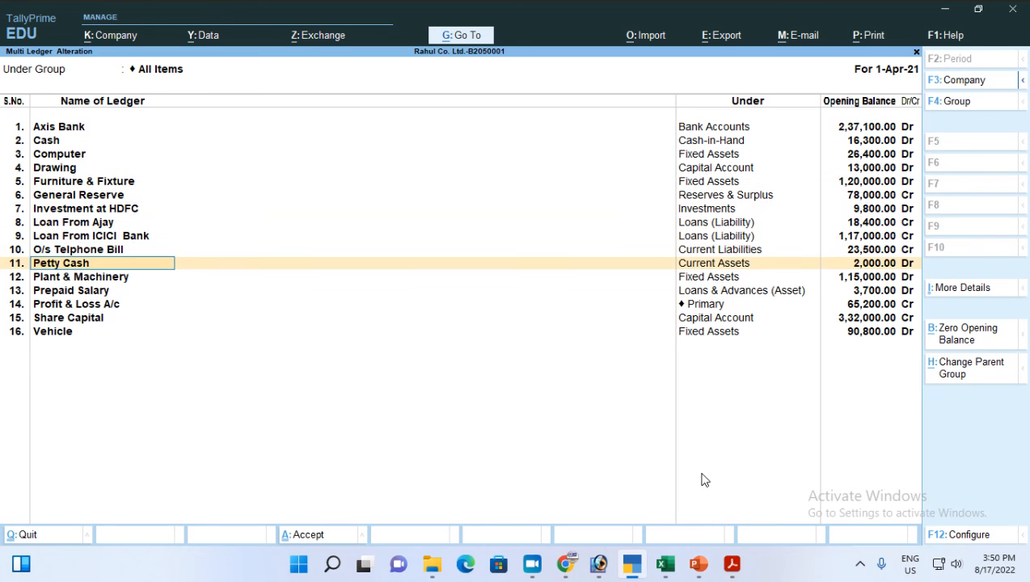
{"action": "key", "text": "Down"}
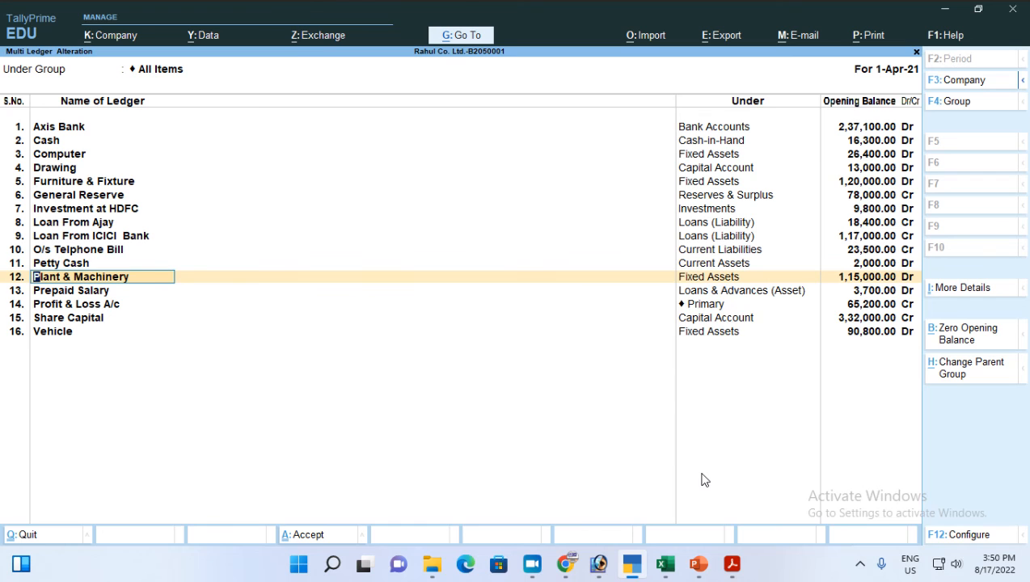
{"action": "key", "text": "Return"}
{"action": "key", "text": "Return"}
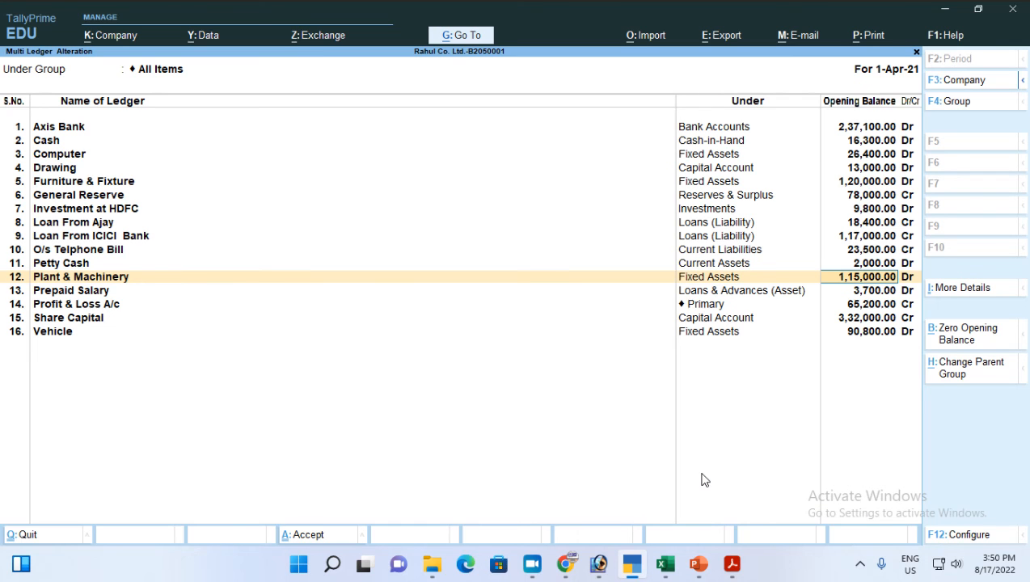
{"action": "type", "text": "114000"}
{"action": "key", "text": "Return"}
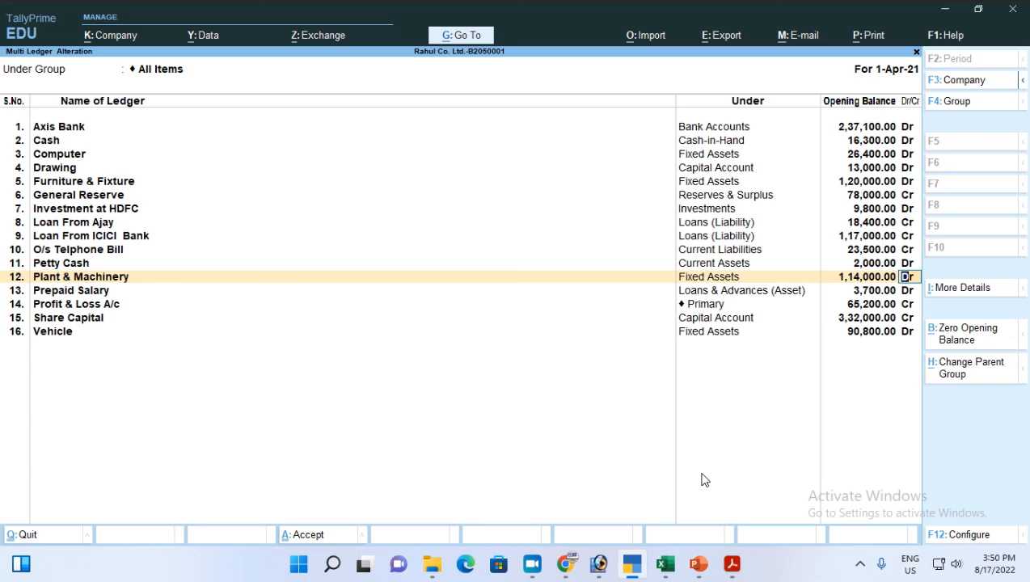
Step: Set the opening balance of the Investment at HDFC ledger to 10,800 Dr and save the multi-ledger alteration
{"action": "key", "text": "BackSpace"}
{"action": "key", "text": "BackSpace"}
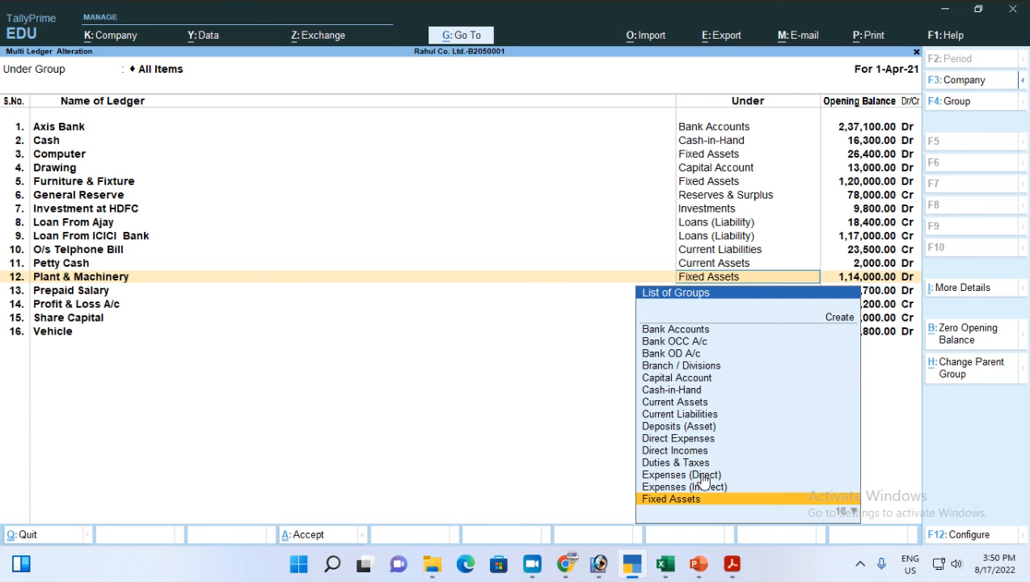
{"action": "key", "text": "BackSpace"}
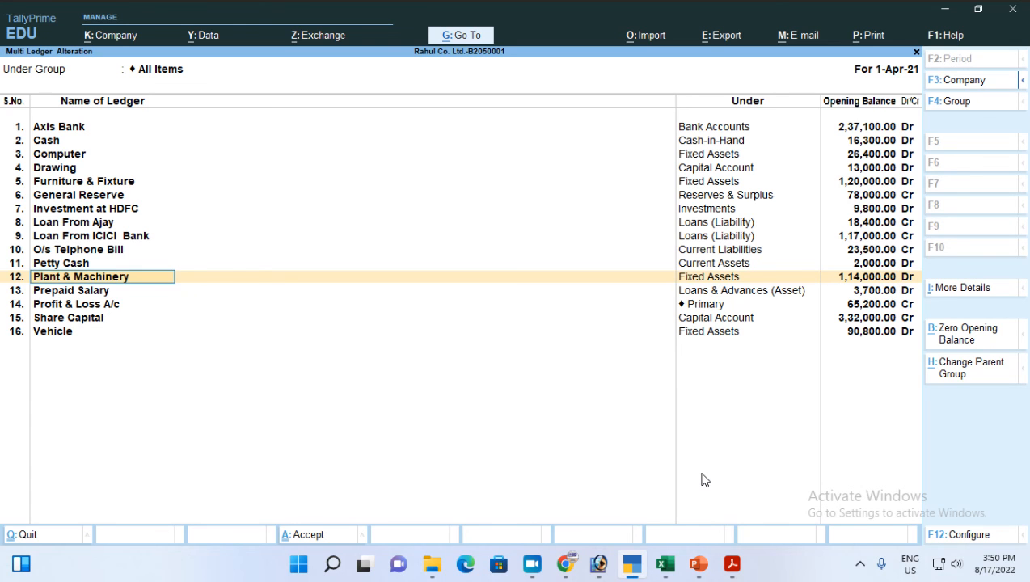
{"action": "key", "text": "Up"}
{"action": "key", "text": "Up"}
{"action": "key", "text": "Up"}
{"action": "key", "text": "Up"}
{"action": "key", "text": "Up"}
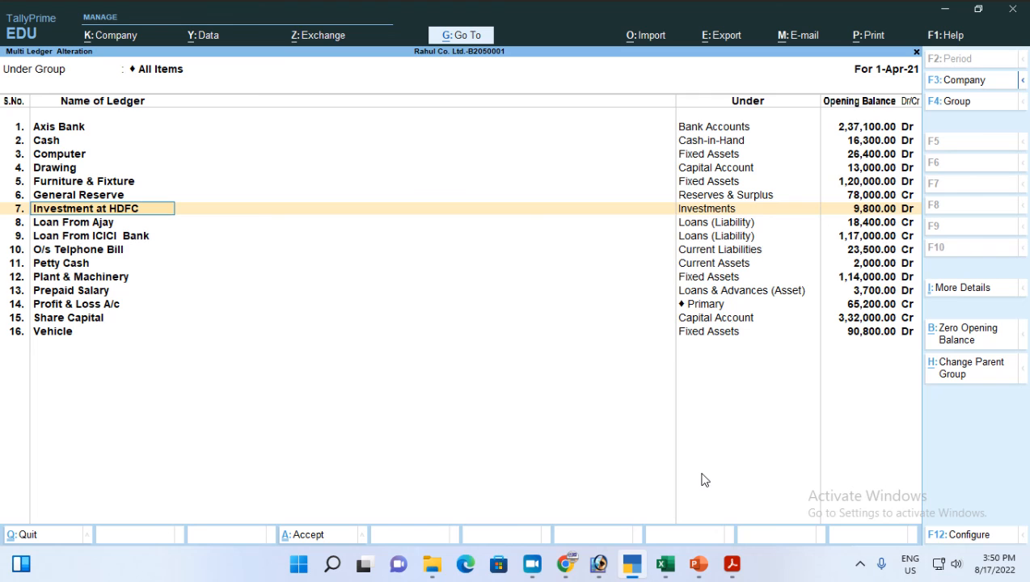
{"action": "key", "text": "Return"}
{"action": "key", "text": "Return"}
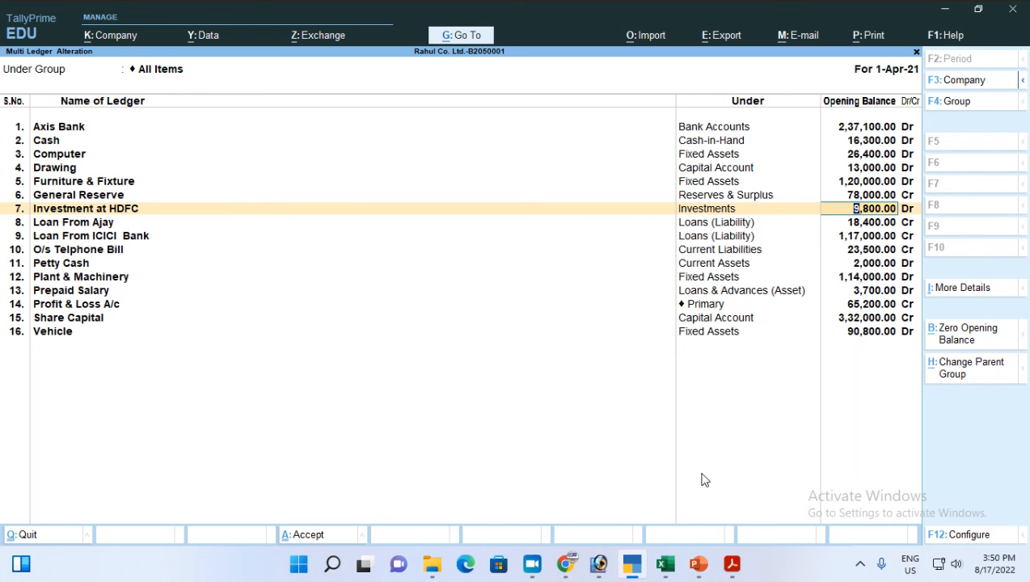
{"action": "type", "text": "10,800"}
{"action": "key", "text": "Return"}
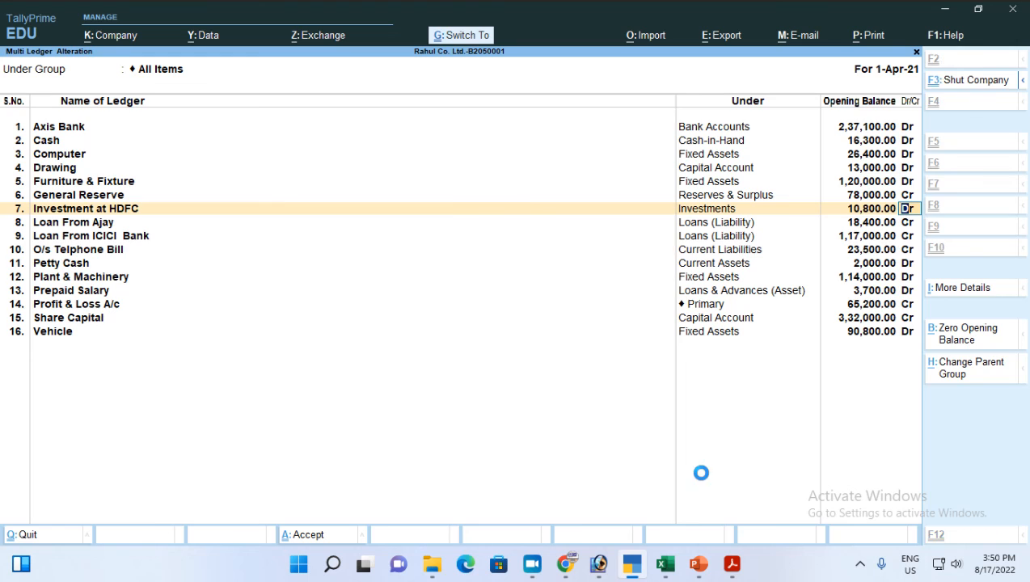
{"action": "key", "text": "F4"}
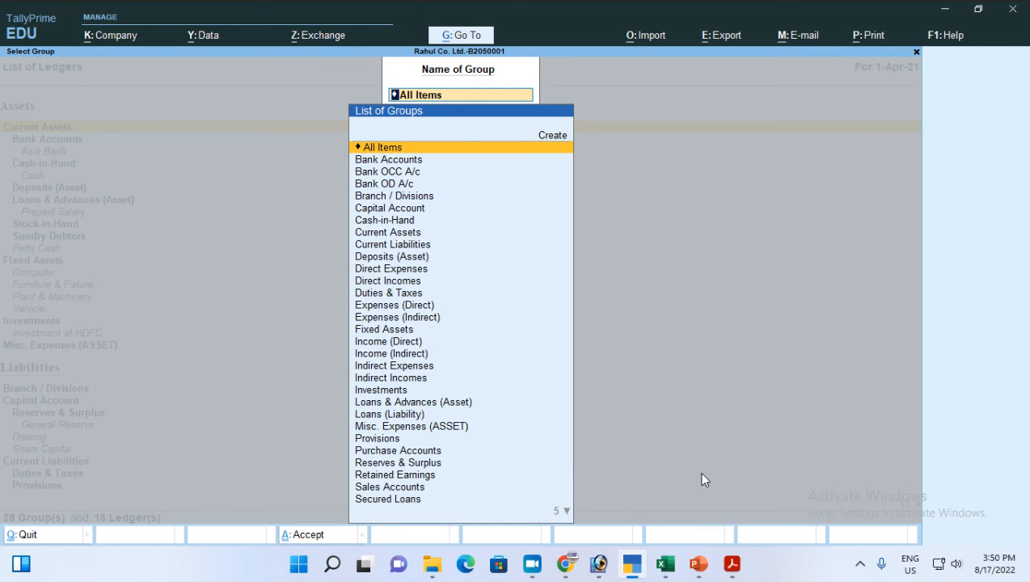
{"action": "key", "text": "Escape"}
{"action": "key", "text": "Escape"}
{"action": "key", "text": "Escape"}
{"action": "key", "text": "Escape"}
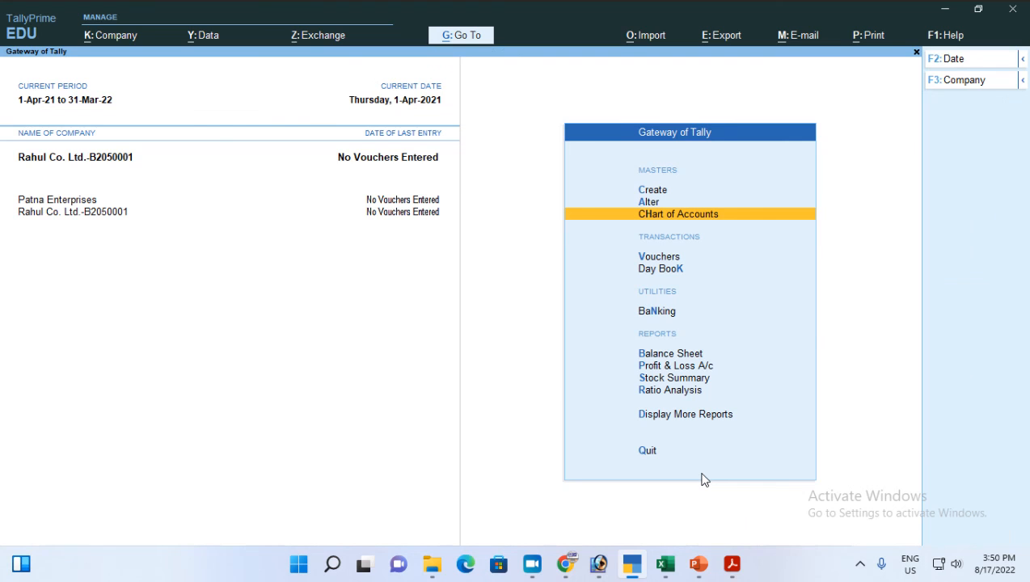
Step: Read task 7 in the assignment PDF about checking the reports, and return to TallyPrime
{"action": "key", "text": "alt+Tab"}
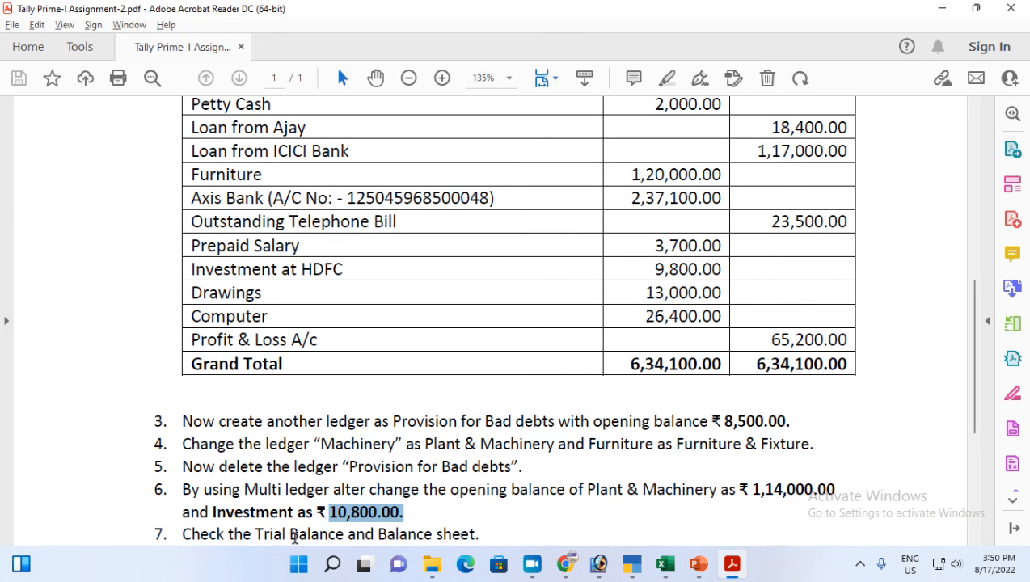
{"action": "scroll", "coordinate": [477, 532], "scroll_direction": "down", "scroll_amount": 1}
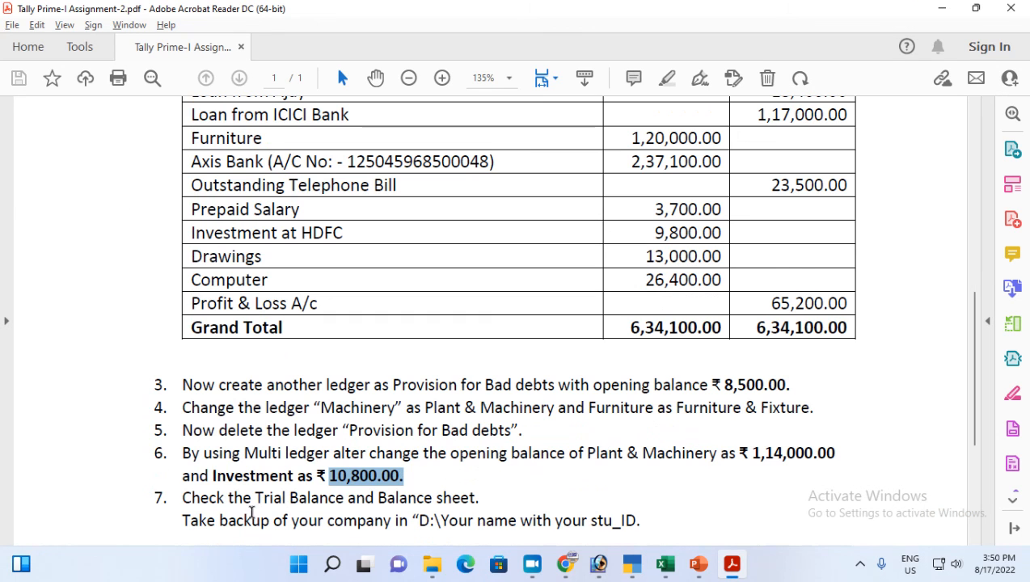
{"action": "left_click_drag", "start_coordinate": [183, 498], "coordinate": [487, 498]}
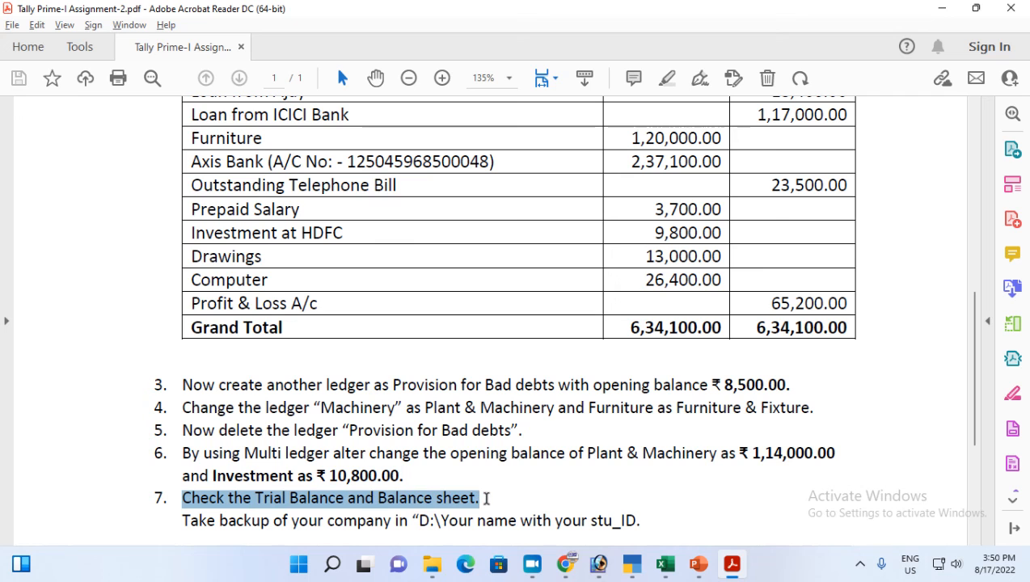
{"action": "key", "text": "alt+Tab"}
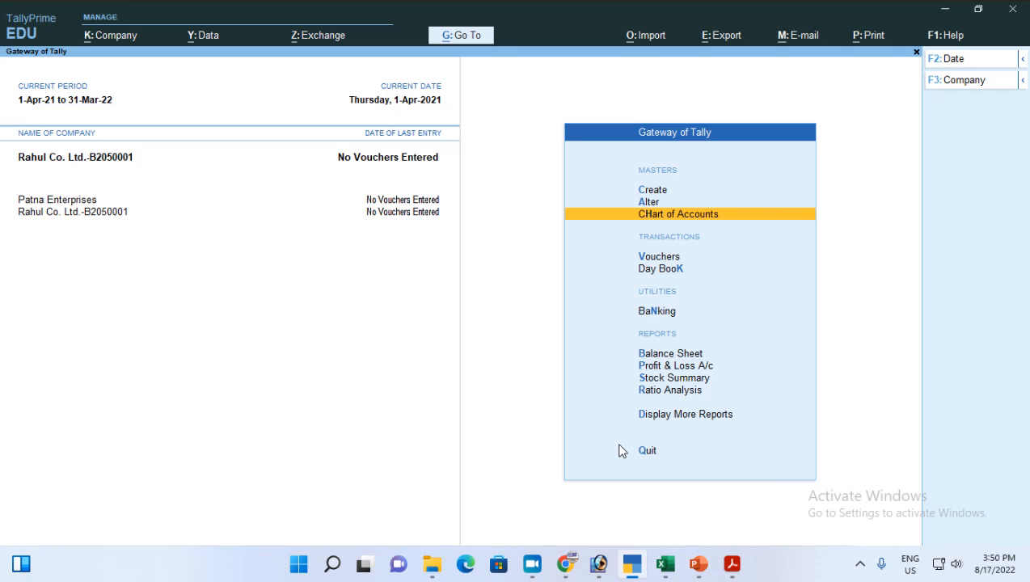
Step: Compare task 6's Plant & Machinery and Investment amounts in the assignment PDF with the Machinery and Investment at HDFC rows in the table
{"action": "key", "text": "alt+Tab"}
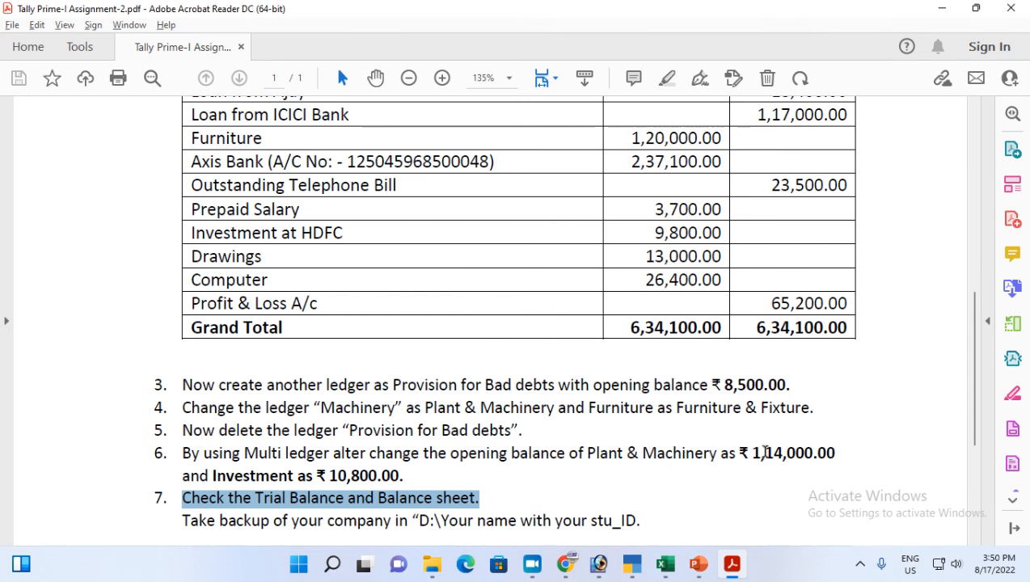
{"action": "left_click_drag", "start_coordinate": [760, 455], "coordinate": [835, 455]}
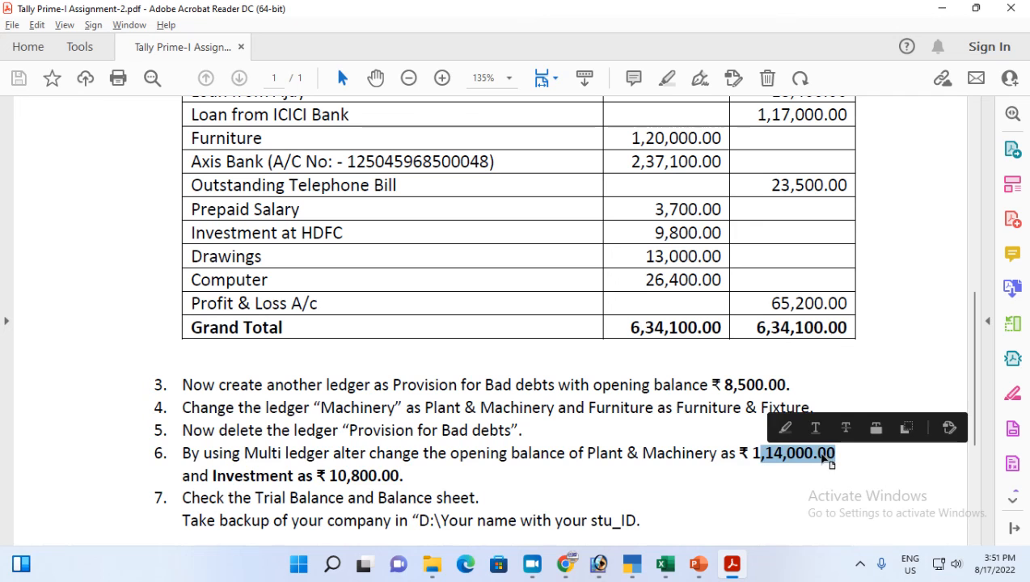
{"action": "scroll", "coordinate": [724, 277], "scroll_direction": "up", "scroll_amount": 2}
{"action": "scroll", "coordinate": [671, 157], "scroll_direction": "up", "scroll_amount": 1}
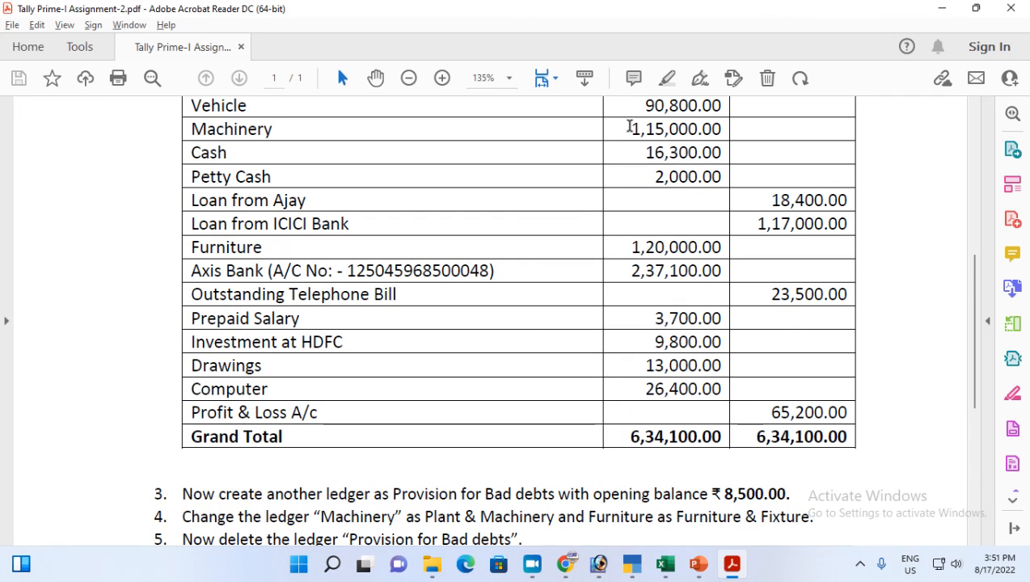
{"action": "left_click_drag", "start_coordinate": [629, 127], "coordinate": [719, 134]}
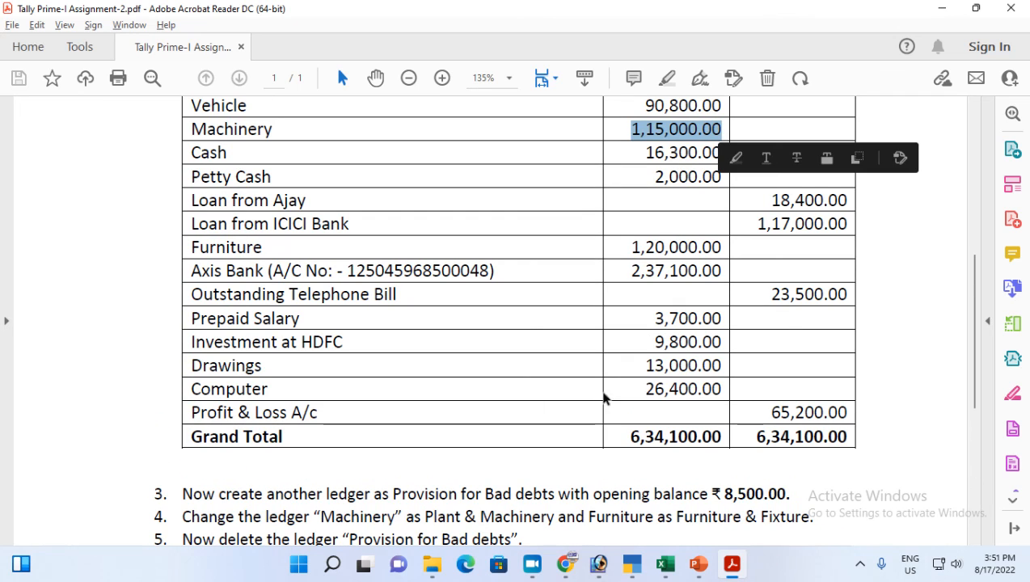
{"action": "left_click", "coordinate": [654, 342]}
{"action": "left_click_drag", "start_coordinate": [653, 342], "coordinate": [711, 343]}
{"action": "scroll", "coordinate": [602, 415], "scroll_direction": "down", "scroll_amount": 2}
{"action": "left_click_drag", "start_coordinate": [324, 511], "coordinate": [399, 517]}
{"action": "left_click", "coordinate": [774, 490]}
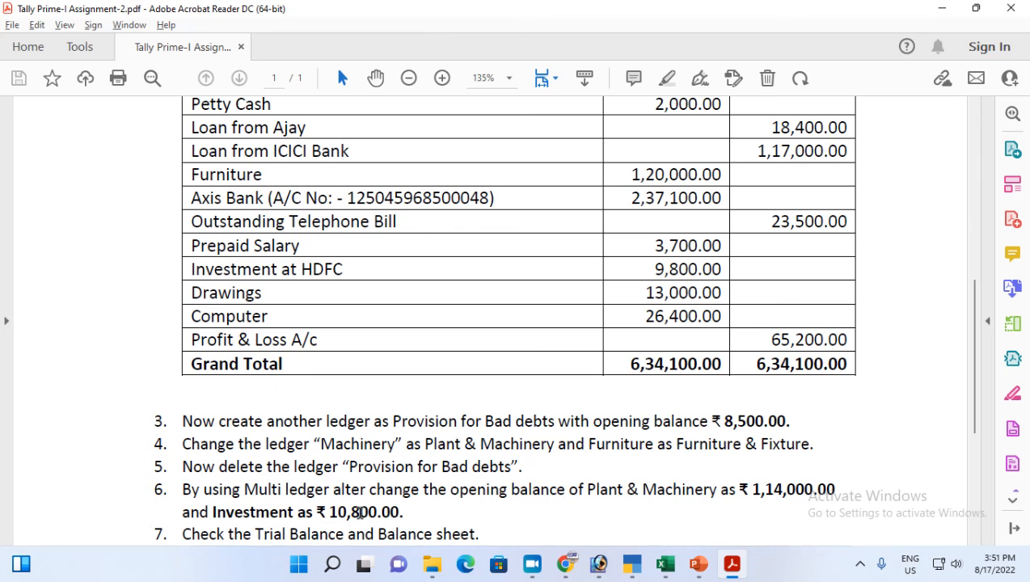
Step: Open the Trial Balance in TallyPrime in detailed form, check the Investments and Plant & Machinery balances, and close it
{"action": "key", "text": "alt+Tab"}
{"action": "key", "text": "d"}
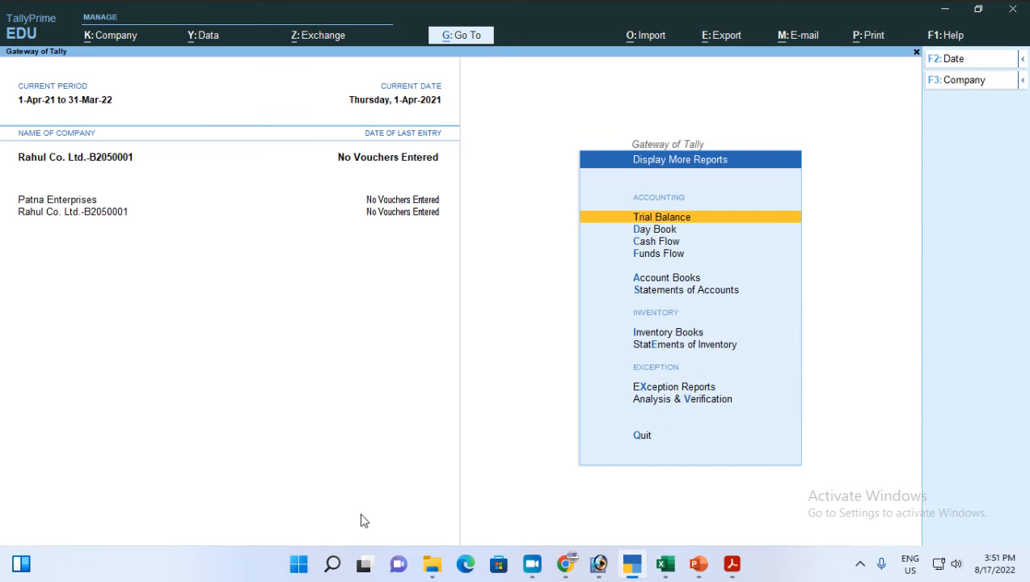
{"action": "key", "text": "t"}
{"action": "key", "text": "alt+F5"}
{"action": "key", "text": "Down"}
{"action": "key", "text": "Down"}
{"action": "key", "text": "Down"}
{"action": "key", "text": "Down"}
{"action": "key", "text": "Down"}
{"action": "key", "text": "Down"}
{"action": "key", "text": "Down"}
{"action": "key", "text": "Down"}
{"action": "key", "text": "Down"}
{"action": "key", "text": "Down"}
{"action": "key", "text": "Down"}
{"action": "key", "text": "Down"}
{"action": "key", "text": "Down"}
{"action": "key", "text": "Down"}
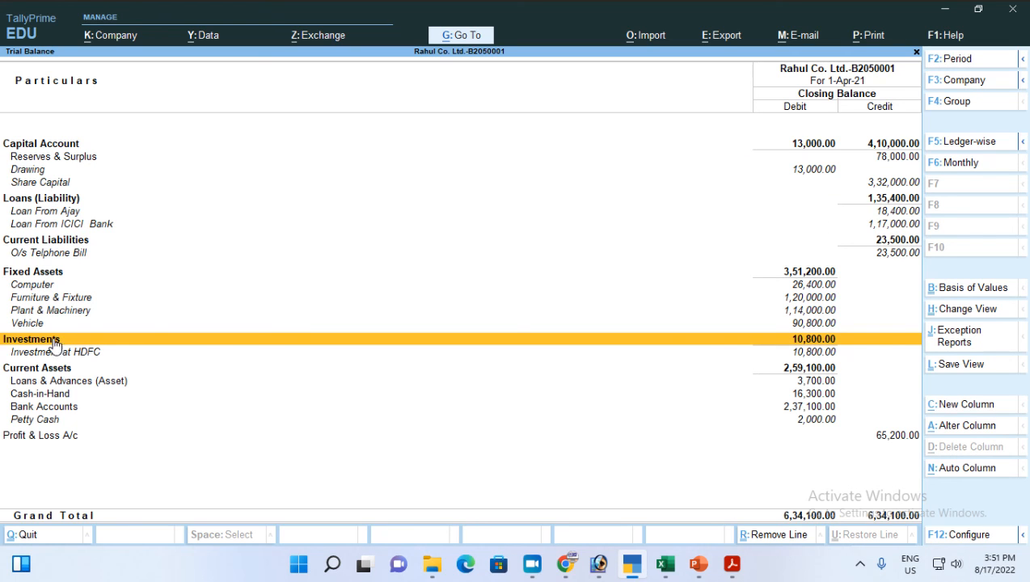
{"action": "left_click", "coordinate": [789, 311]}
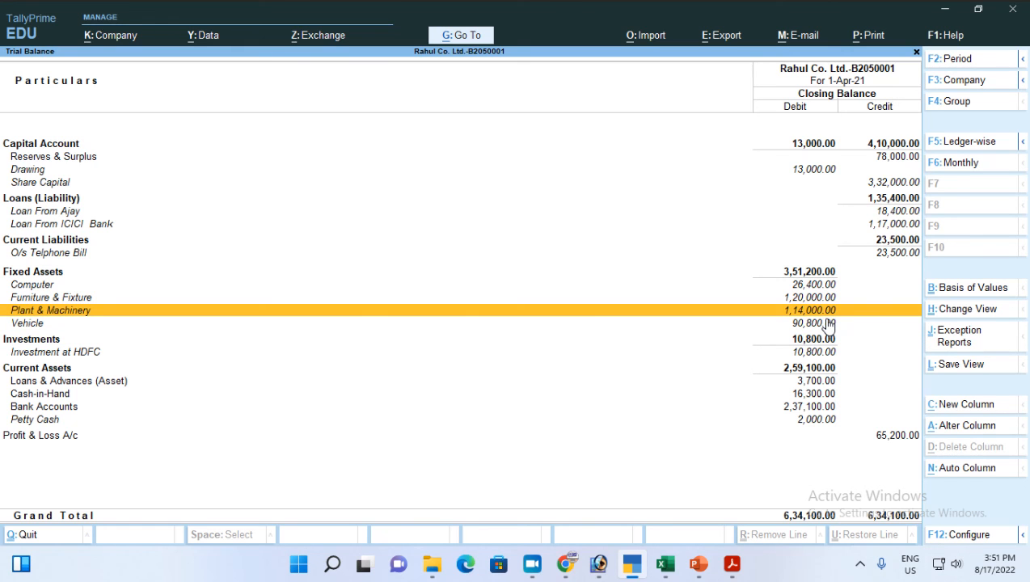
{"action": "key", "text": "Escape"}
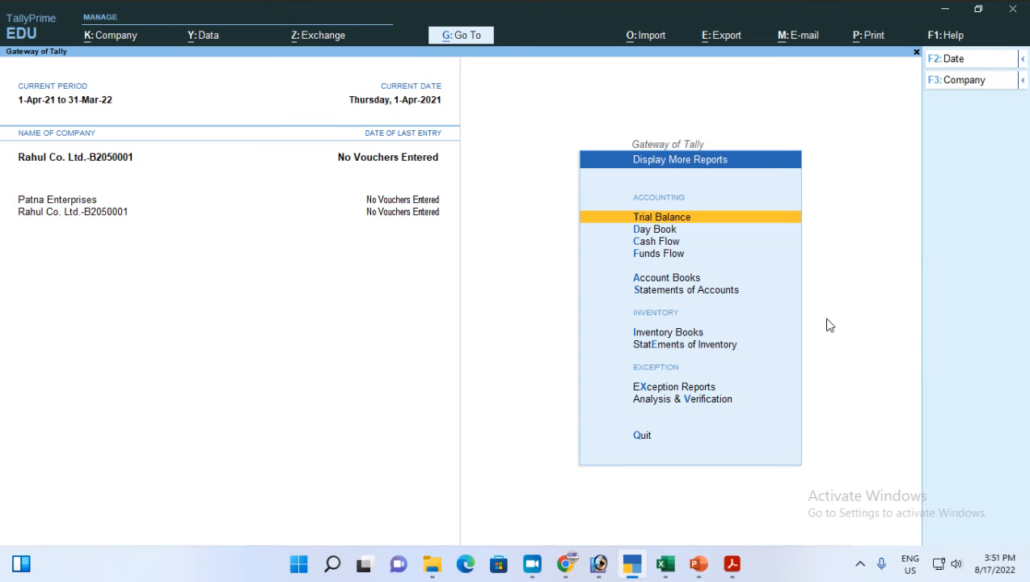
{"action": "key", "text": "Escape"}
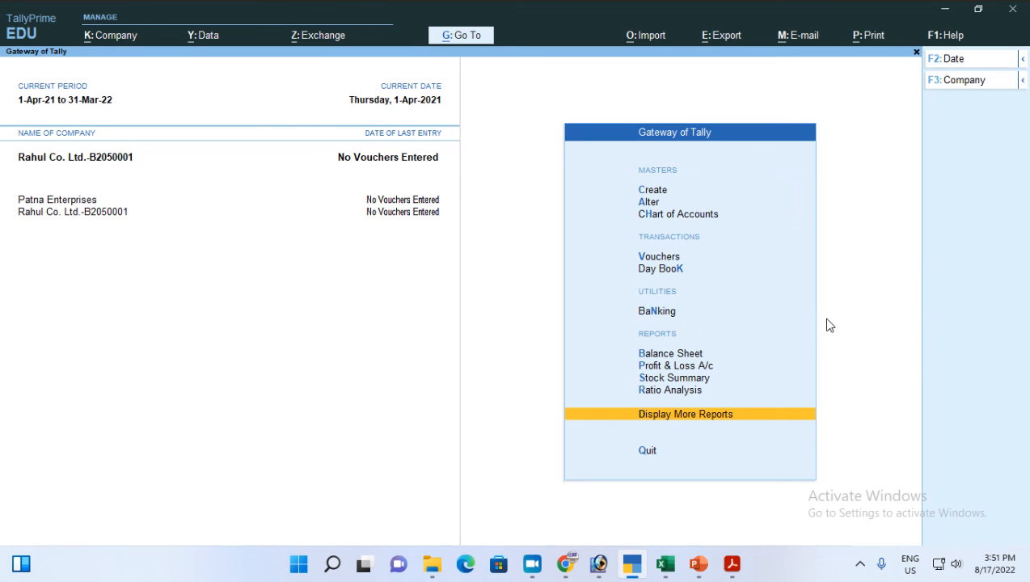
Step: Open the Balance Sheet in detailed form and review the Capital Account and other liability entries
{"action": "key", "text": "Up"}
{"action": "key", "text": "Up"}
{"action": "key", "text": "Up"}
{"action": "key", "text": "Up"}
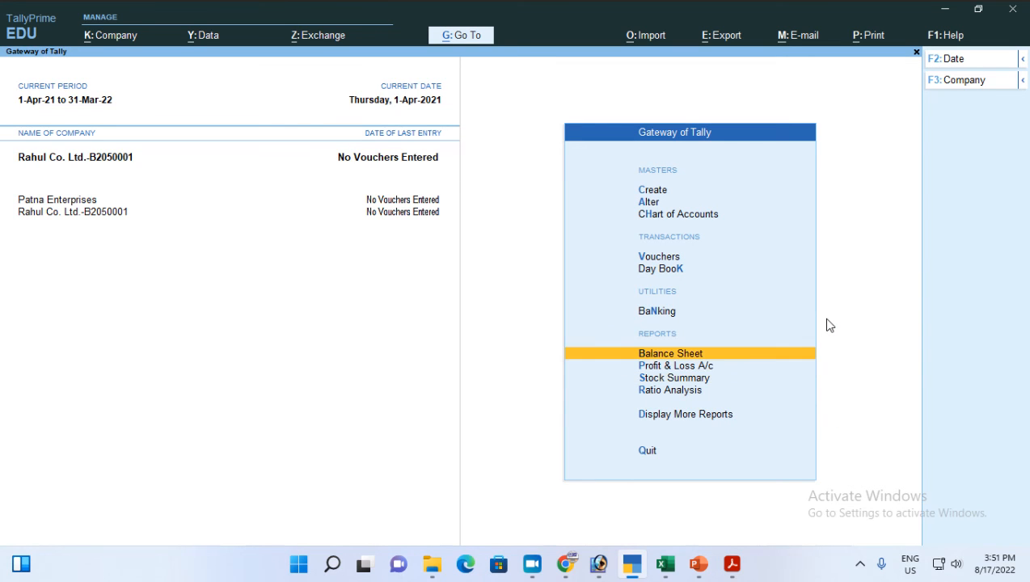
{"action": "key", "text": "Return"}
{"action": "key", "text": "alt+F5"}
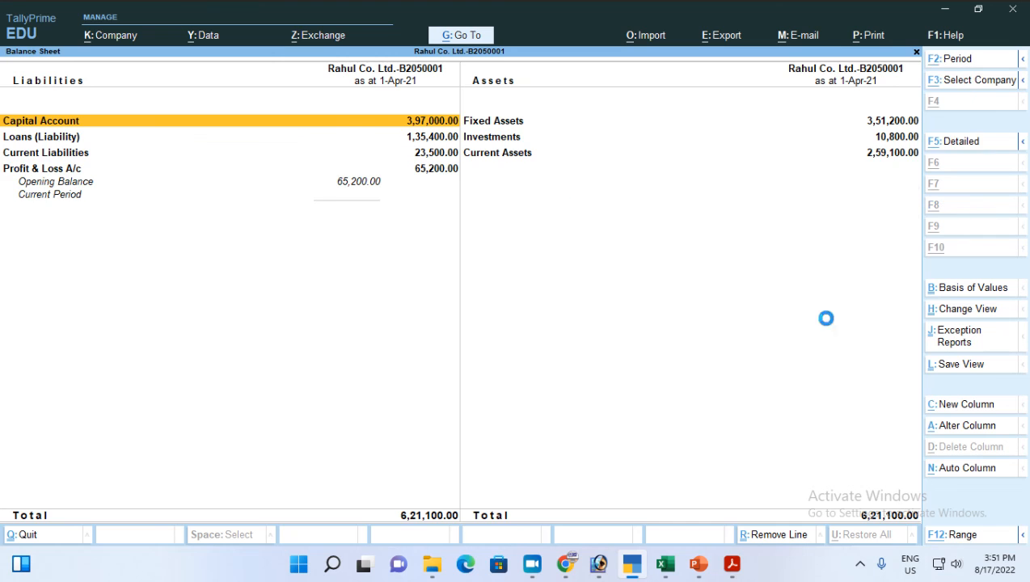
{"action": "key", "text": "Down"}
{"action": "key", "text": "Down"}
{"action": "key", "text": "Down"}
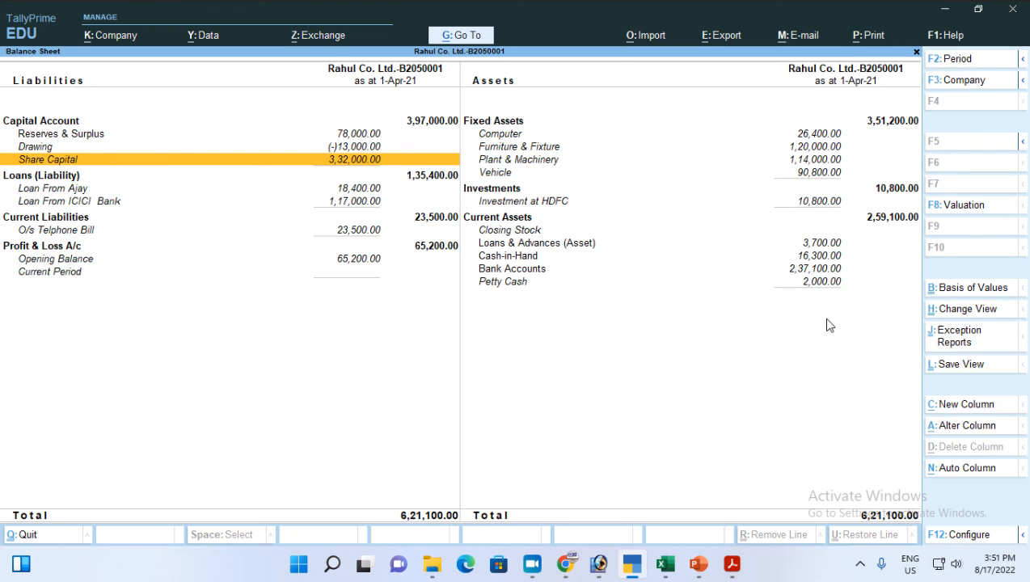
{"action": "key", "text": "Down"}
{"action": "key", "text": "Down"}
{"action": "key", "text": "Down"}
{"action": "key", "text": "Down"}
{"action": "key", "text": "Up"}
{"action": "key", "text": "Up"}
{"action": "key", "text": "Up"}
{"action": "key", "text": "Up"}
{"action": "key", "text": "Up"}
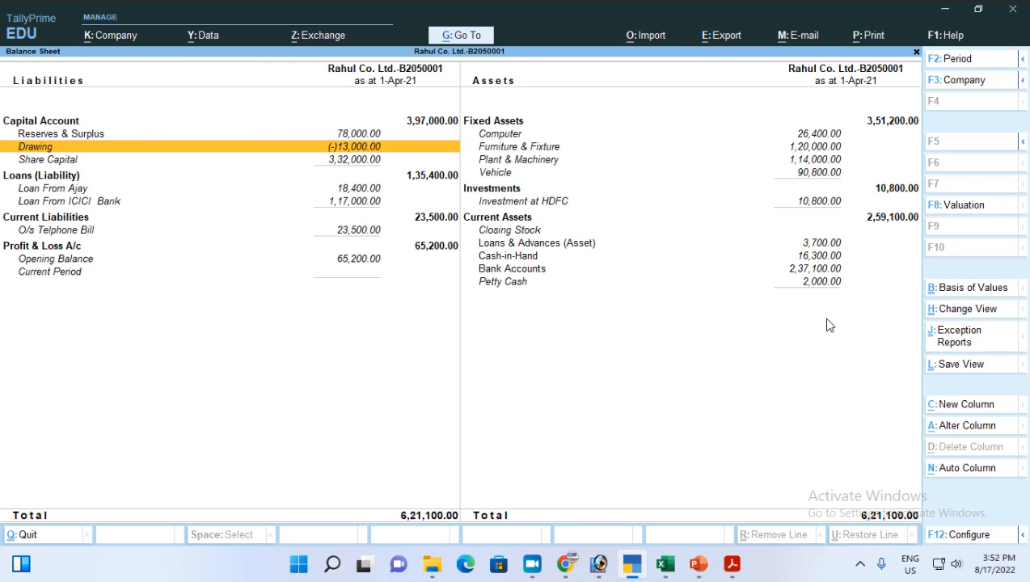
Step: Configure the Balance Sheet with Show Vertical Balance Sheet set to Yes, keeping the Application / Source method
{"action": "key", "text": "F12"}
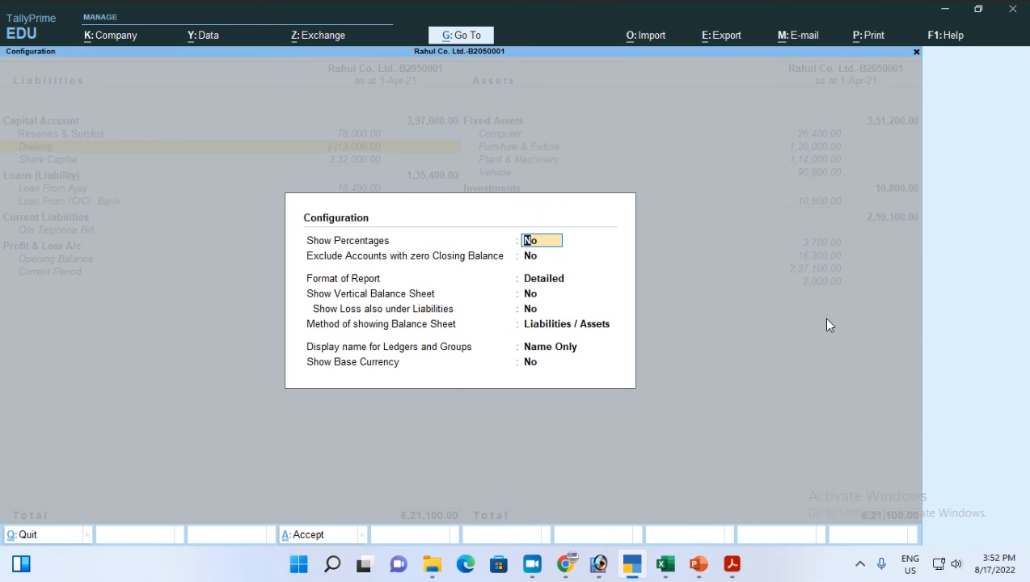
{"action": "key", "text": "Return"}
{"action": "key", "text": "Return"}
{"action": "key", "text": "Return"}
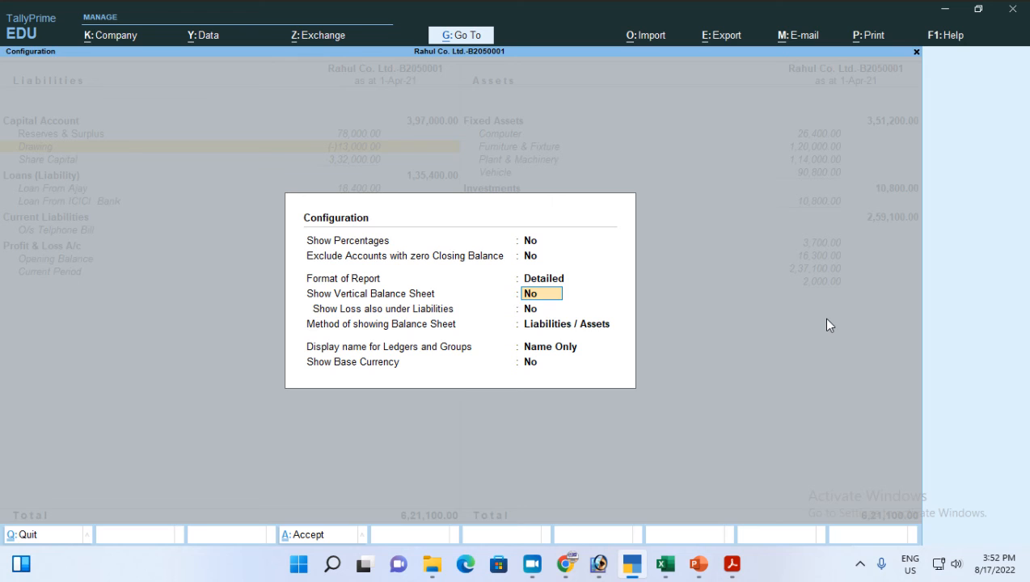
{"action": "type", "text": "y"}
{"action": "key", "text": "Return"}
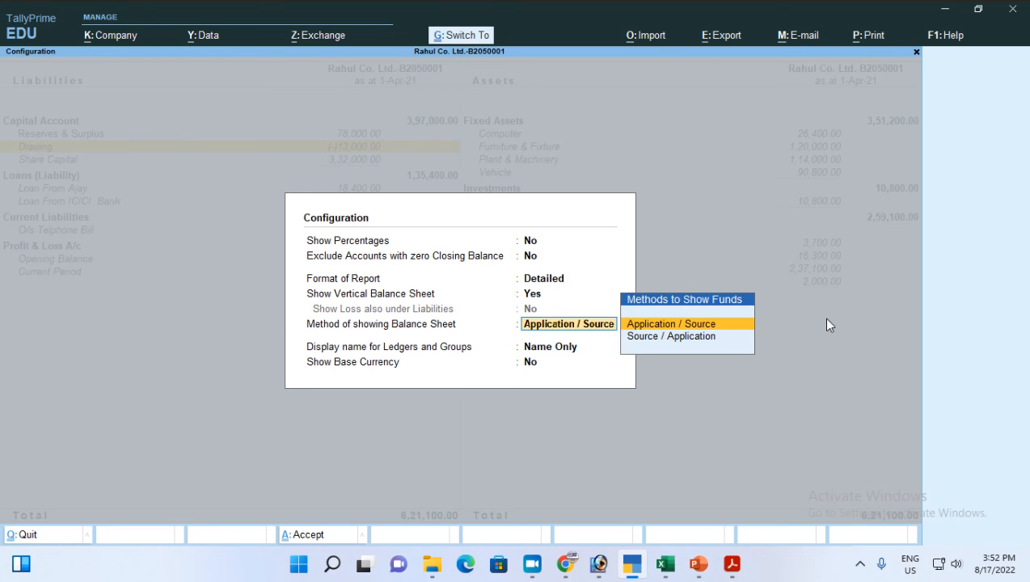
{"action": "key", "text": "ctrl+a"}
Step: Examine the assets and liabilities sections and their totals in the vertical Balance Sheet
{"action": "key", "text": "Up"}
{"action": "key", "text": "Up"}
{"action": "key", "text": "Up"}
{"action": "key", "text": "Up"}
{"action": "key", "text": "Up"}
{"action": "key", "text": "Up"}
{"action": "key", "text": "Up"}
{"action": "key", "text": "Up"}
{"action": "key", "text": "Up"}
{"action": "key", "text": "Up"}
{"action": "key", "text": "Up"}
{"action": "key", "text": "Up"}
{"action": "key", "text": "Up"}
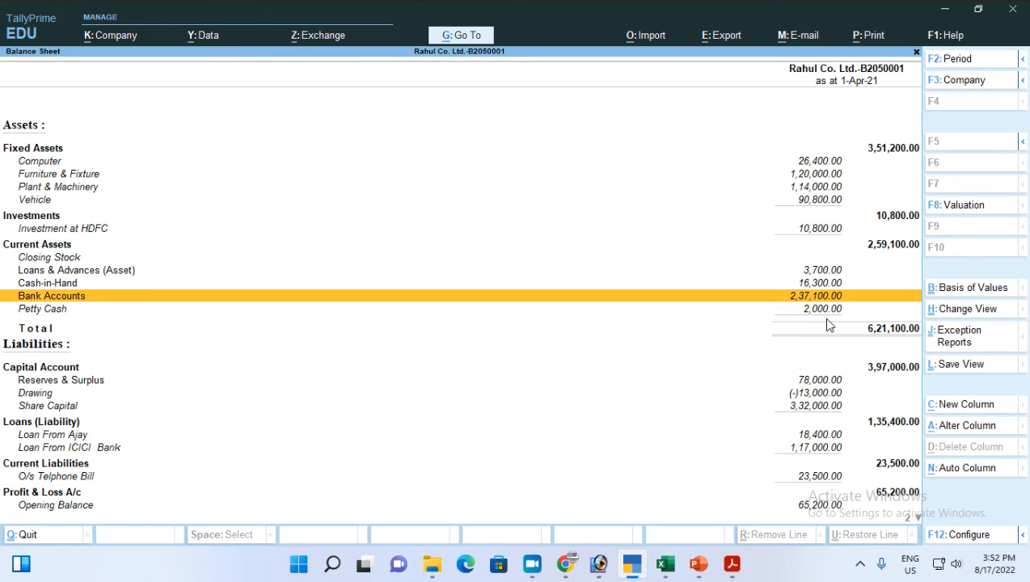
{"action": "key", "text": "Down"}
{"action": "key", "text": "Down"}
{"action": "key", "text": "Down"}
{"action": "key", "text": "Down"}
{"action": "key", "text": "Down"}
{"action": "key", "text": "Down"}
{"action": "key", "text": "Down"}
{"action": "key", "text": "Down"}
{"action": "key", "text": "Down"}
{"action": "key", "text": "Down"}
{"action": "key", "text": "Down"}
{"action": "key", "text": "Down"}
{"action": "key", "text": "Down"}
{"action": "key", "text": "Down"}
{"action": "key", "text": "Down"}
{"action": "key", "text": "Down"}
{"action": "key", "text": "Down"}
{"action": "key", "text": "Down"}
{"action": "key", "text": "Down"}
{"action": "key", "text": "Down"}
{"action": "key", "text": "Down"}
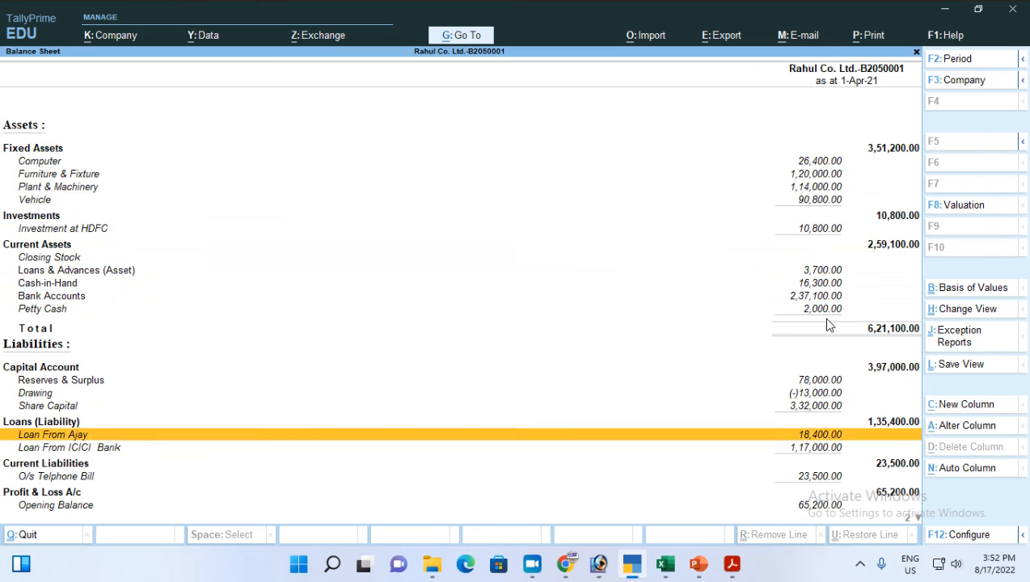
{"action": "key", "text": "Up"}
{"action": "key", "text": "Up"}
{"action": "key", "text": "Up"}
{"action": "key", "text": "Up"}
{"action": "key", "text": "Up"}
{"action": "key", "text": "Up"}
{"action": "key", "text": "Up"}
{"action": "key", "text": "Up"}
{"action": "key", "text": "Up"}
{"action": "key", "text": "Up"}
{"action": "key", "text": "Up"}
{"action": "key", "text": "Up"}
{"action": "key", "text": "Up"}
{"action": "key", "text": "Up"}
{"action": "key", "text": "Up"}
{"action": "key", "text": "Up"}
{"action": "key", "text": "Up"}
{"action": "key", "text": "Up"}
{"action": "key", "text": "Up"}
{"action": "key", "text": "Up"}
{"action": "key", "text": "Up"}
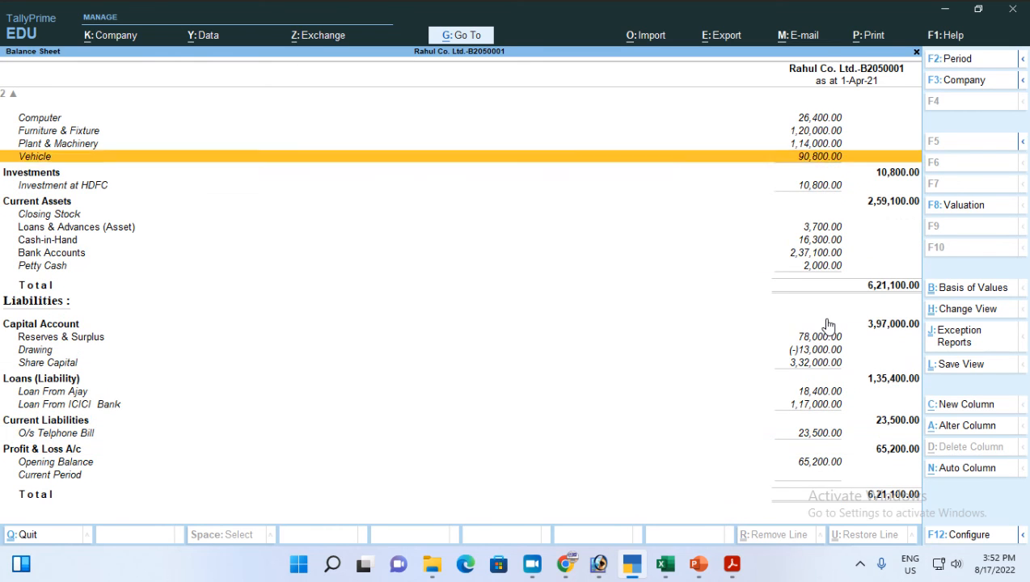
{"action": "key", "text": "Down"}
{"action": "key", "text": "Down"}
{"action": "key", "text": "Down"}
{"action": "key", "text": "Down"}
{"action": "key", "text": "Down"}
{"action": "key", "text": "Down"}
{"action": "key", "text": "Down"}
{"action": "key", "text": "Down"}
{"action": "key", "text": "Down"}
{"action": "key", "text": "Down"}
{"action": "key", "text": "Down"}
{"action": "key", "text": "Down"}
{"action": "key", "text": "Down"}
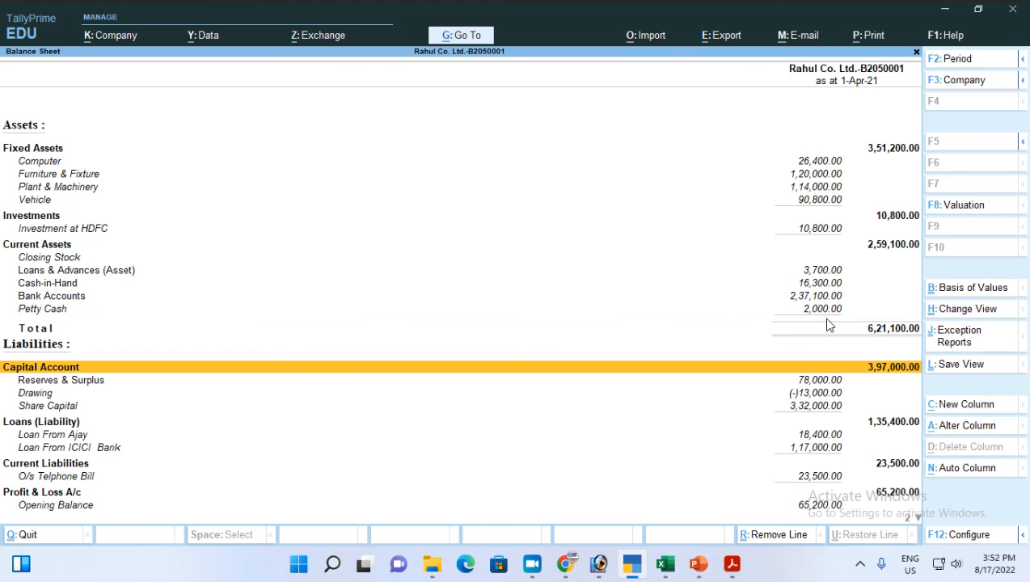
Step: Set Show Vertical Balance Sheet back to No to restore the side-by-side Liabilities / Assets layout
{"action": "key", "text": "F12"}
{"action": "key", "text": "Down"}
{"action": "key", "text": "Down"}
{"action": "key", "text": "Down"}
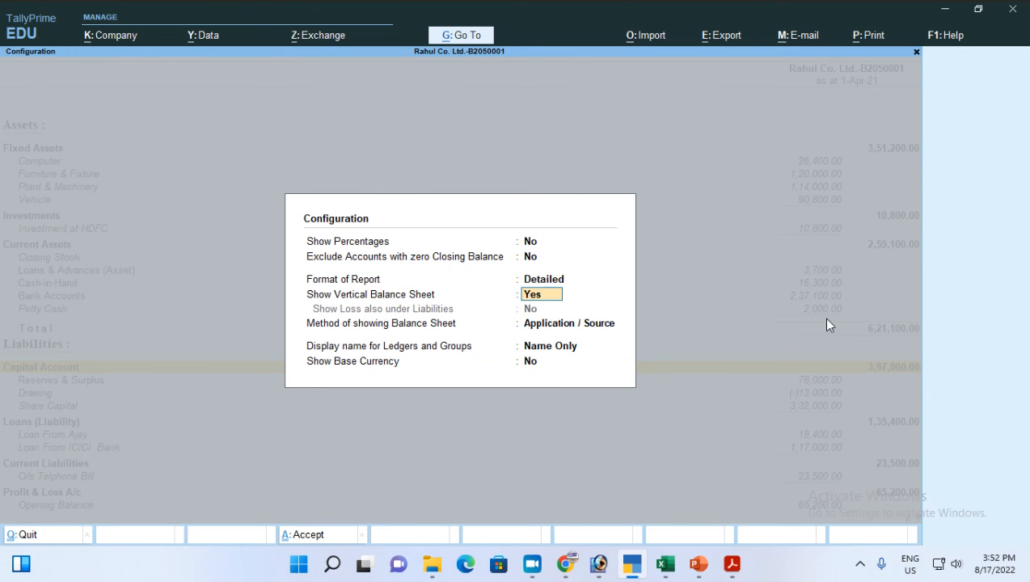
{"action": "key", "text": "n"}
{"action": "key", "text": "Return"}
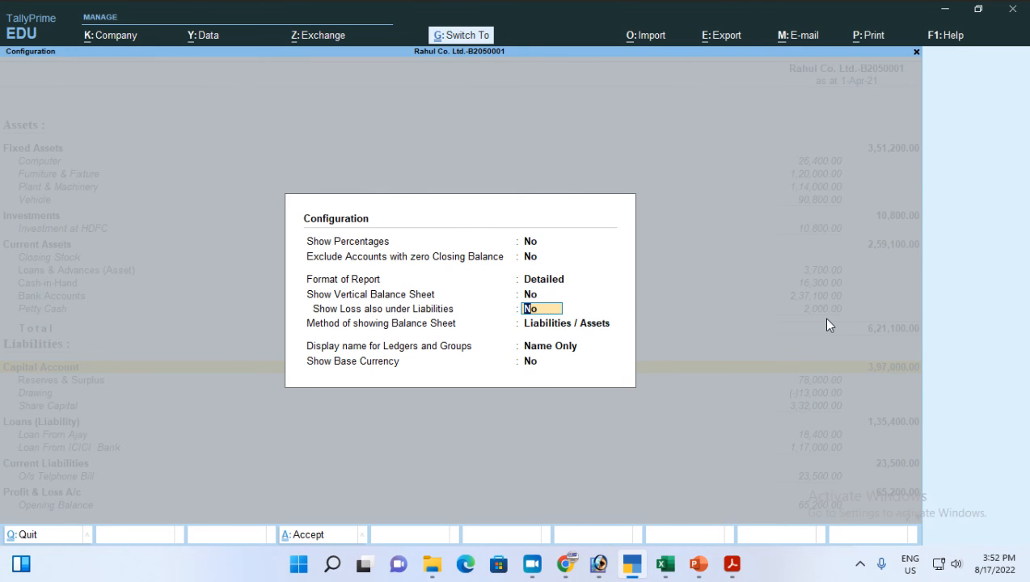
{"action": "key", "text": "ctrl+a"}
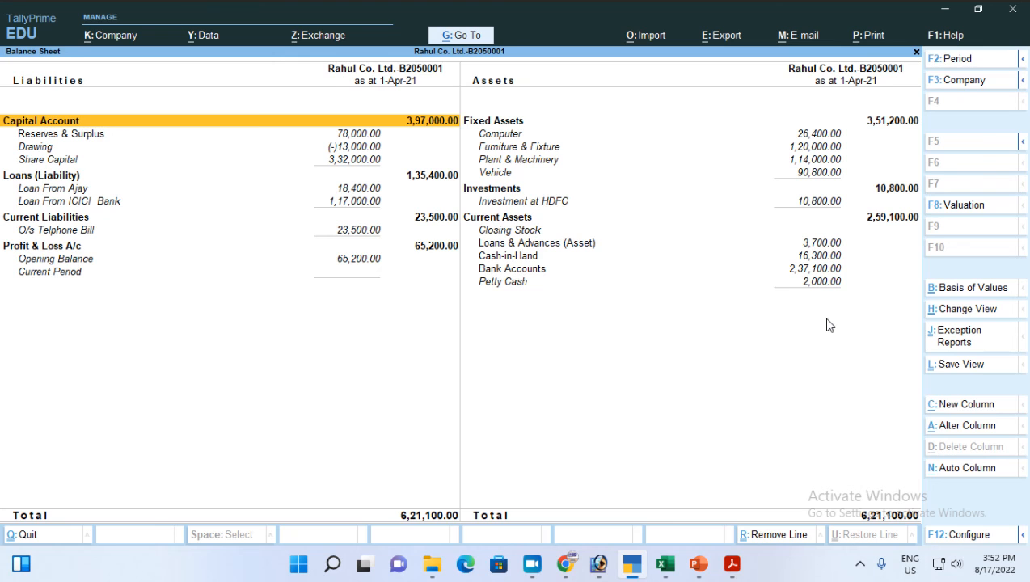
Step: Close the Balance Sheet and highlight the company backup instruction at the end of the assignment PDF
{"action": "key", "text": "Escape"}
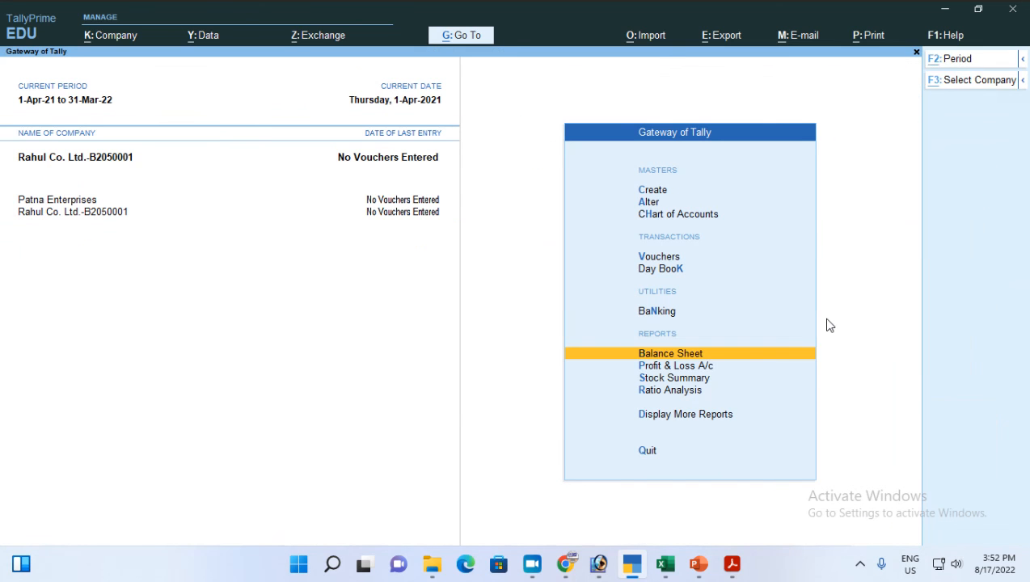
{"action": "key", "text": "alt+Tab"}
{"action": "scroll", "coordinate": [381, 488], "scroll_direction": "down", "scroll_amount": 2}
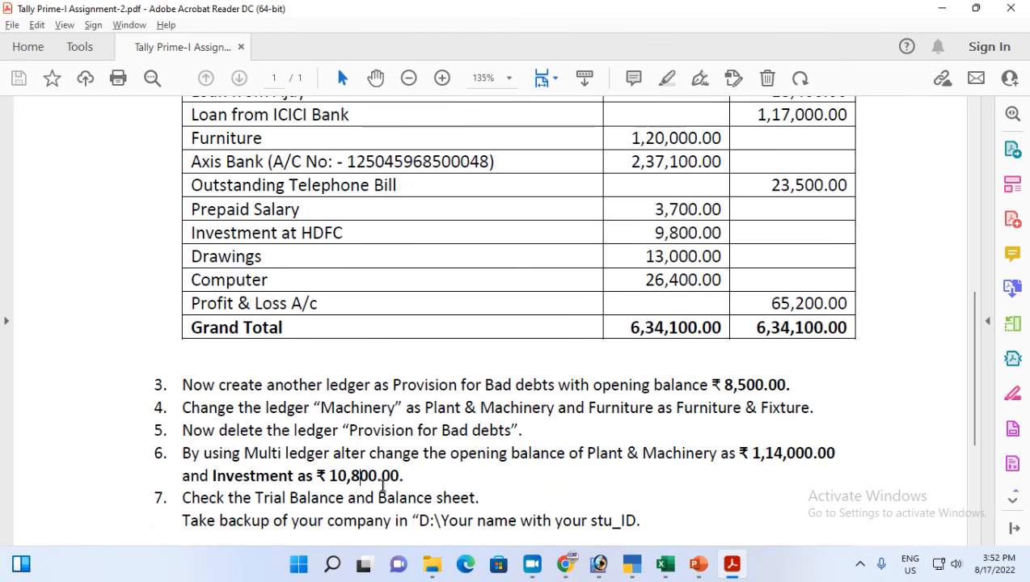
{"action": "left_click_drag", "start_coordinate": [182, 484], "coordinate": [640, 489]}
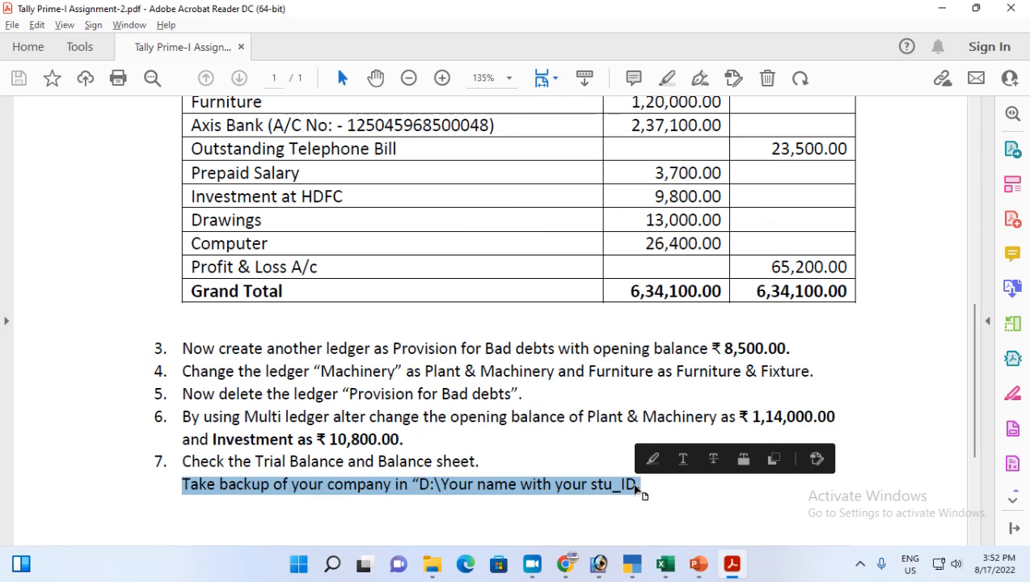
Step: In File Explorer, open the student's name-and-ID folder on drive D: and check its full path
{"action": "left_click", "coordinate": [433, 564]}
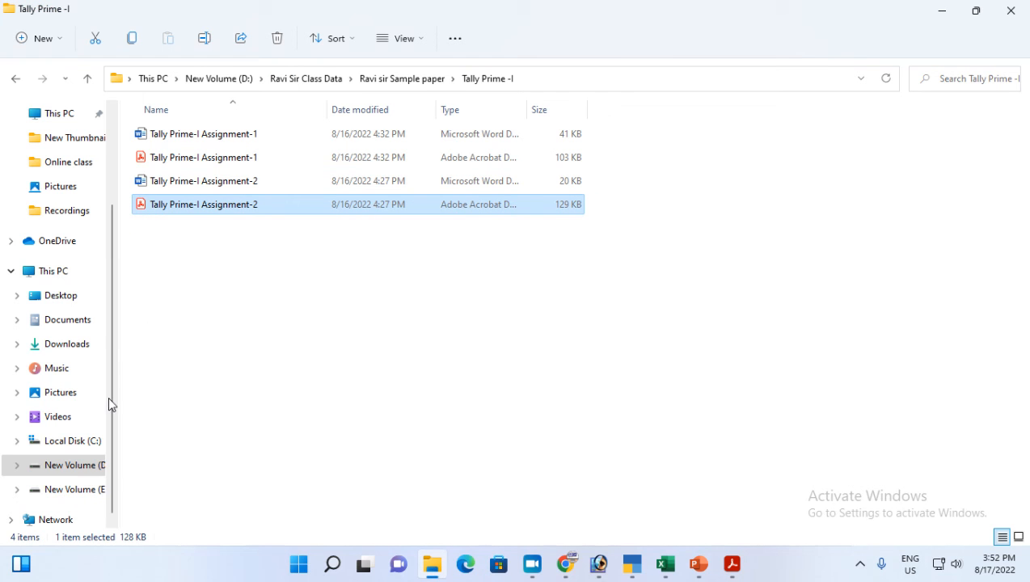
{"action": "left_click", "coordinate": [85, 467]}
{"action": "left_click", "coordinate": [165, 139]}
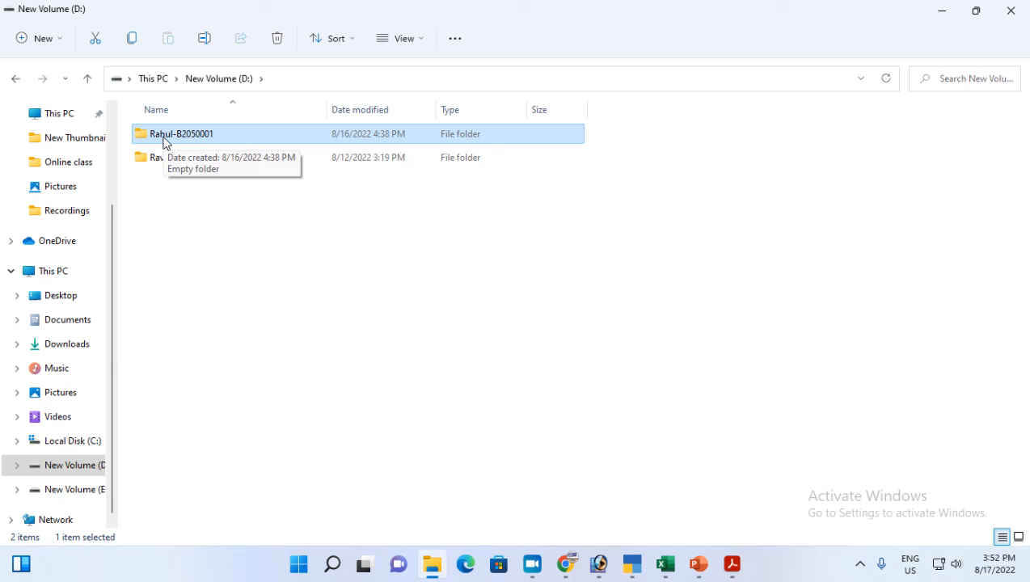
{"action": "double_click", "coordinate": [153, 132]}
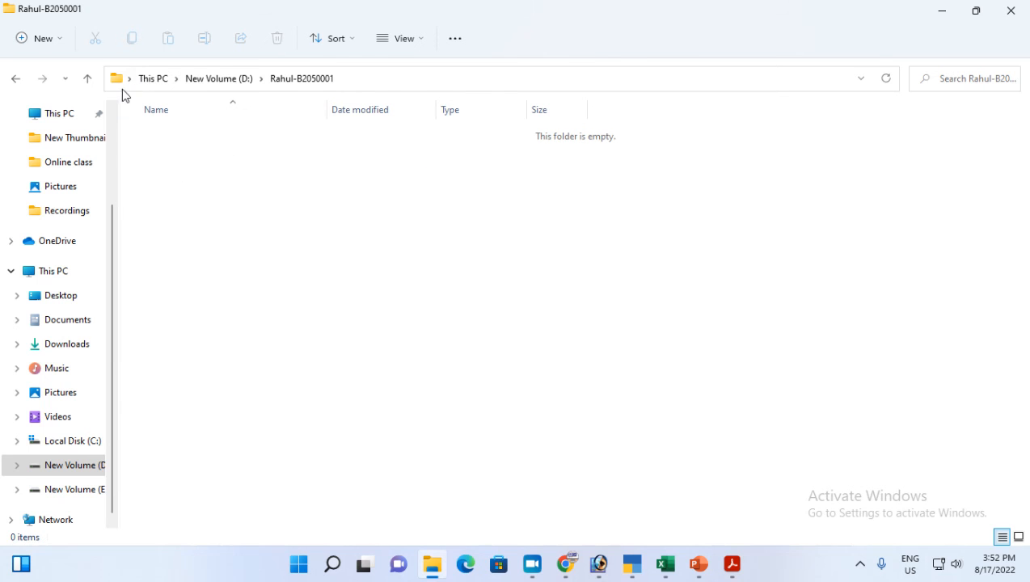
{"action": "left_click", "coordinate": [117, 81]}
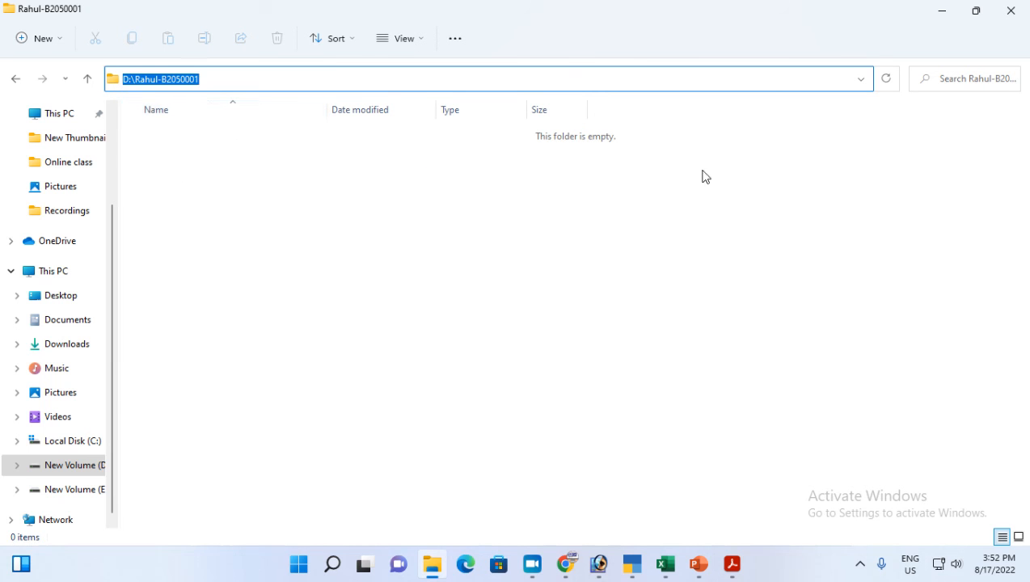
{"action": "left_click", "coordinate": [941, 12]}
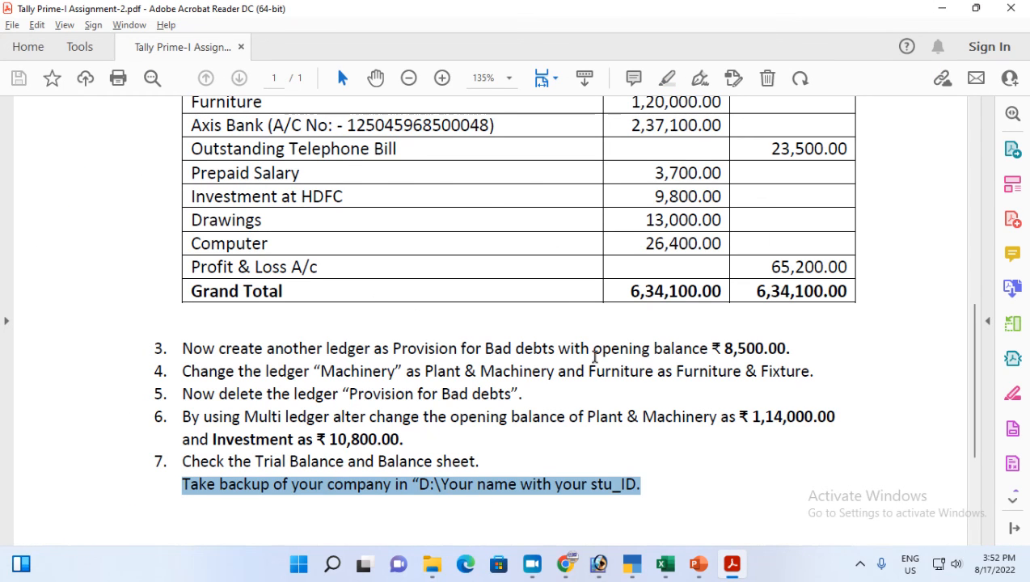
Step: Switch to TallyPrime and start a company data backup
{"action": "left_click", "coordinate": [632, 563]}
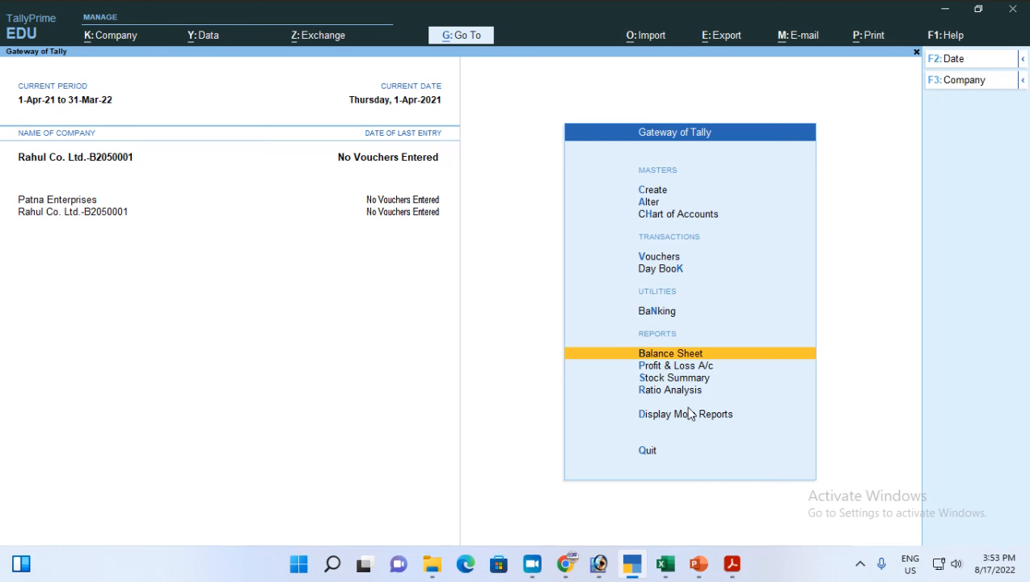
{"action": "key", "text": "alt+y"}
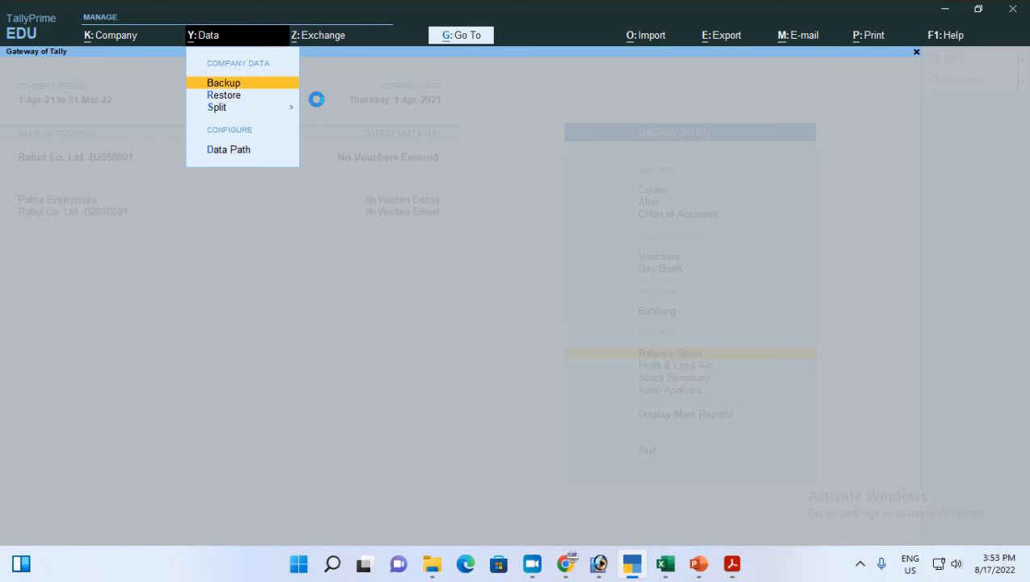
{"action": "key", "text": "Return"}
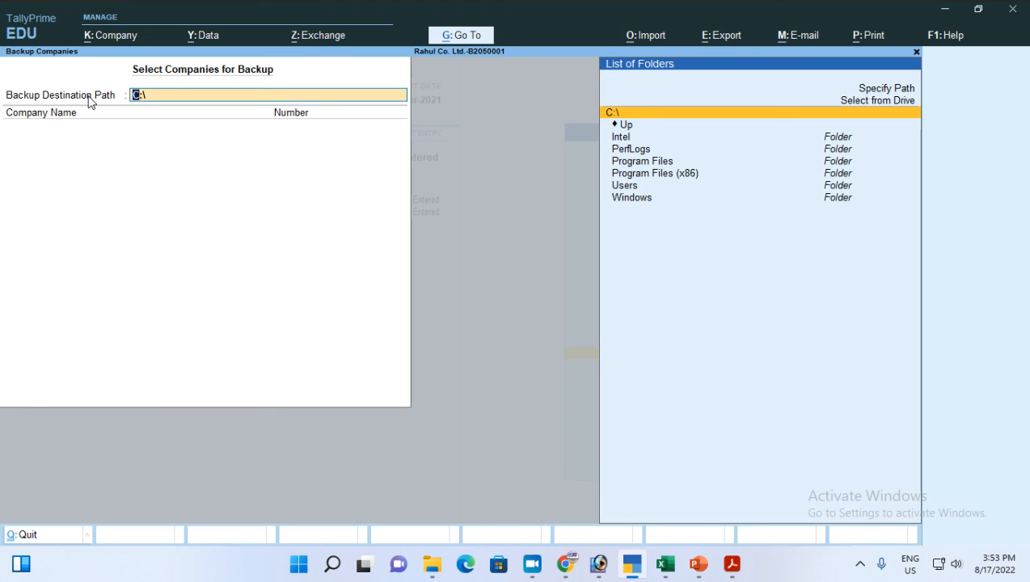
{"action": "key", "text": "Up"}
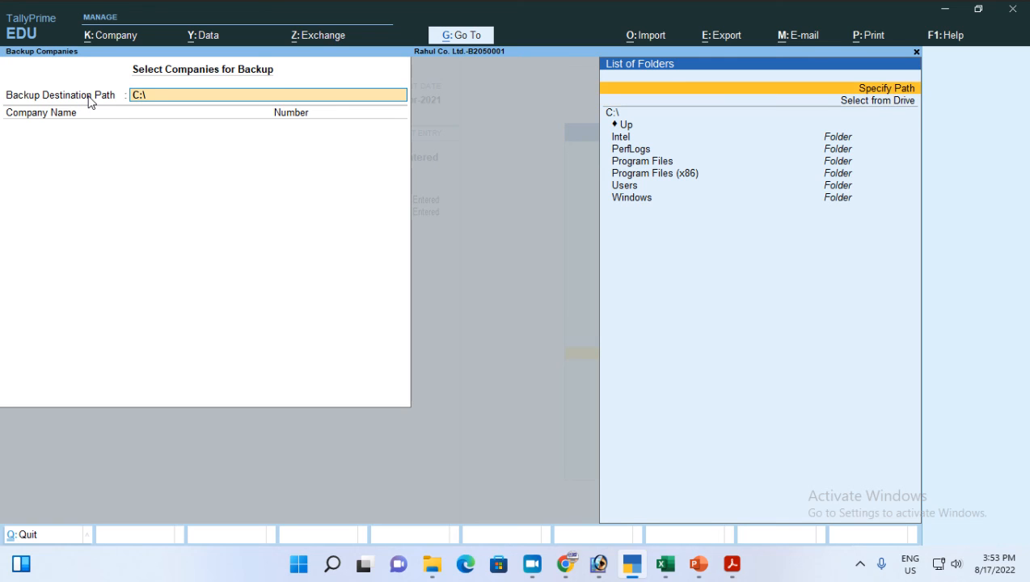
{"action": "key", "text": "Up"}
{"action": "key", "text": "Return"}
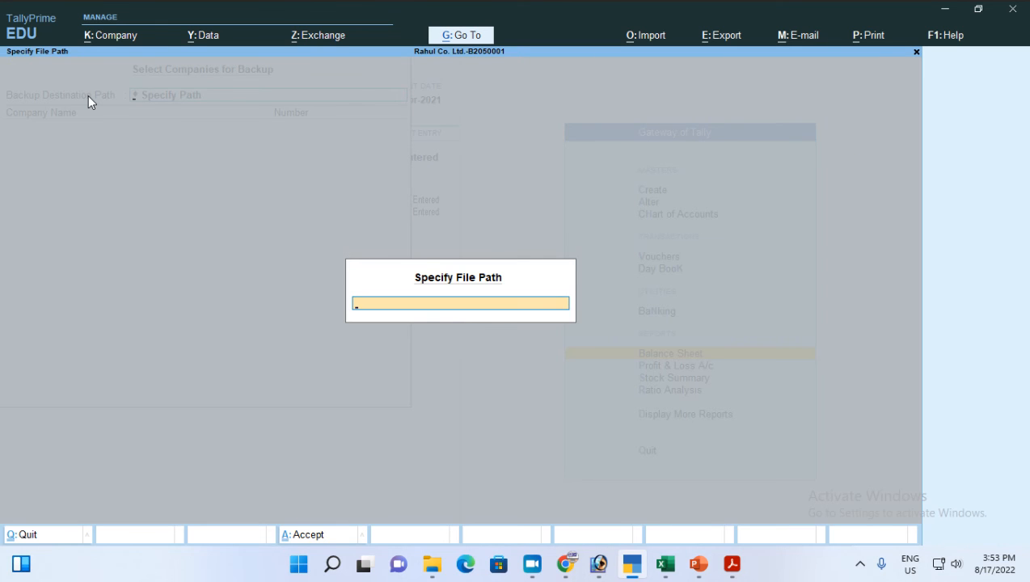
{"action": "key", "text": "Escape"}
Step: Set the backup destination path to the student's name-and-ID folder on drive D:, choosing it through Select from Drive
{"action": "key", "text": "Up"}
{"action": "key", "text": "Return"}
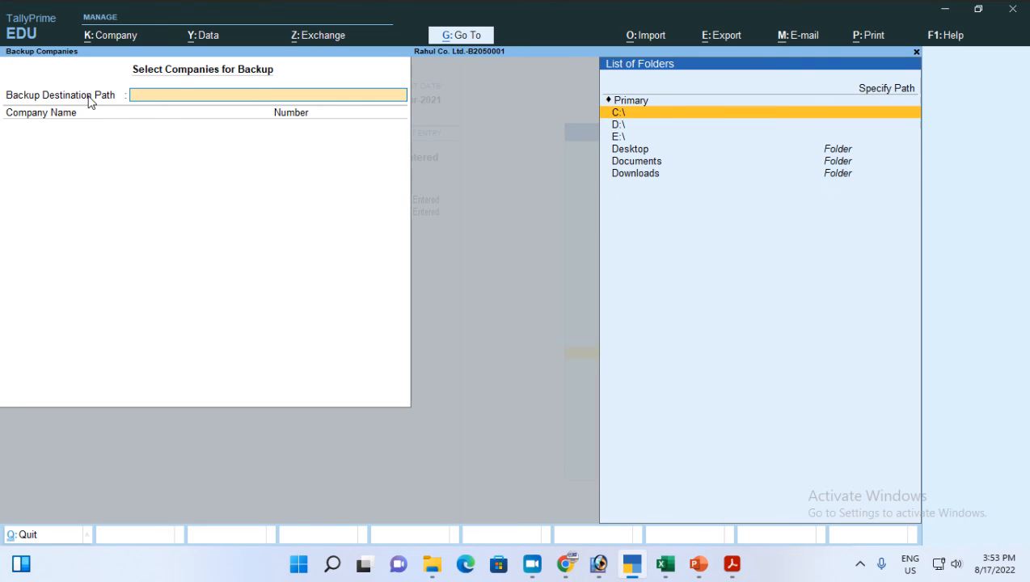
{"action": "key", "text": "Down"}
{"action": "key", "text": "Return"}
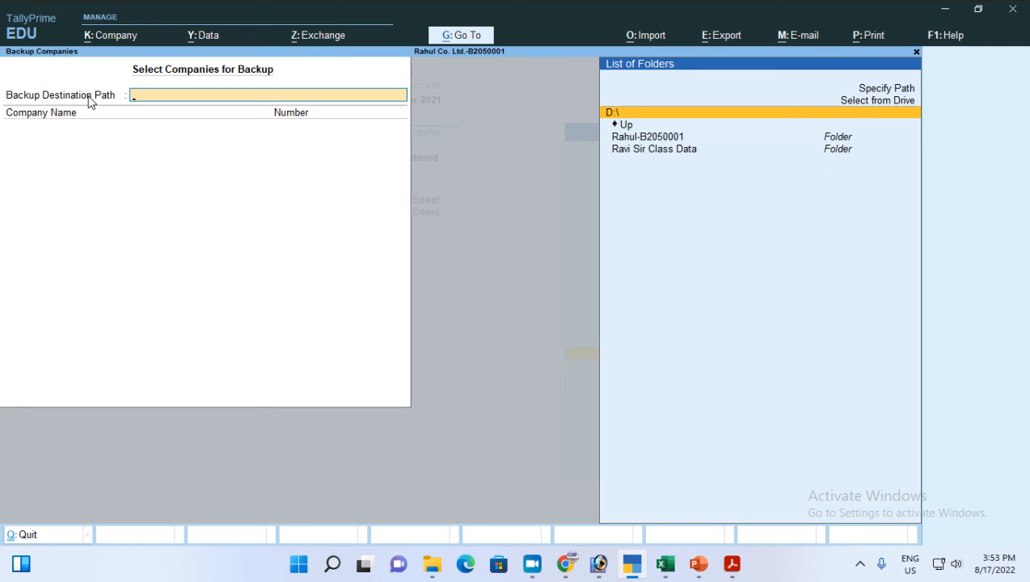
{"action": "key", "text": "Down"}
{"action": "key", "text": "Down"}
{"action": "key", "text": "Return"}
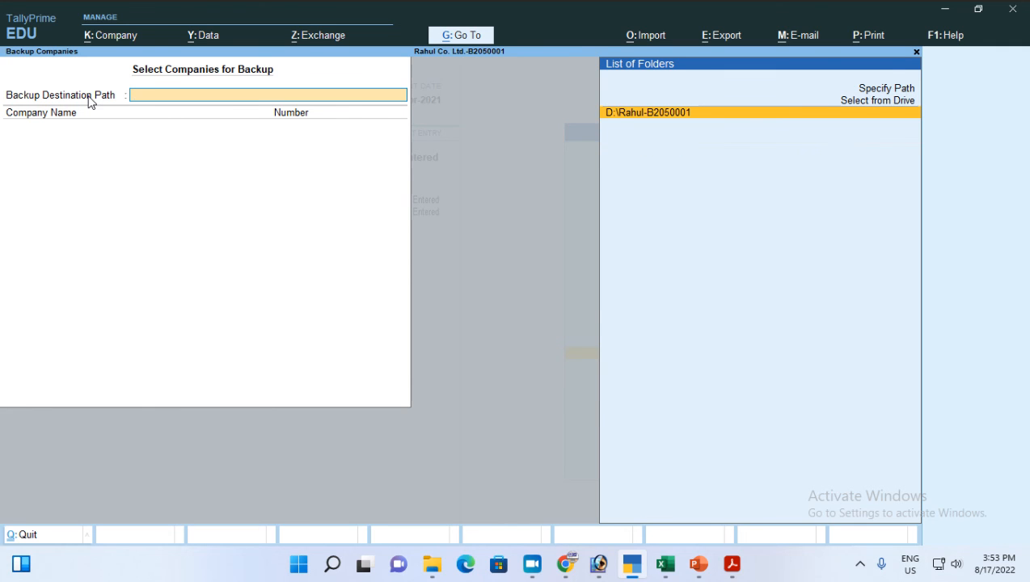
{"action": "key", "text": "Return"}
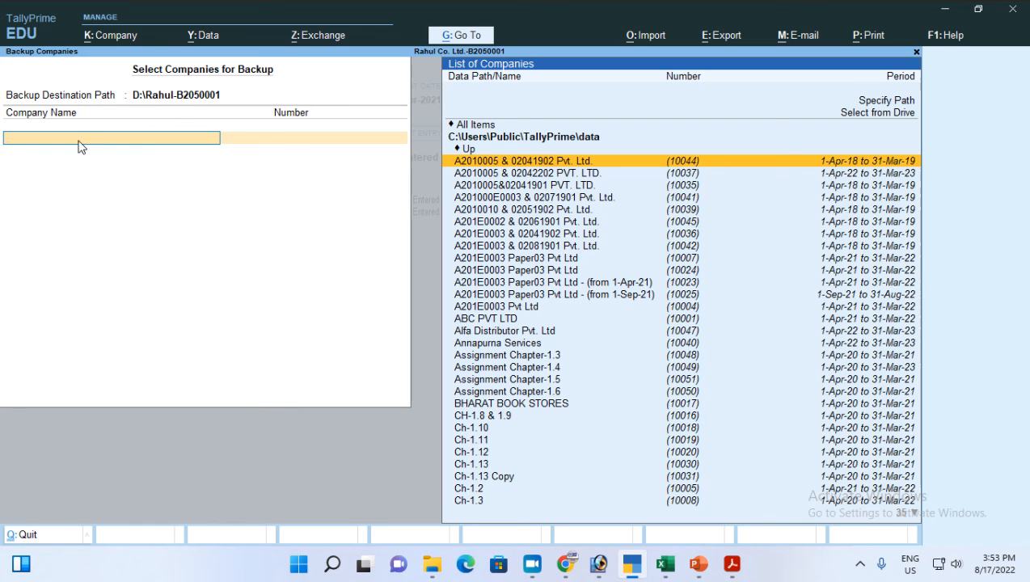
Step: Select only the Rahul Co. Ltd. company for backup, end the list and accept the backup
{"action": "type", "text": "rahu"}
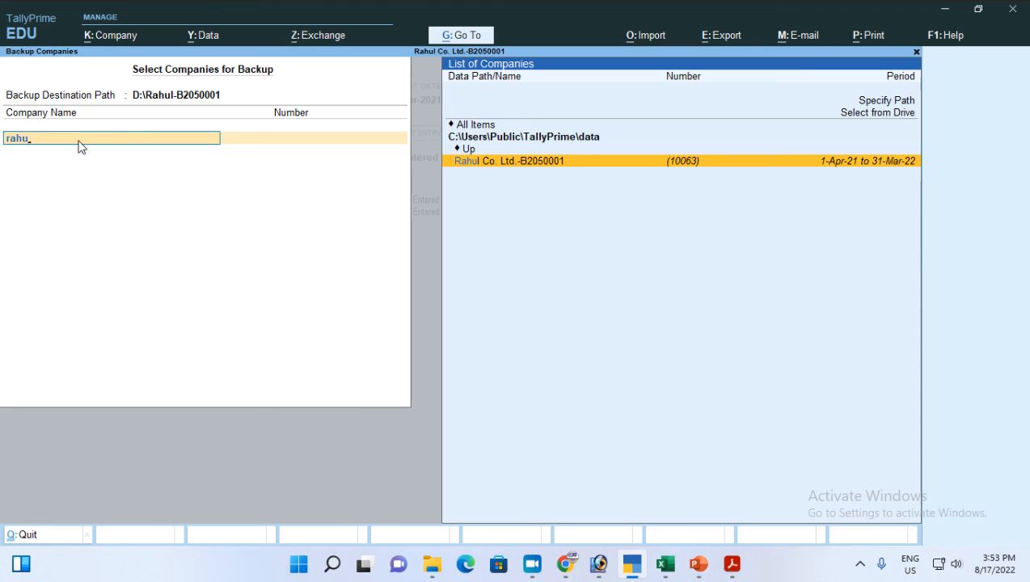
{"action": "key", "text": "Return"}
{"action": "key", "text": "Up"}
{"action": "key", "text": "Up"}
{"action": "key", "text": "Up"}
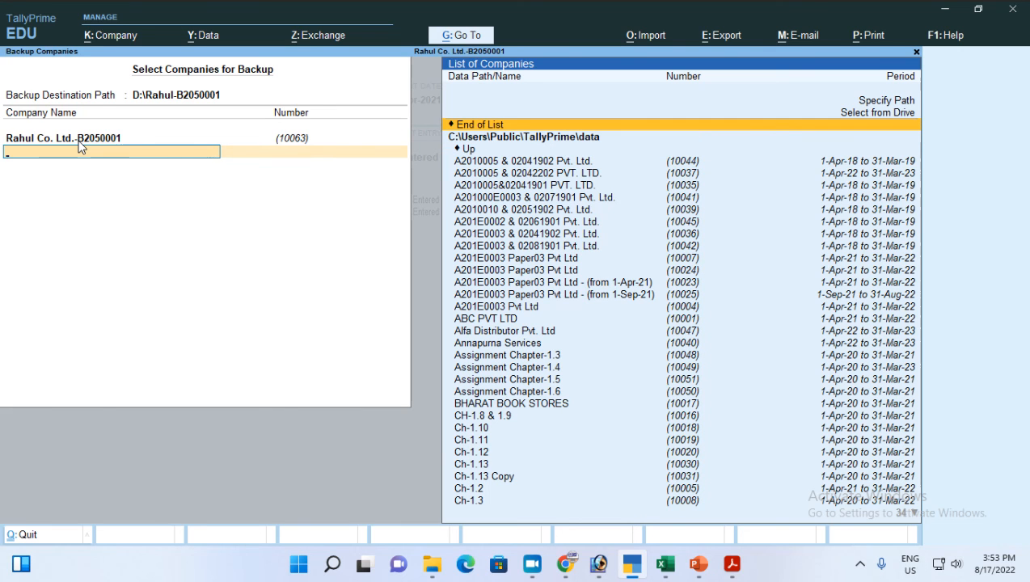
{"action": "key", "text": "Return"}
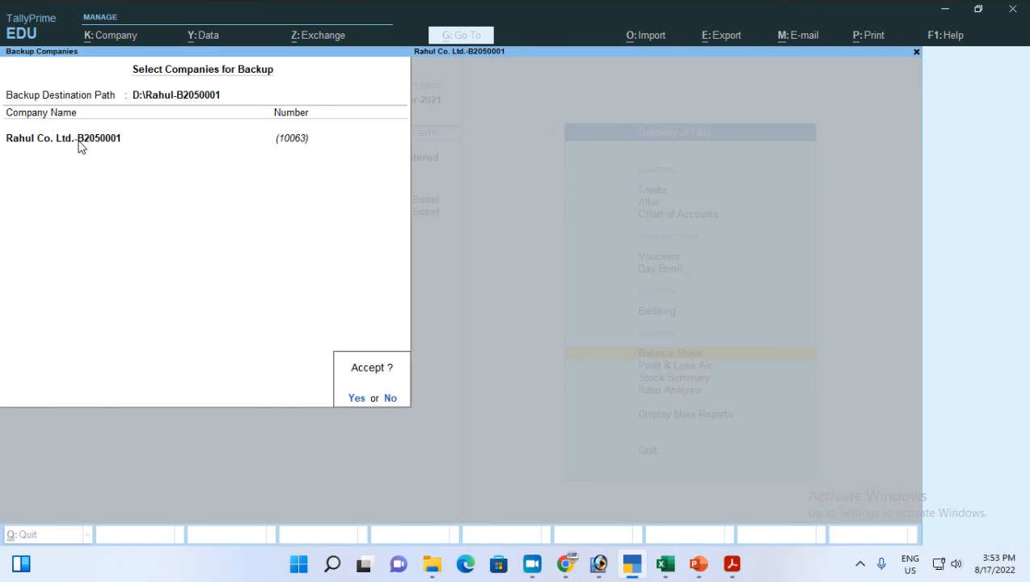
{"action": "key", "text": "Return"}
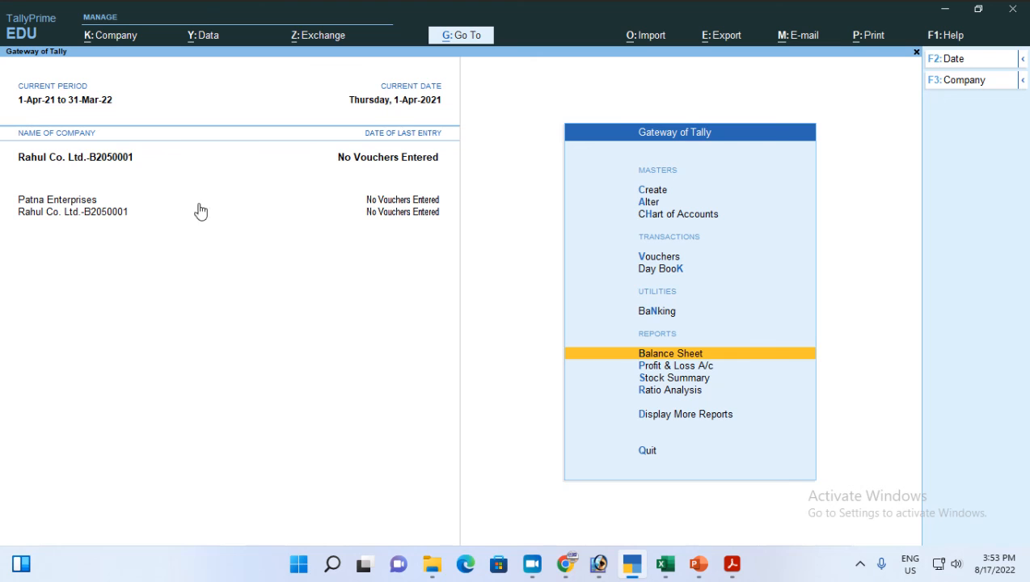
Step: Check in File Explorer that the backup file is in the student's name-and-ID folder on drive D:
{"action": "left_click", "coordinate": [432, 564]}
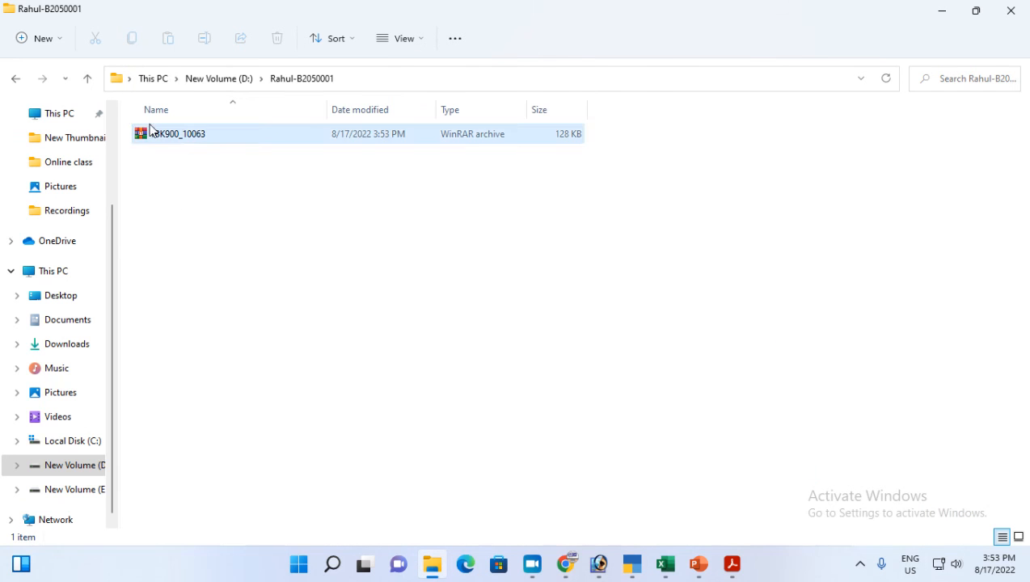
{"action": "left_click", "coordinate": [230, 81]}
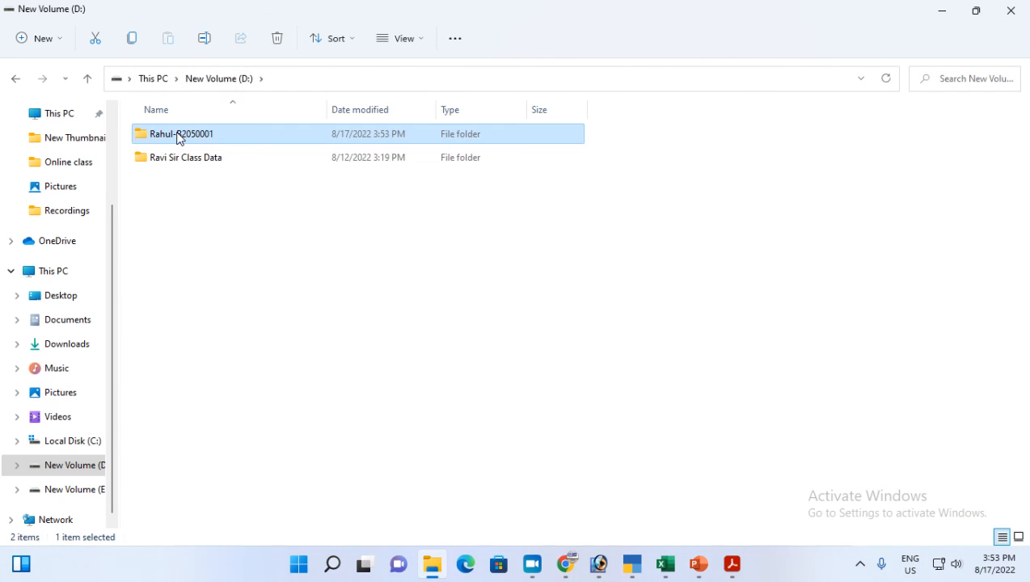
{"action": "double_click", "coordinate": [177, 135]}
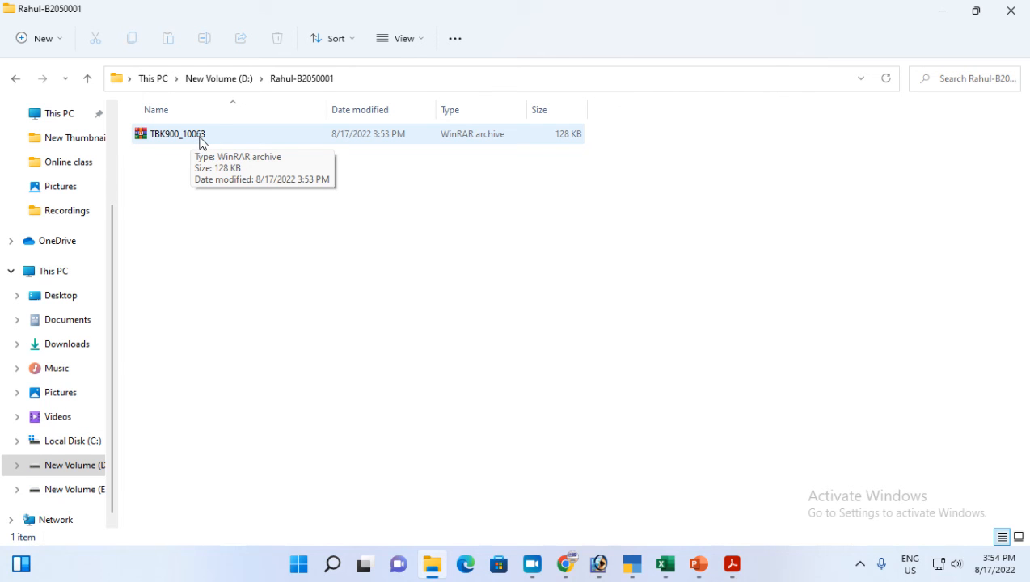
{"action": "left_click", "coordinate": [17, 80]}
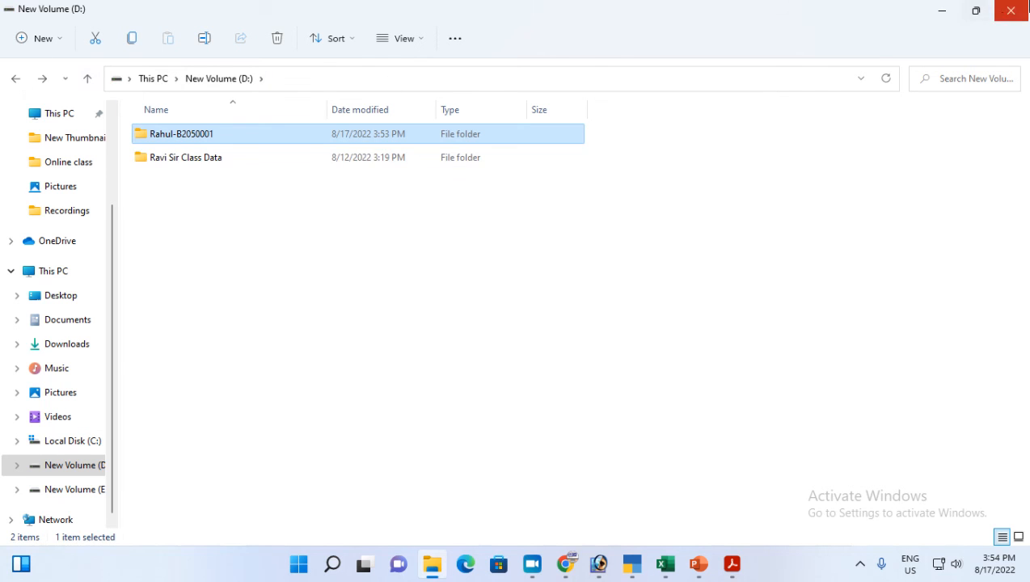
{"action": "left_click", "coordinate": [941, 11]}
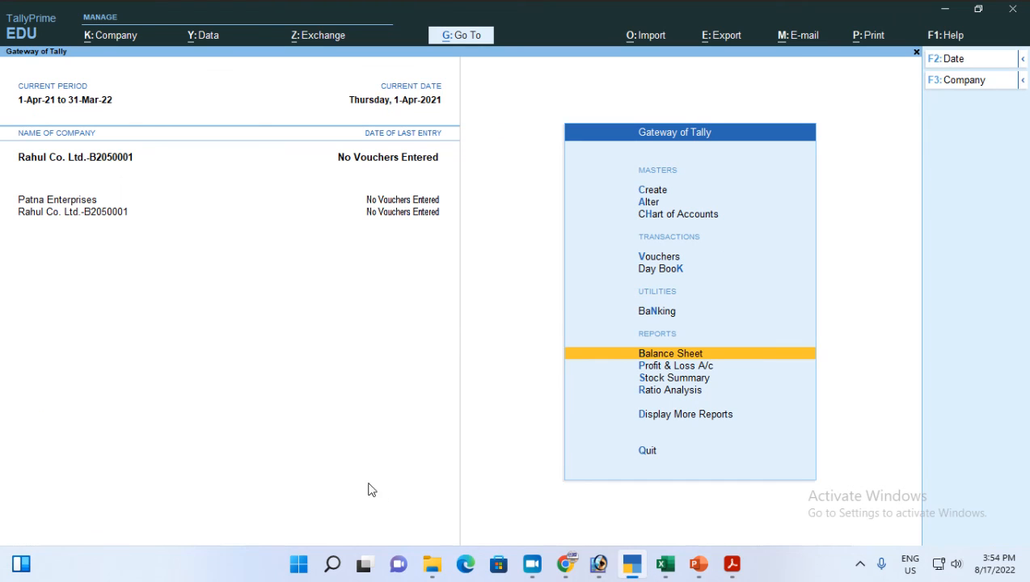
Step: Return to the assignment PDF and review its instructions from the backup task up to the first question
{"action": "left_click", "coordinate": [731, 563]}
{"action": "scroll", "coordinate": [399, 468], "scroll_direction": "down", "scroll_amount": 1}
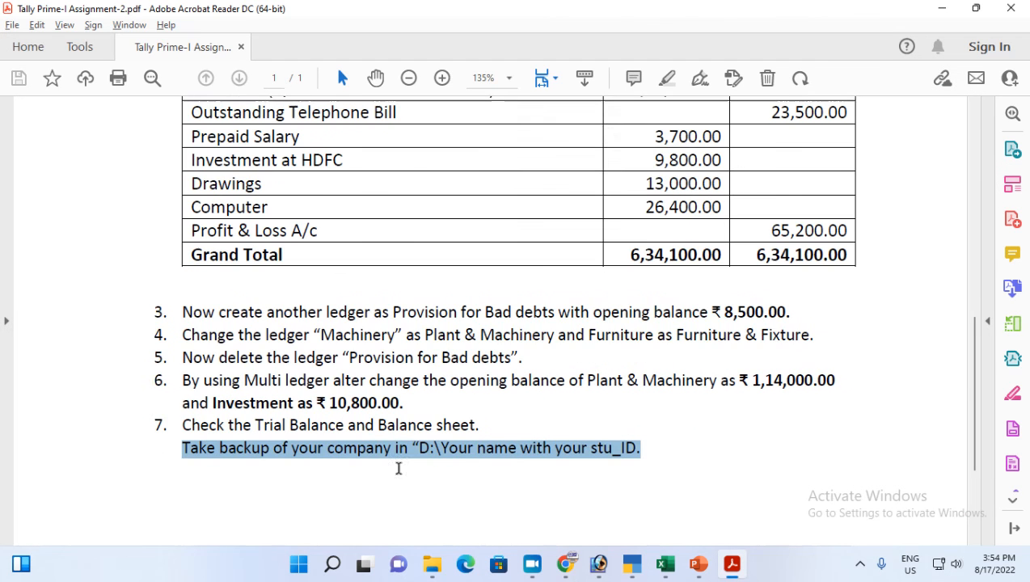
{"action": "scroll", "coordinate": [399, 468], "scroll_direction": "up", "scroll_amount": 10}
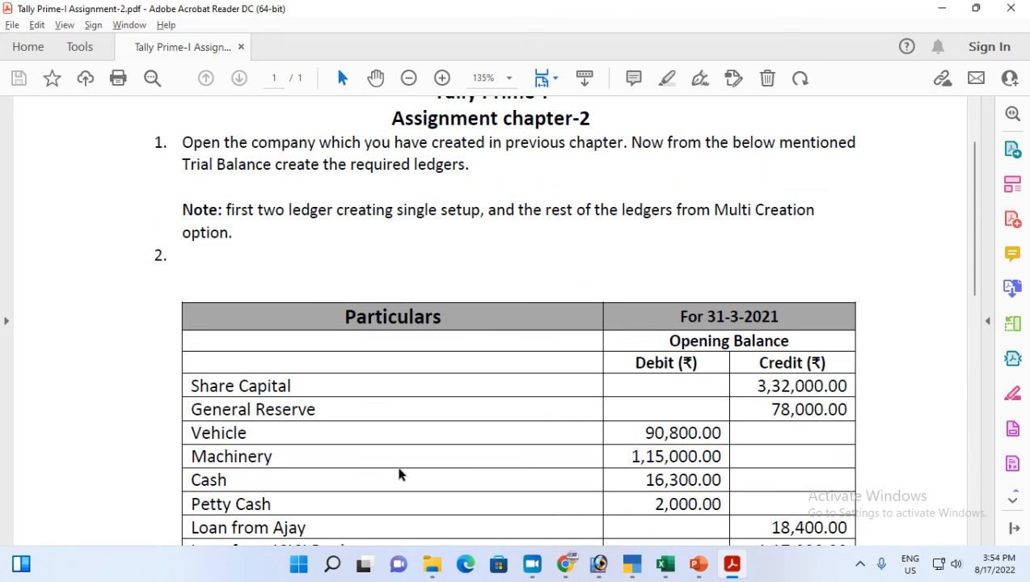